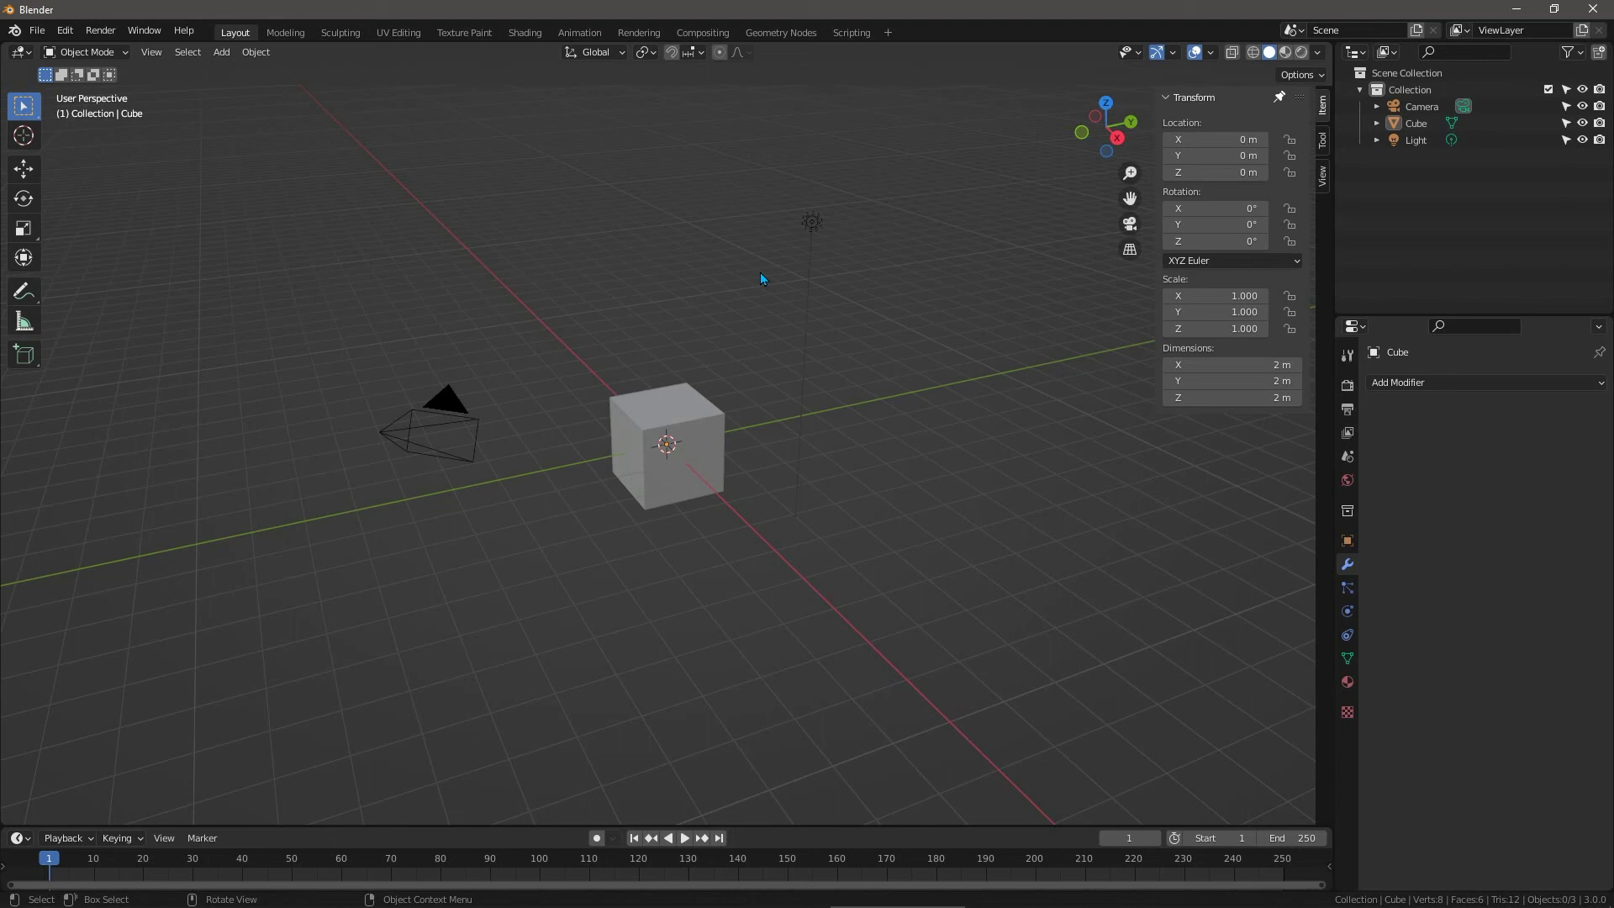
Delete the default cube and add a Text object at the origin.
left_click(701, 439)
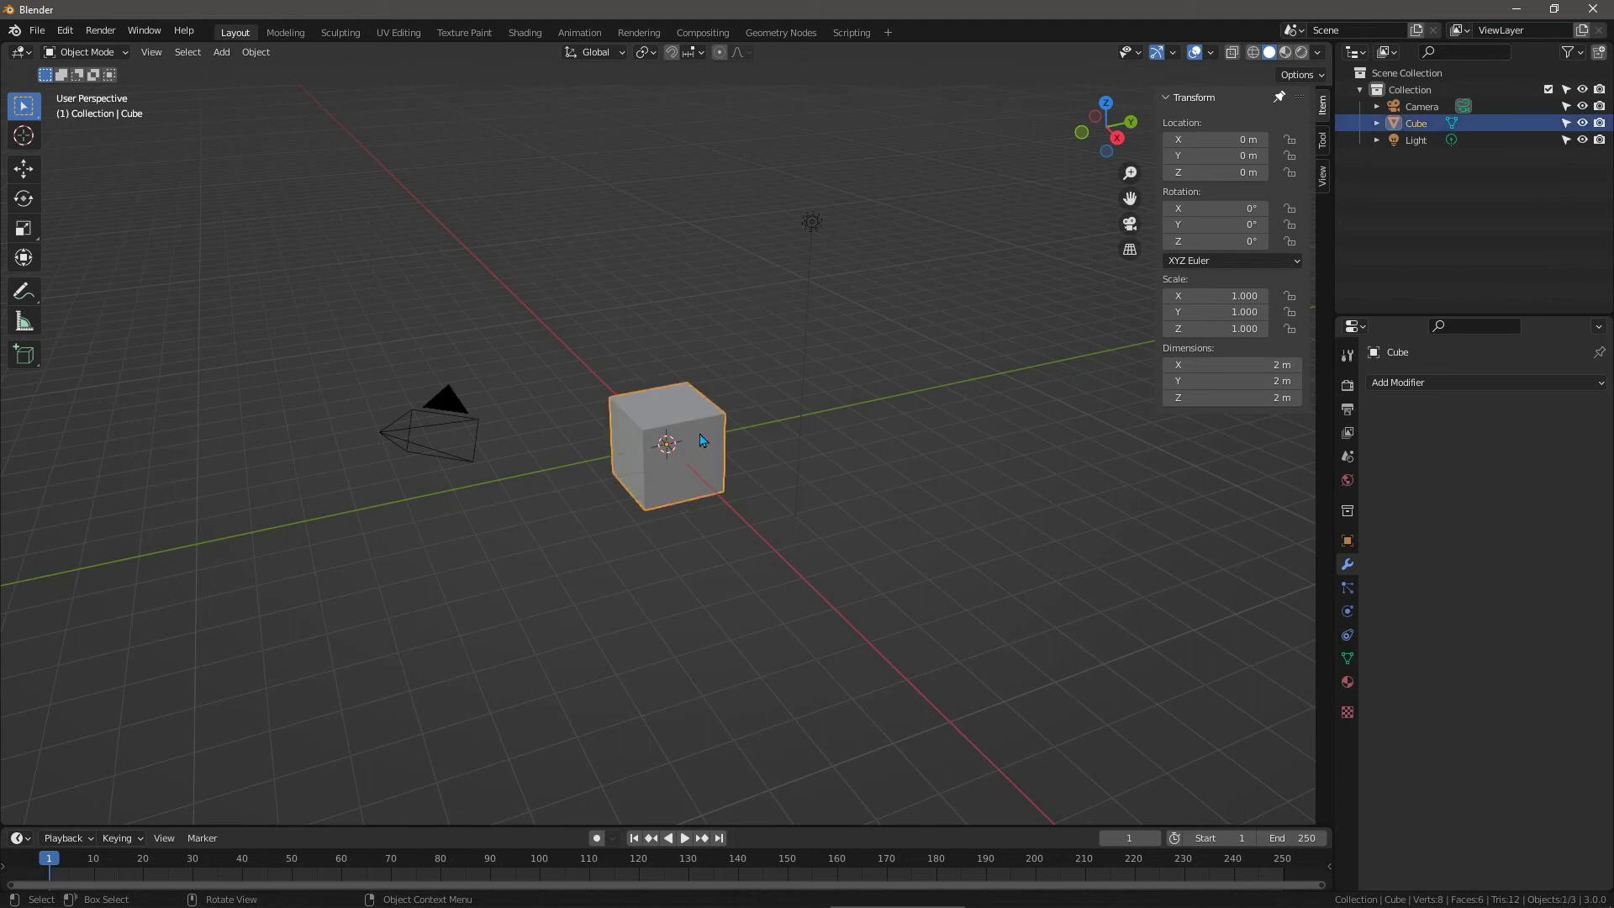
key("Delete")
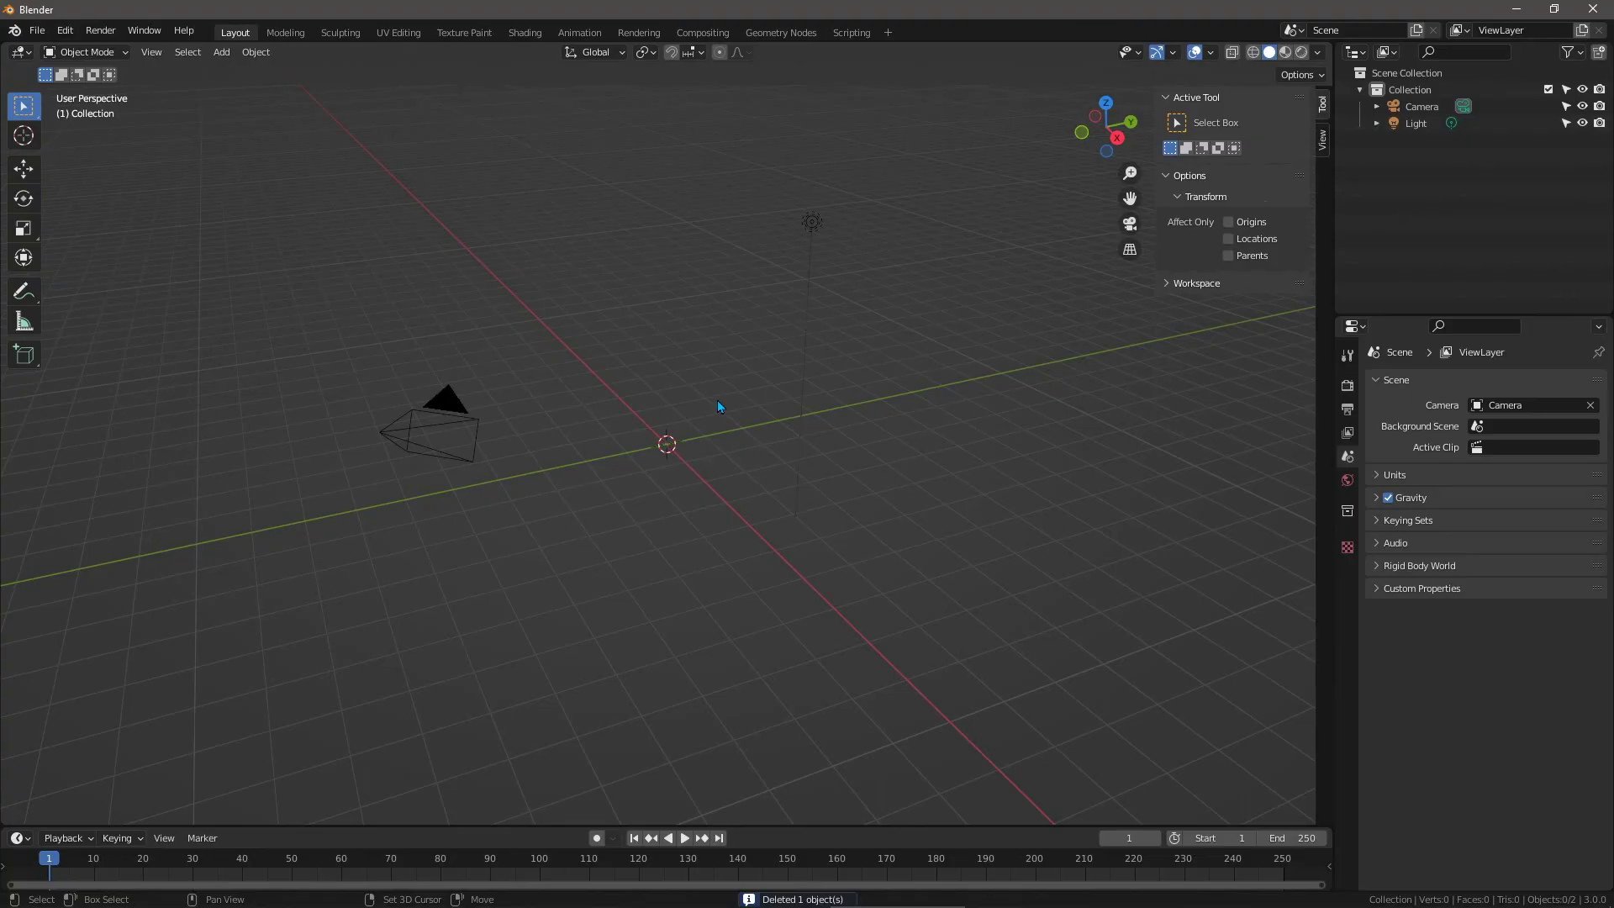
key("shift+a")
left_click(718, 400)
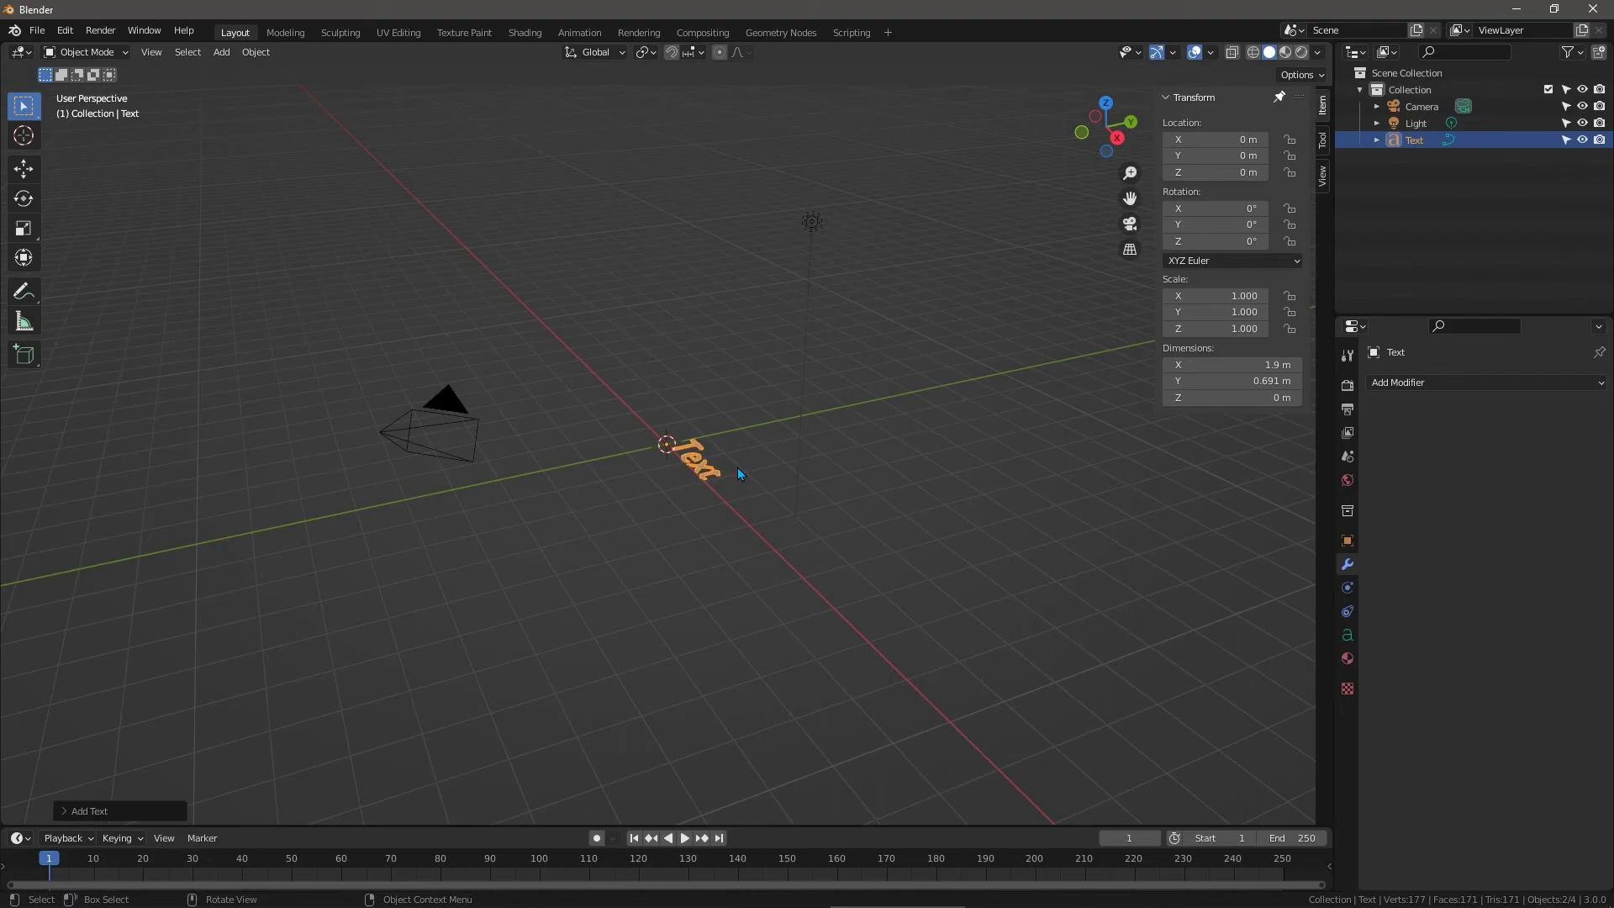
Rotate the Text object 90° about X so it stands upright.
key("KP_1")
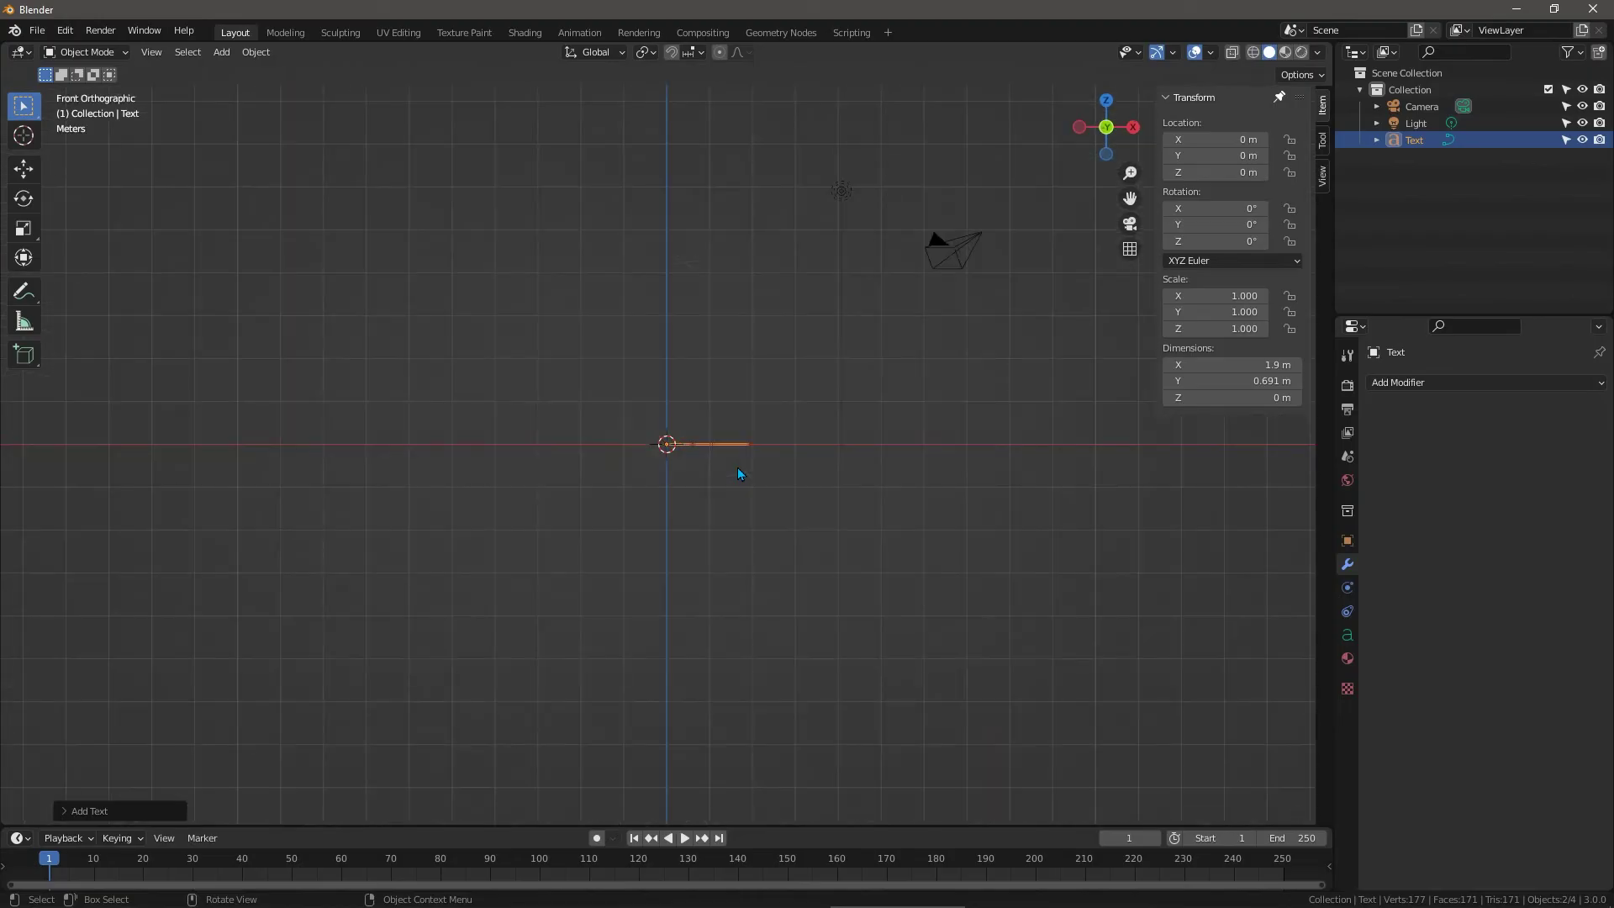
key("KP_7")
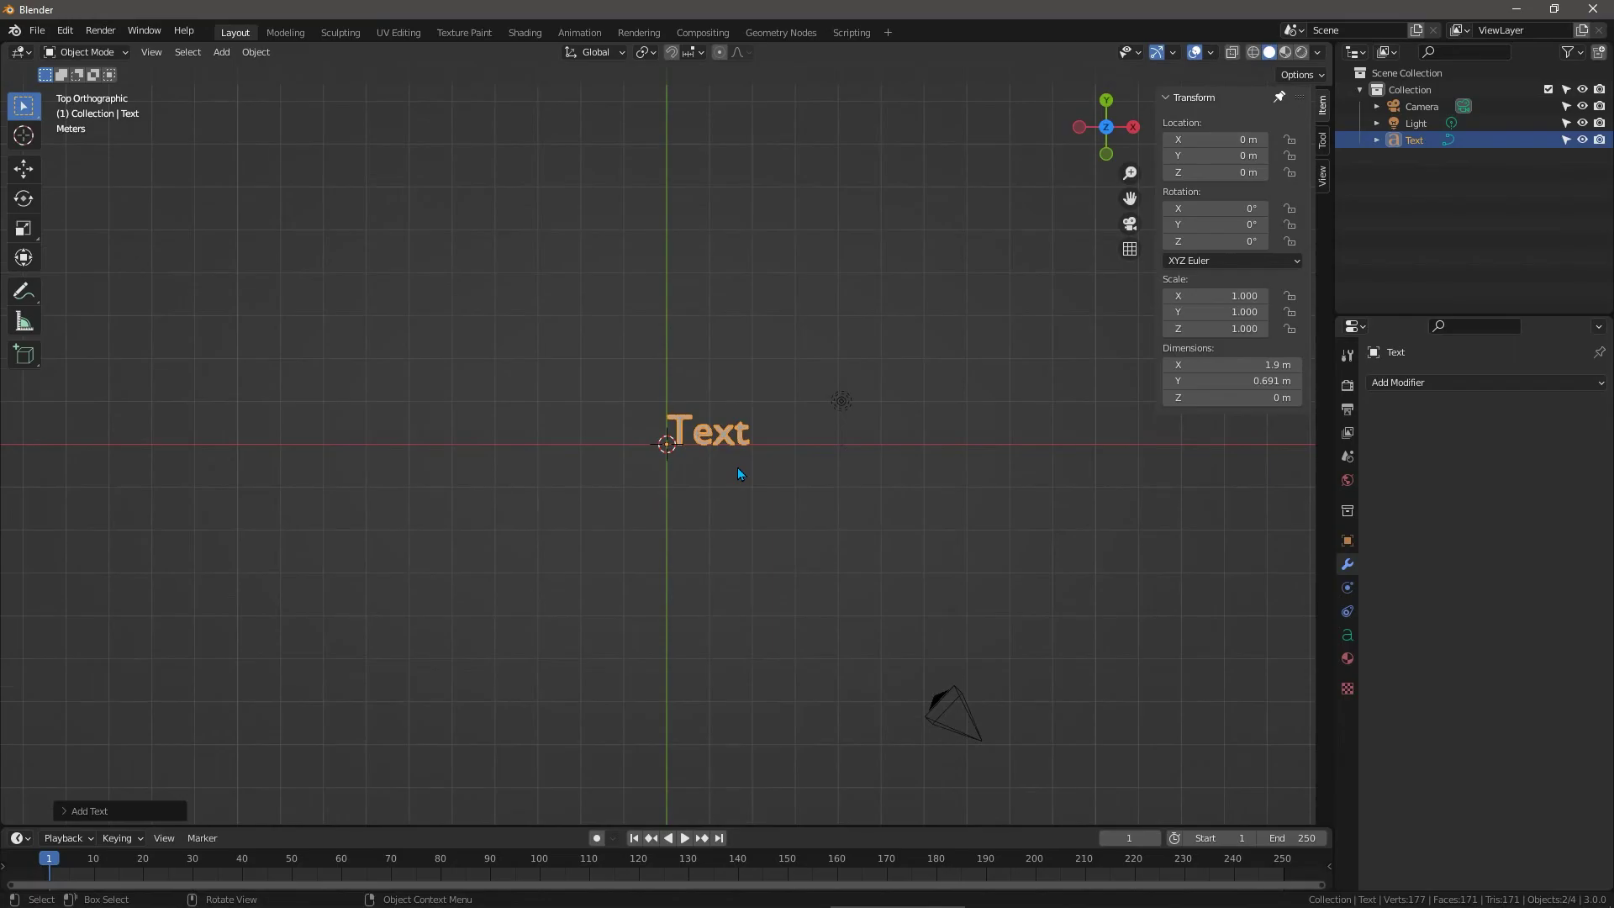
type("rx")
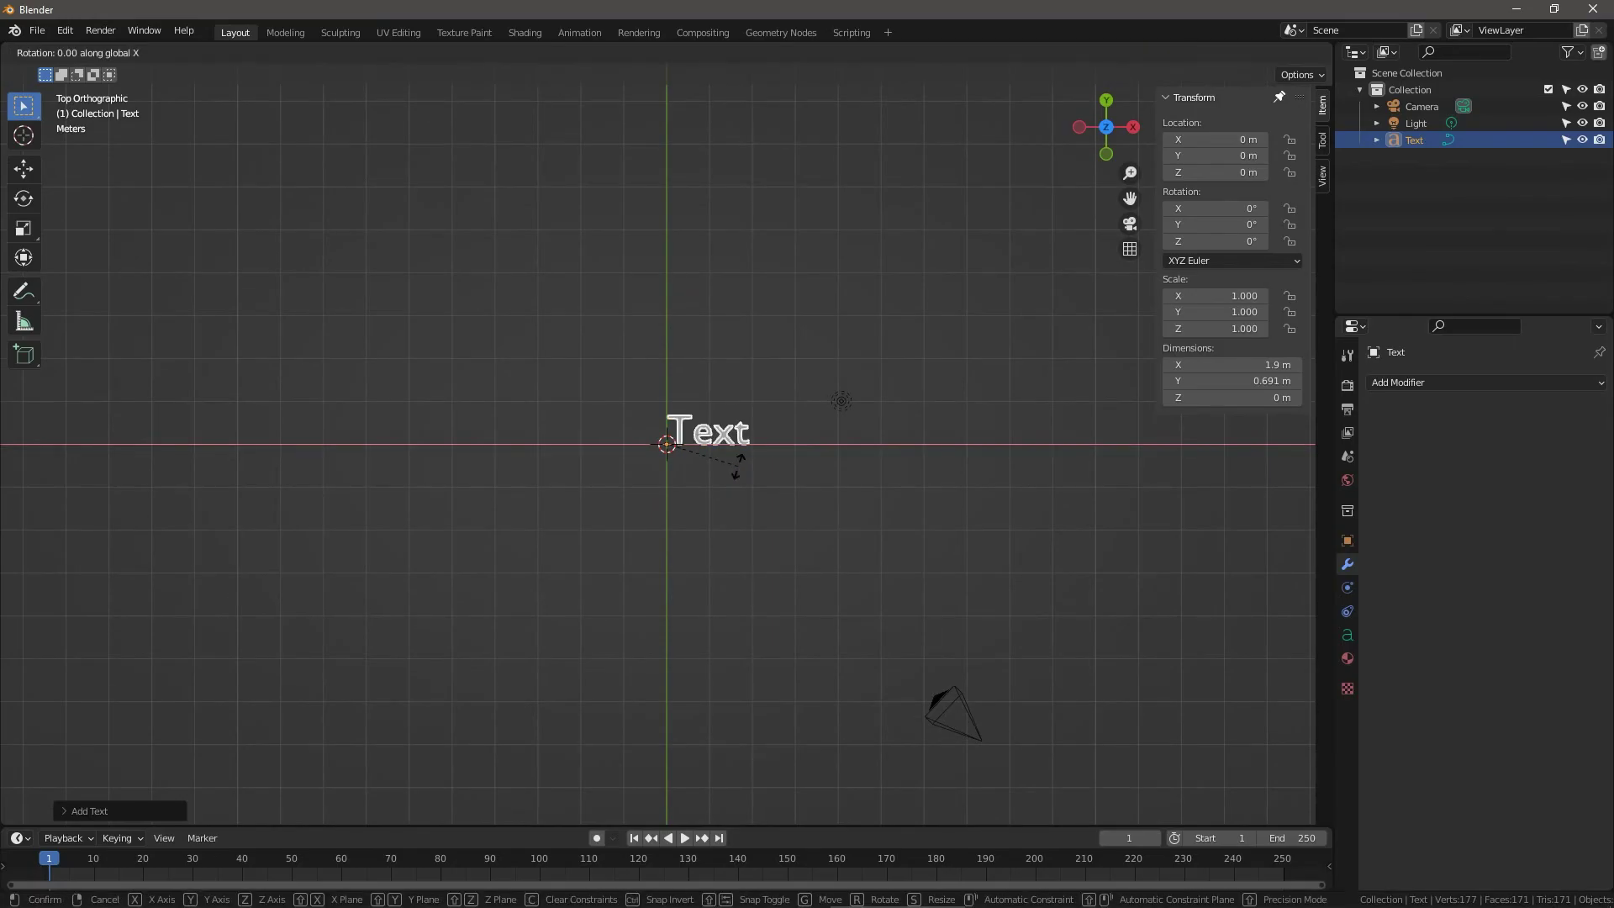
type("90")
key("Return")
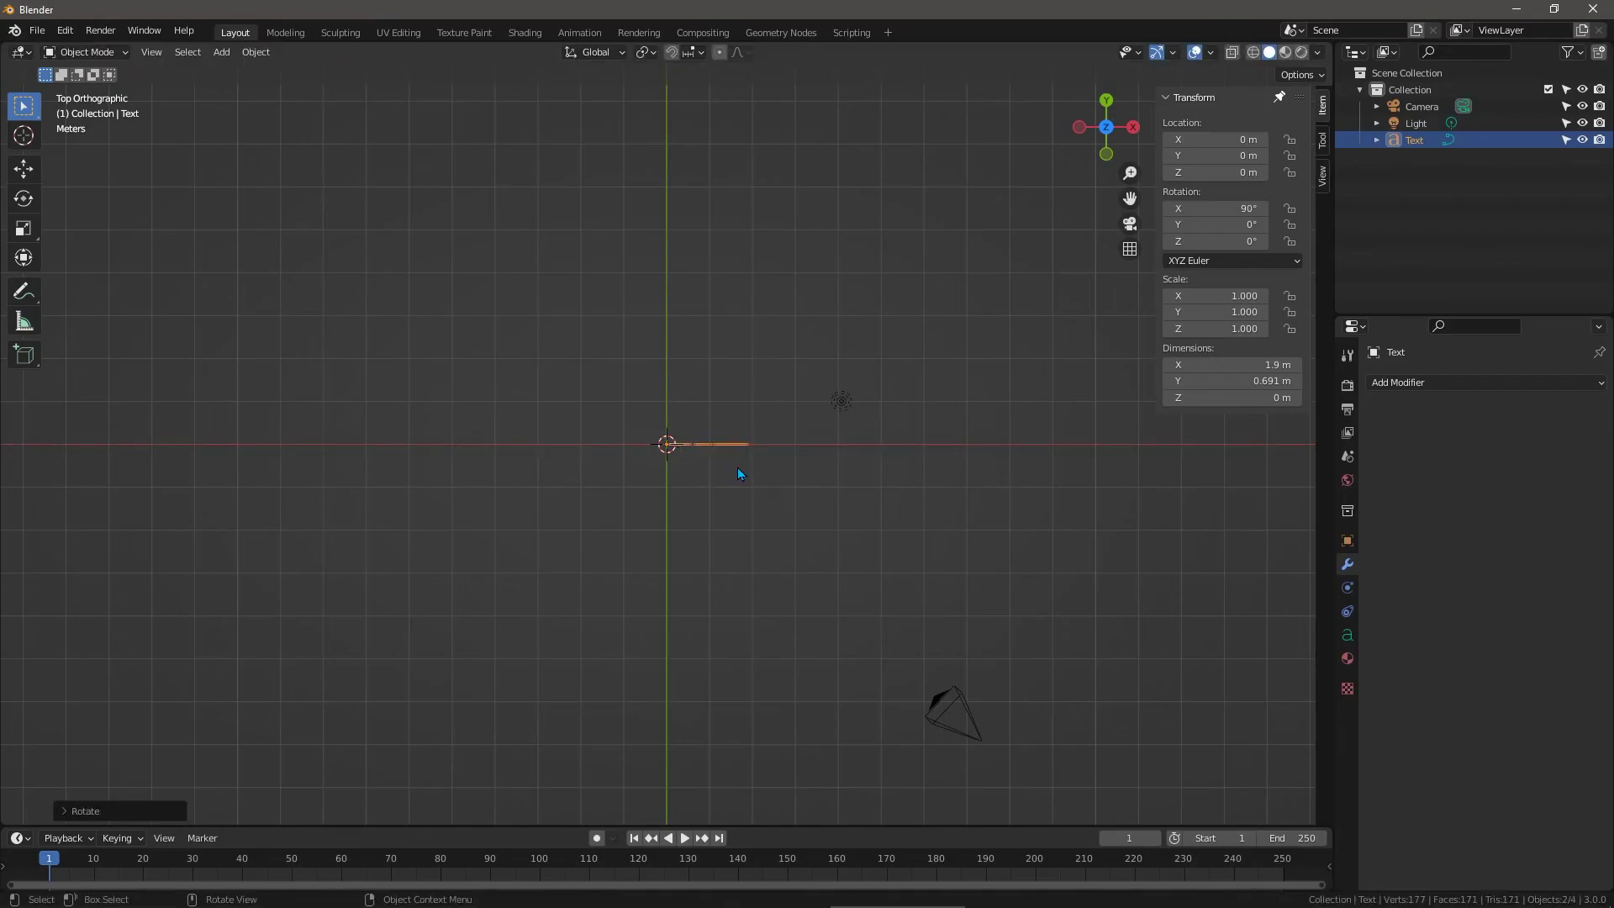
Frame the upright text from the front and try applying its rotation.
key("KP_1")
key("KP_Decimal")
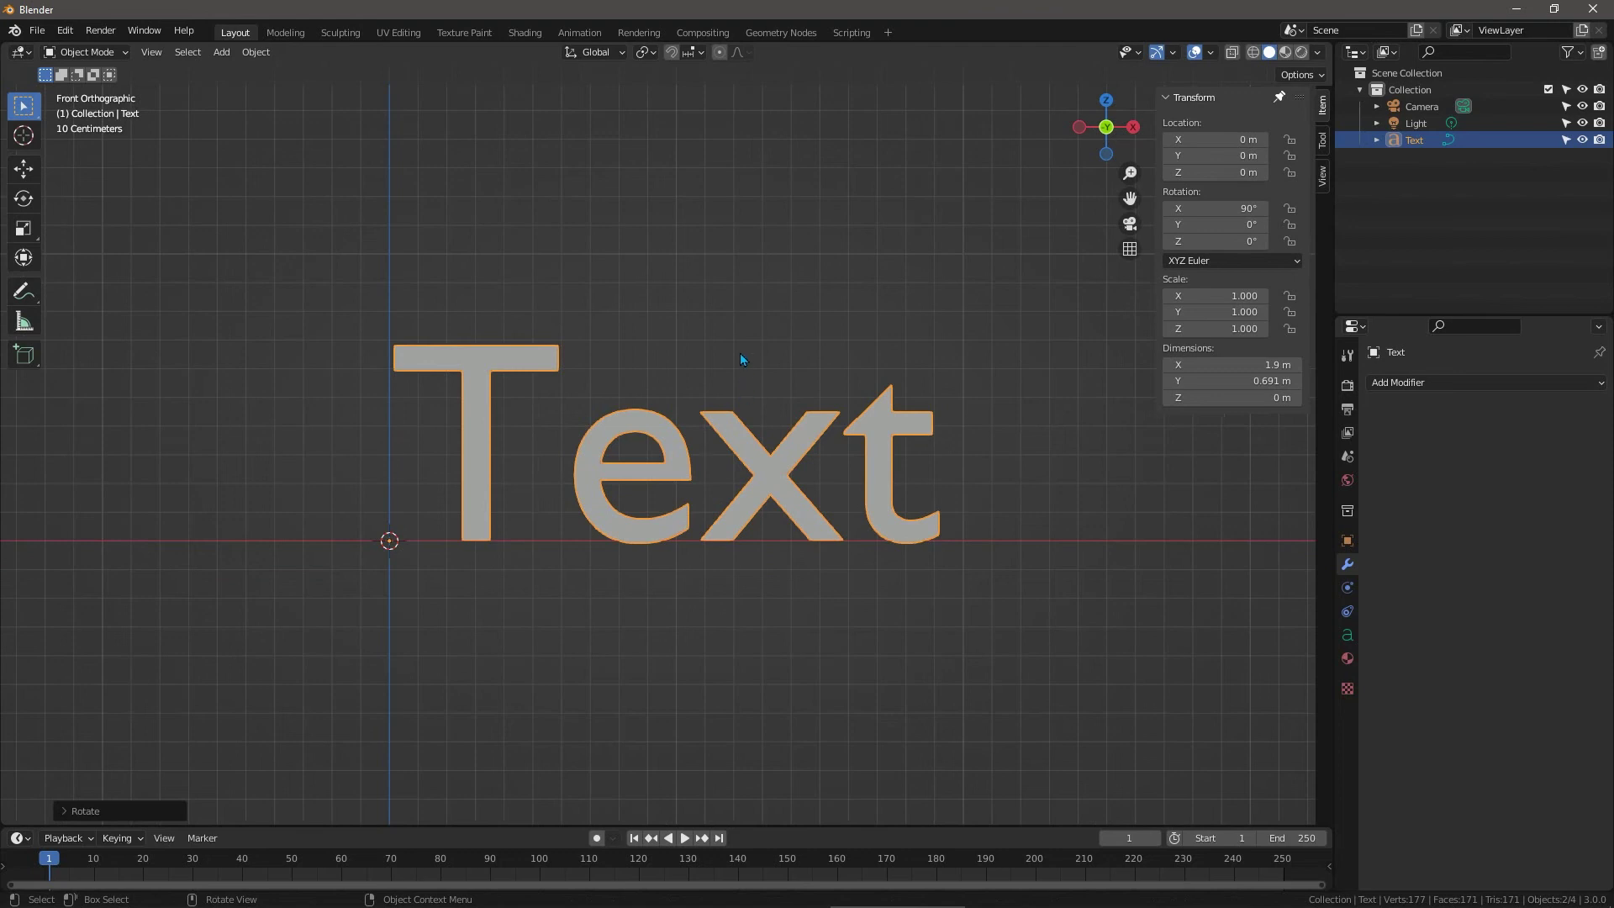
key("ctrl+a")
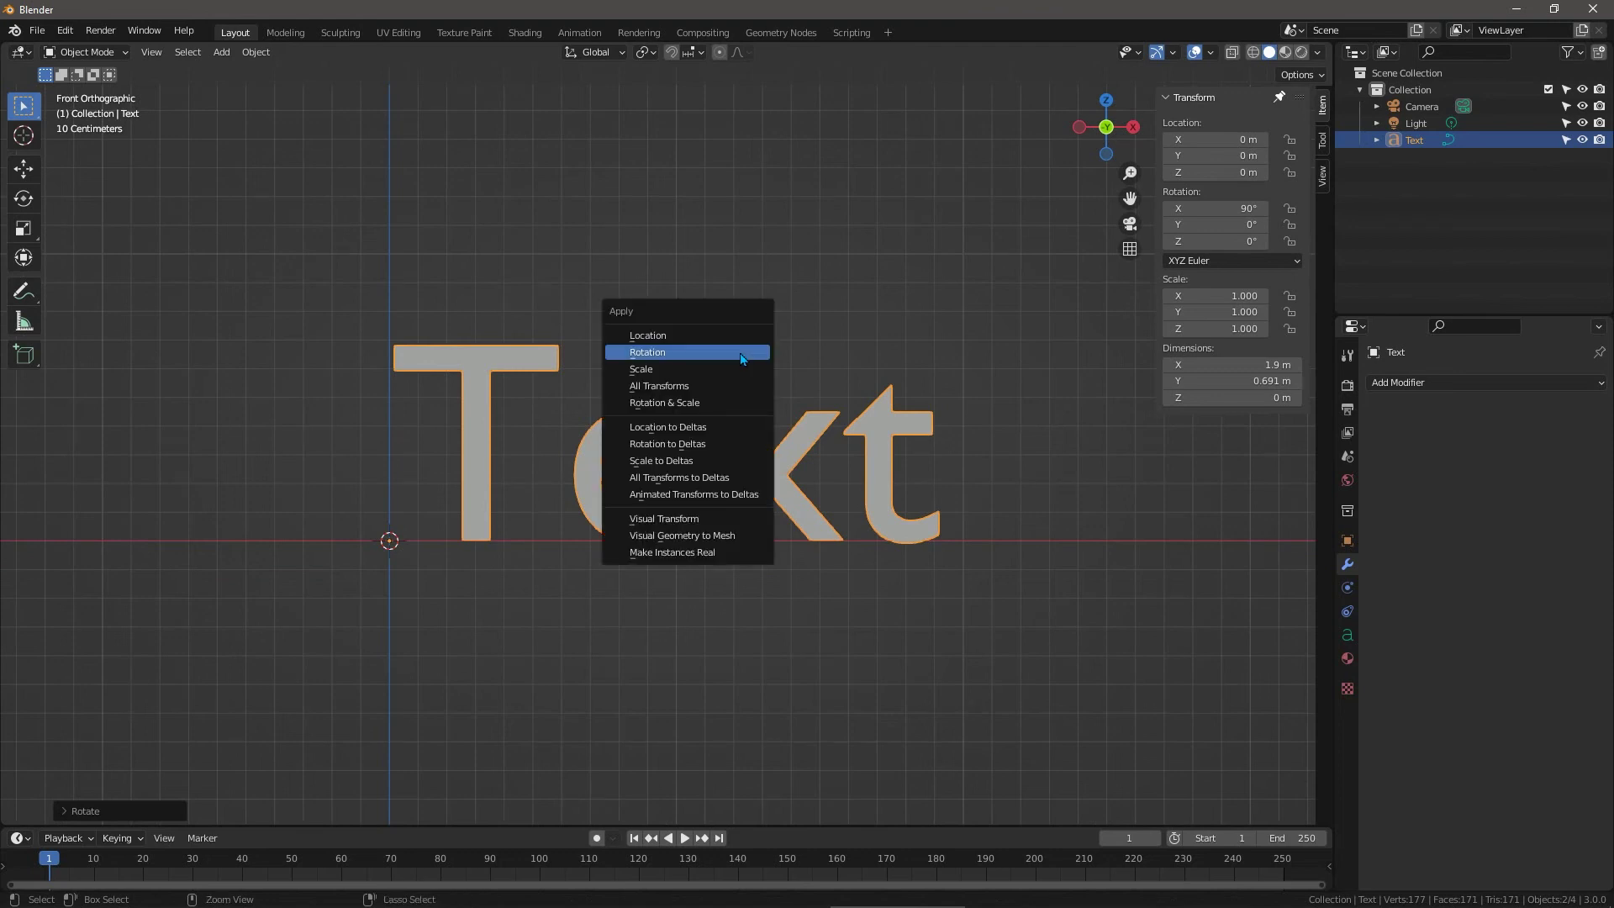
left_click(677, 350)
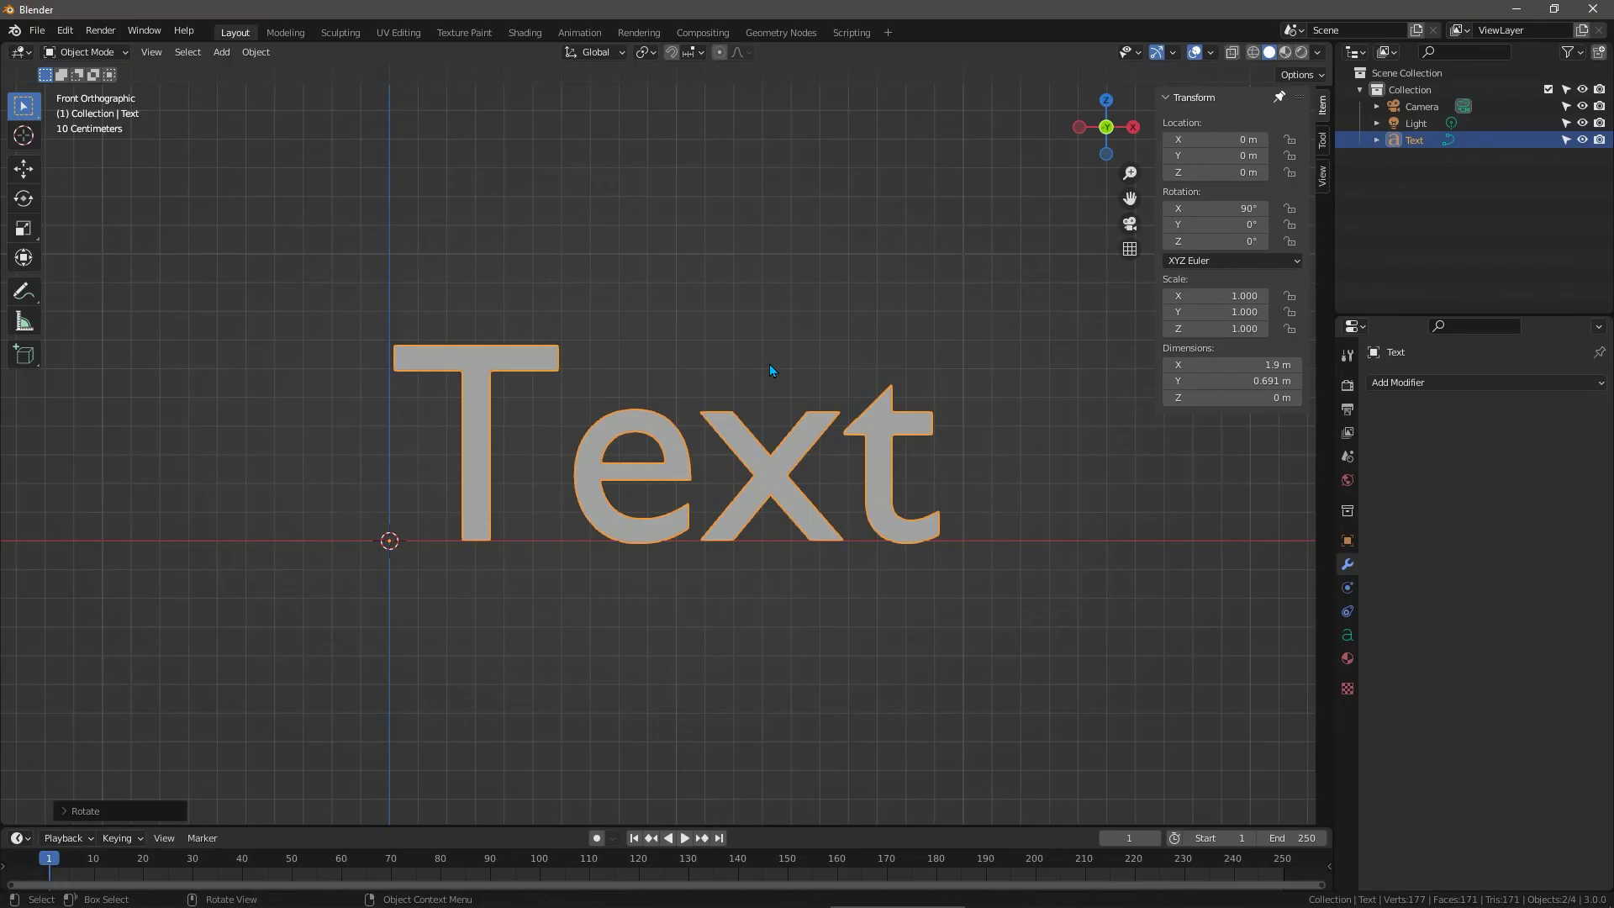
Replace the word 'Text' with a single lowercase 'a' and frame it.
key("Tab")
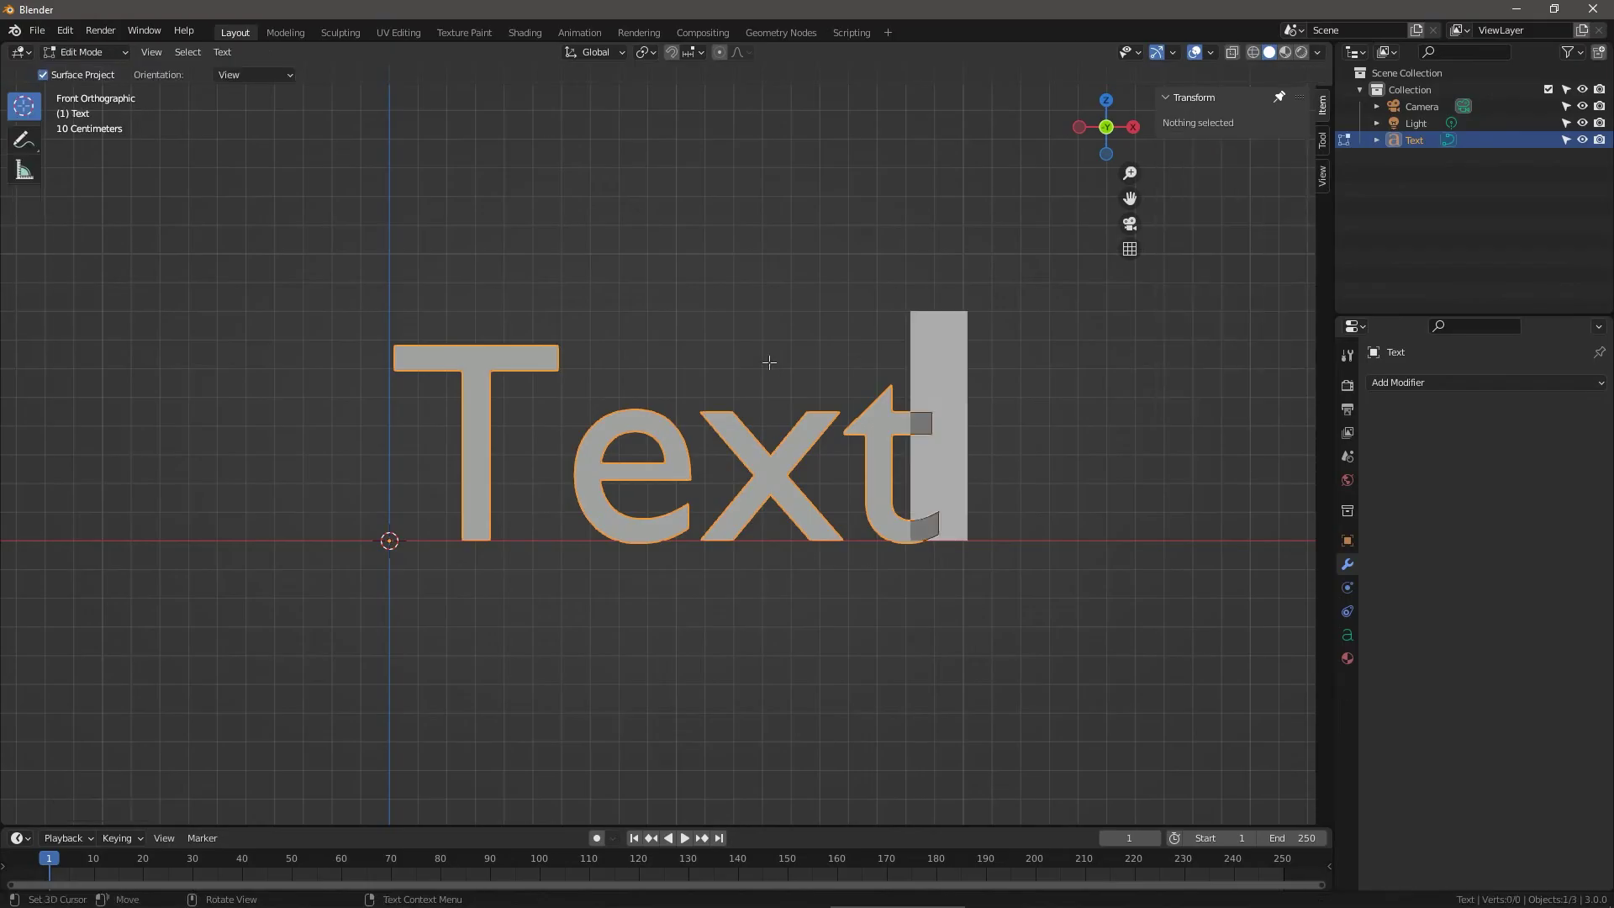
key("BackSpace")
key("BackSpace")
key("BackSpace")
key("BackSpace")
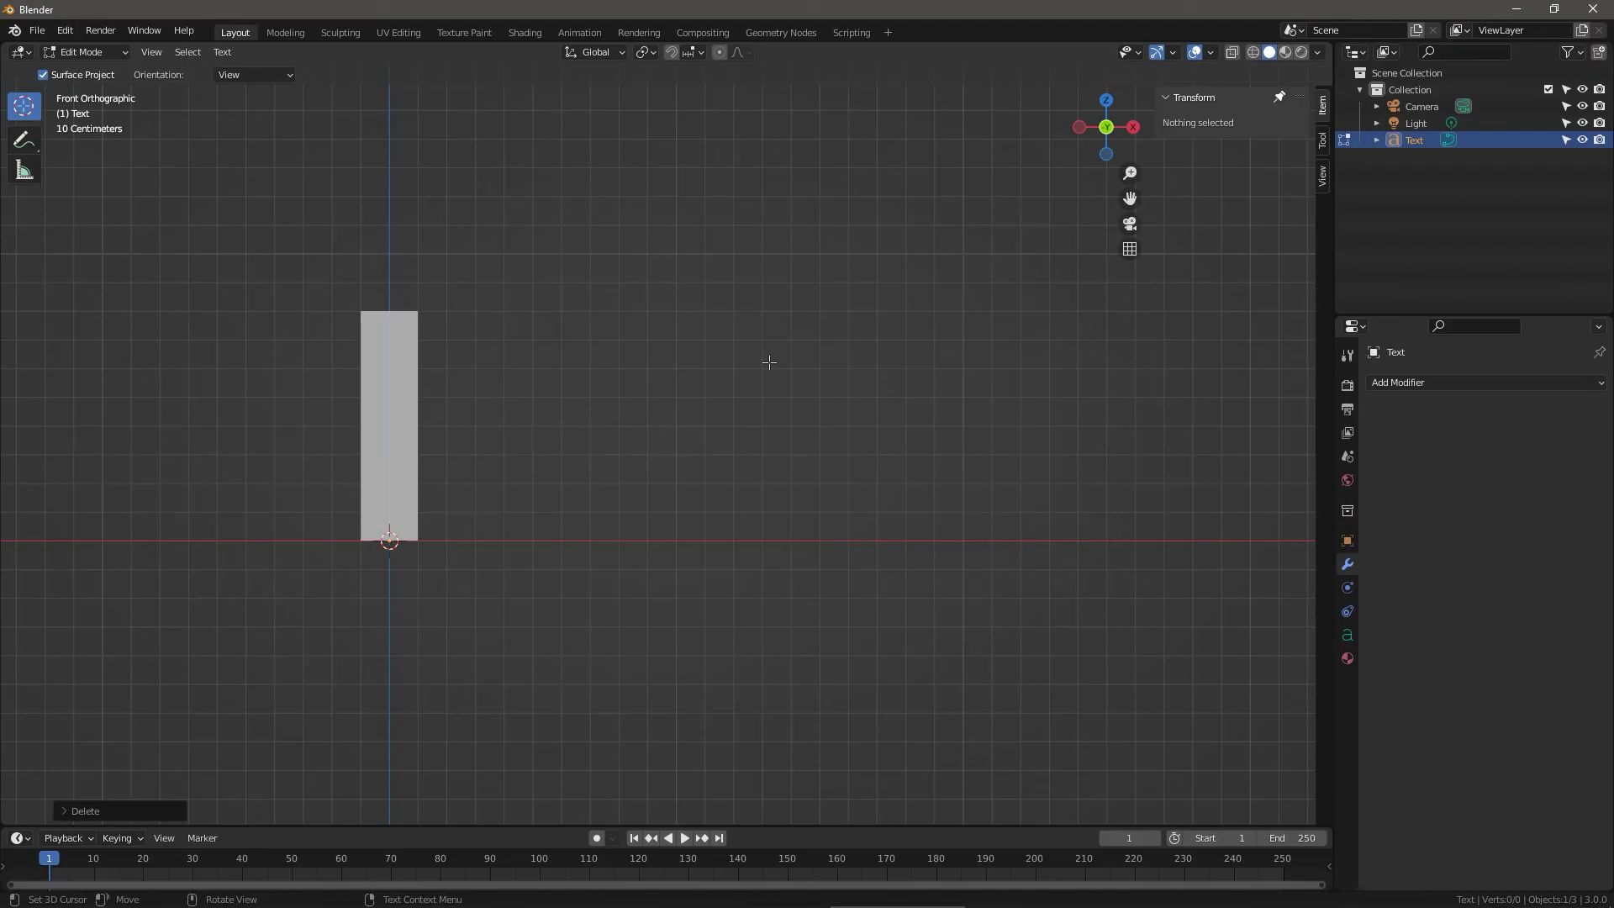
type("A")
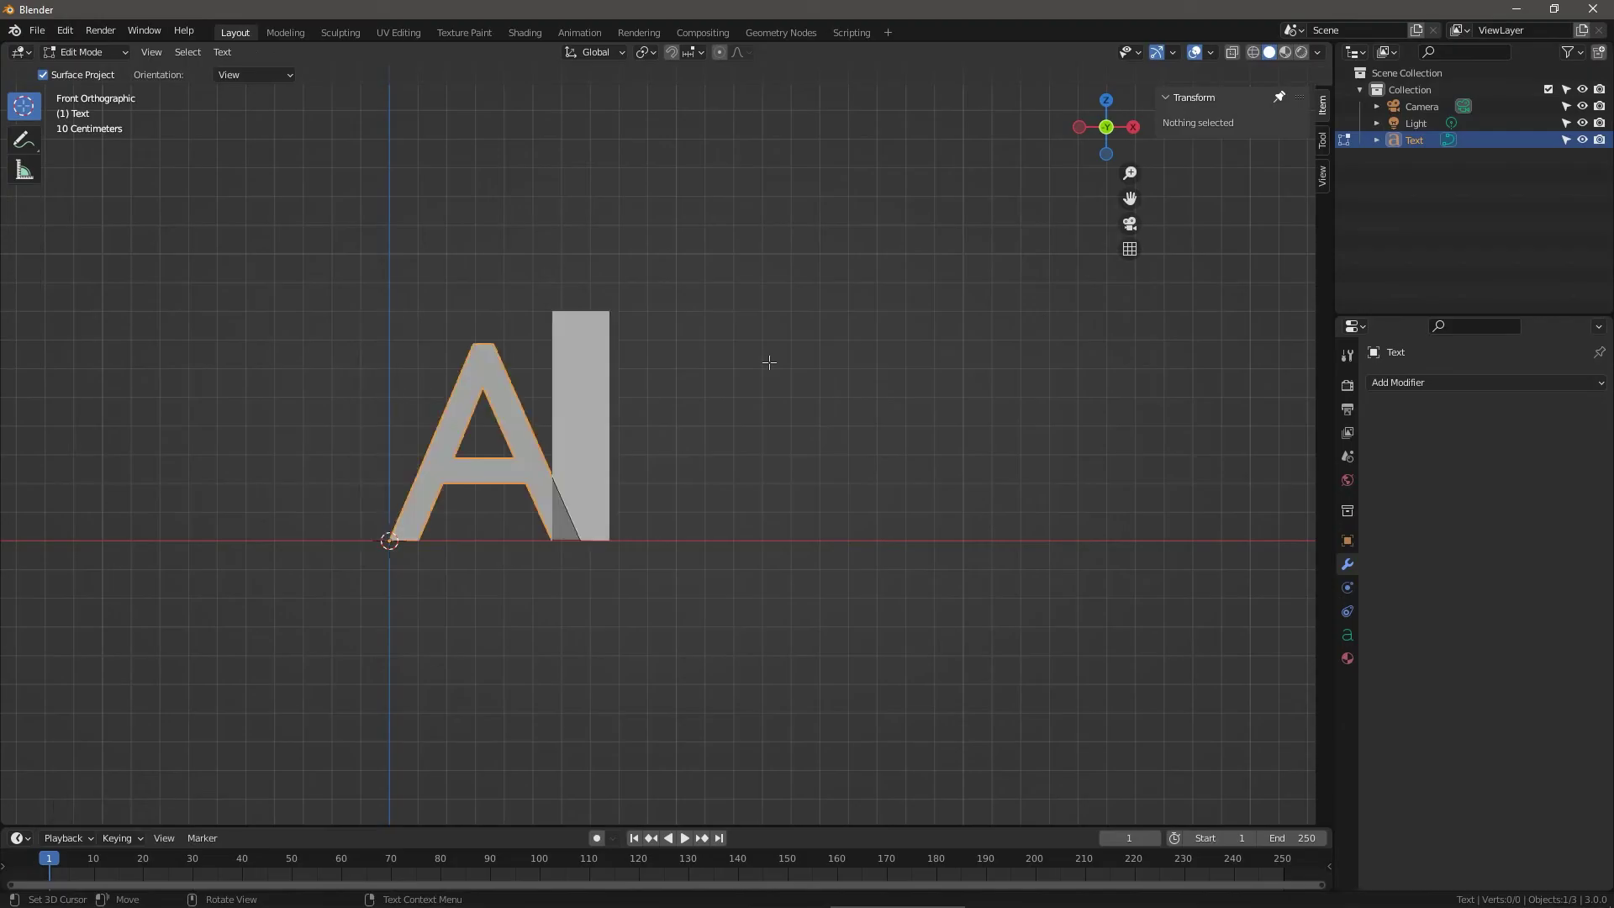
key("BackSpace")
type("a")
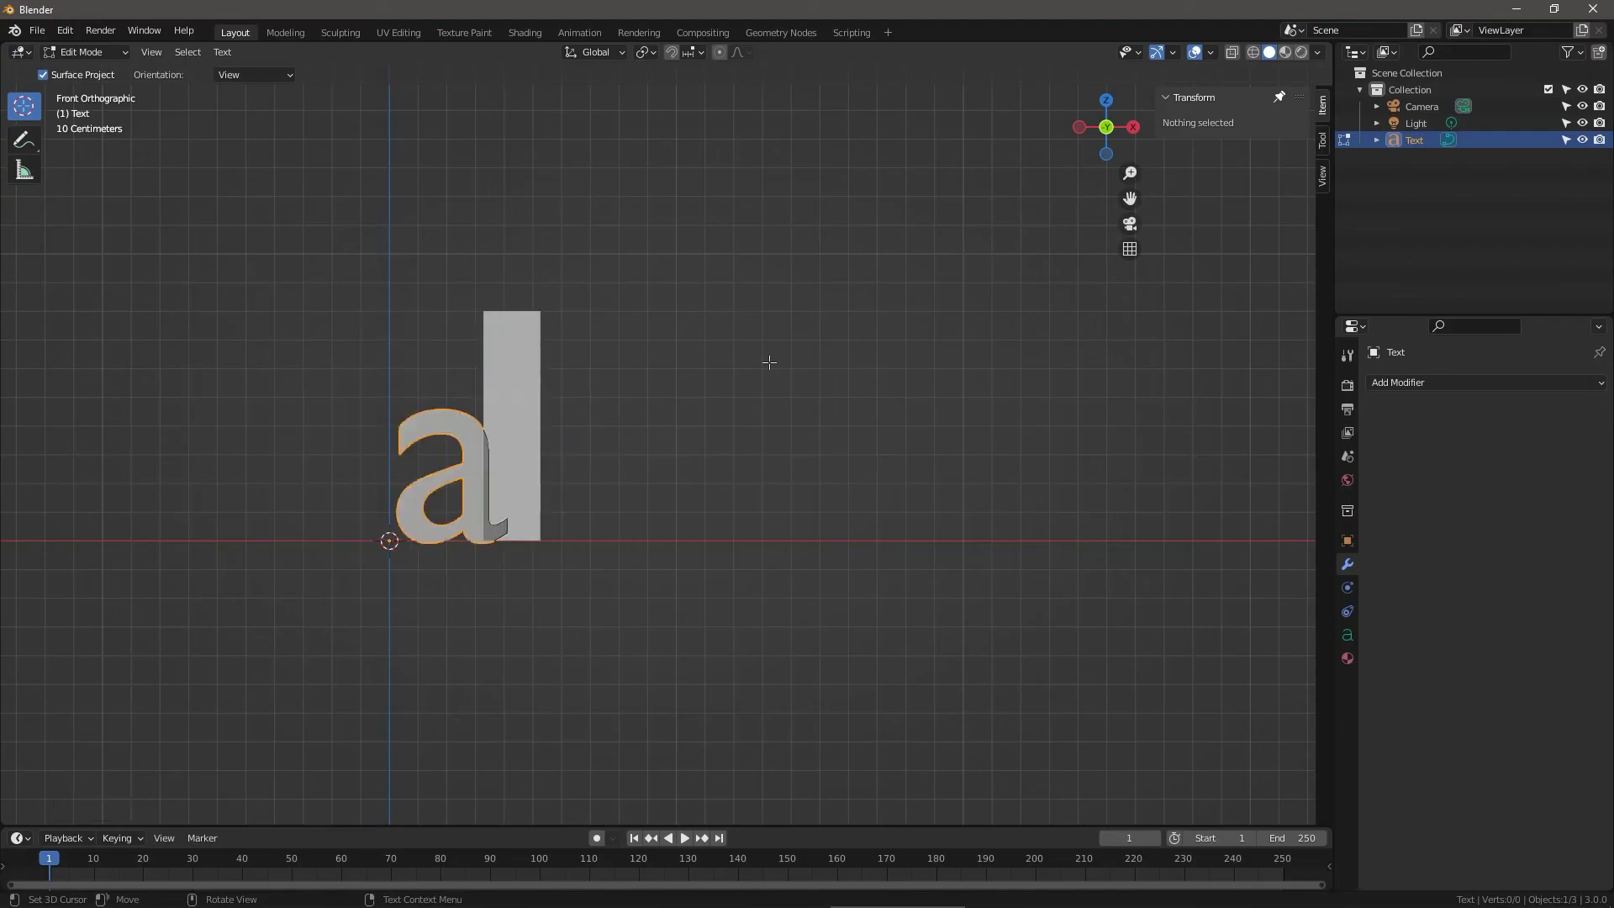
key("Tab")
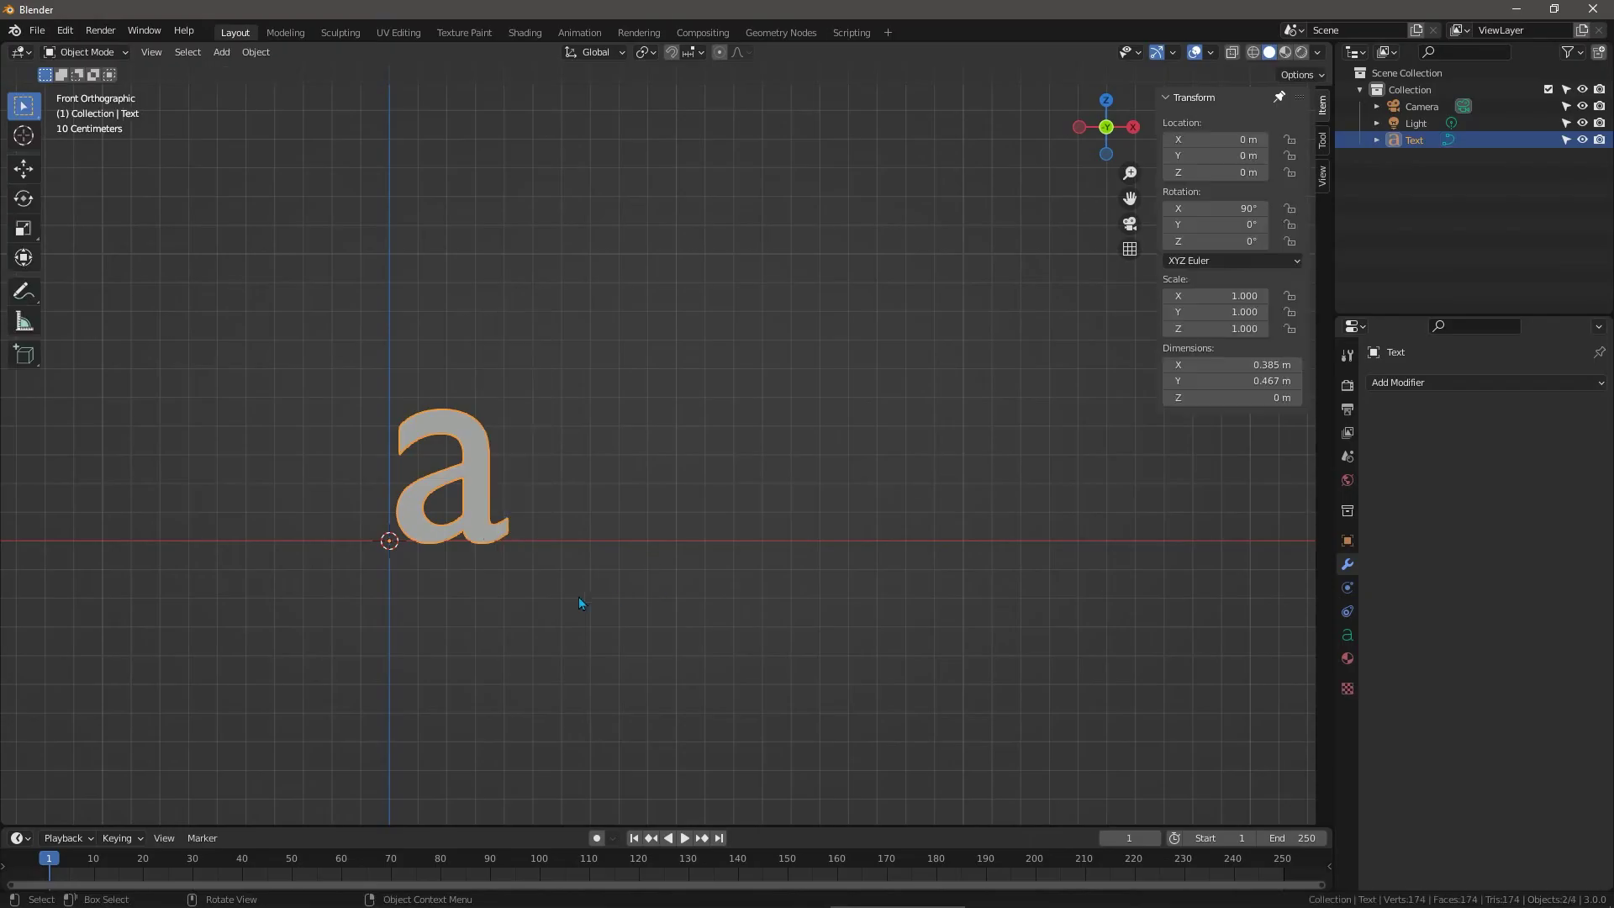
key("KP_Decimal")
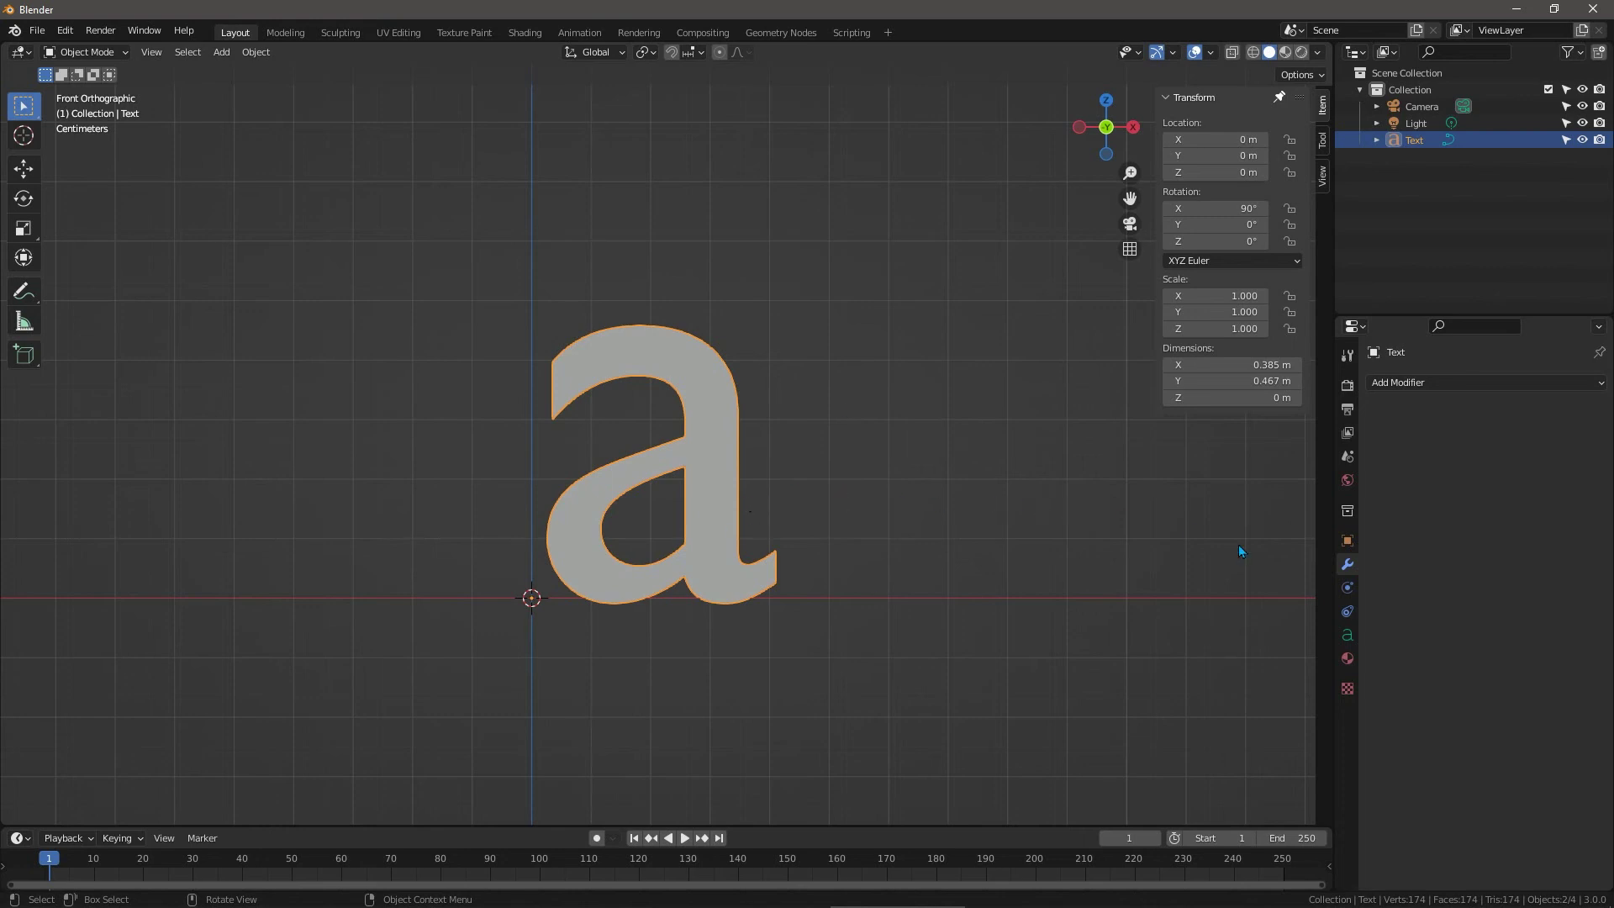
Set the text's Resolution Preview U to 3 and Fill Mode to None.
left_click(1348, 638)
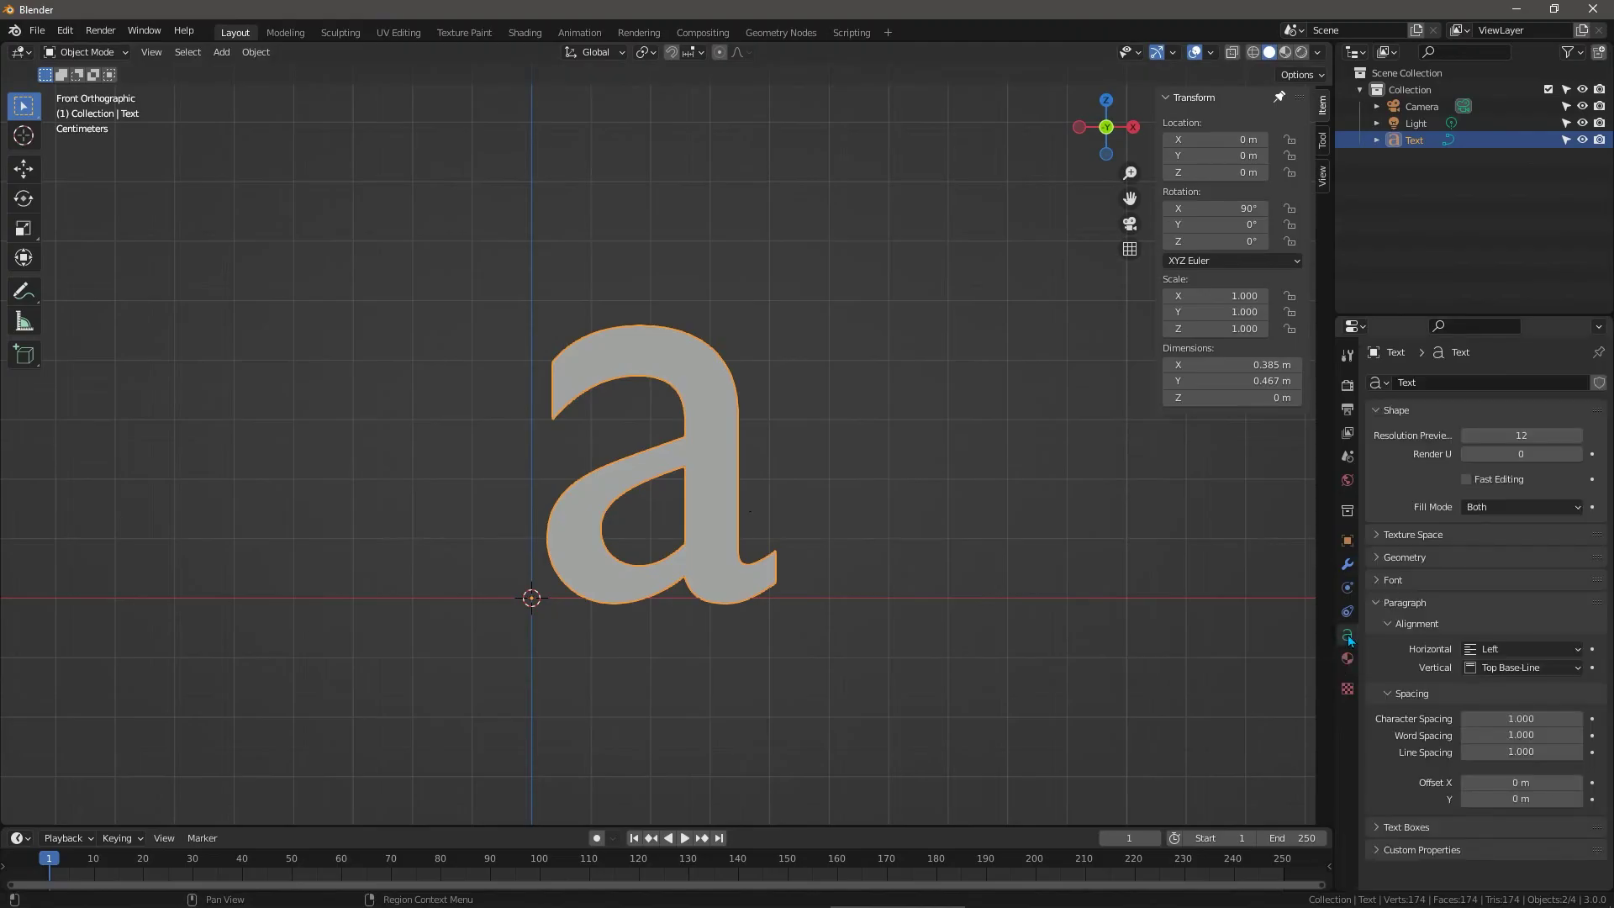
left_click(1552, 440)
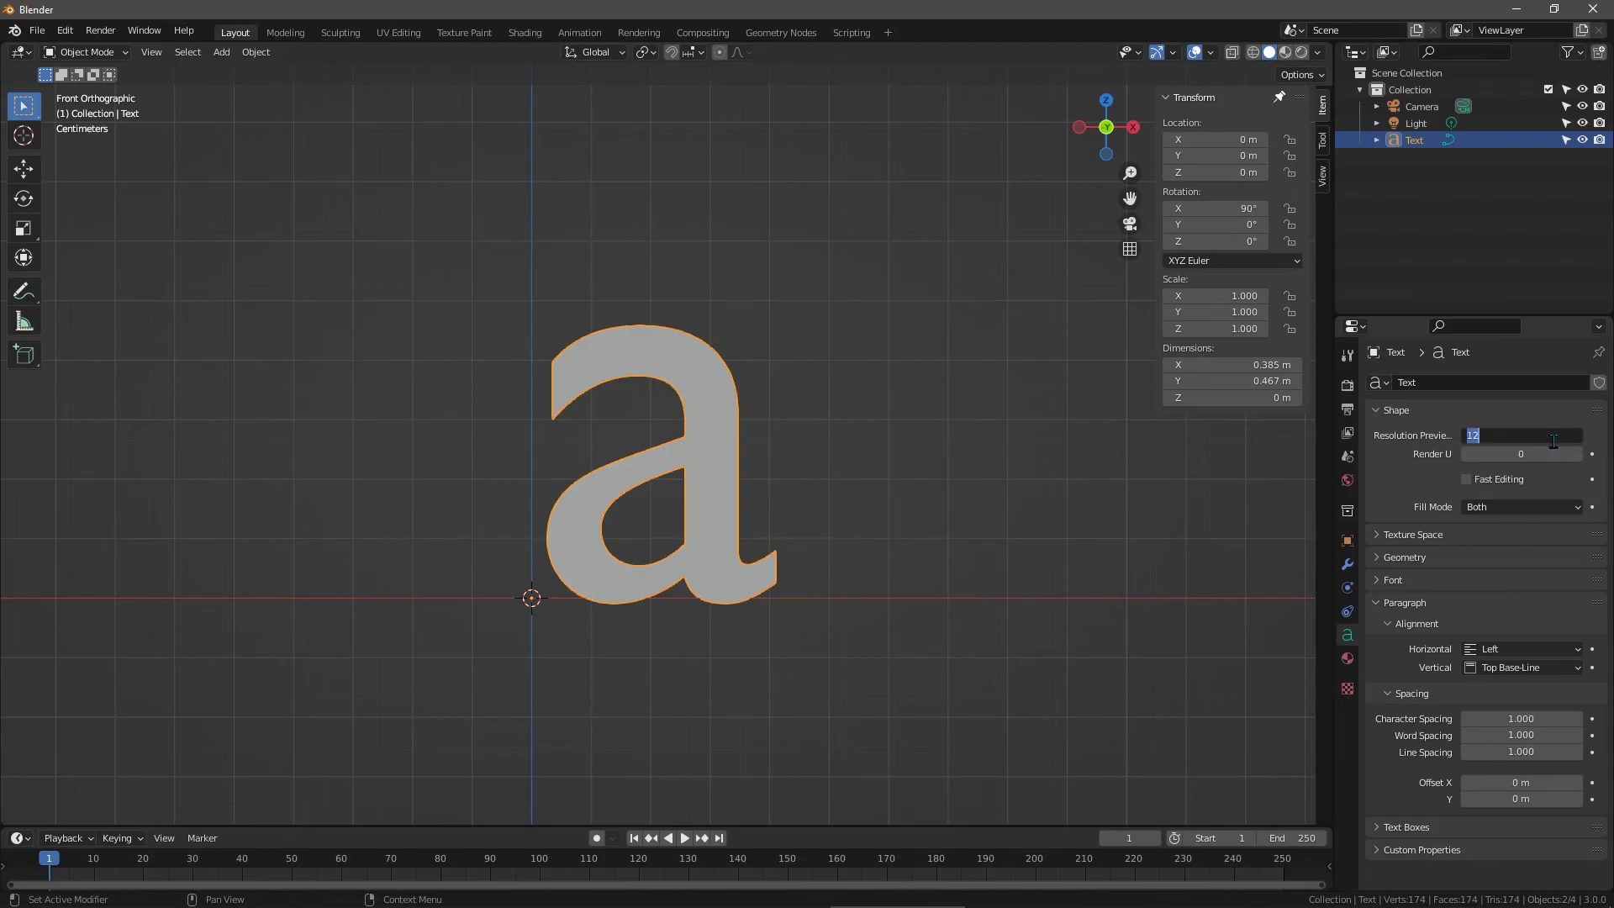
type("3")
key("Return")
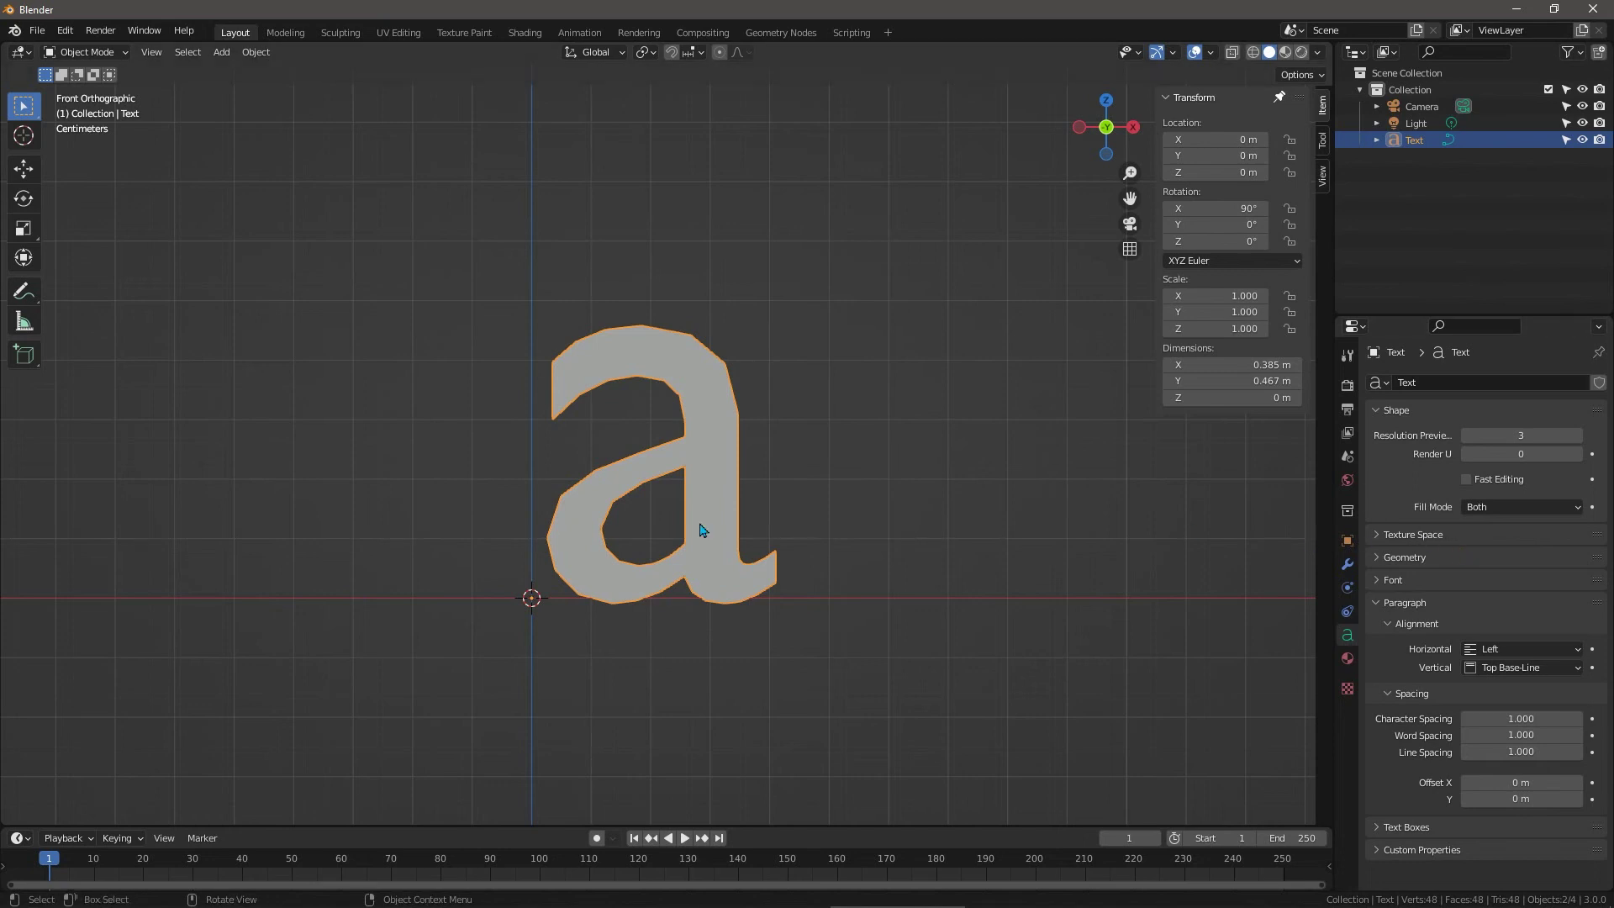
left_click(1510, 506)
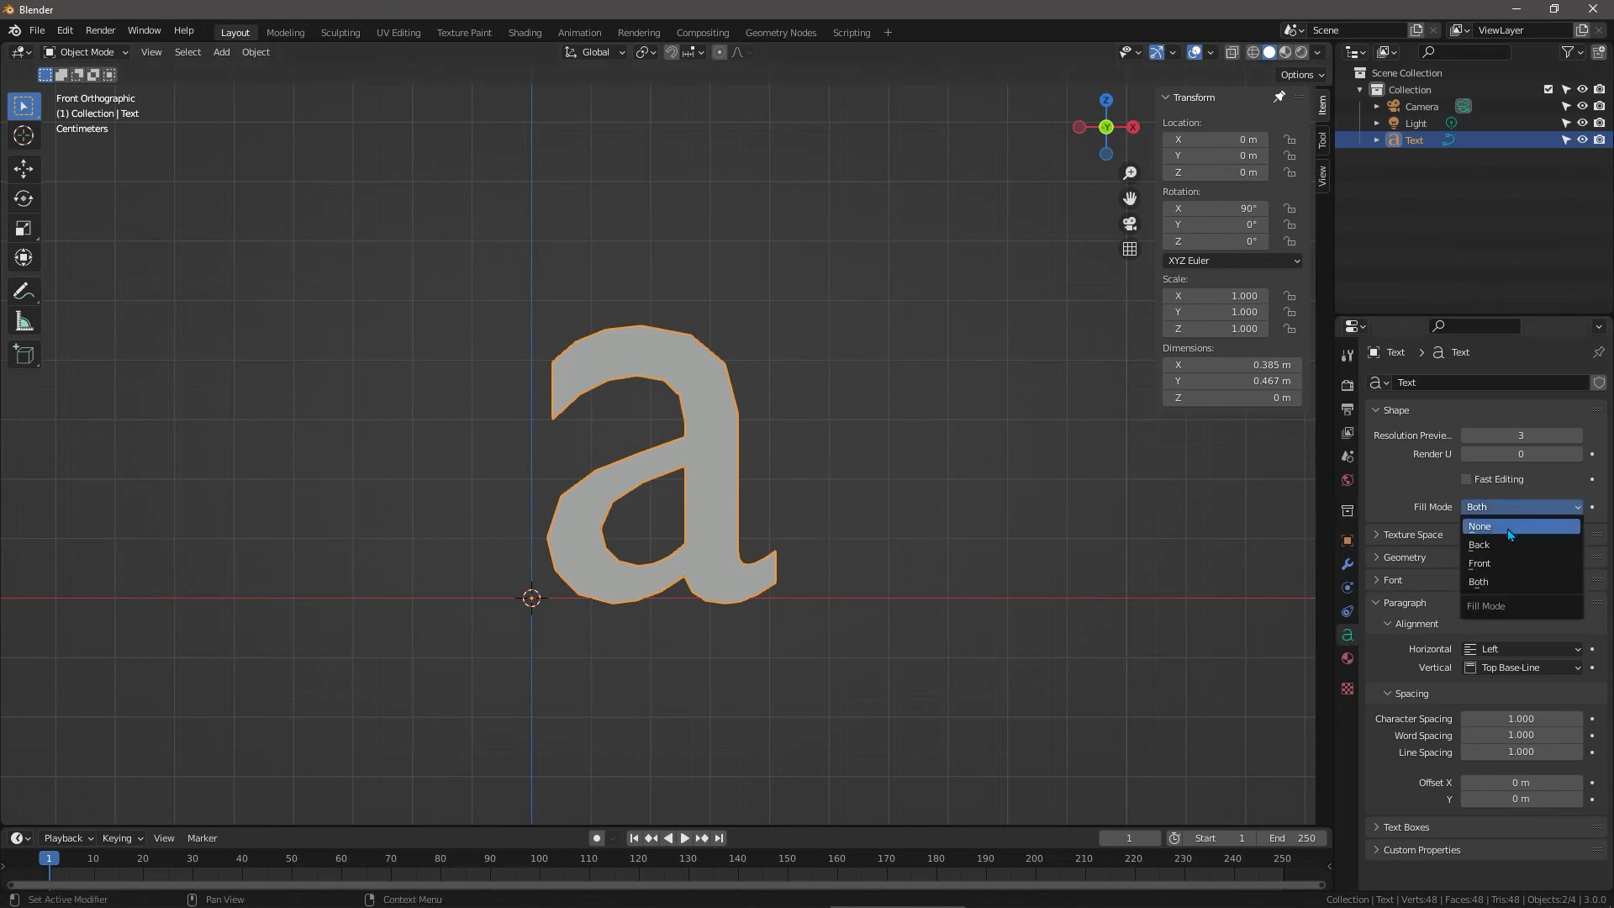
left_click(1507, 528)
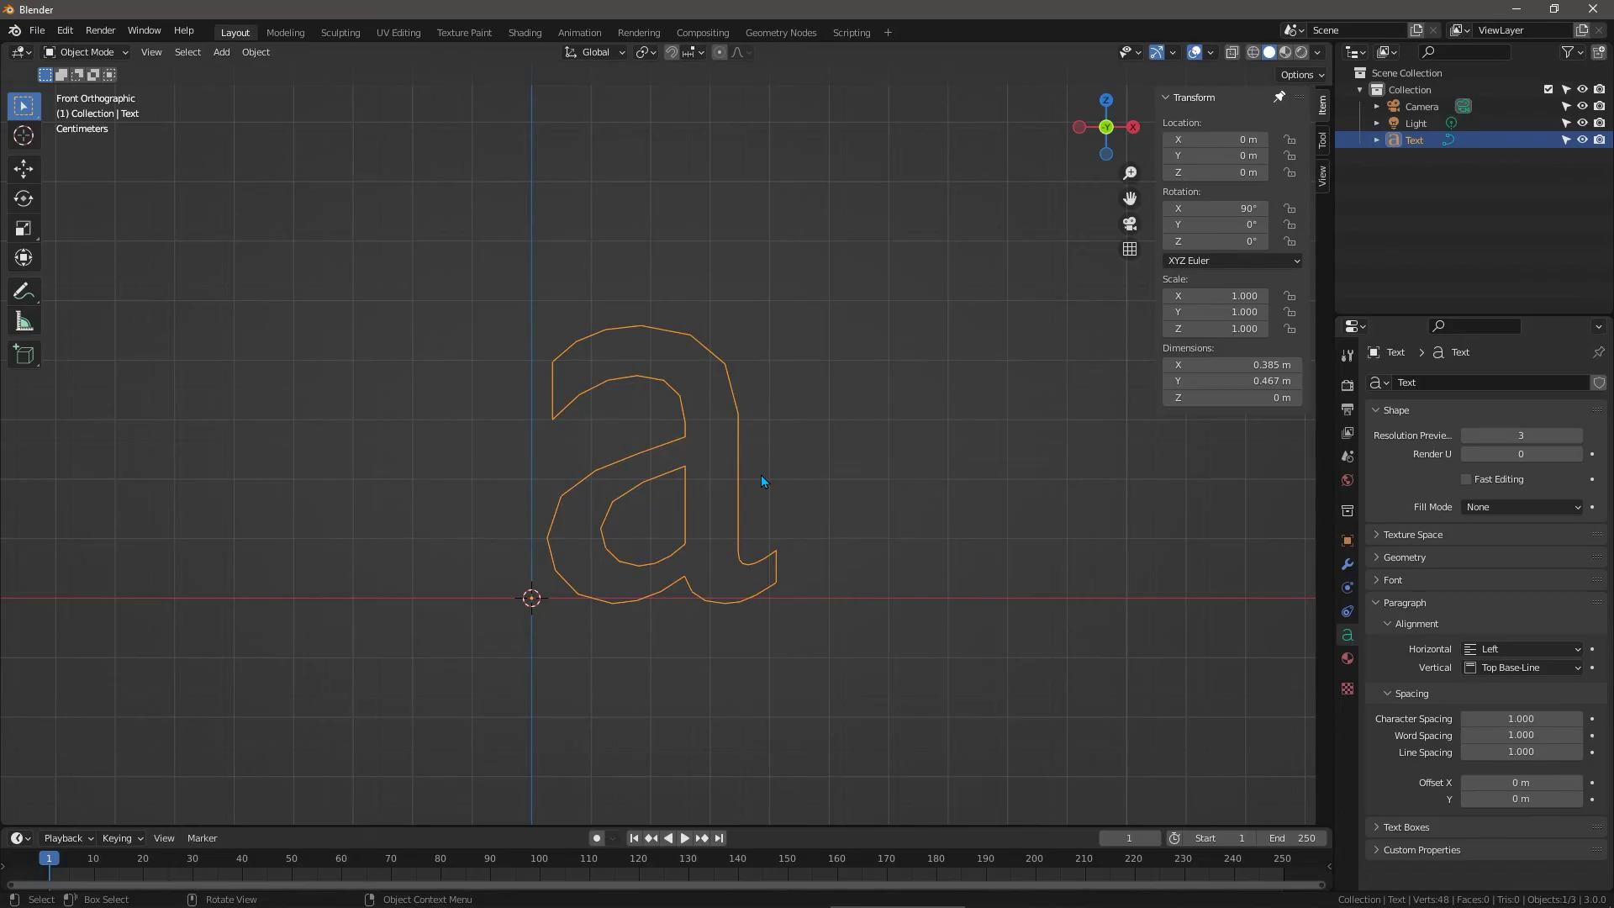
Convert the 'a' text to a mesh and enter Edit Mode zoomed in.
left_click(256, 53)
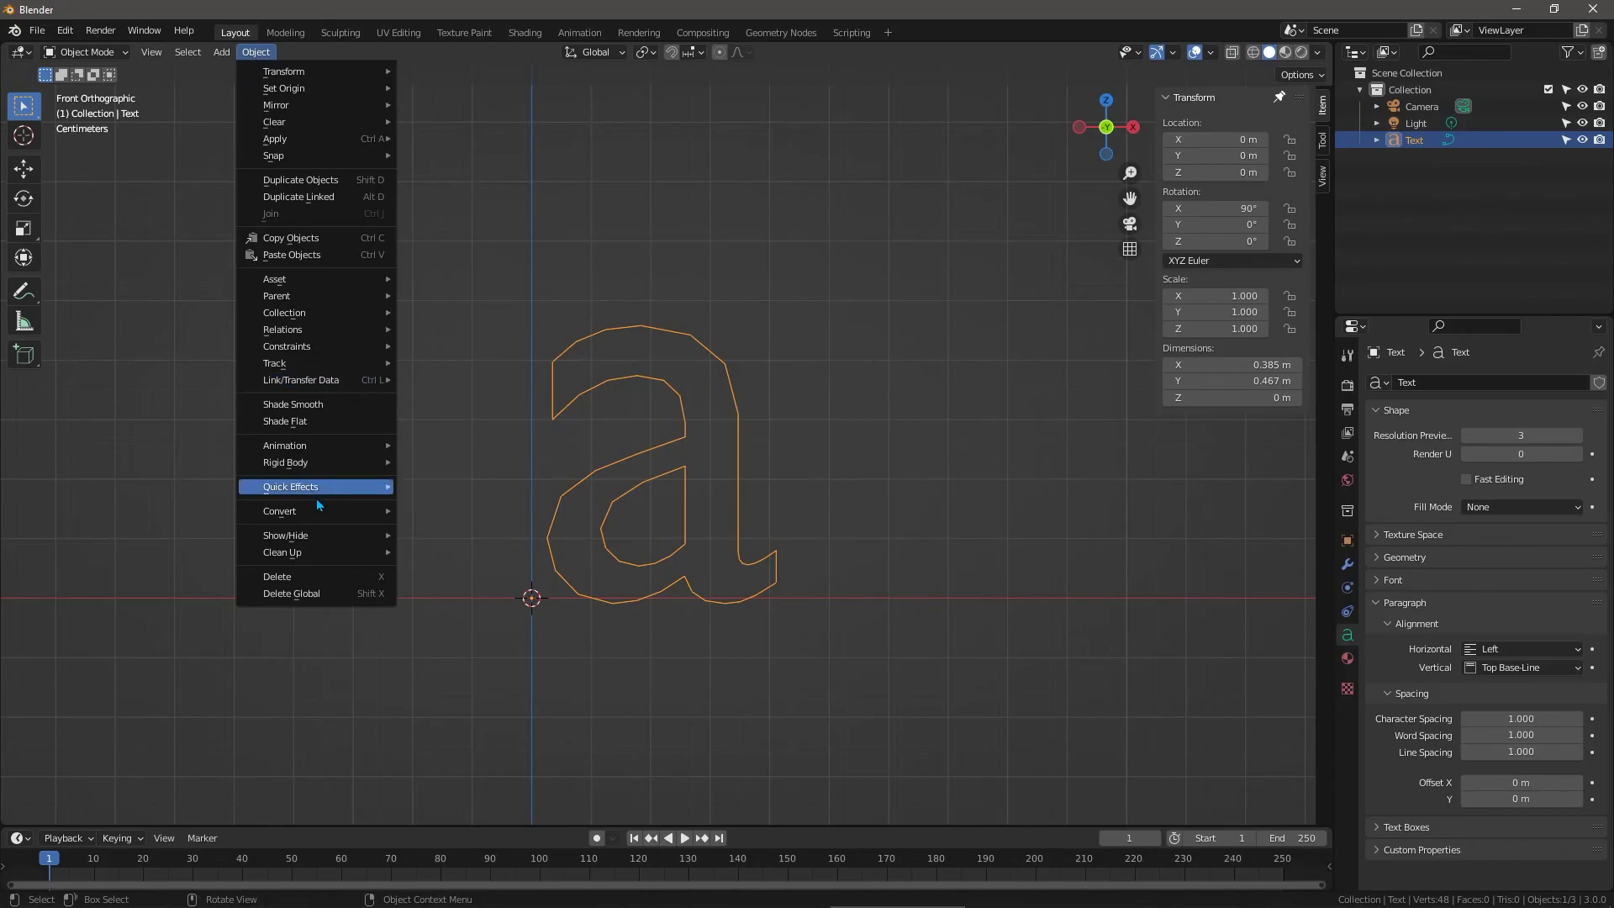
mouse_move(326, 516)
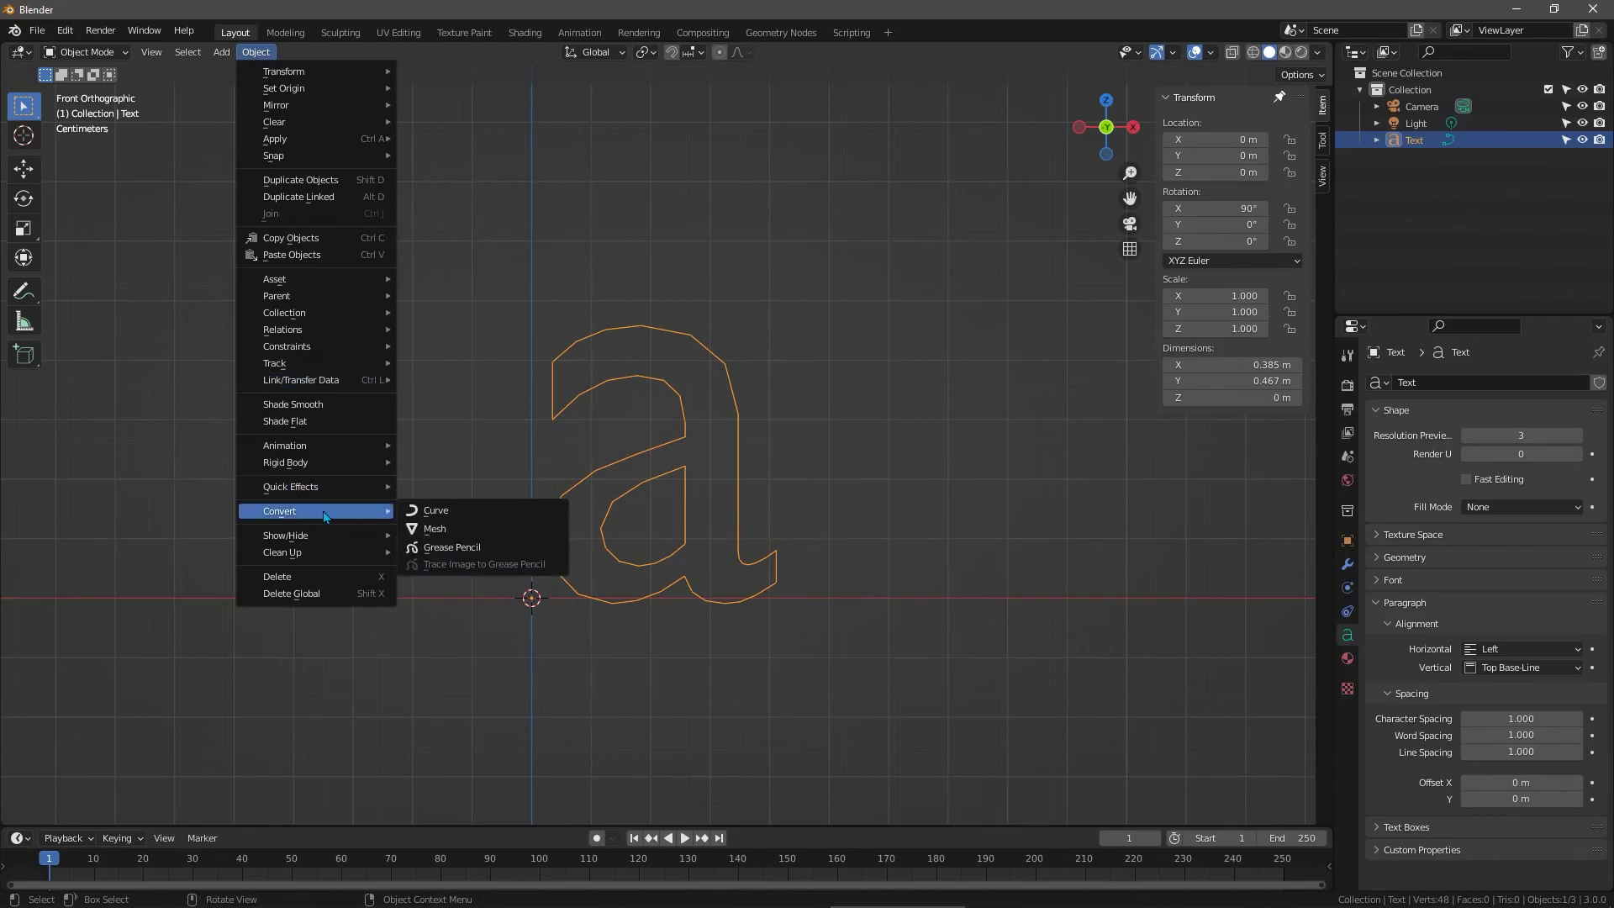
left_click(451, 529)
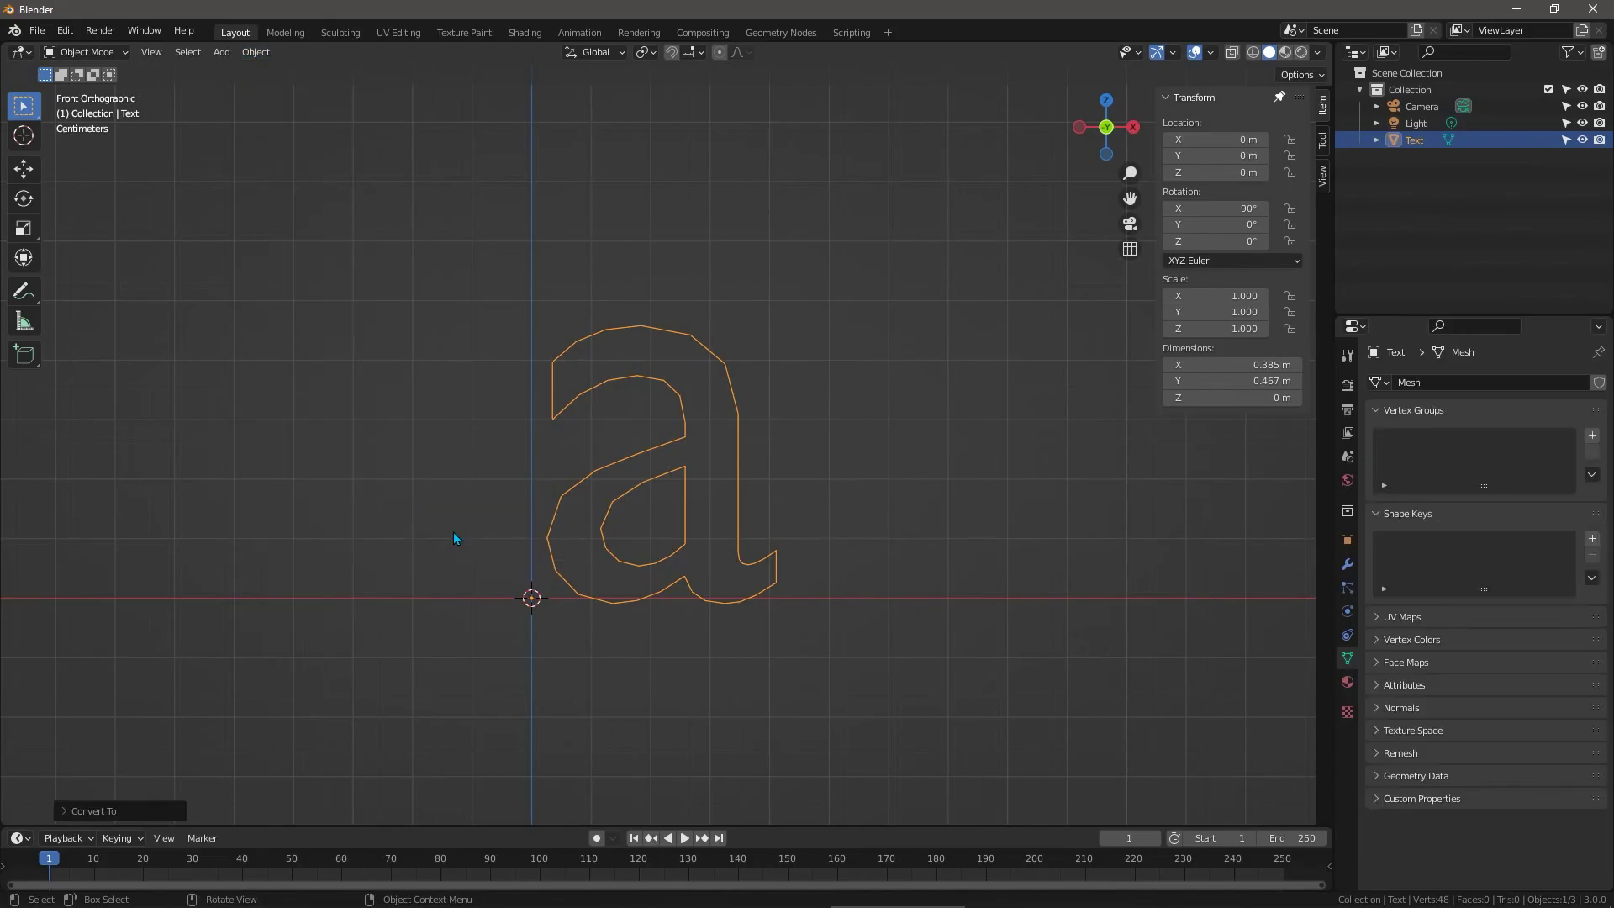
key("Tab")
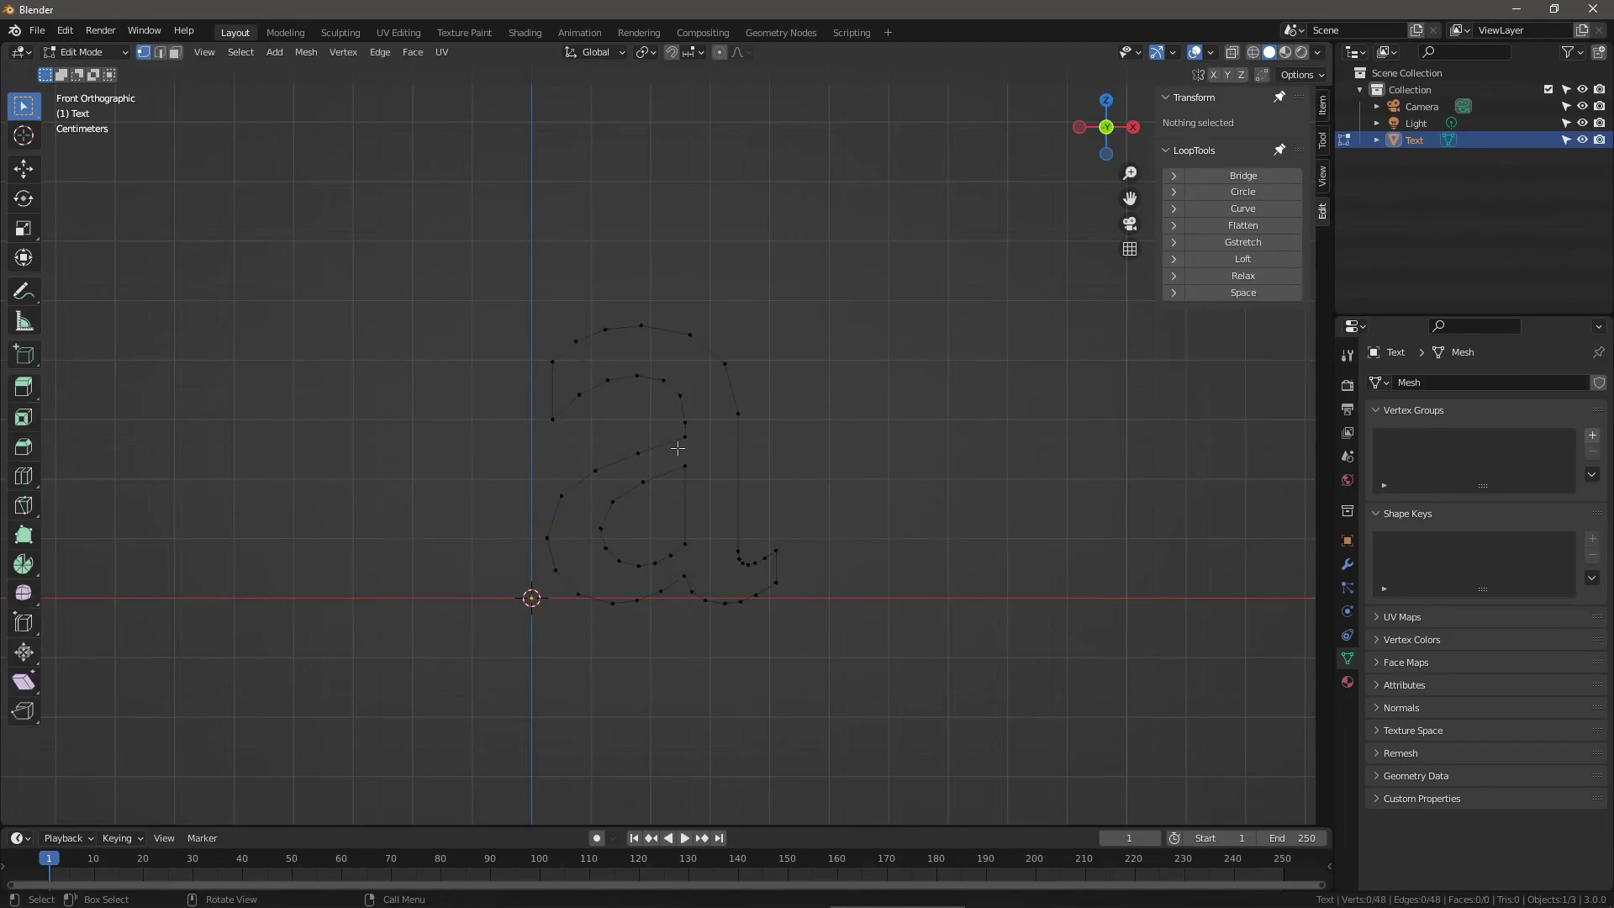
scroll(673, 447, "up", 3)
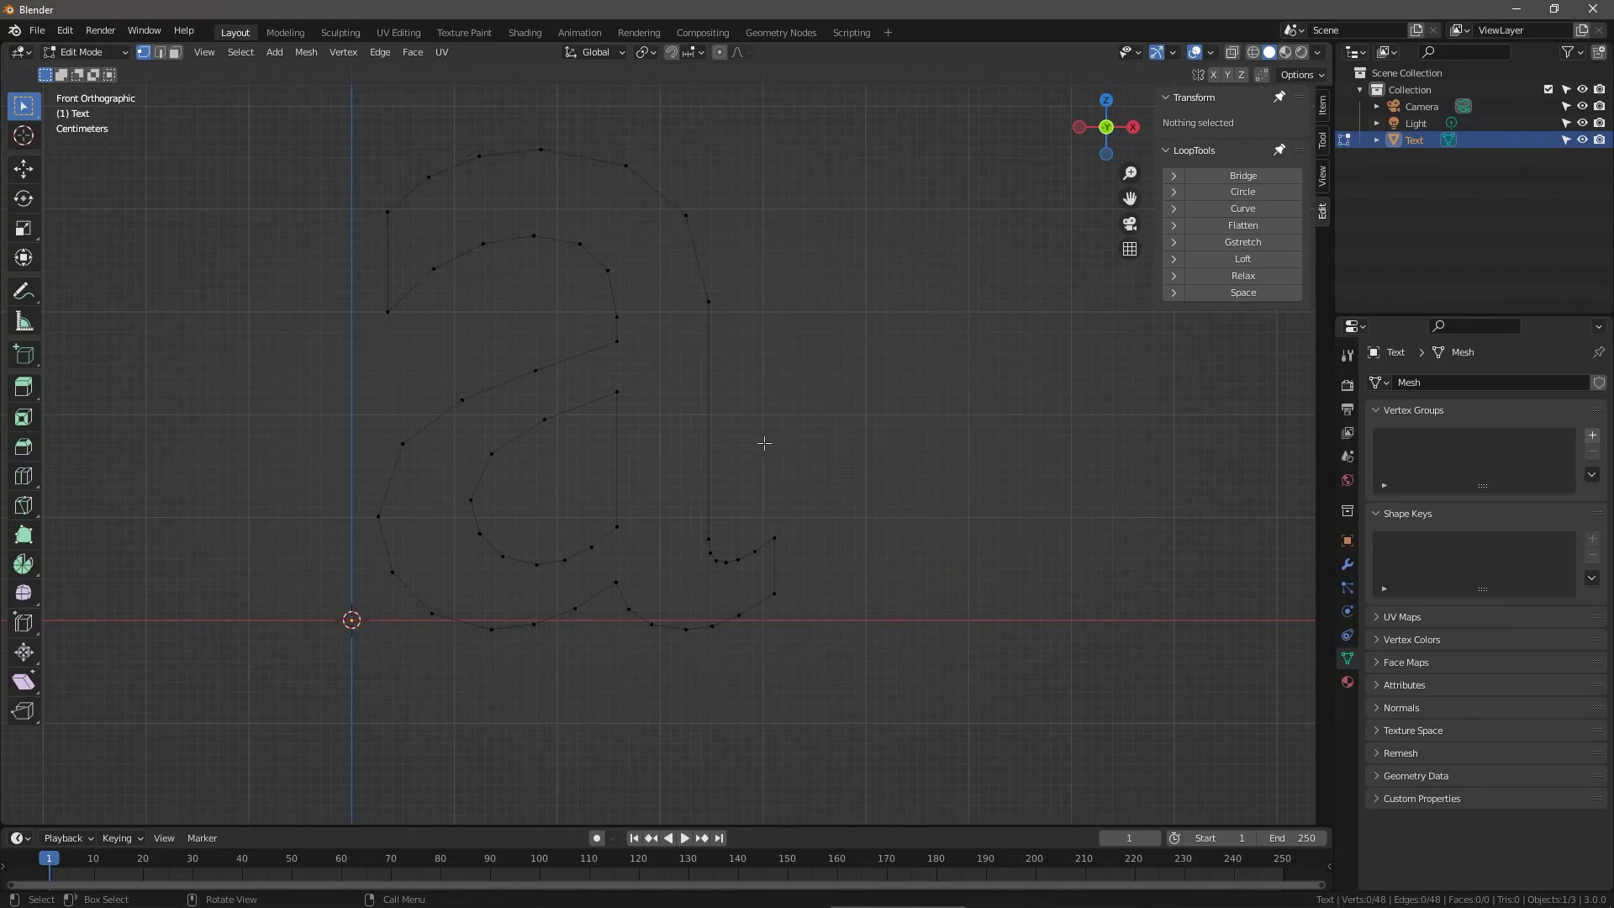
key("2")
left_click(389, 262)
key("f")
key("f")
key("f")
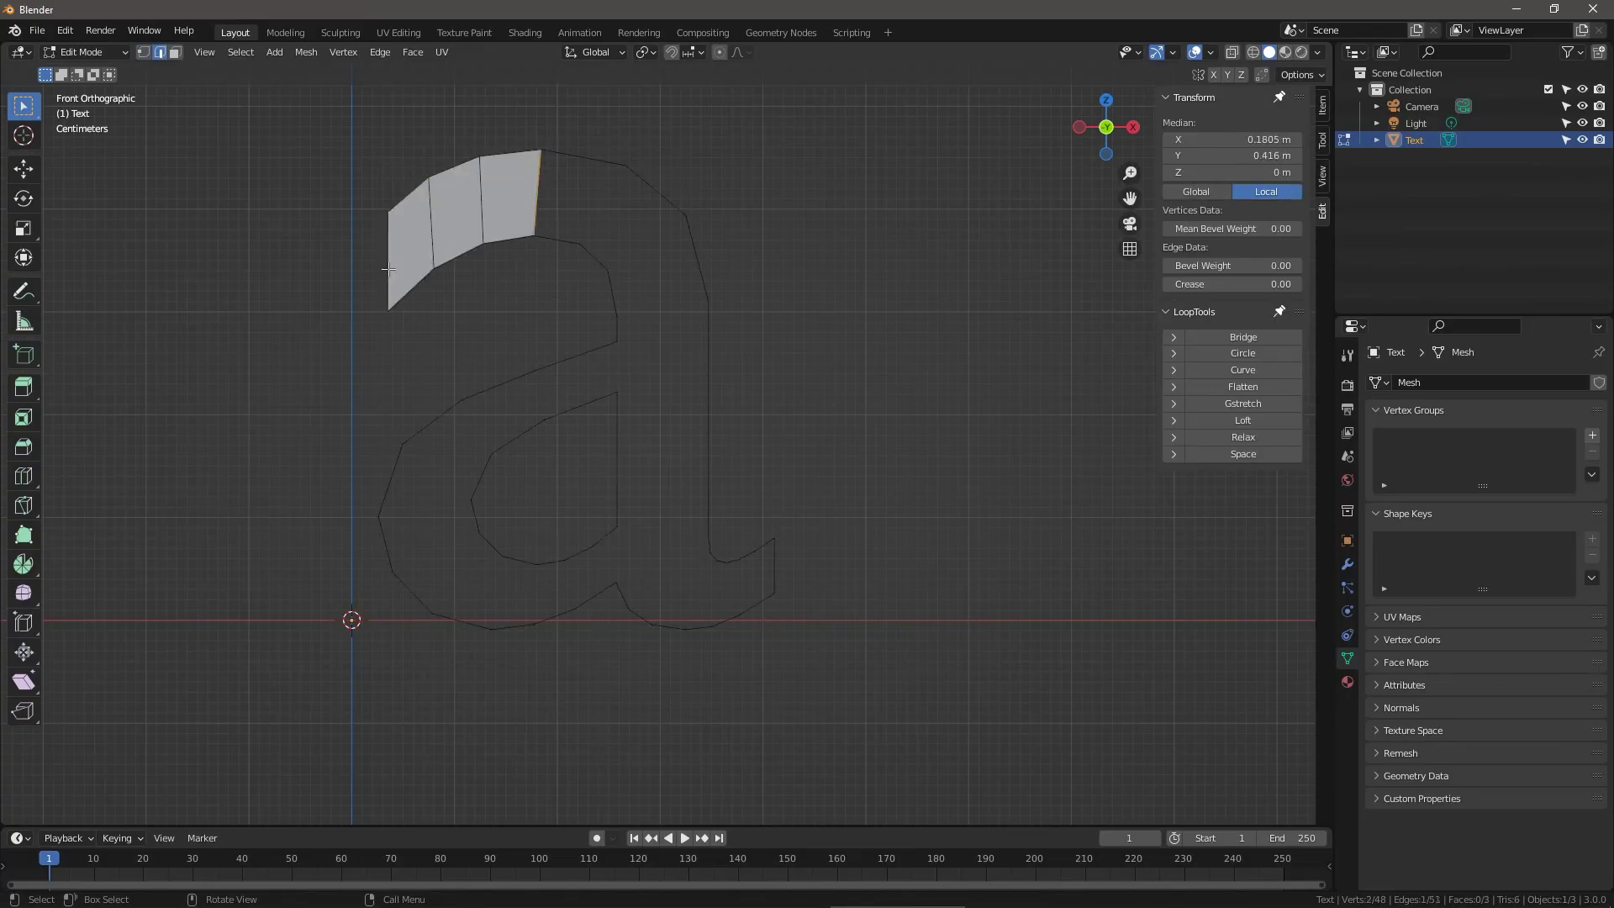
key("f")
key("f")
key("ctrl+z")
key("ctrl+z")
key("ctrl+z")
key("ctrl+z")
key("ctrl+z")
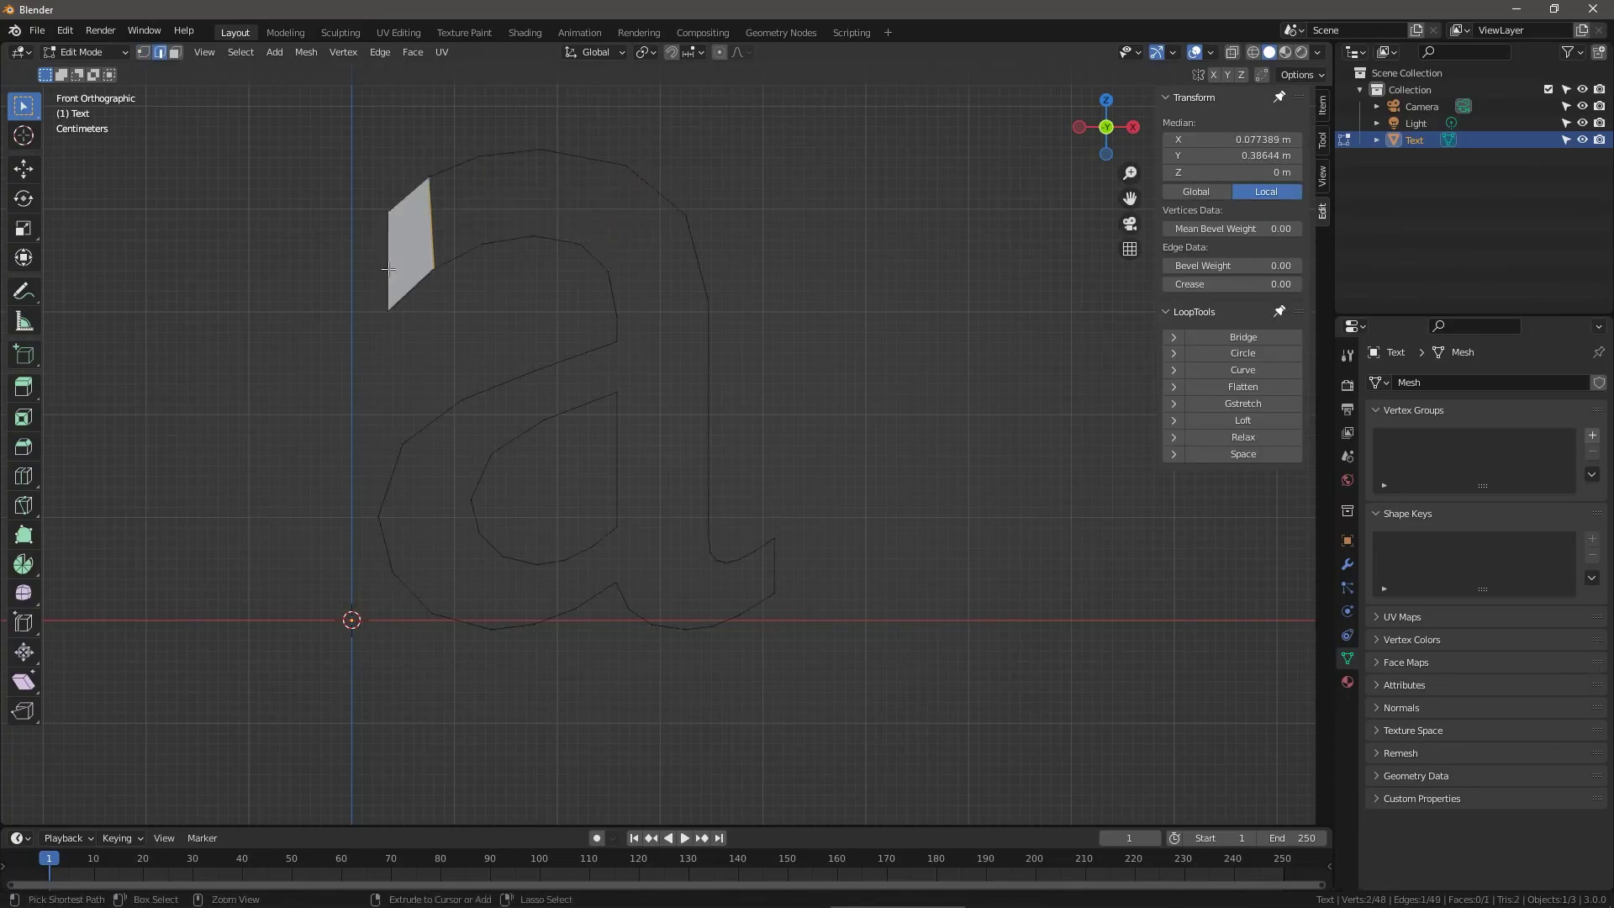
key("1")
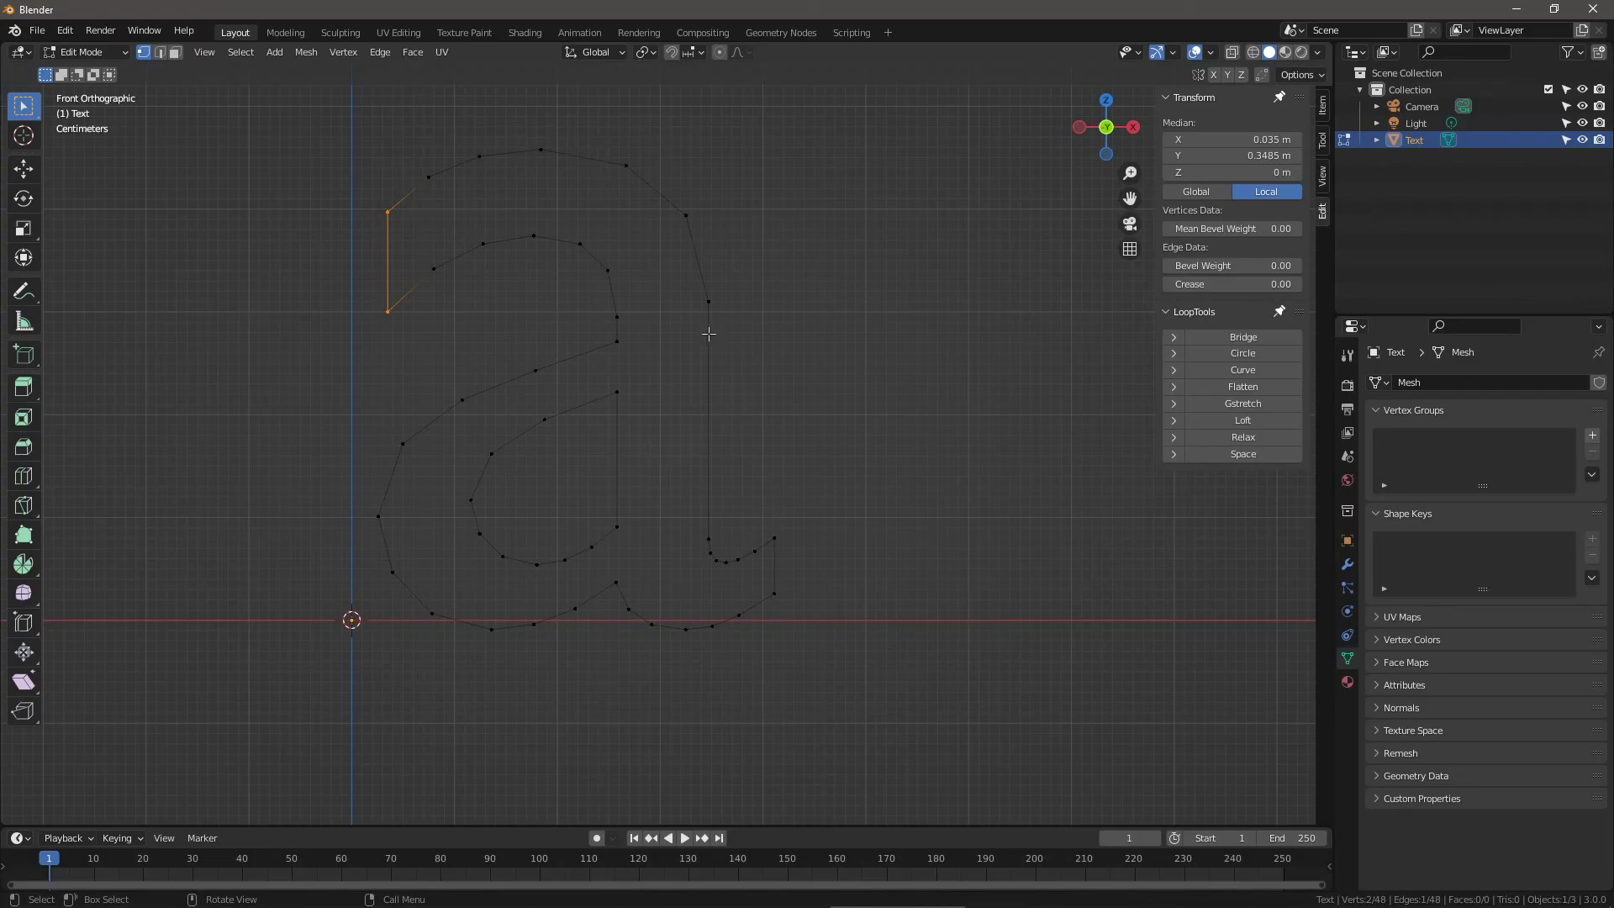
Loop-cut a vertex into the right edge and slide it up the stem.
key("ctrl+r")
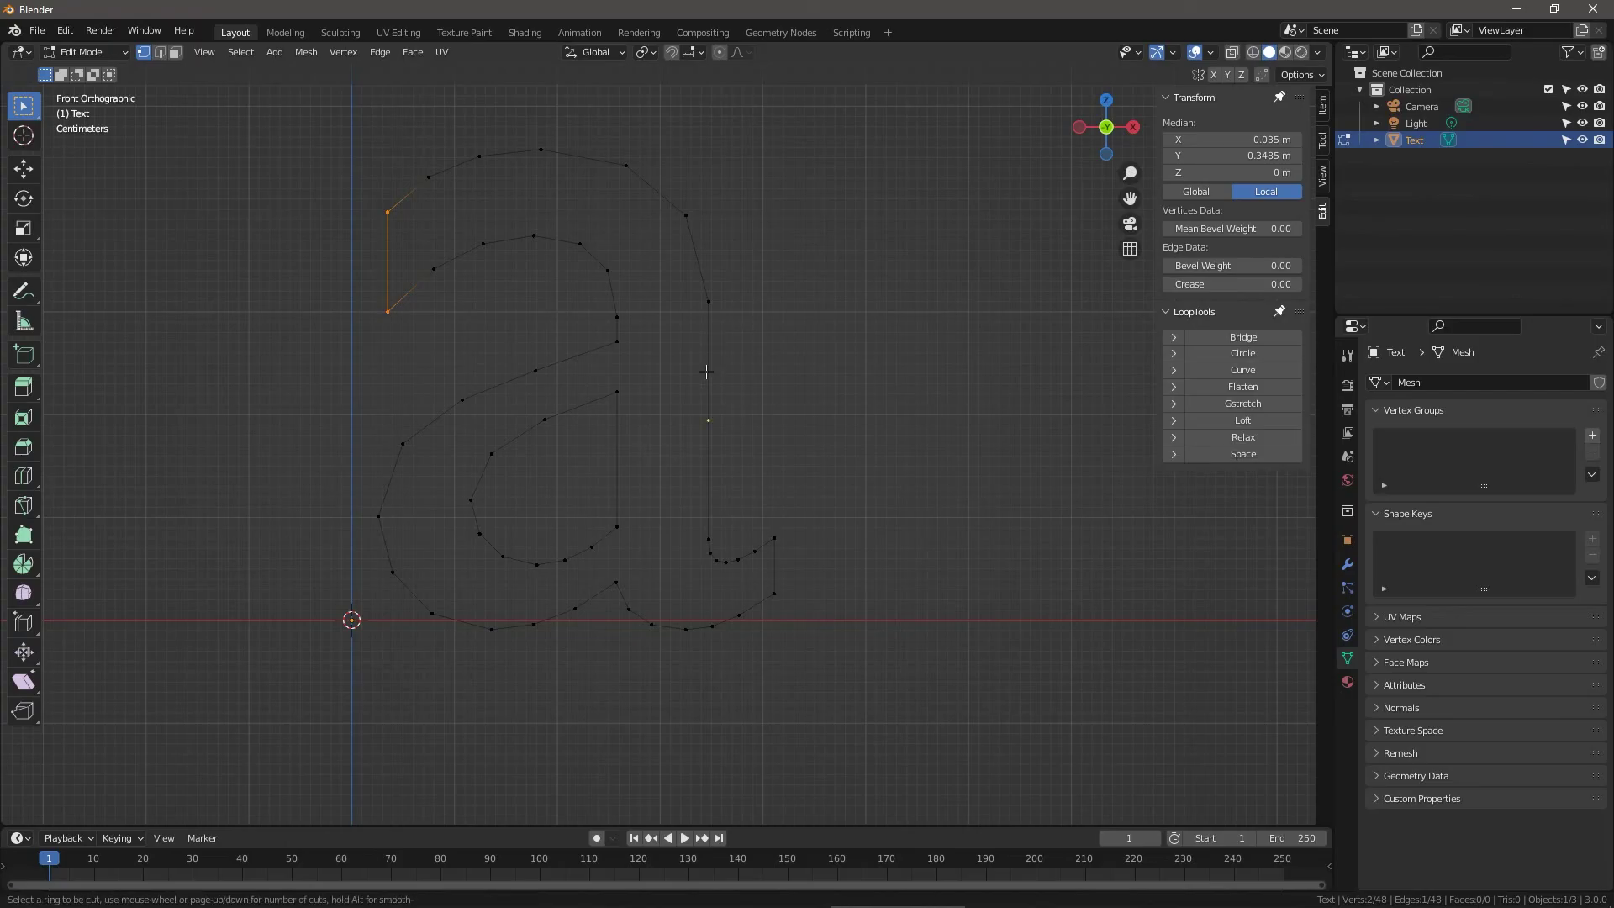
left_click(706, 371)
right_click(707, 371)
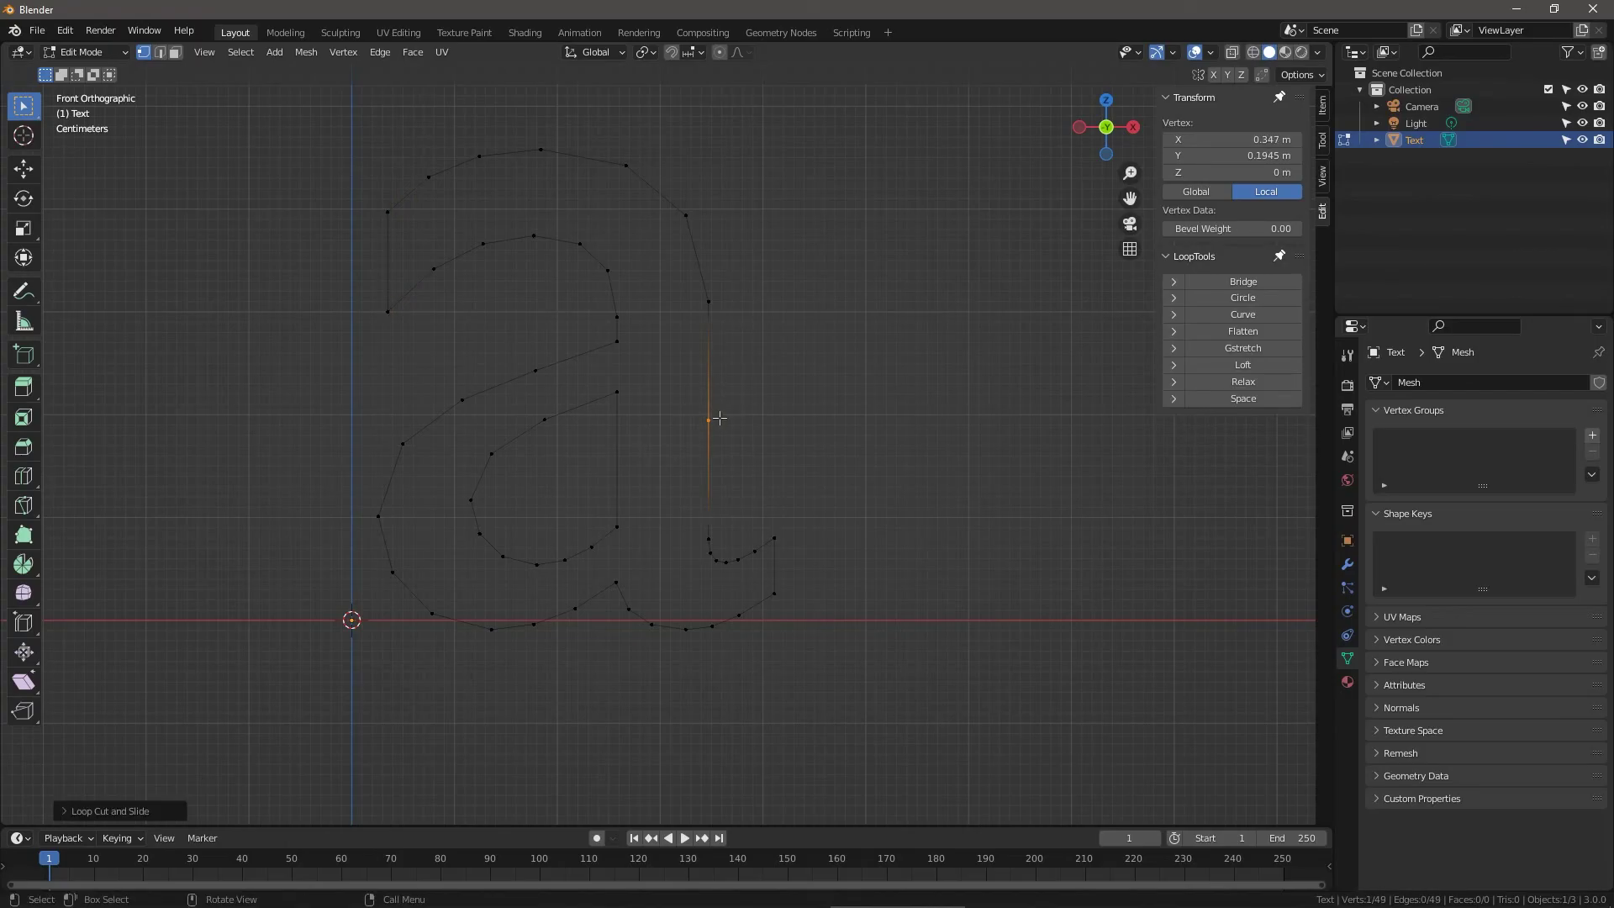
key("shift+v")
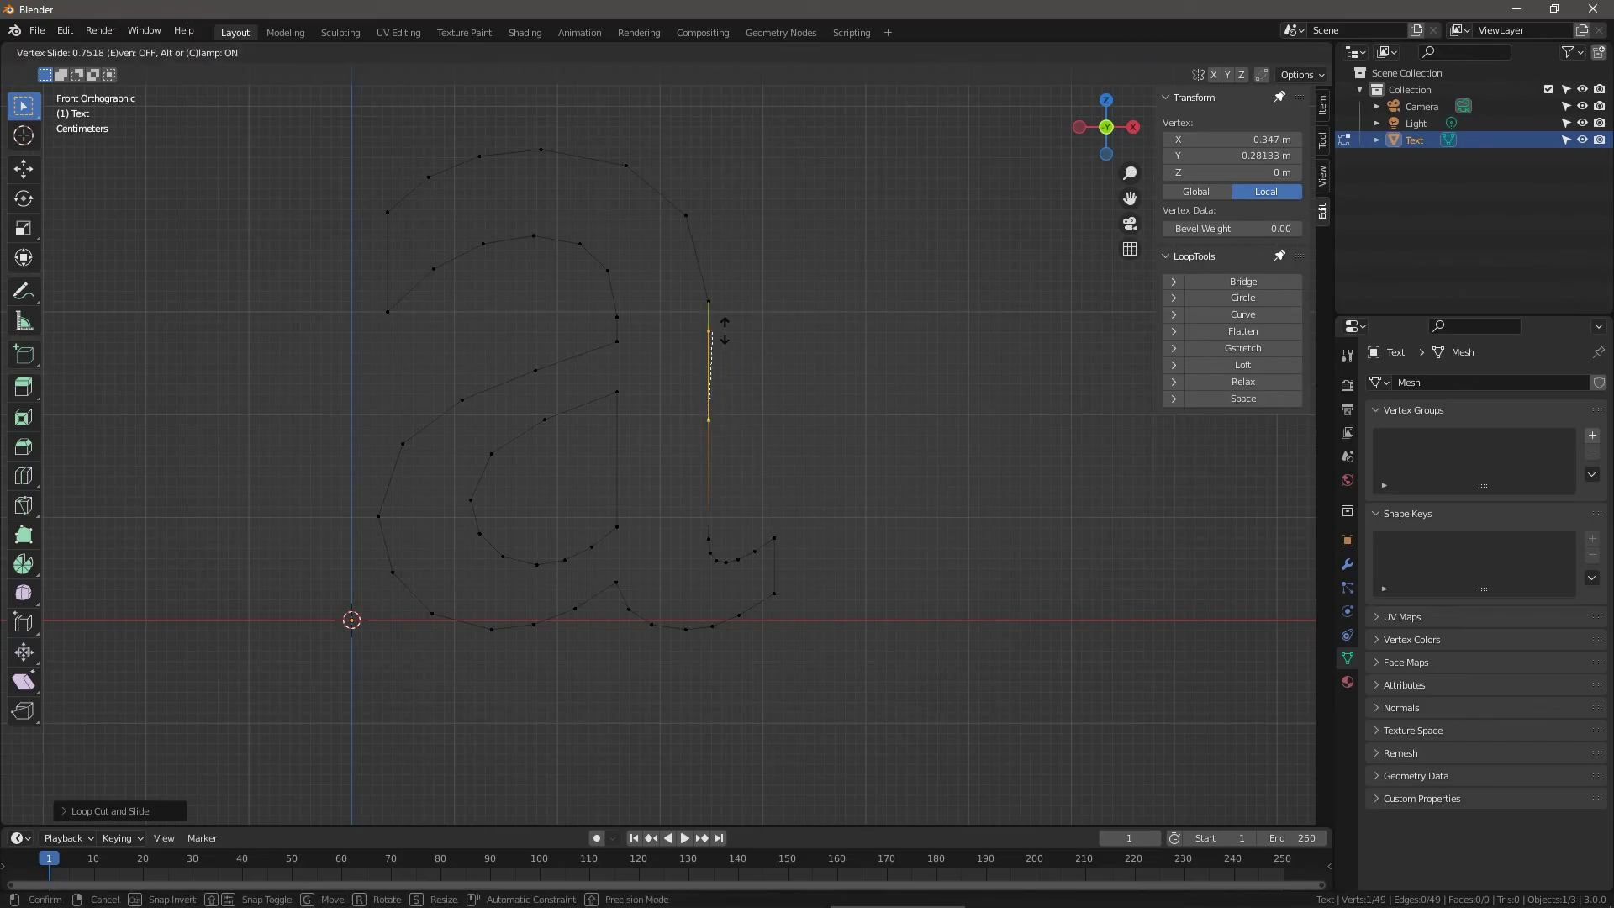
left_click(724, 331)
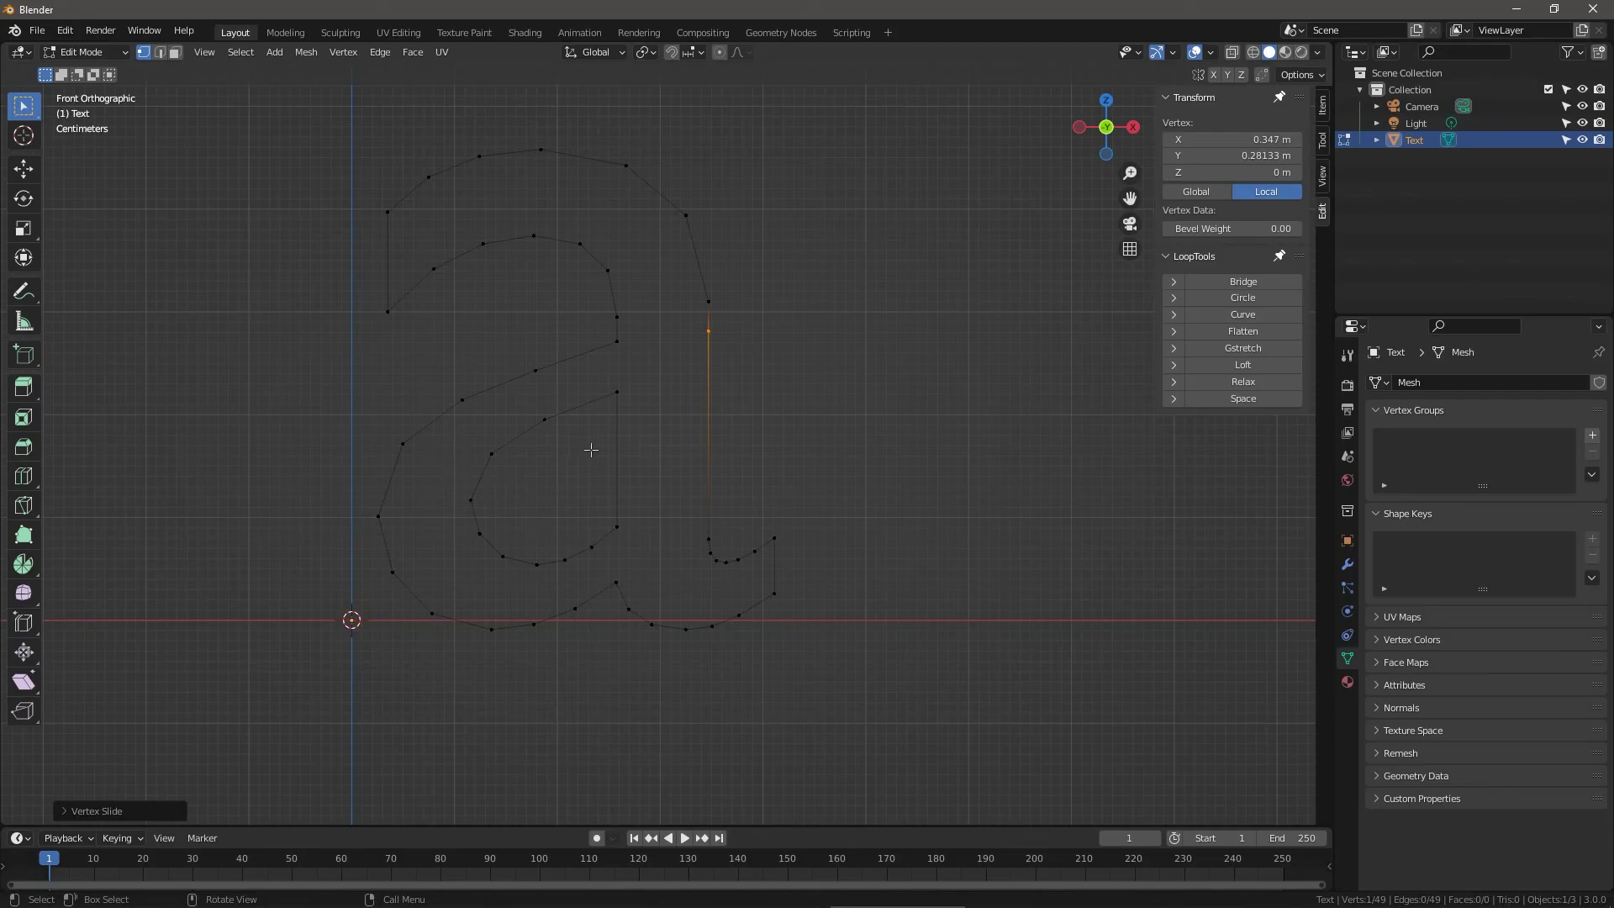
Add a midpoint vertex on the inner counter edge, then deselect.
key("ctrl+r")
left_click(481, 479)
right_click(481, 479)
left_click(486, 479)
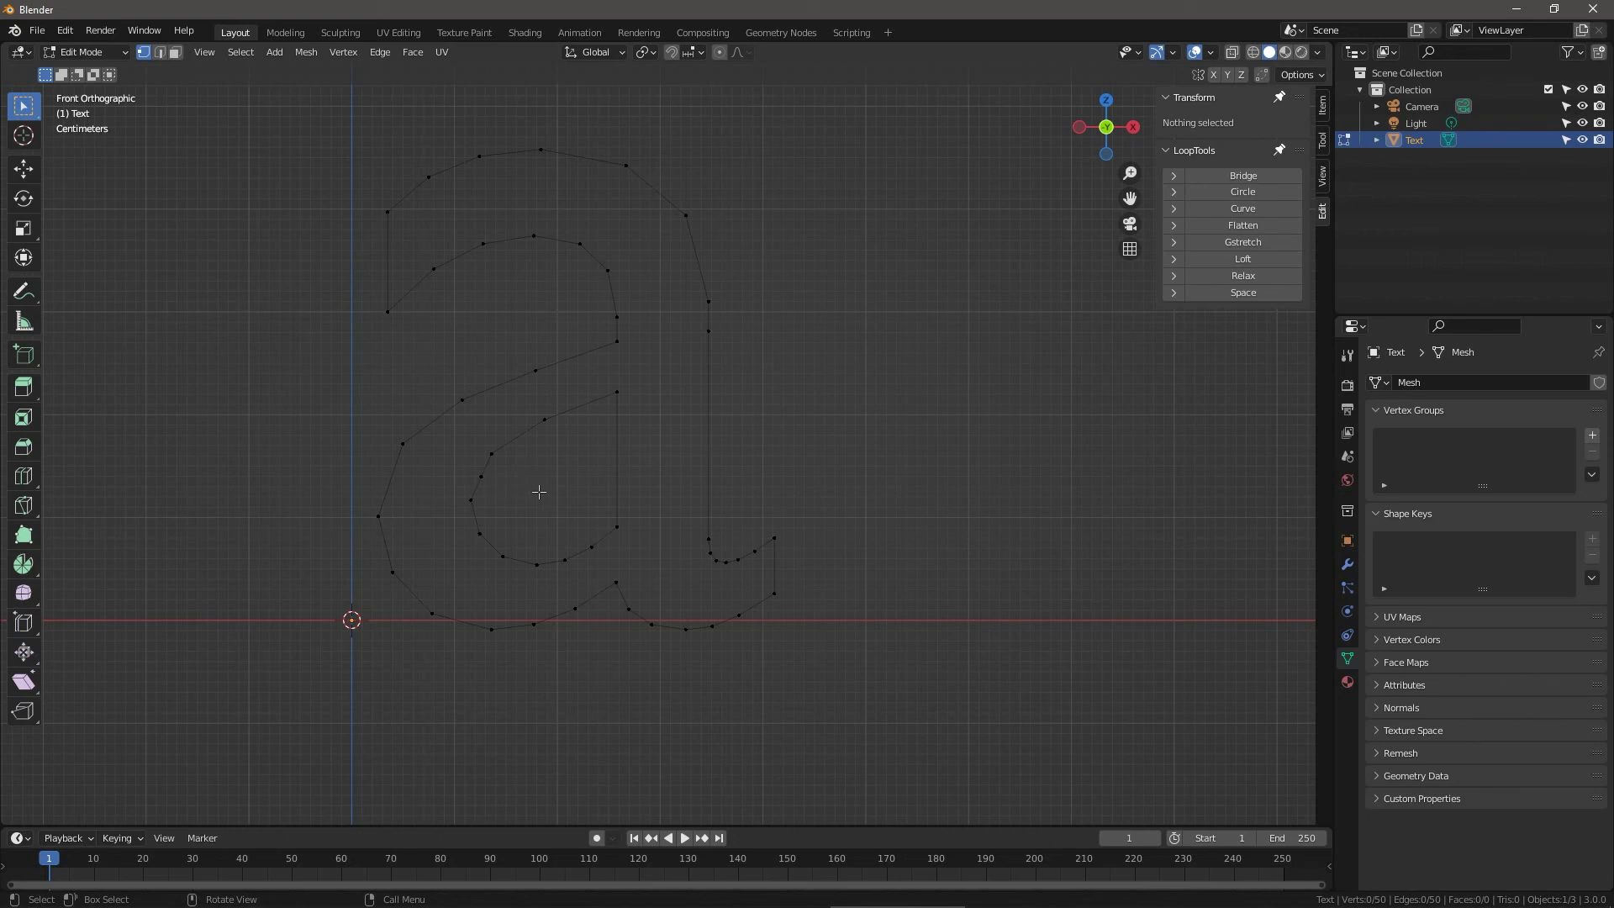
Loop-cut new vertices into the inner counter edge and the right stem.
key("ctrl+r")
left_click(622, 463)
right_click(620, 457)
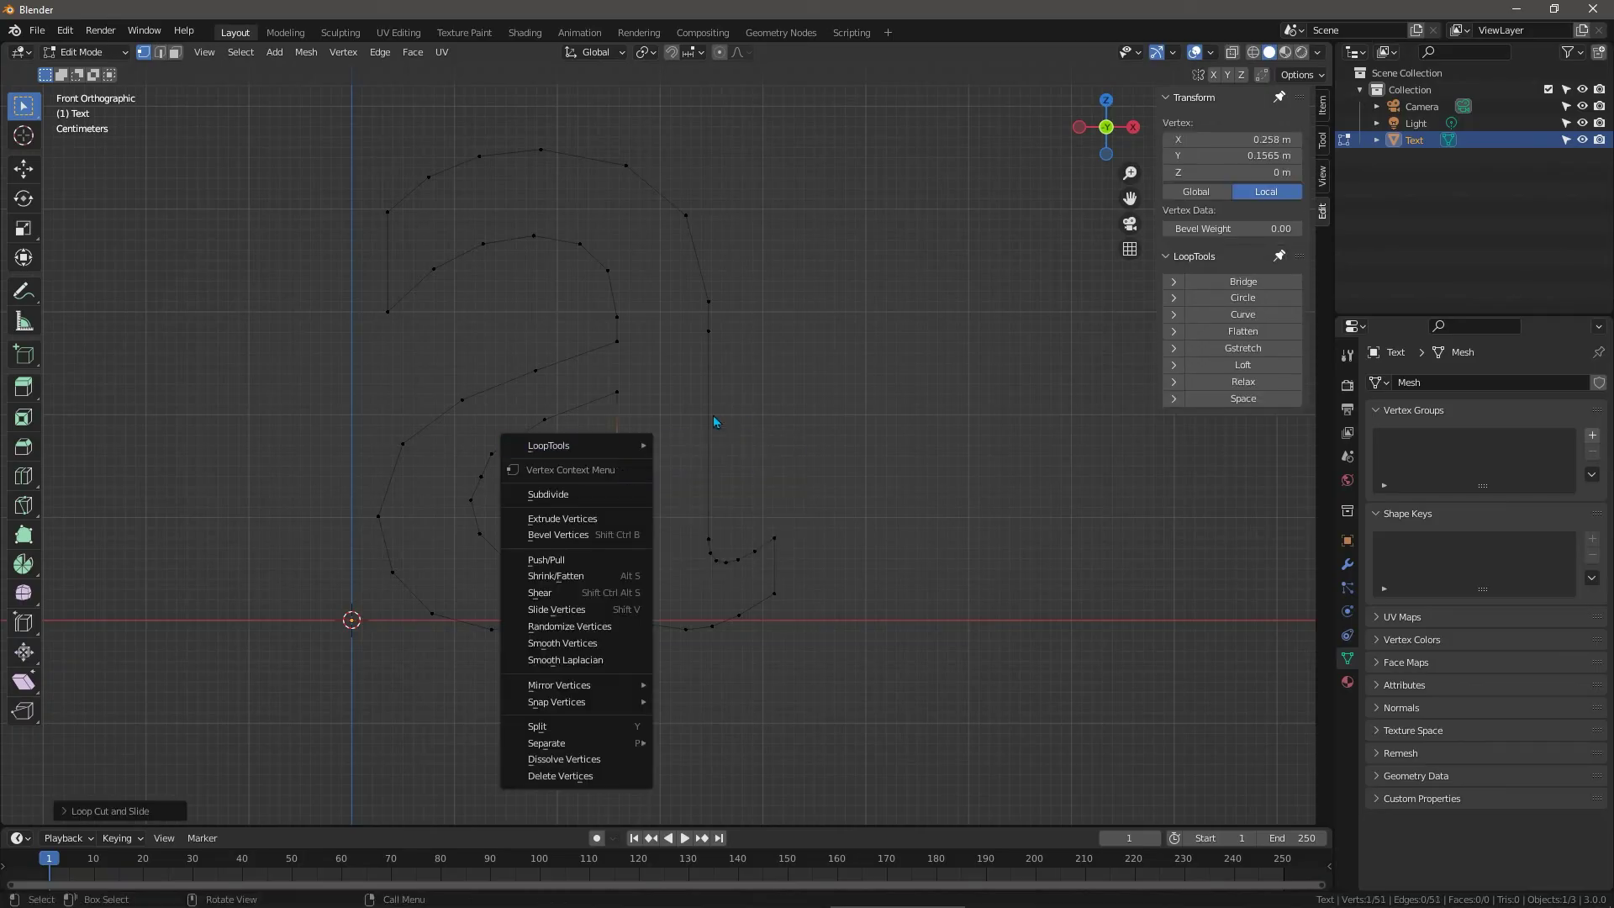
key("Escape")
key("ctrl+r")
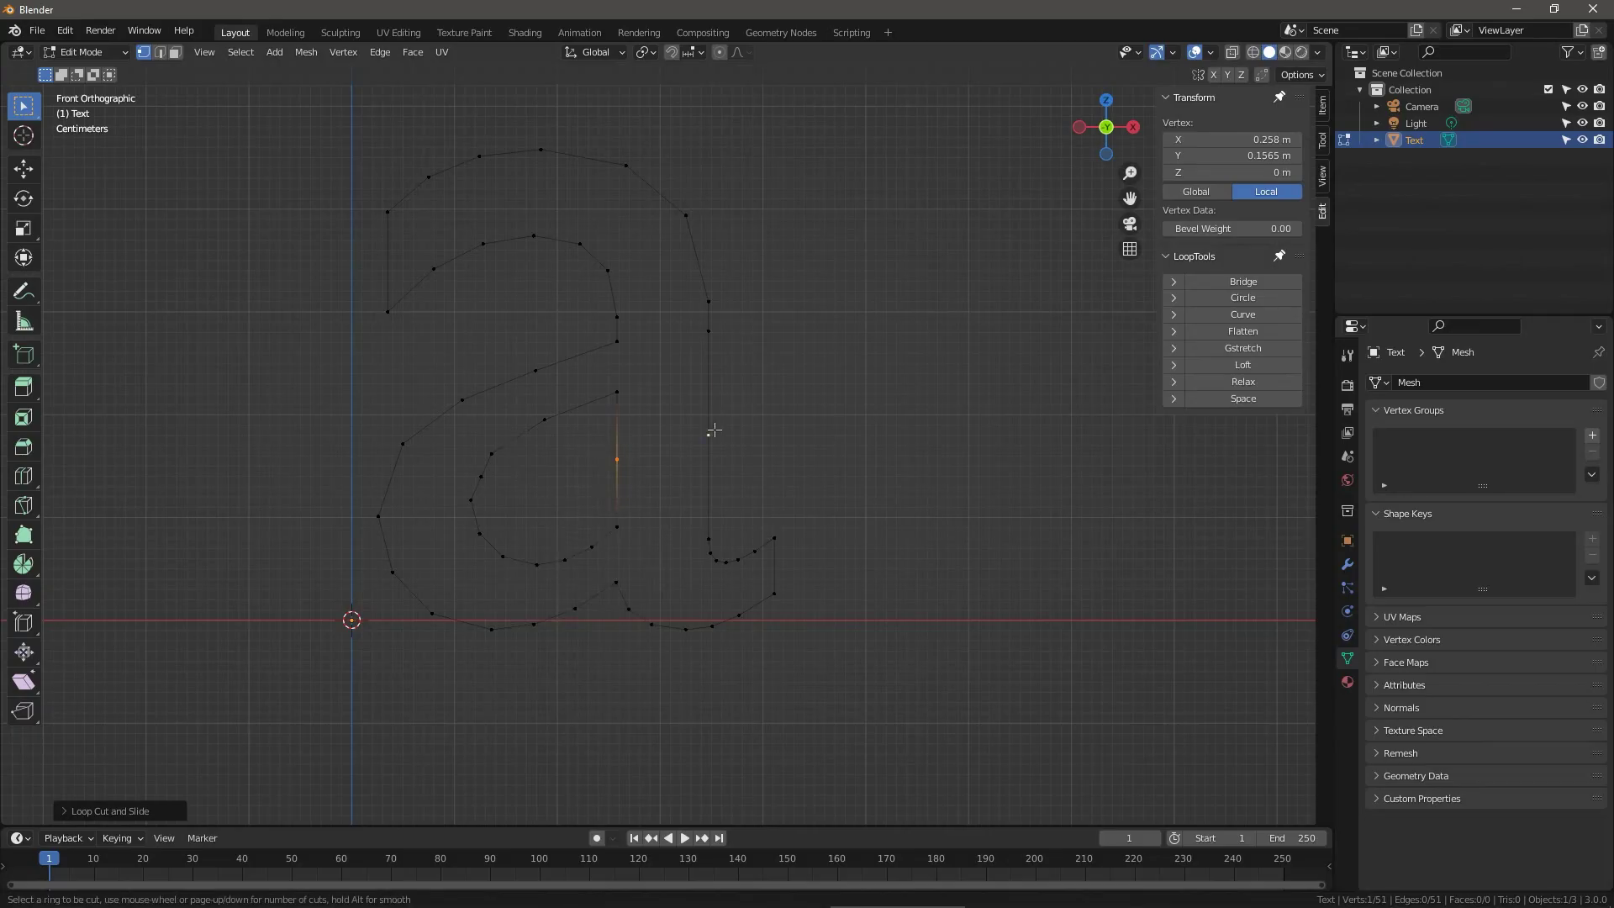
left_click(713, 430)
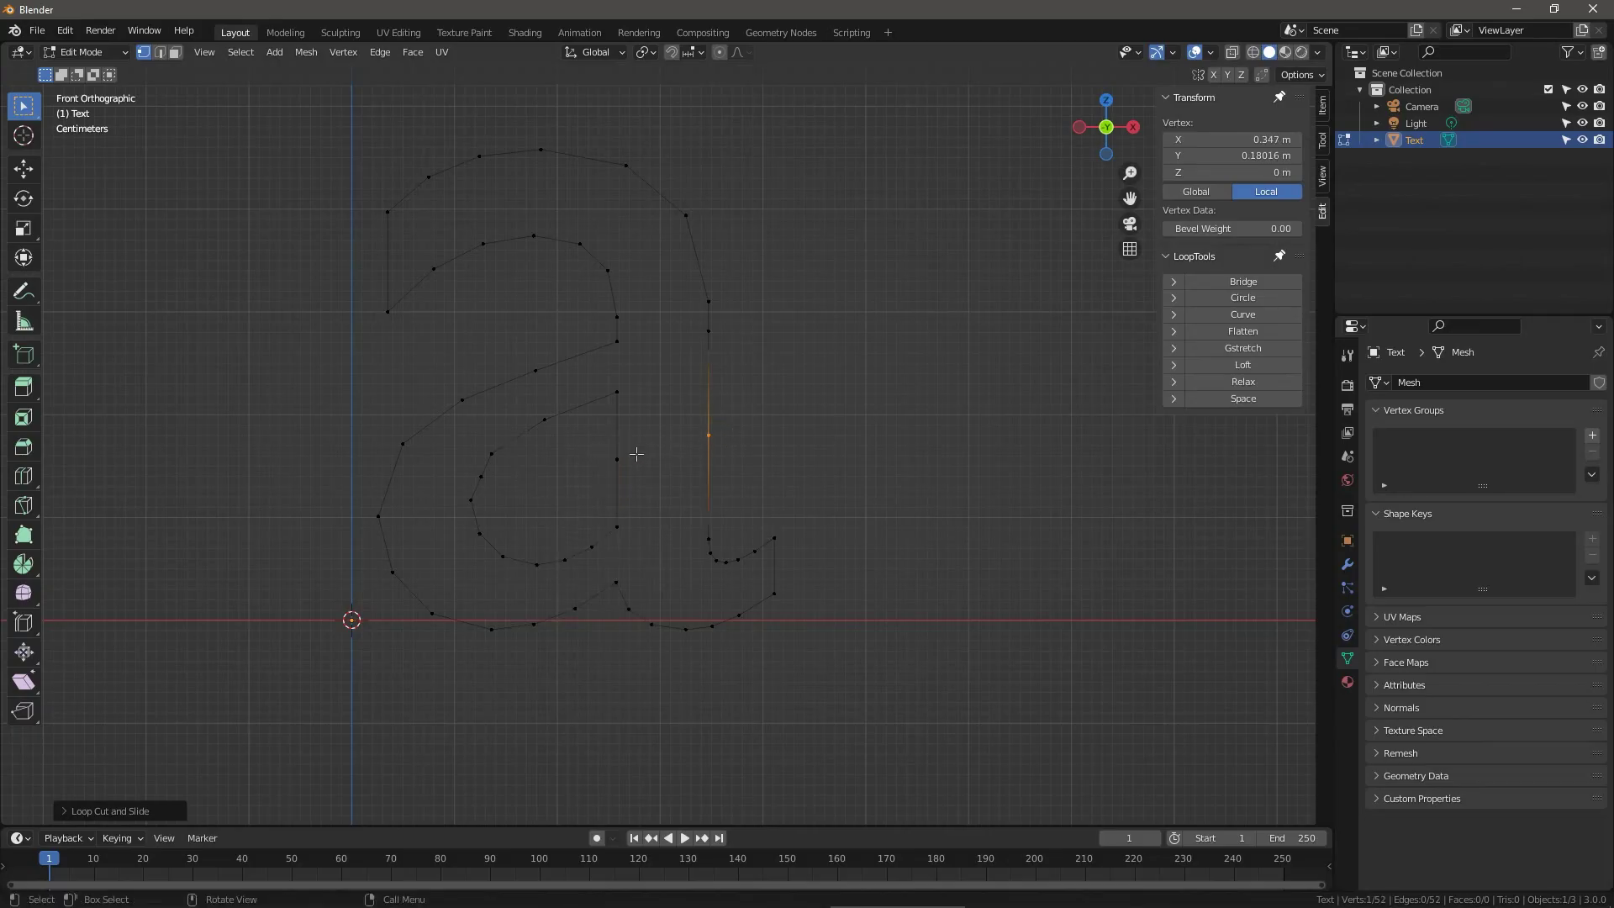
Select the inner counter loop and smooth it with LoopTools Relax.
left_click(630, 392)
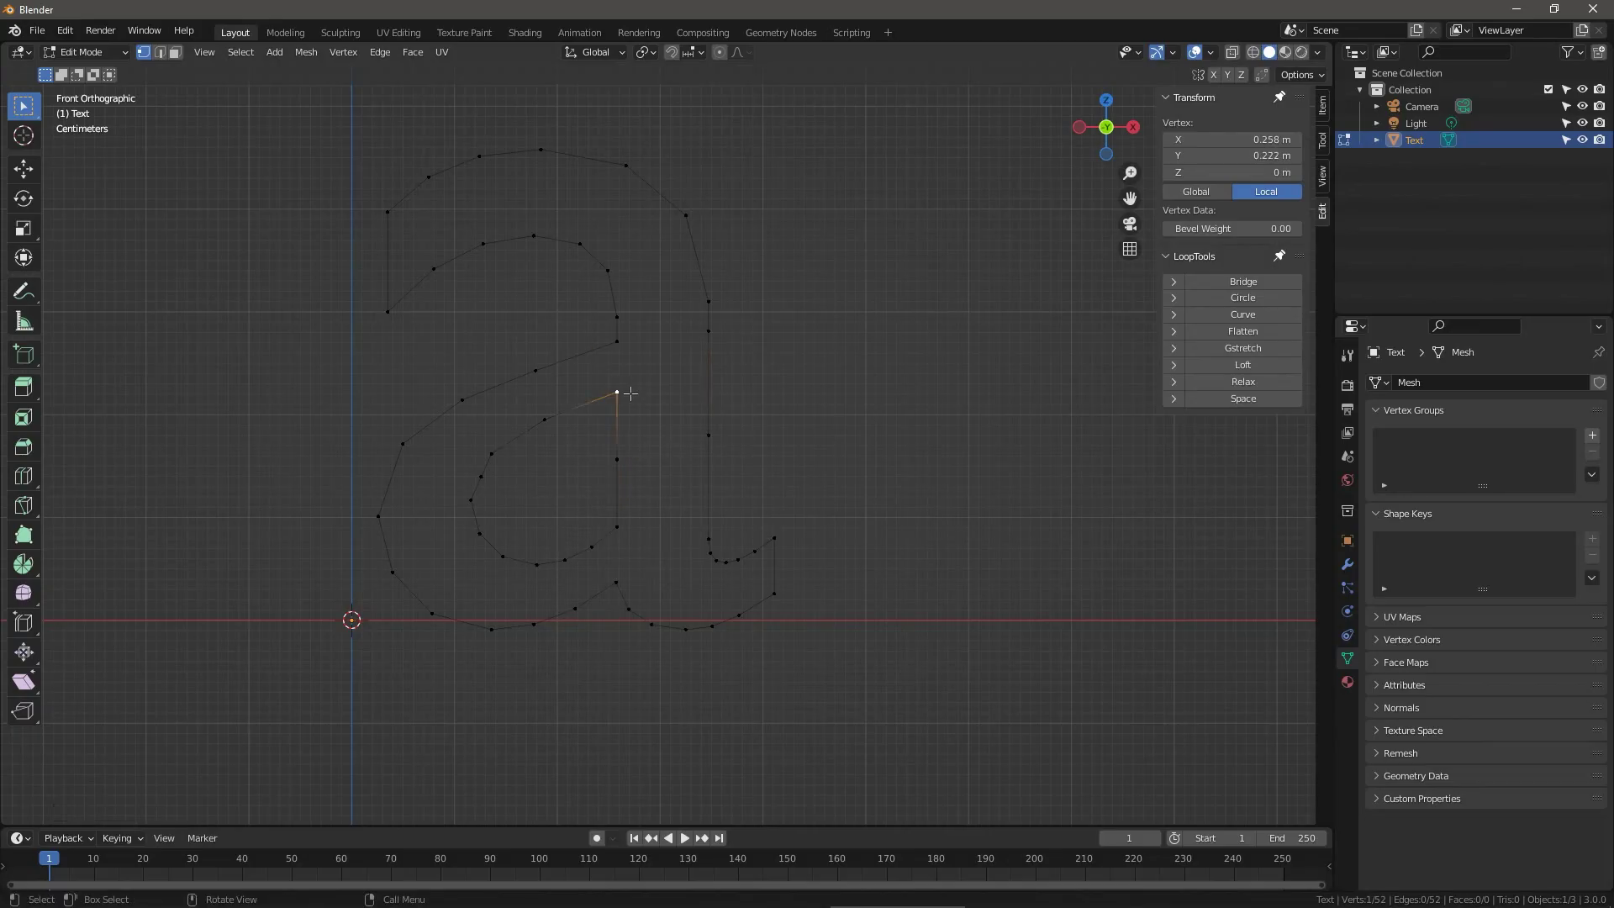
left_click(492, 454, "ctrl")
left_click(469, 502, "ctrl")
left_click(538, 565, "ctrl")
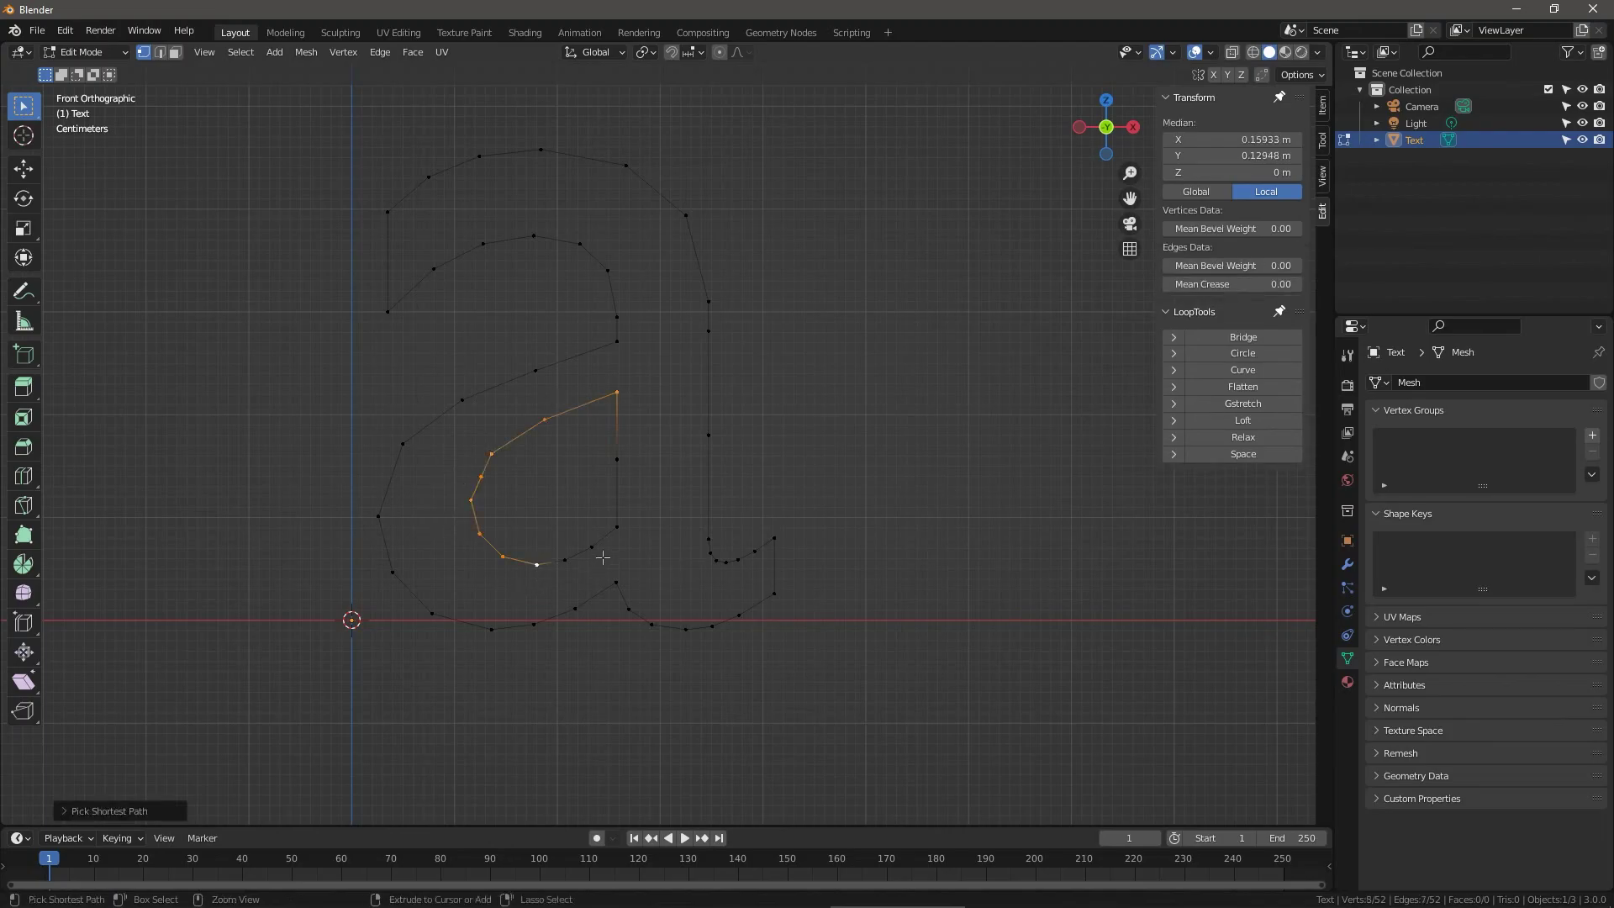
left_click(617, 527, "ctrl")
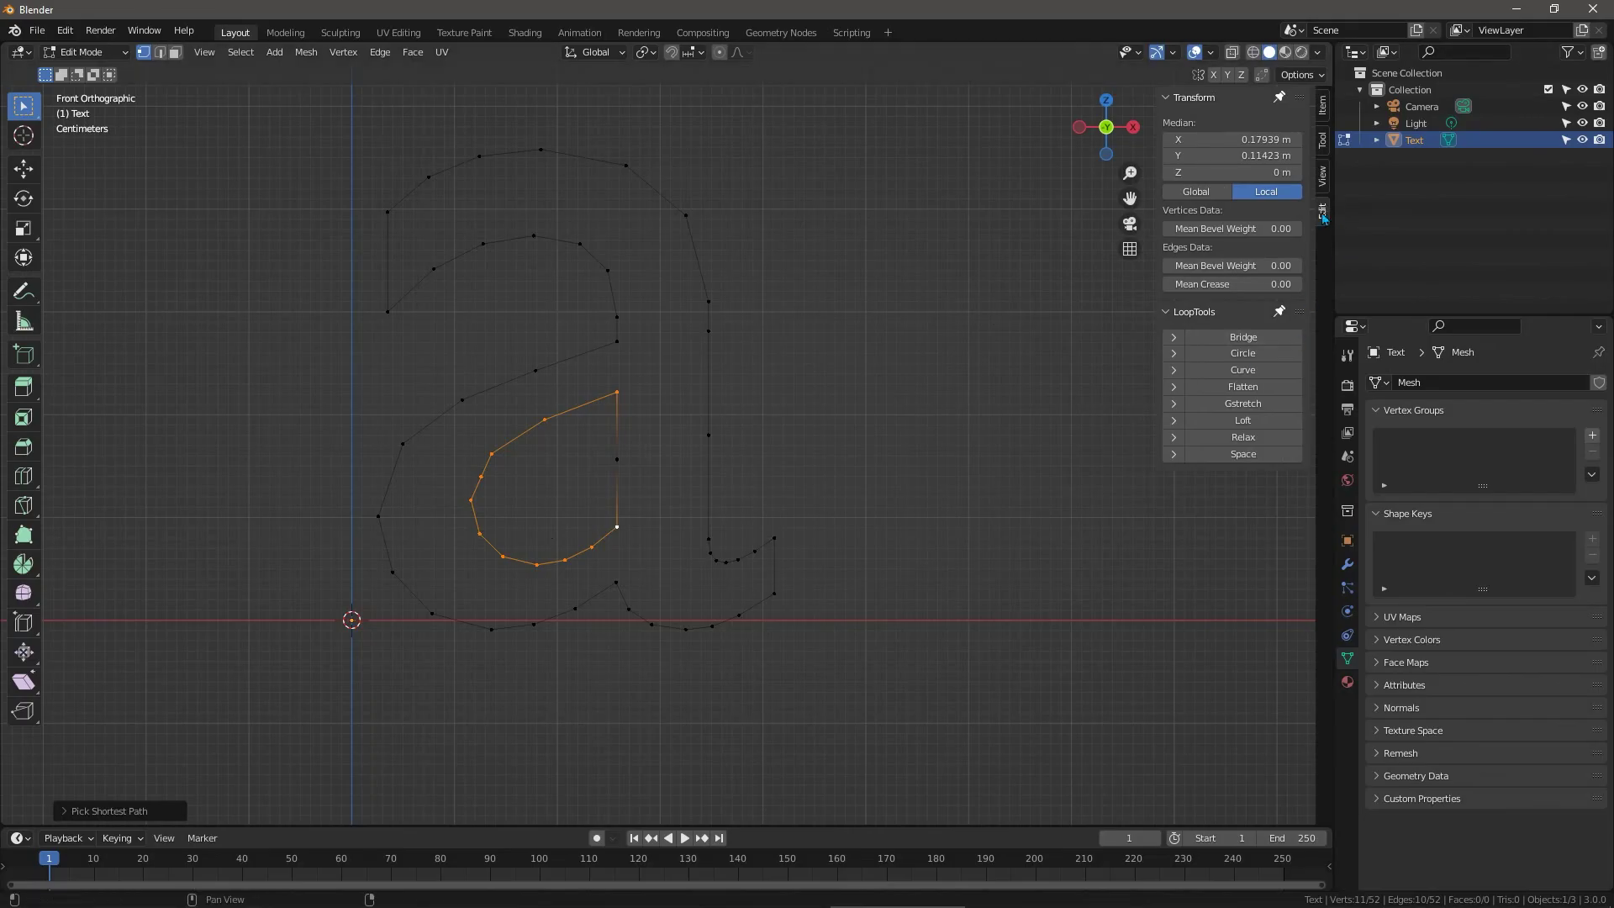
left_click(1258, 435)
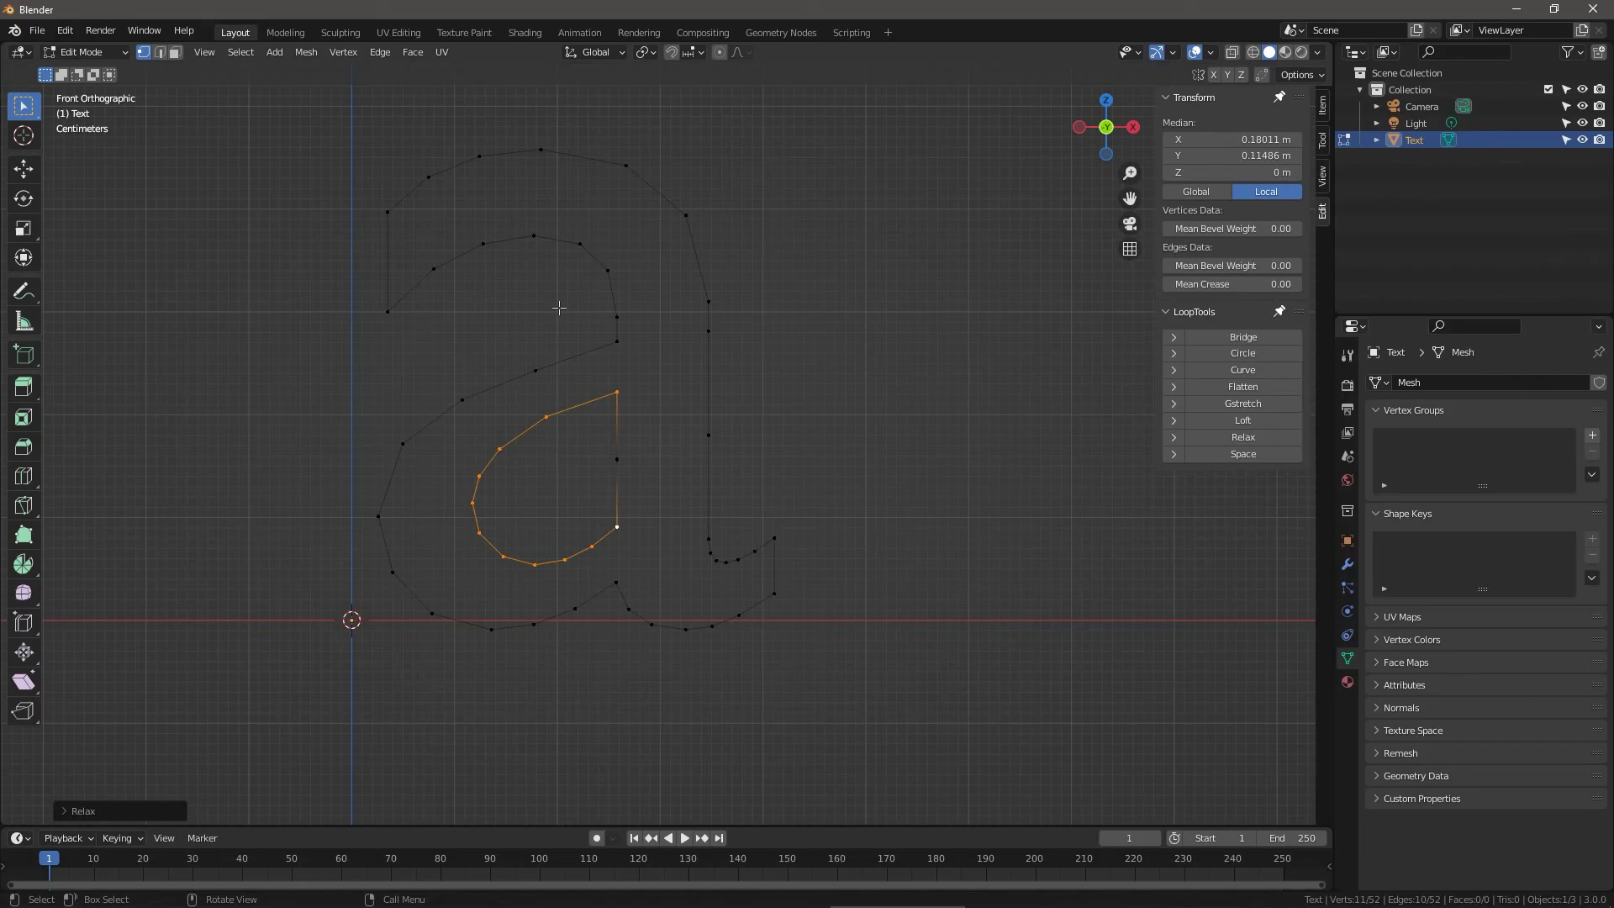
left_click(783, 397)
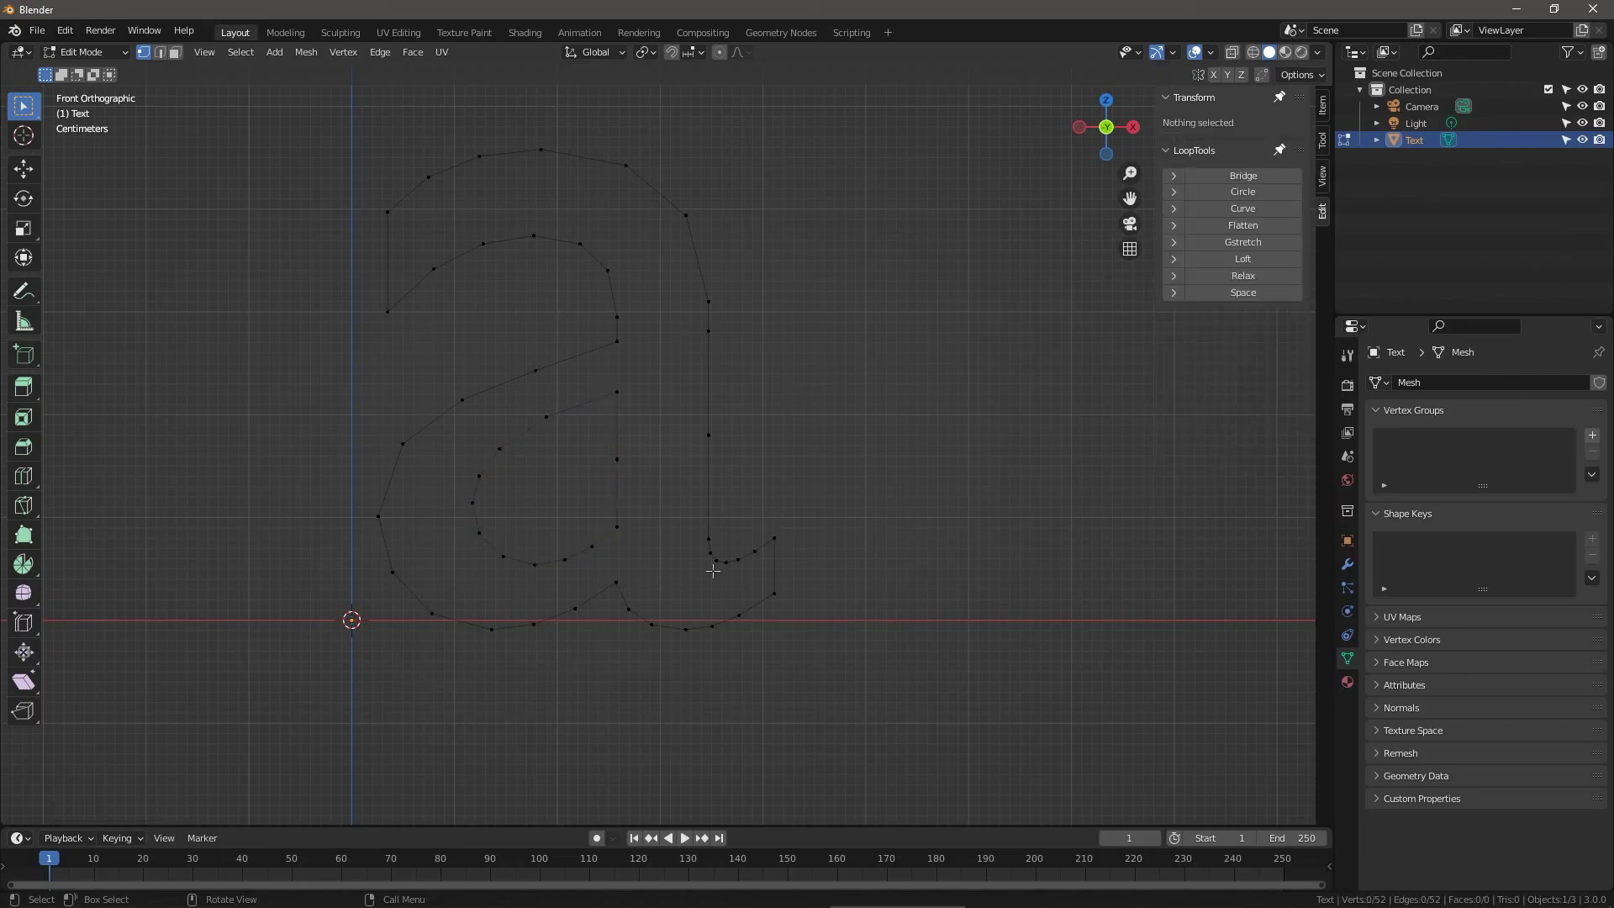
Fill the selected 'a' outline with faces and inset them by 0.001.
key("a")
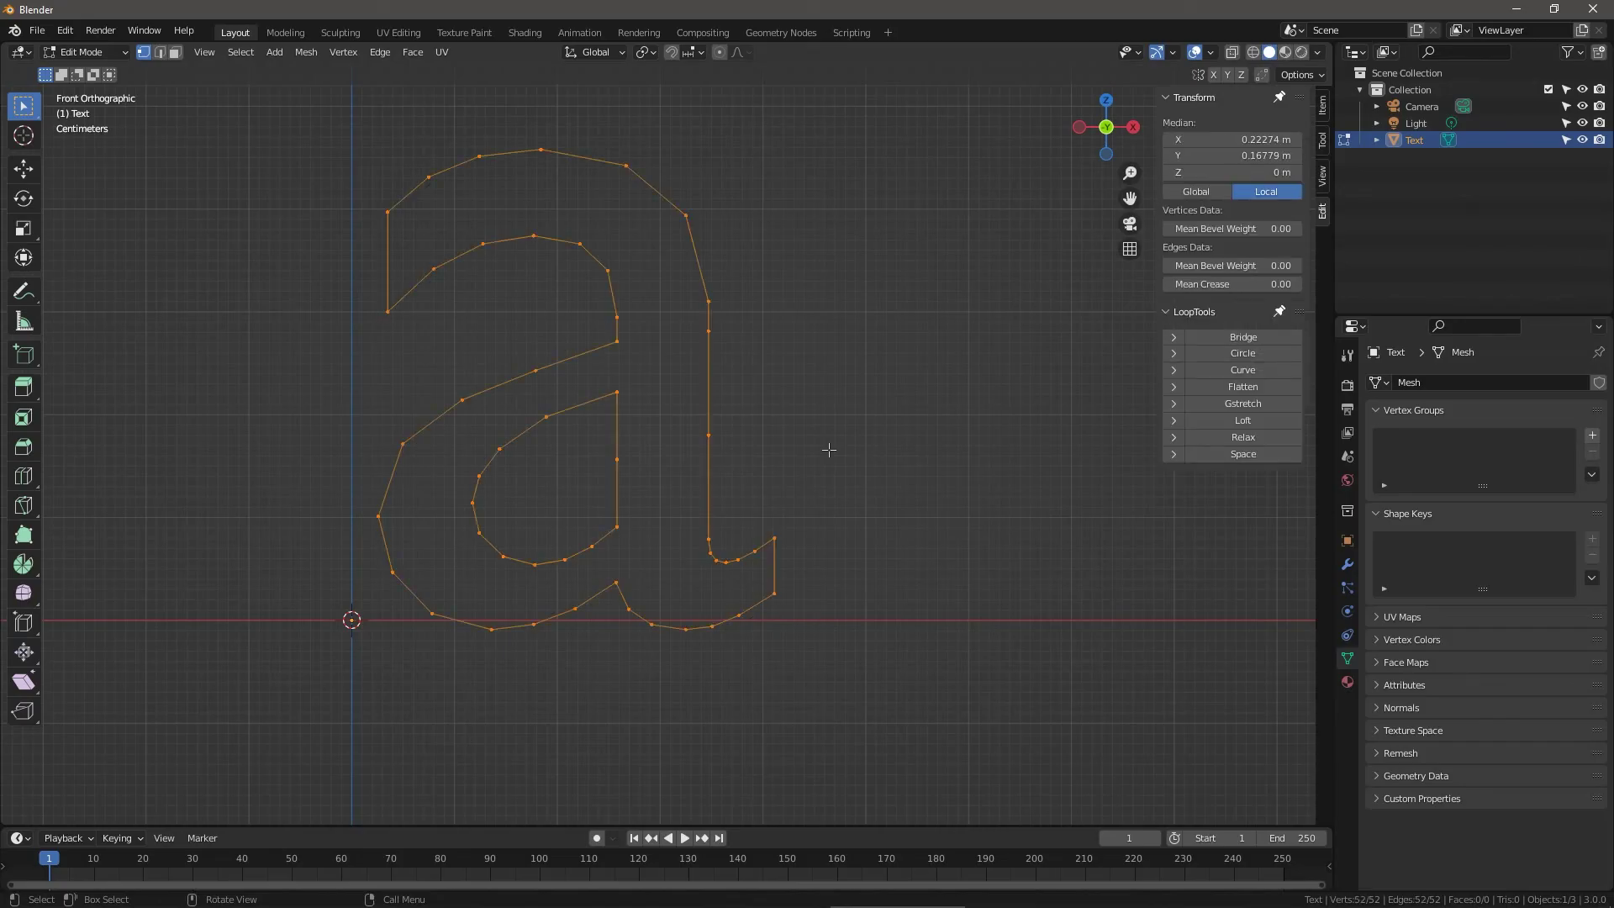
key("f")
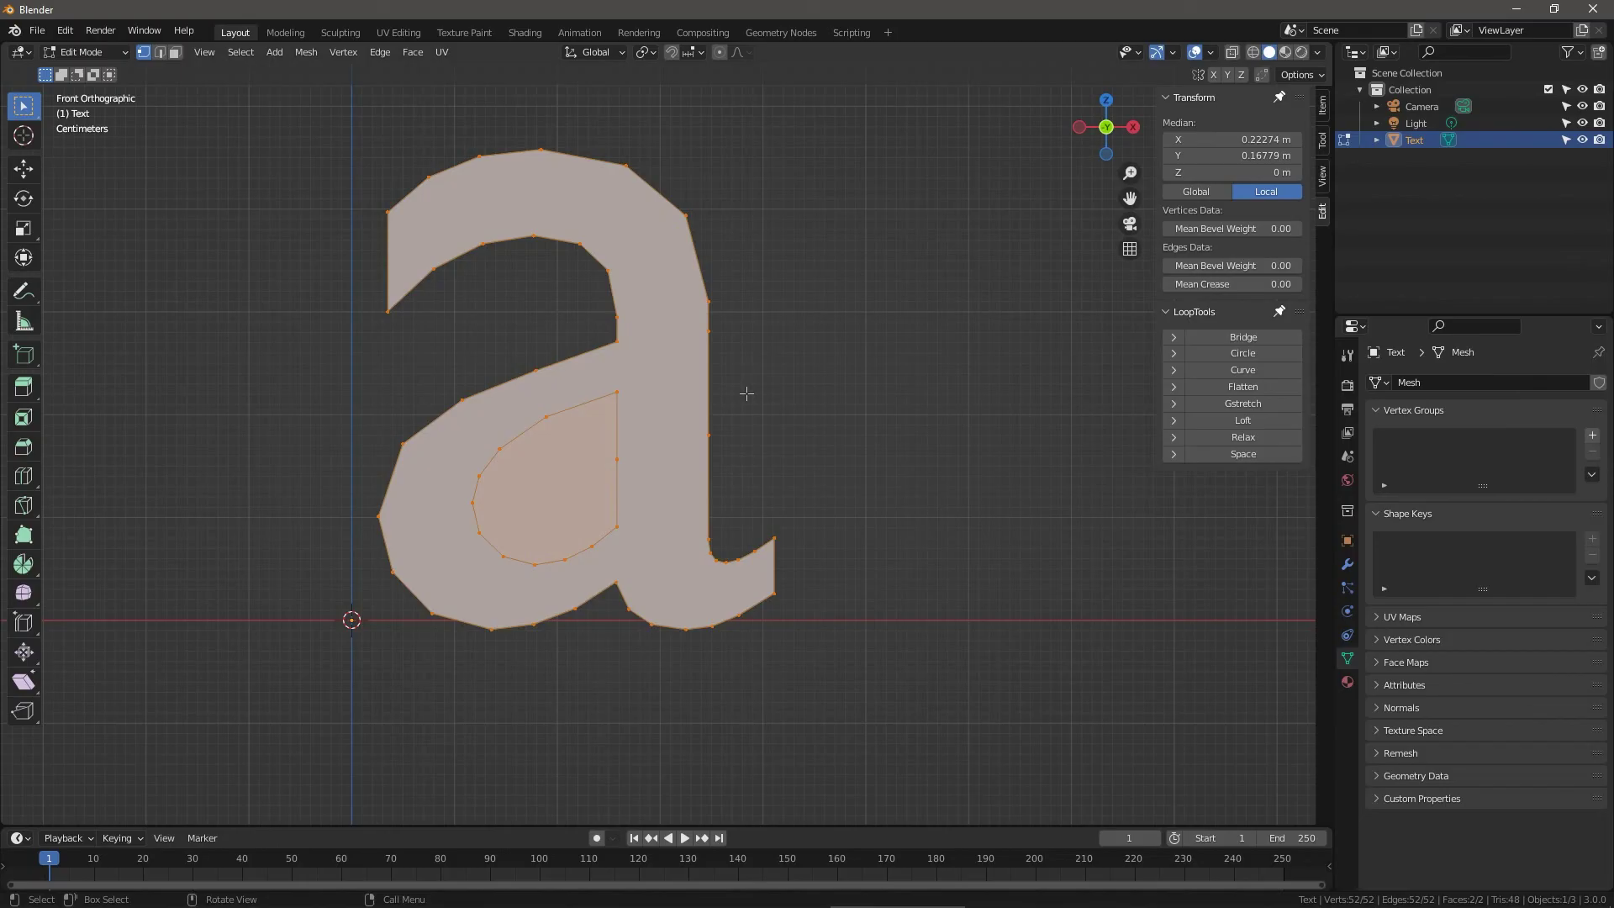
type("i")
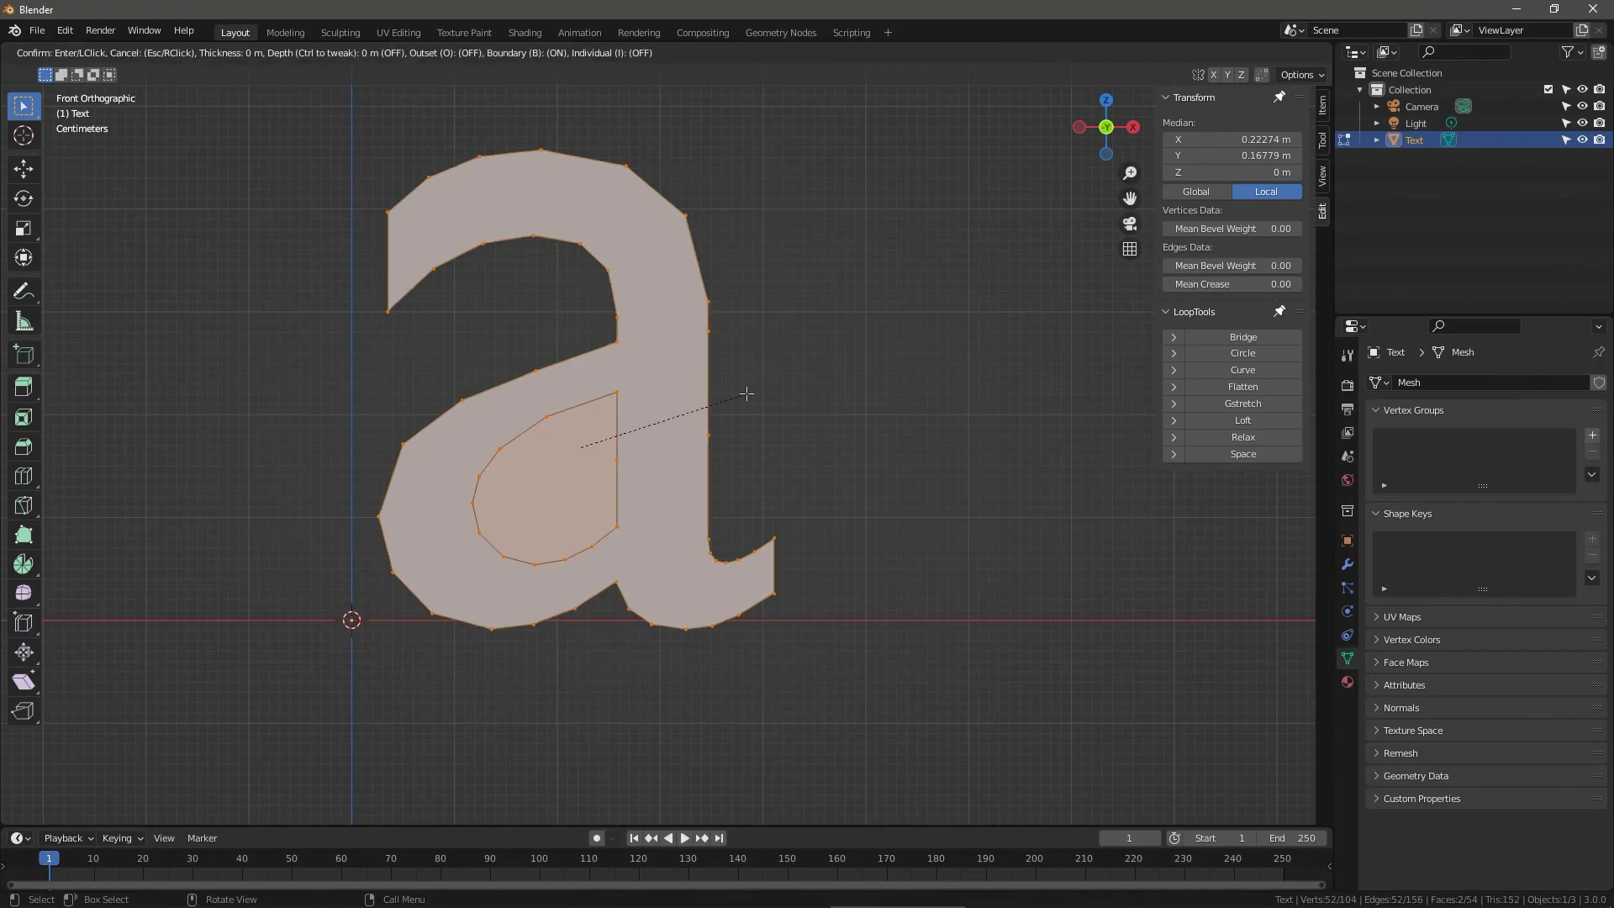
type("0.001")
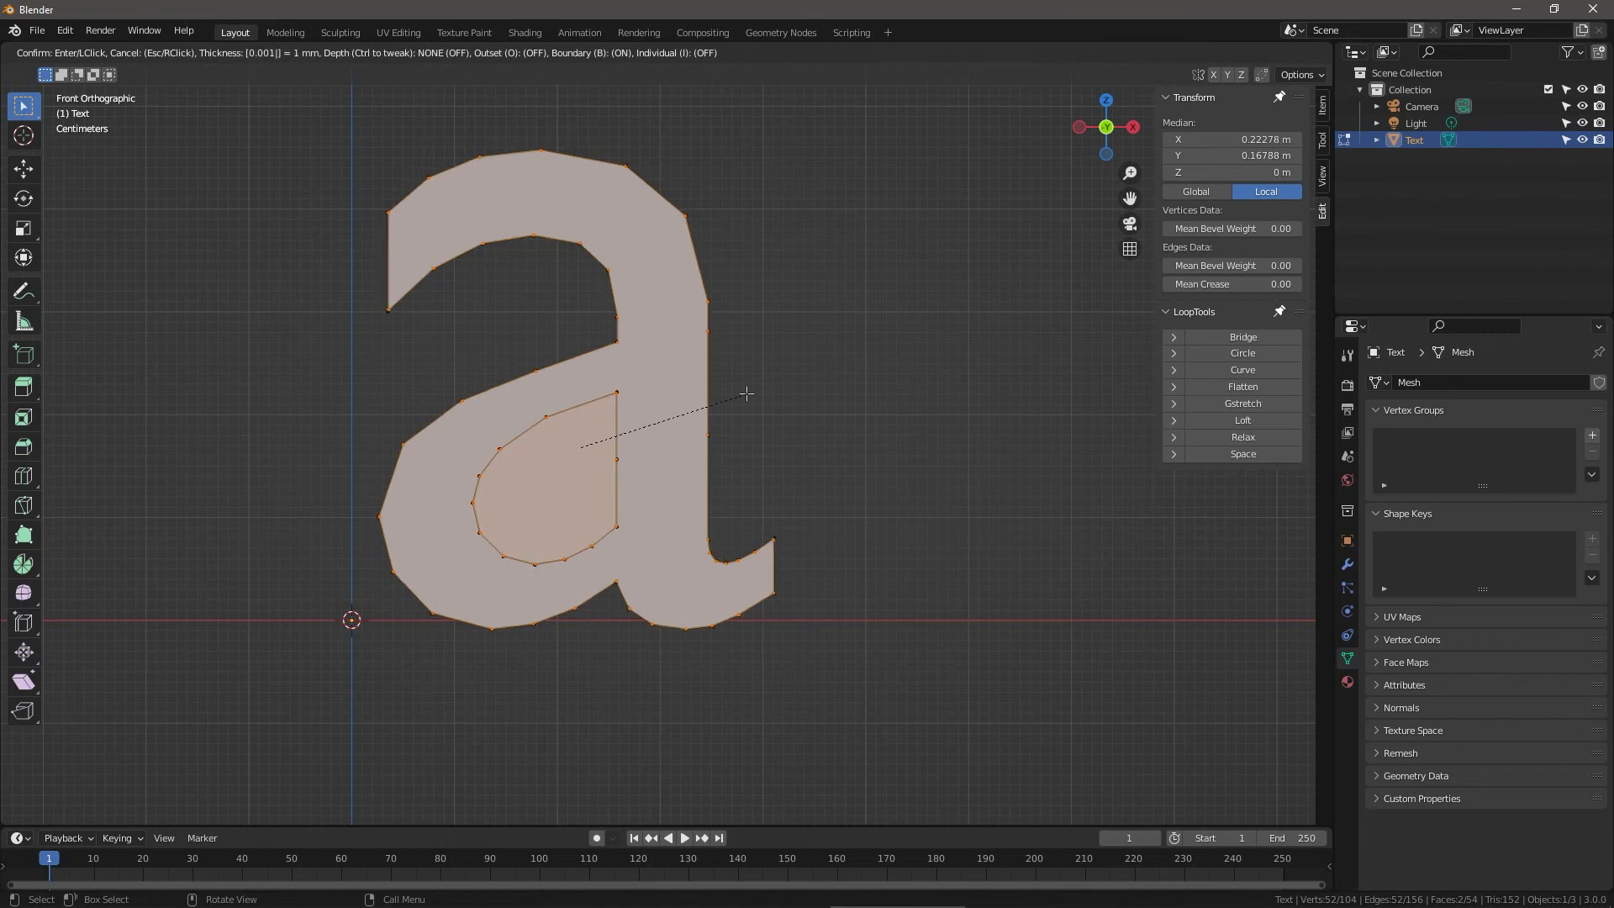
key("Return")
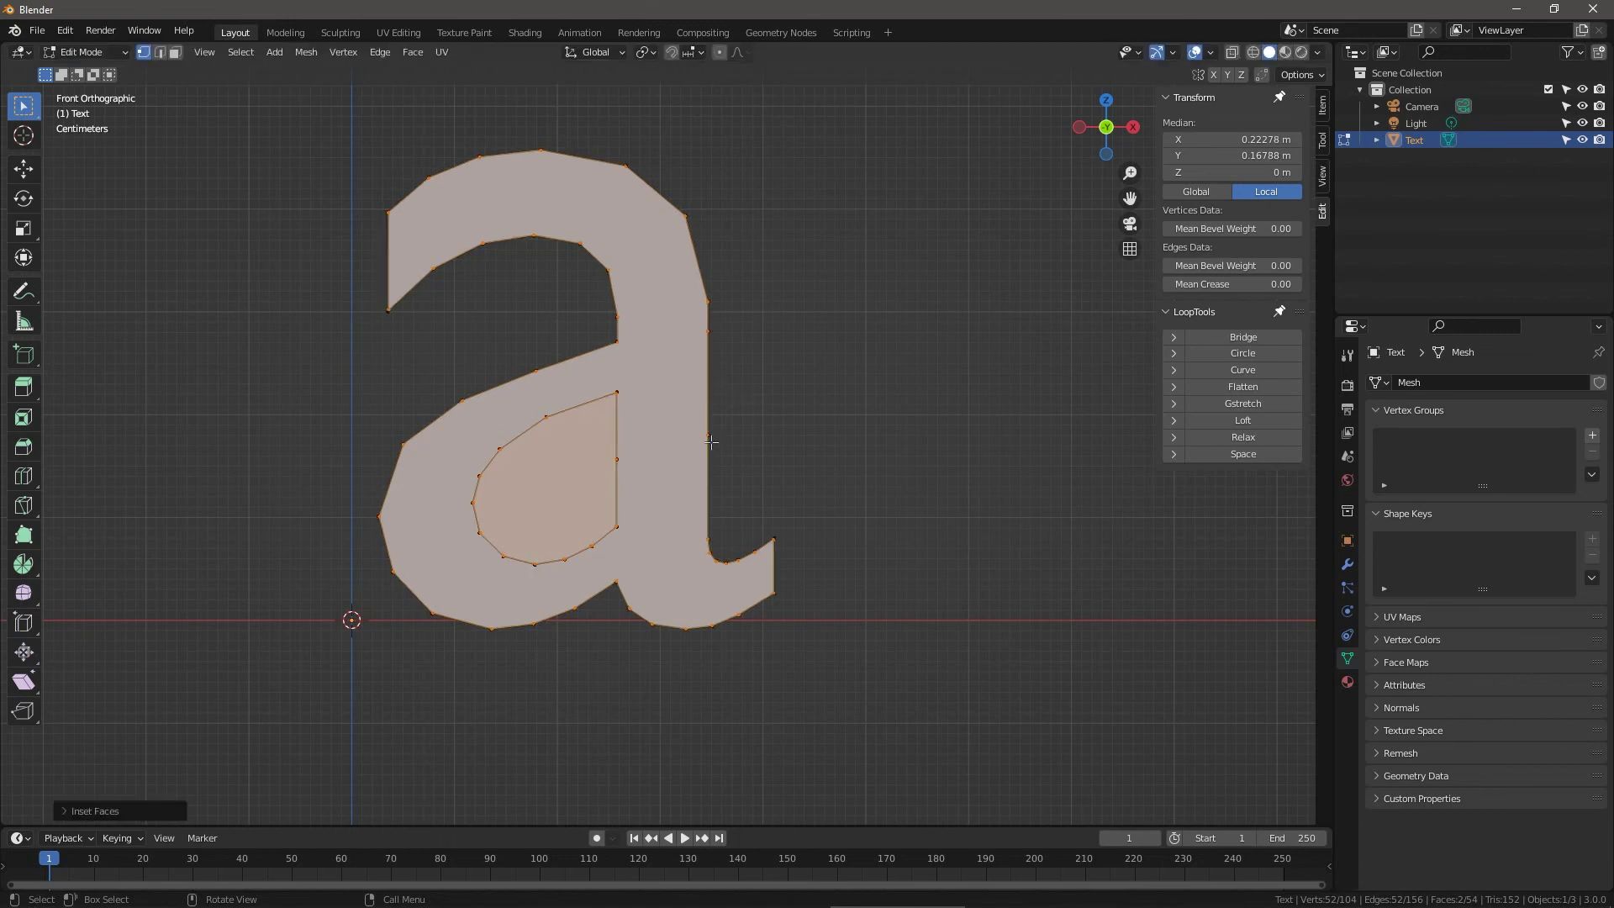
In face select mode, delete the outer face of the 'a'.
key("3")
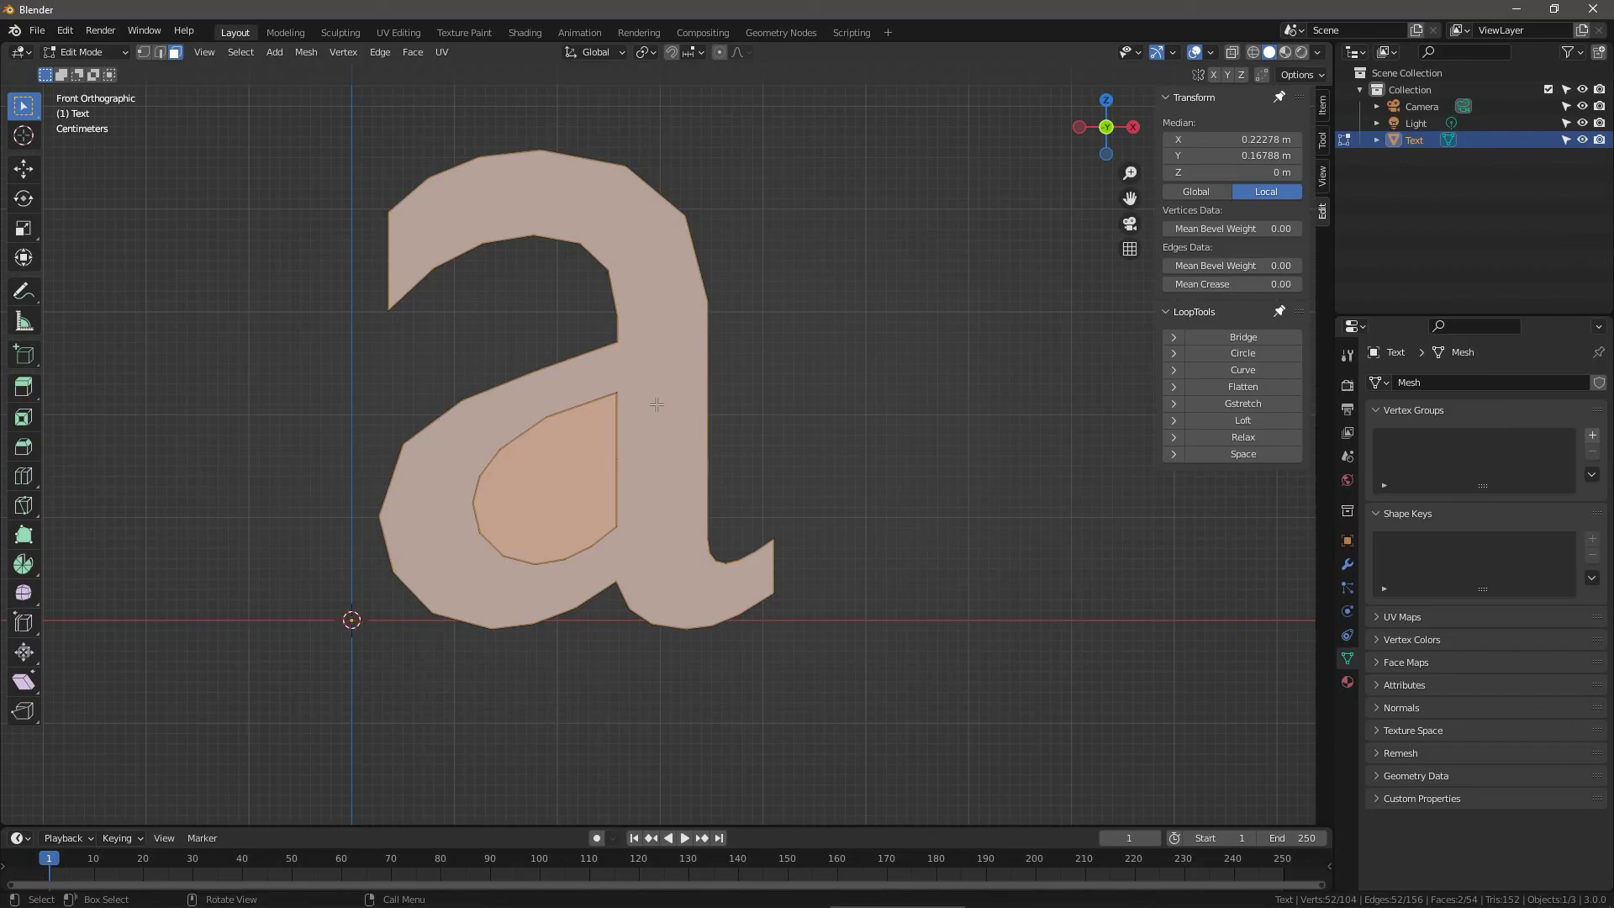
left_click(657, 404)
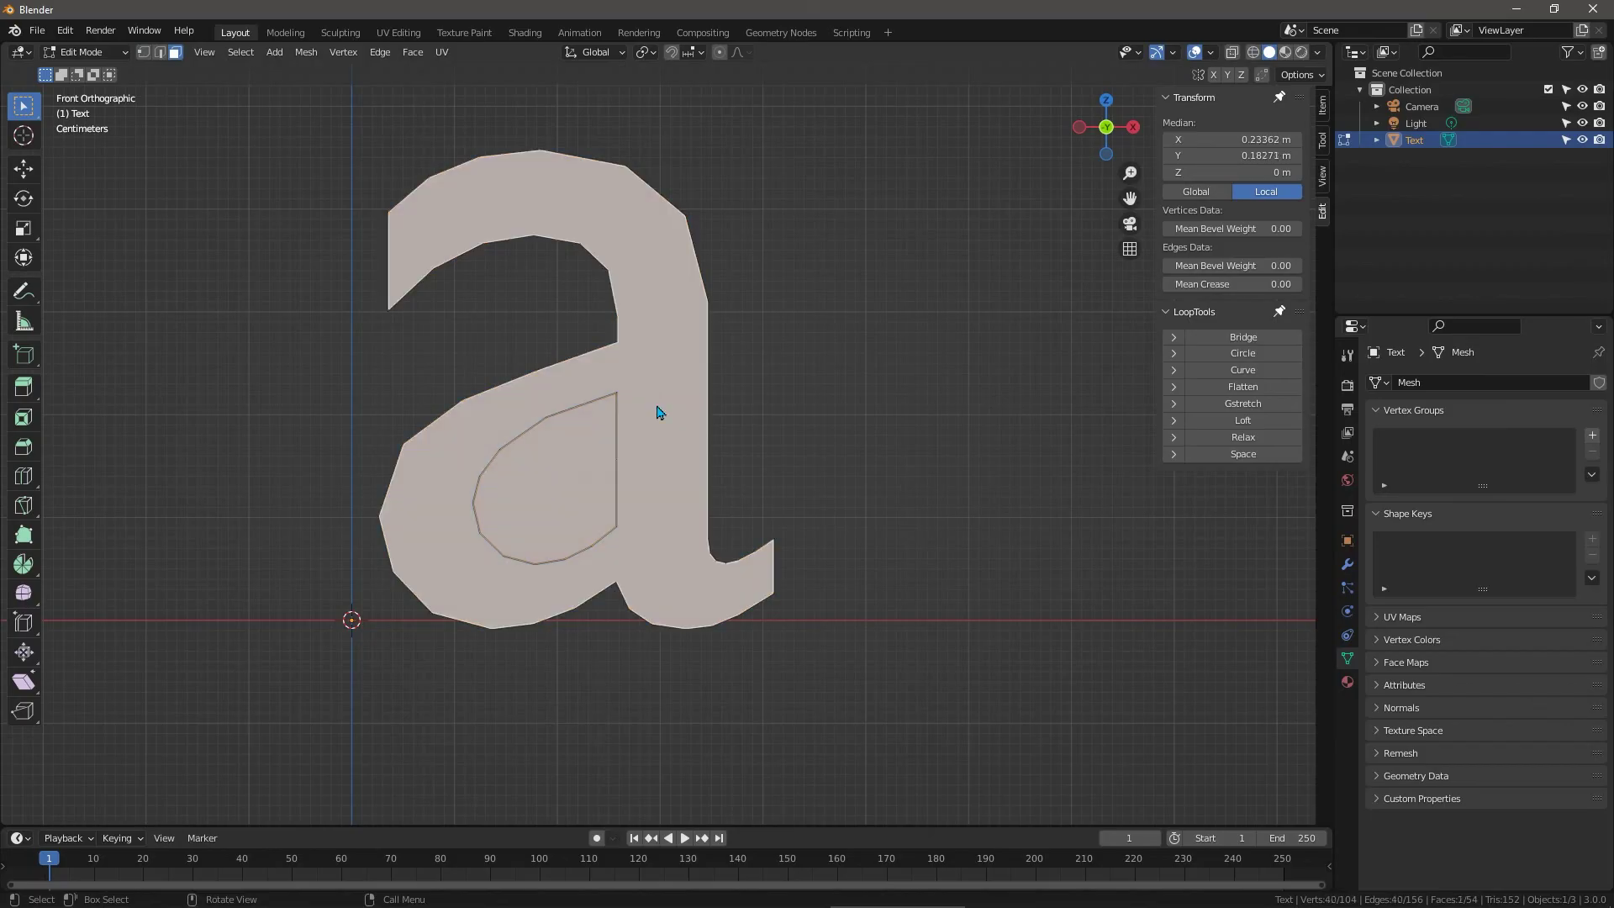
key("x")
left_click(657, 406)
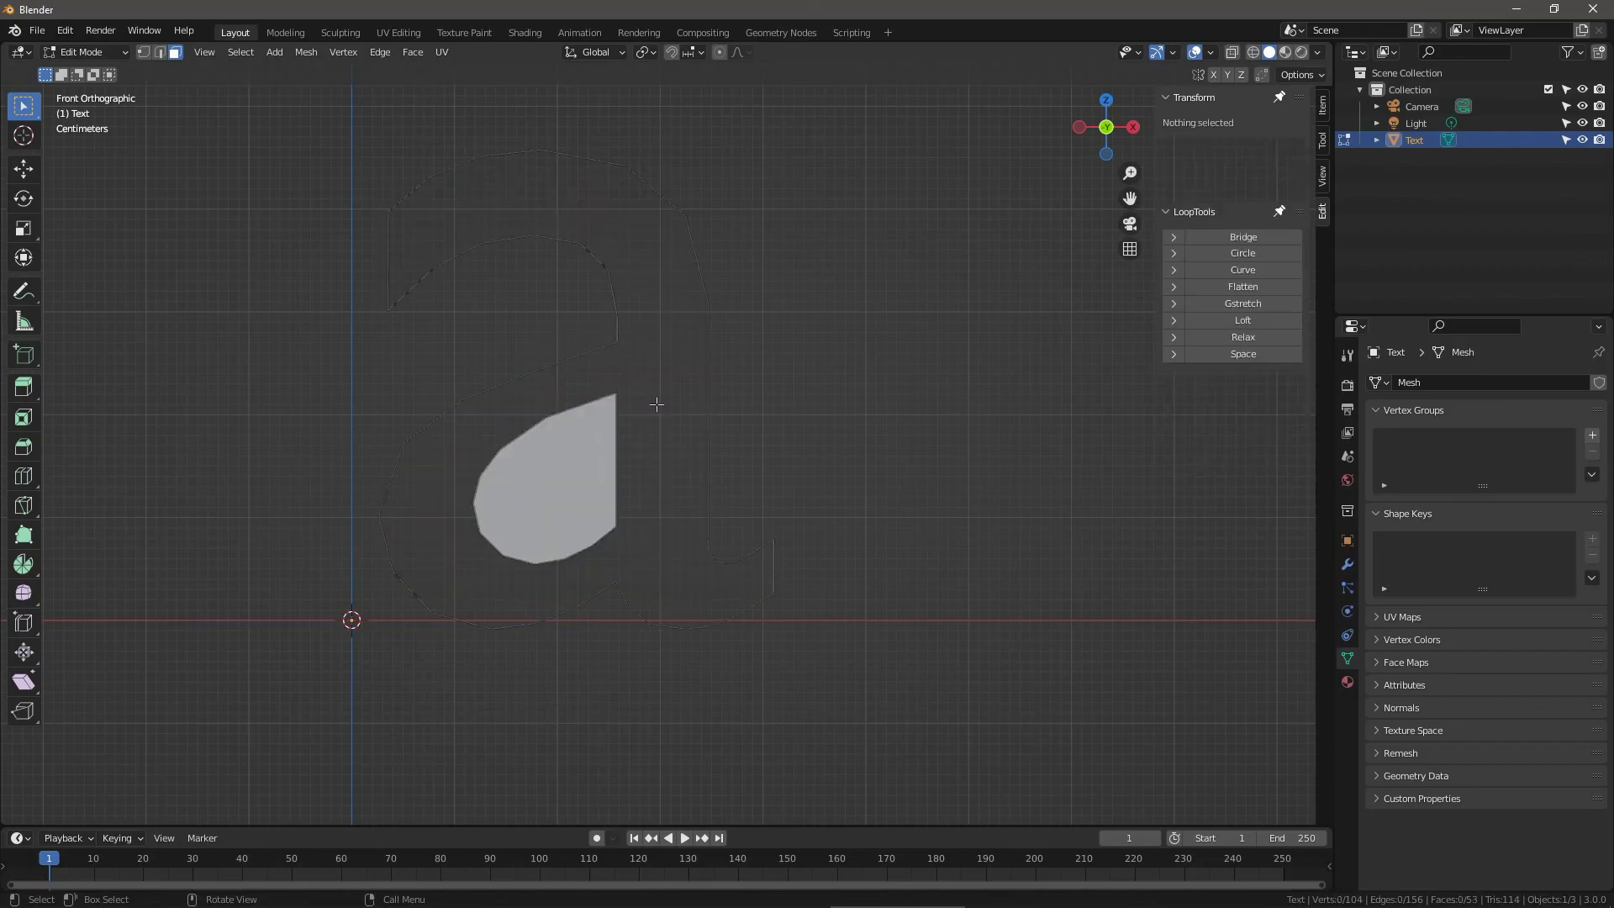
Delete the inner counter face and zoom in to inspect the border strip.
left_click(568, 492)
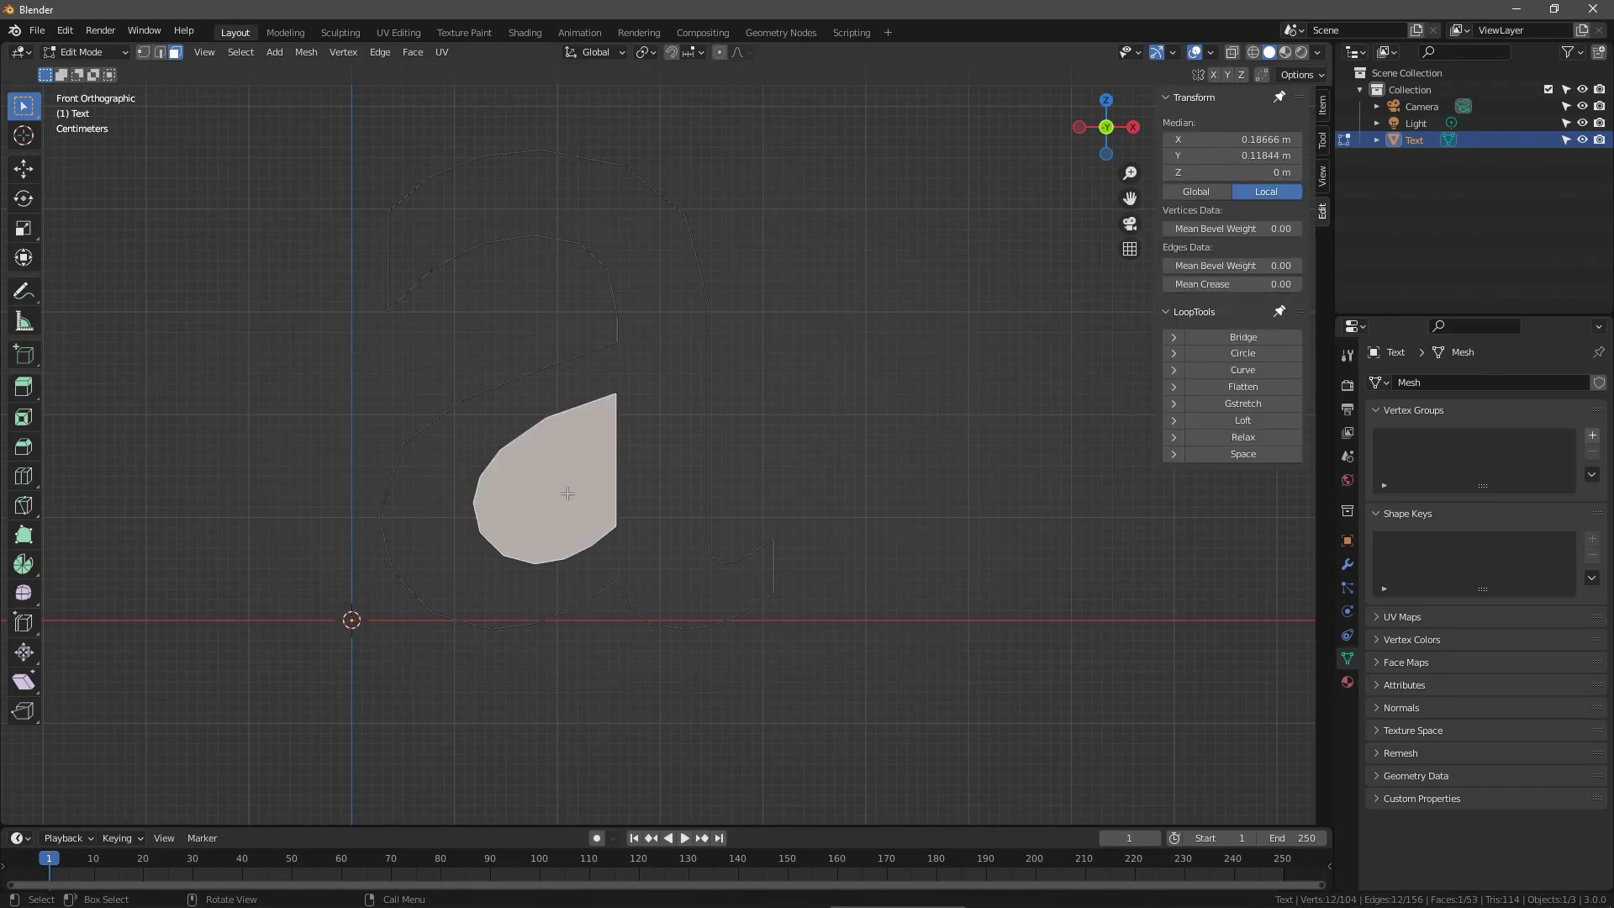
key("x")
left_click(567, 494)
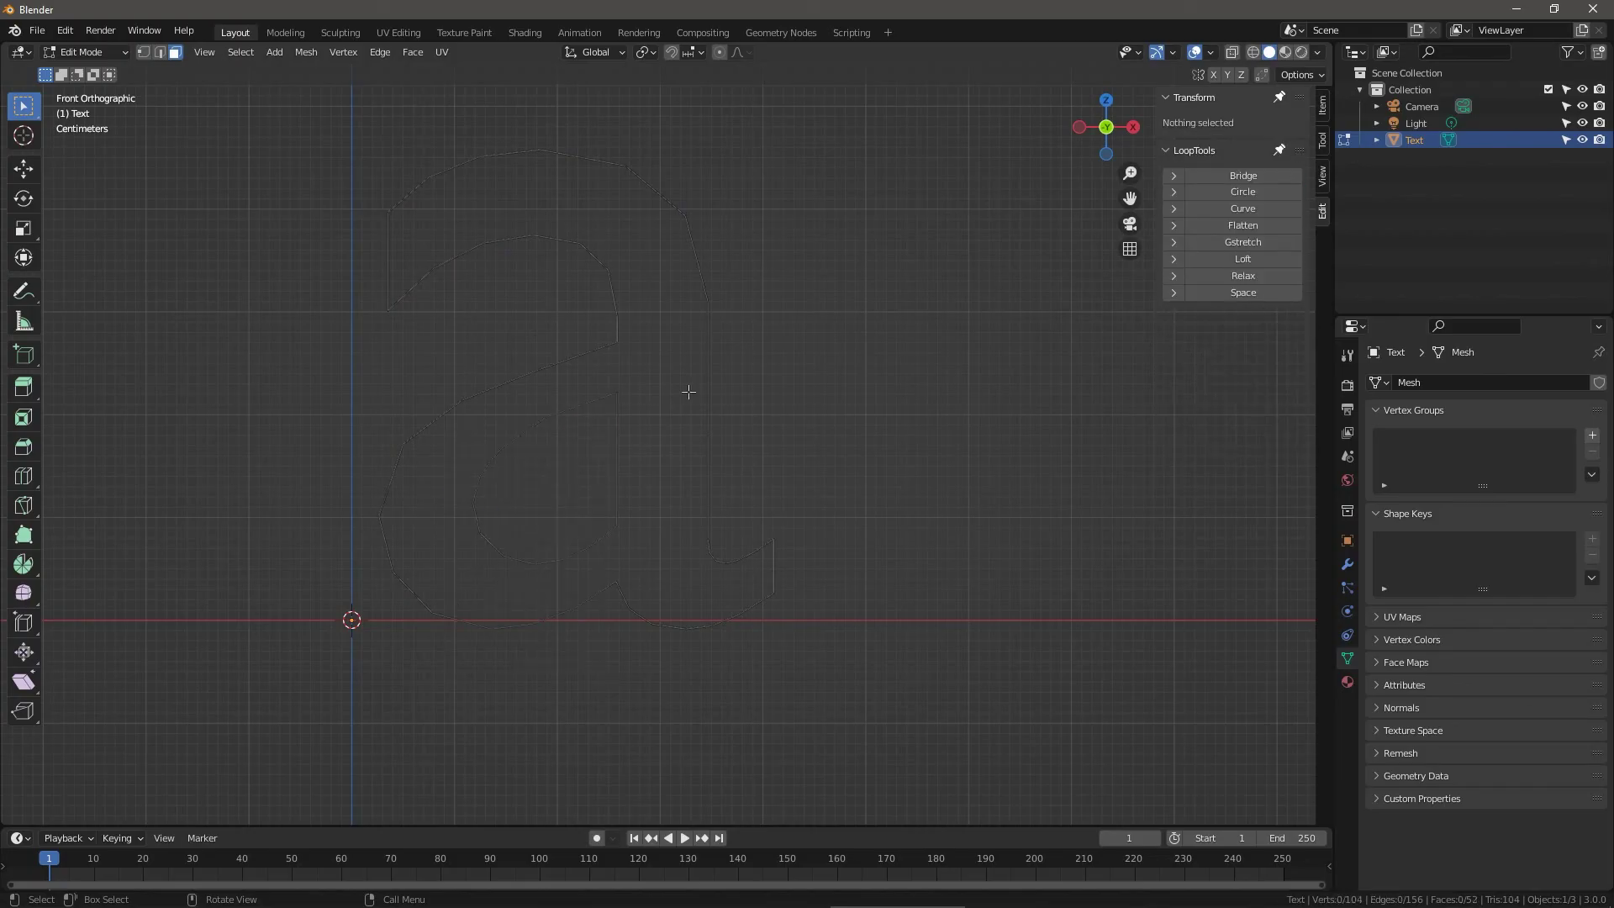
scroll(687, 392, "up", 4)
scroll(580, 327, "up", 8)
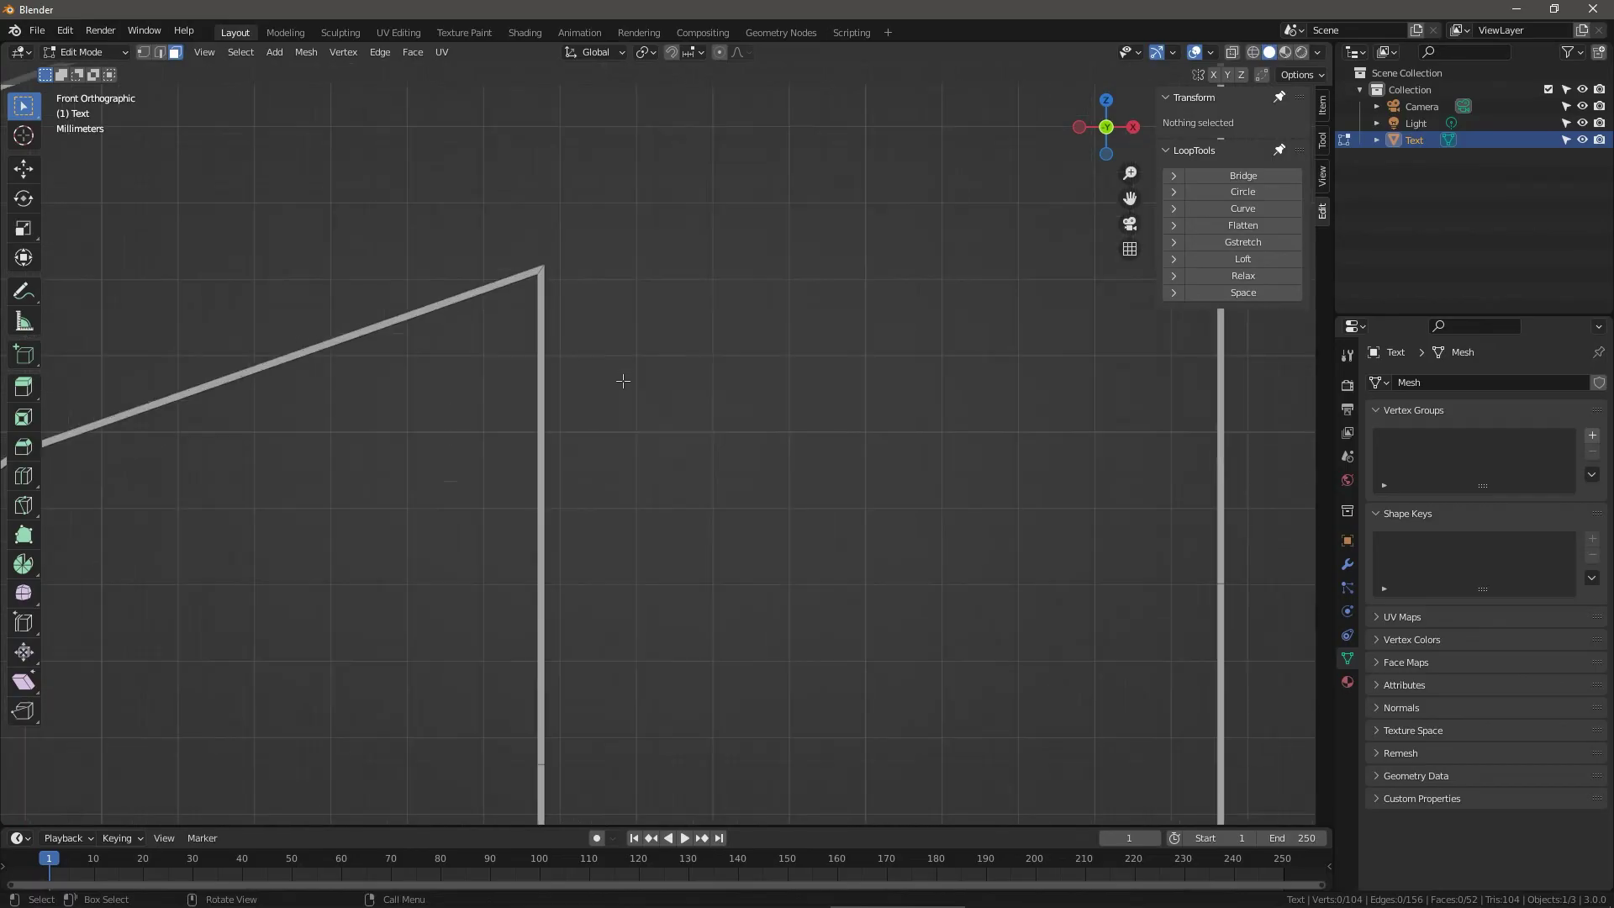
scroll(593, 341, "up", 3)
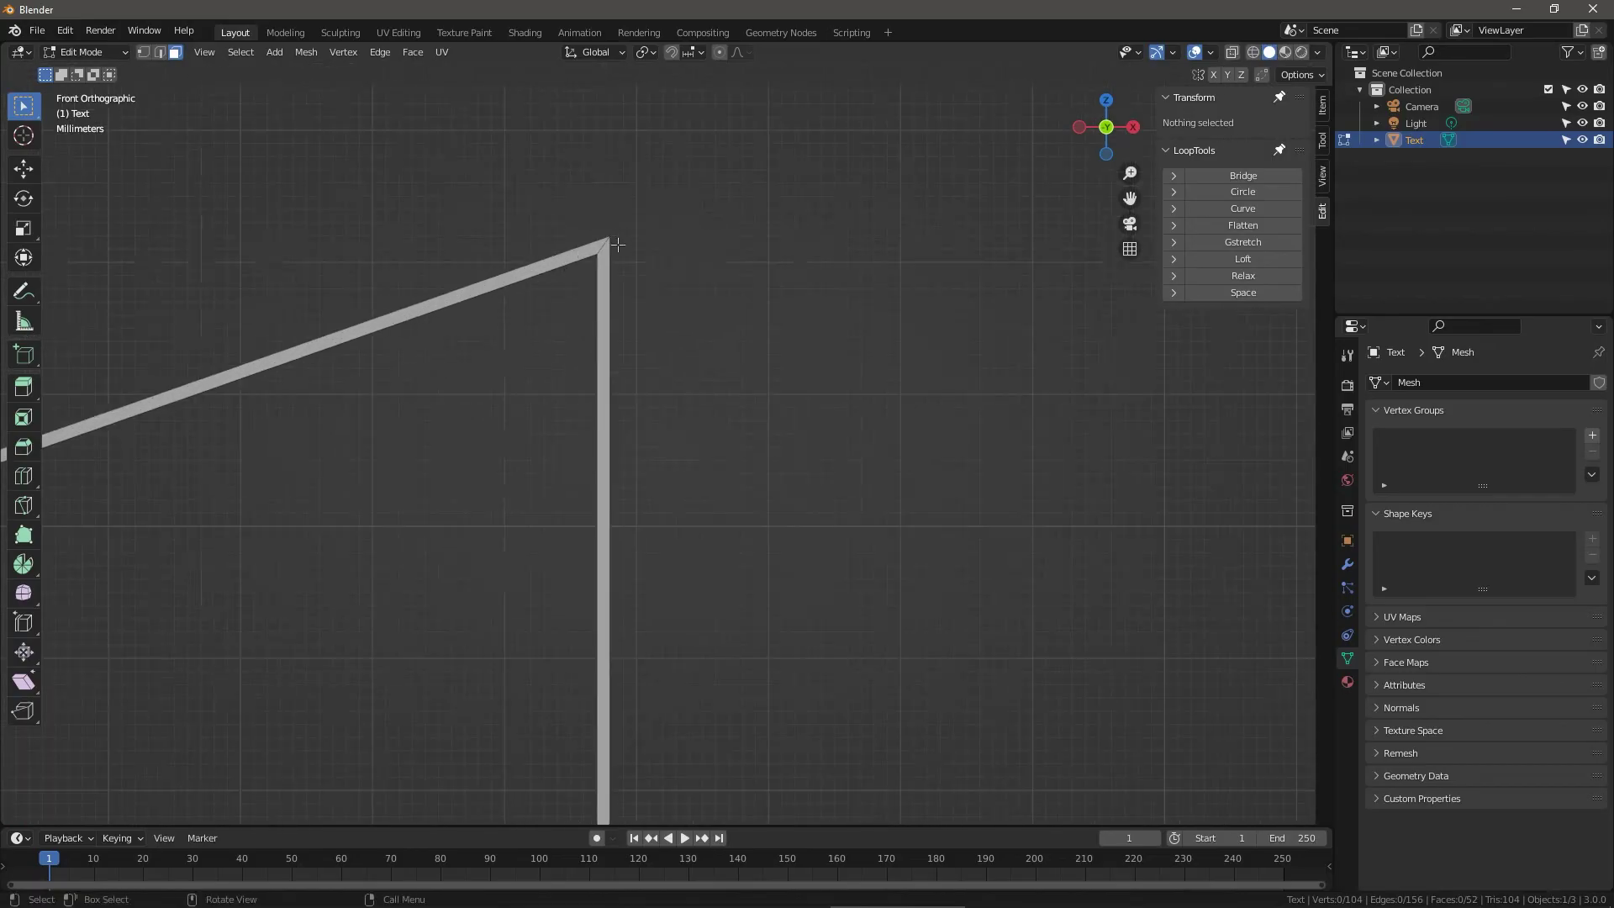
scroll(607, 371, "down", 6)
scroll(627, 446, "up", 4)
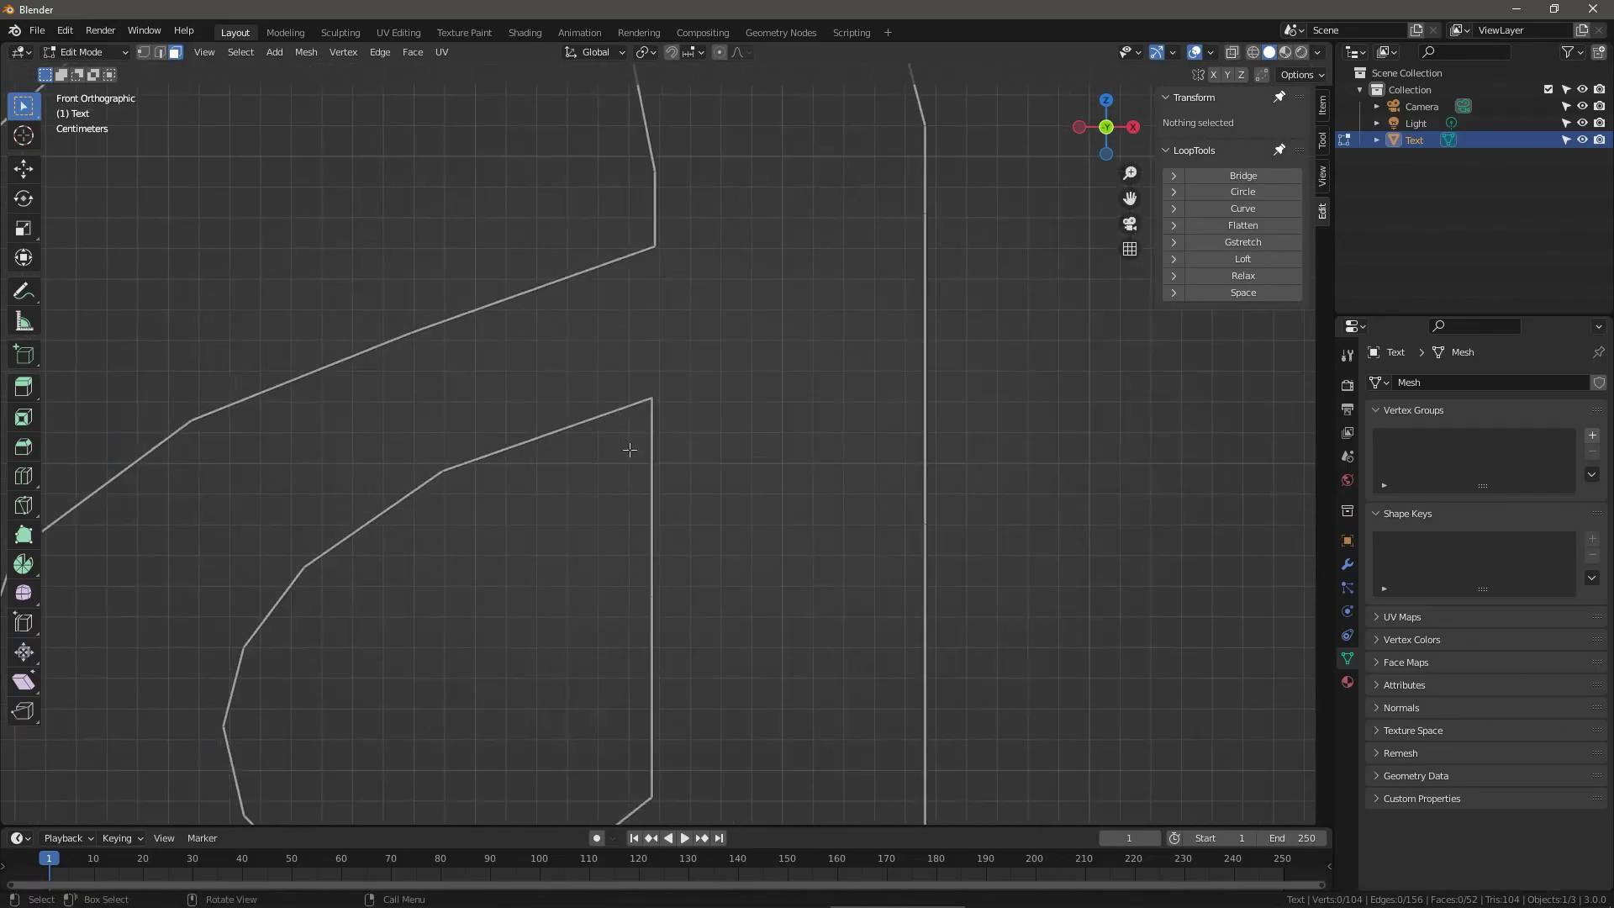
scroll(630, 450, "down", 6)
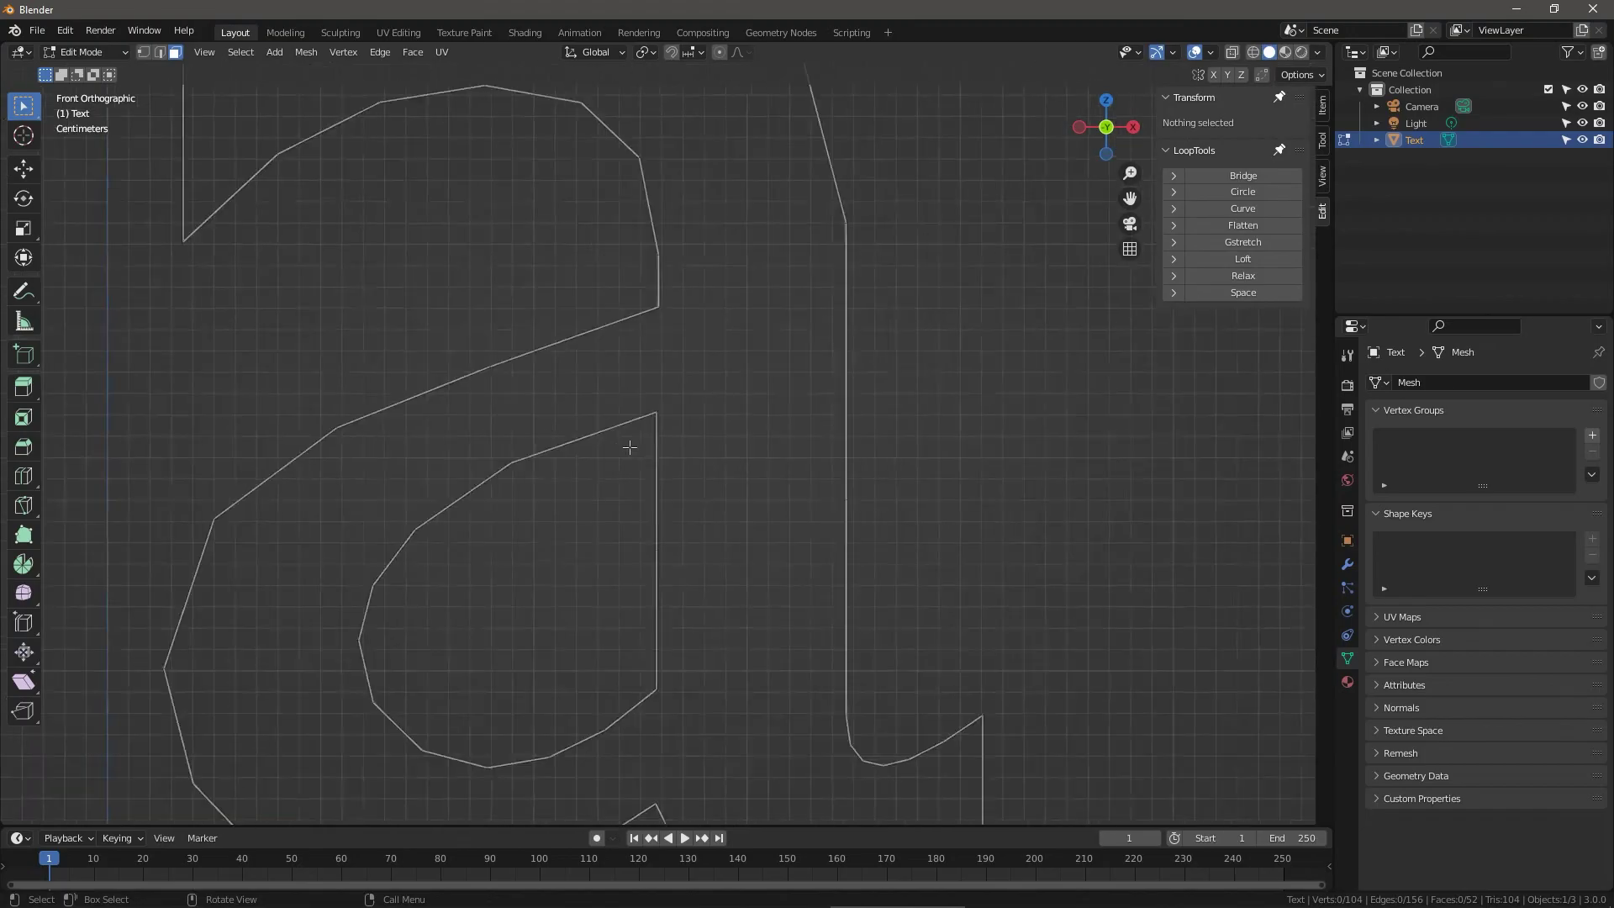
scroll(673, 345, "down", 3)
scroll(635, 548, "up", 5)
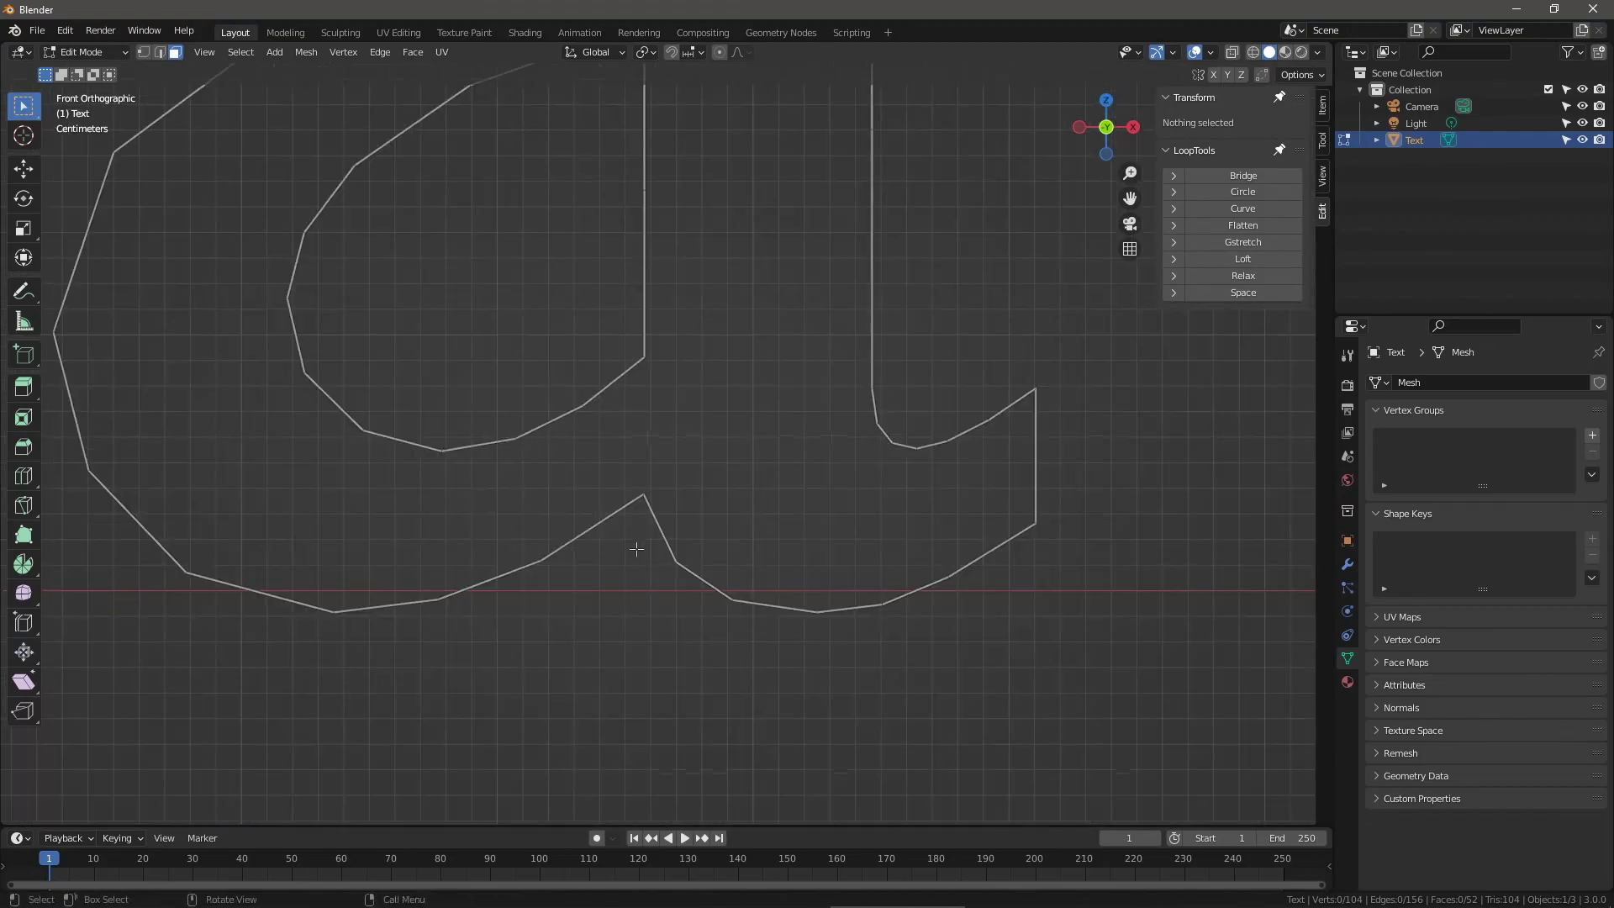
In vertex mode, select the outer outline loop of the 'a'.
key("1")
left_click(643, 544, "alt")
scroll(642, 544, "down", 5)
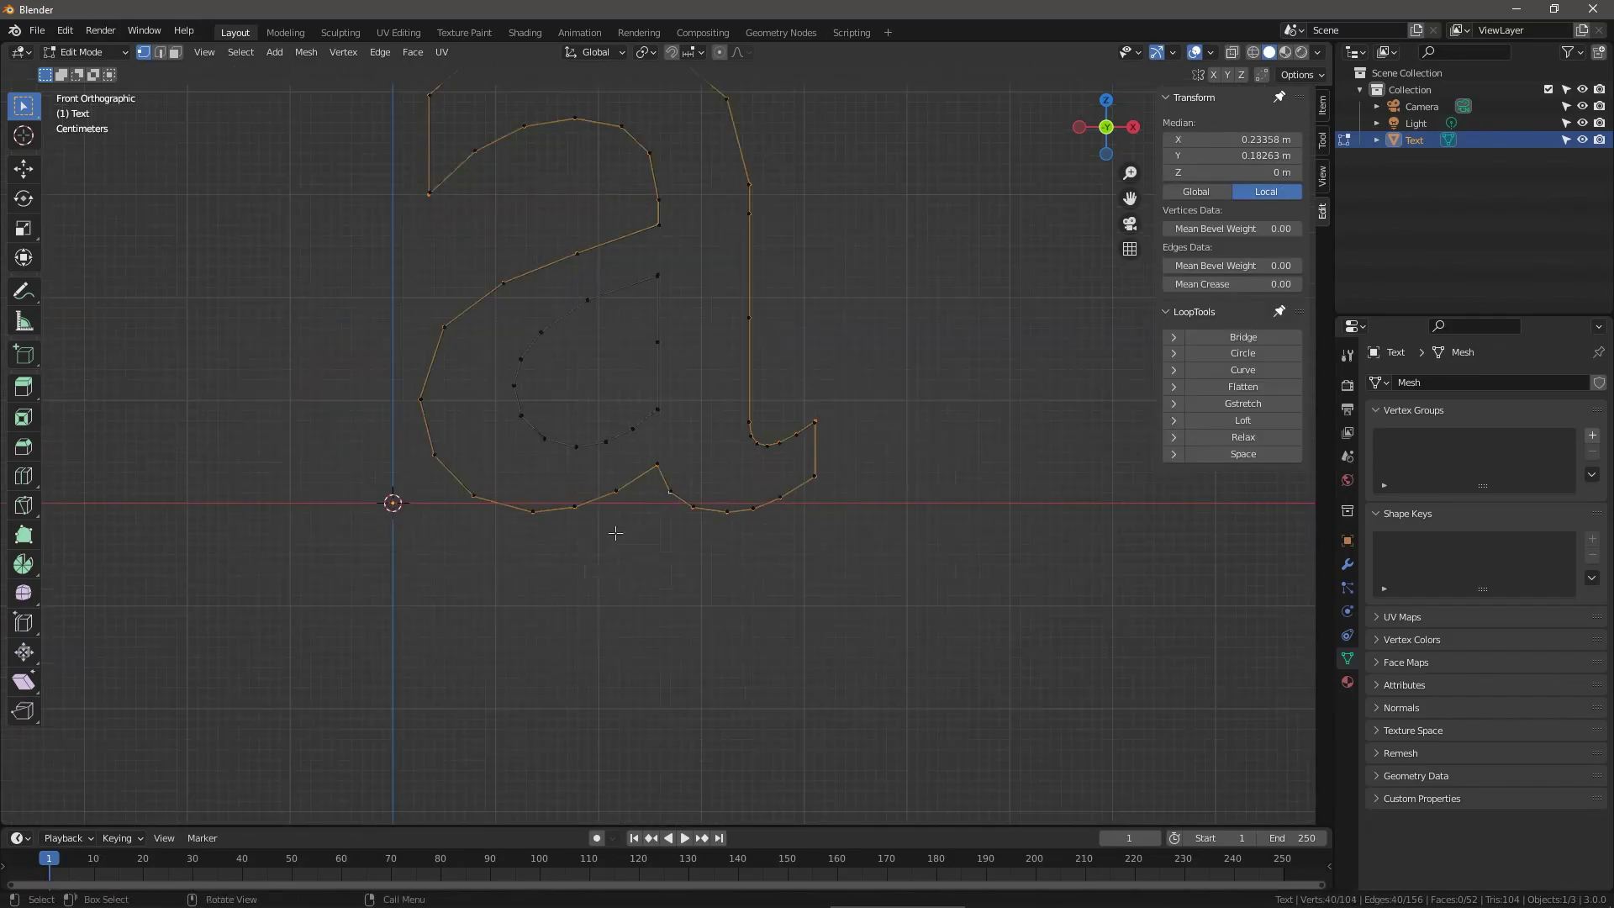
scroll(615, 533, "up", 4)
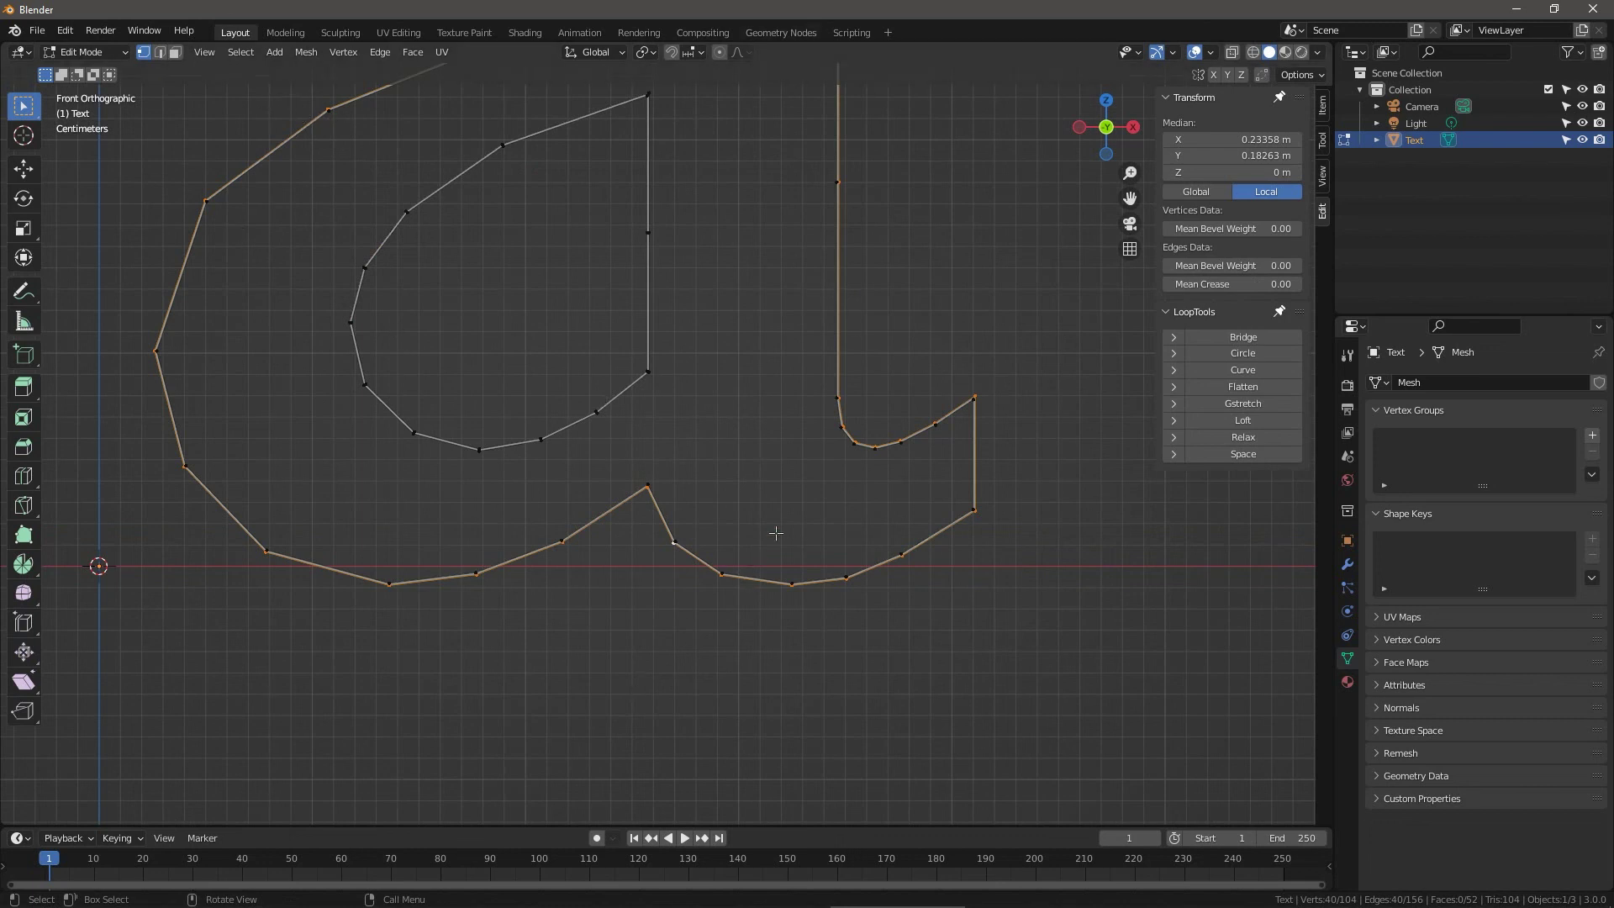
scroll(626, 508, "up", 7)
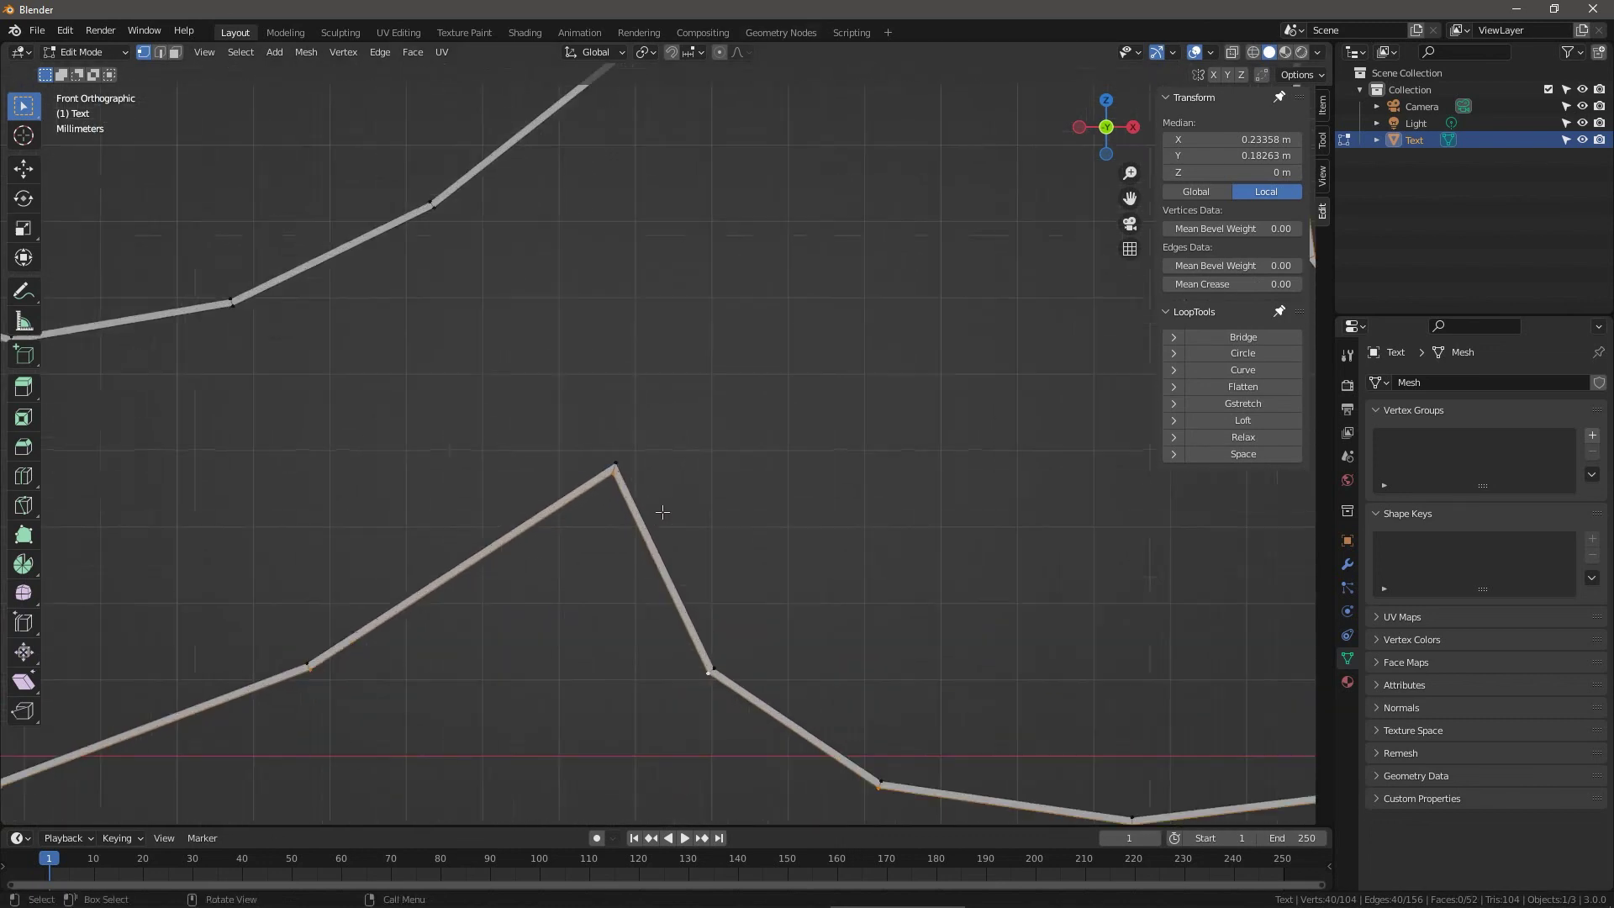
scroll(663, 511, "up", 1)
middle_click_drag(631, 515, 685, 438, "shift")
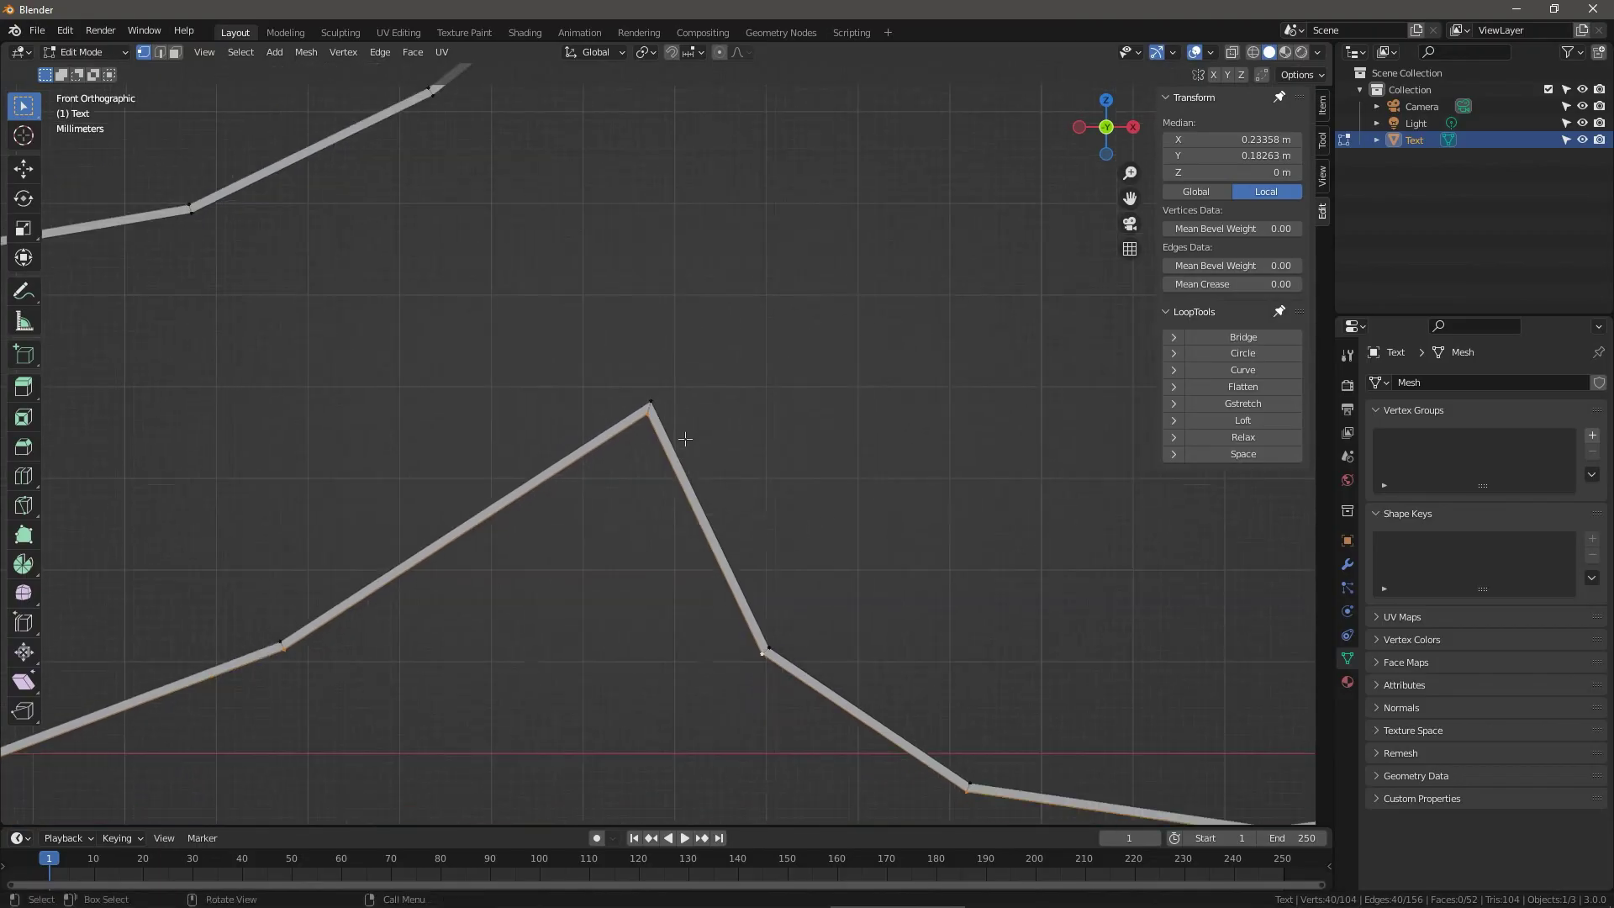
Edge-slide the outer loop unclamped by -6.
key("g")
key("g")
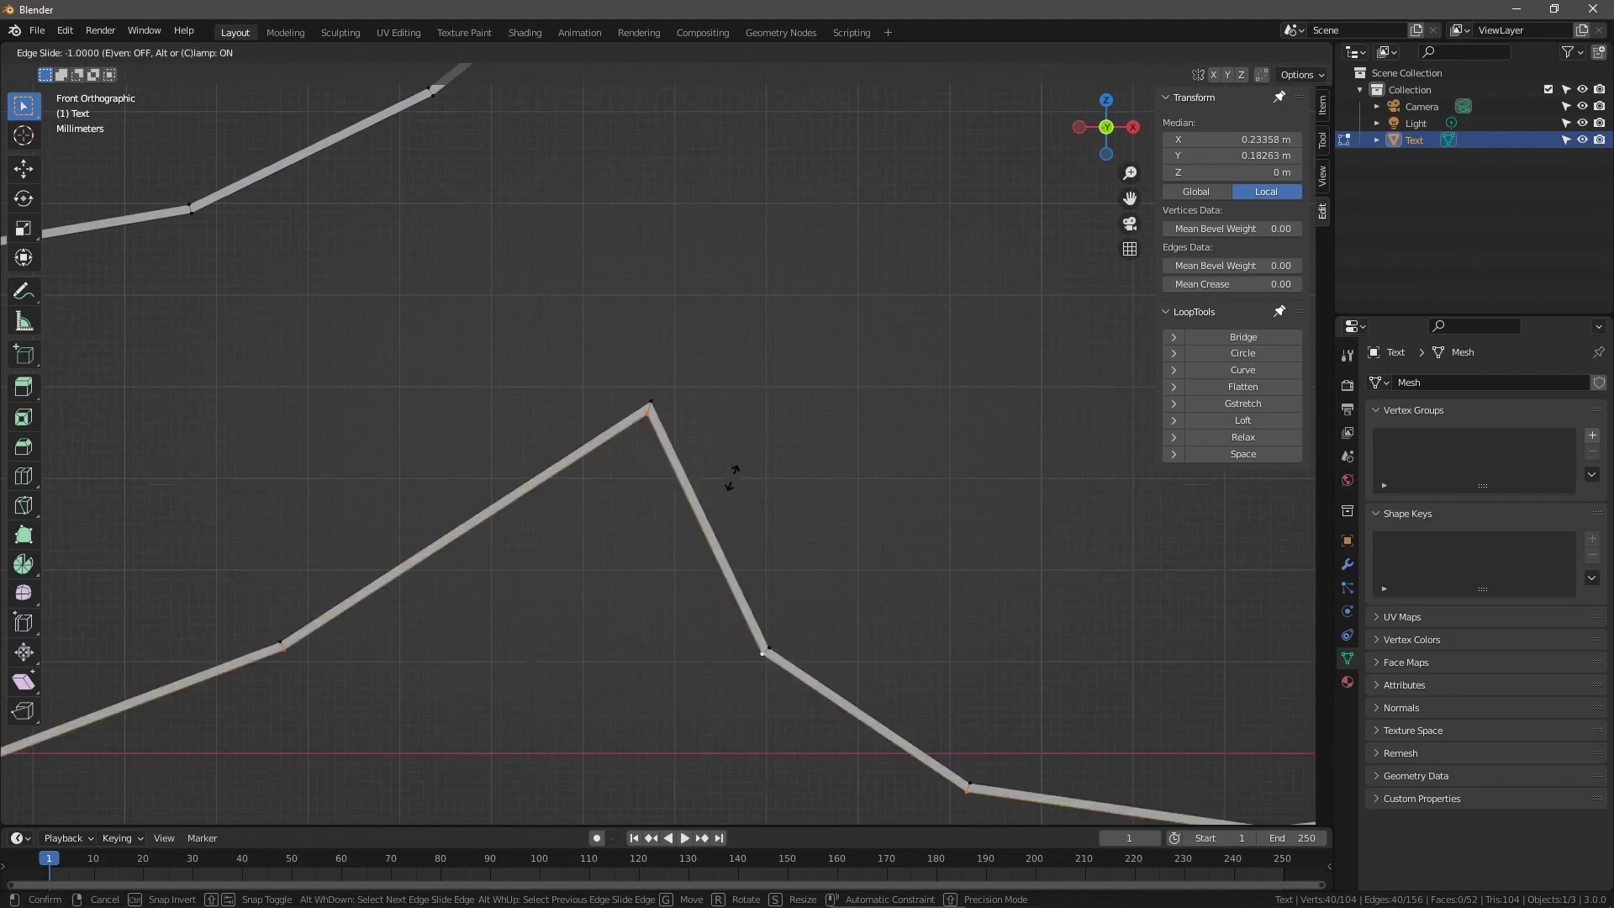
key("c")
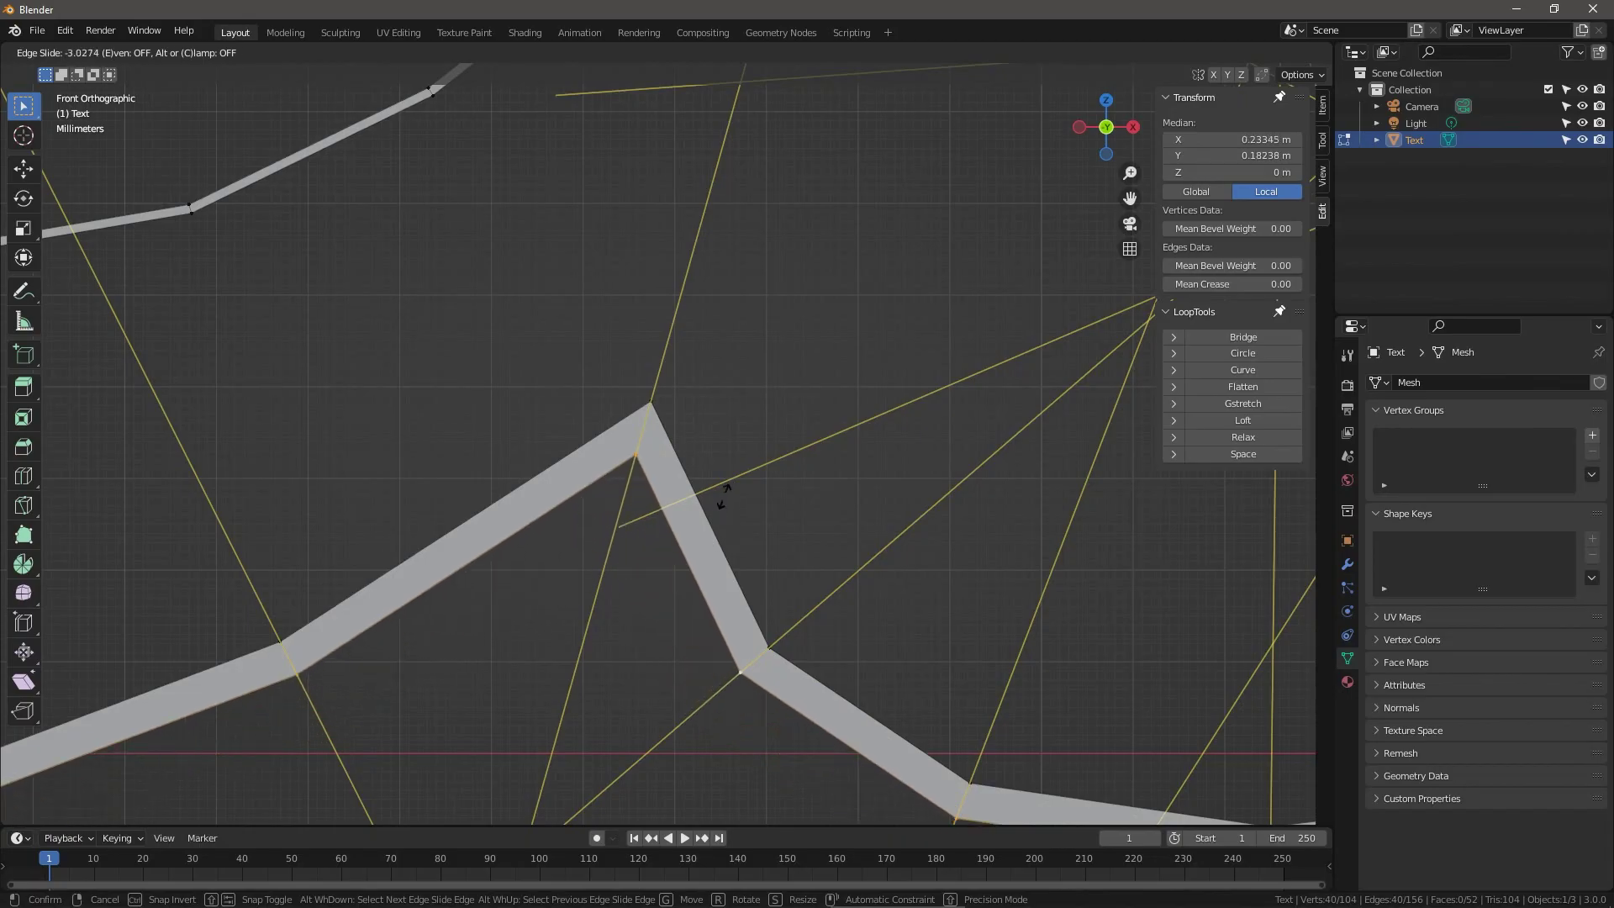
key("c")
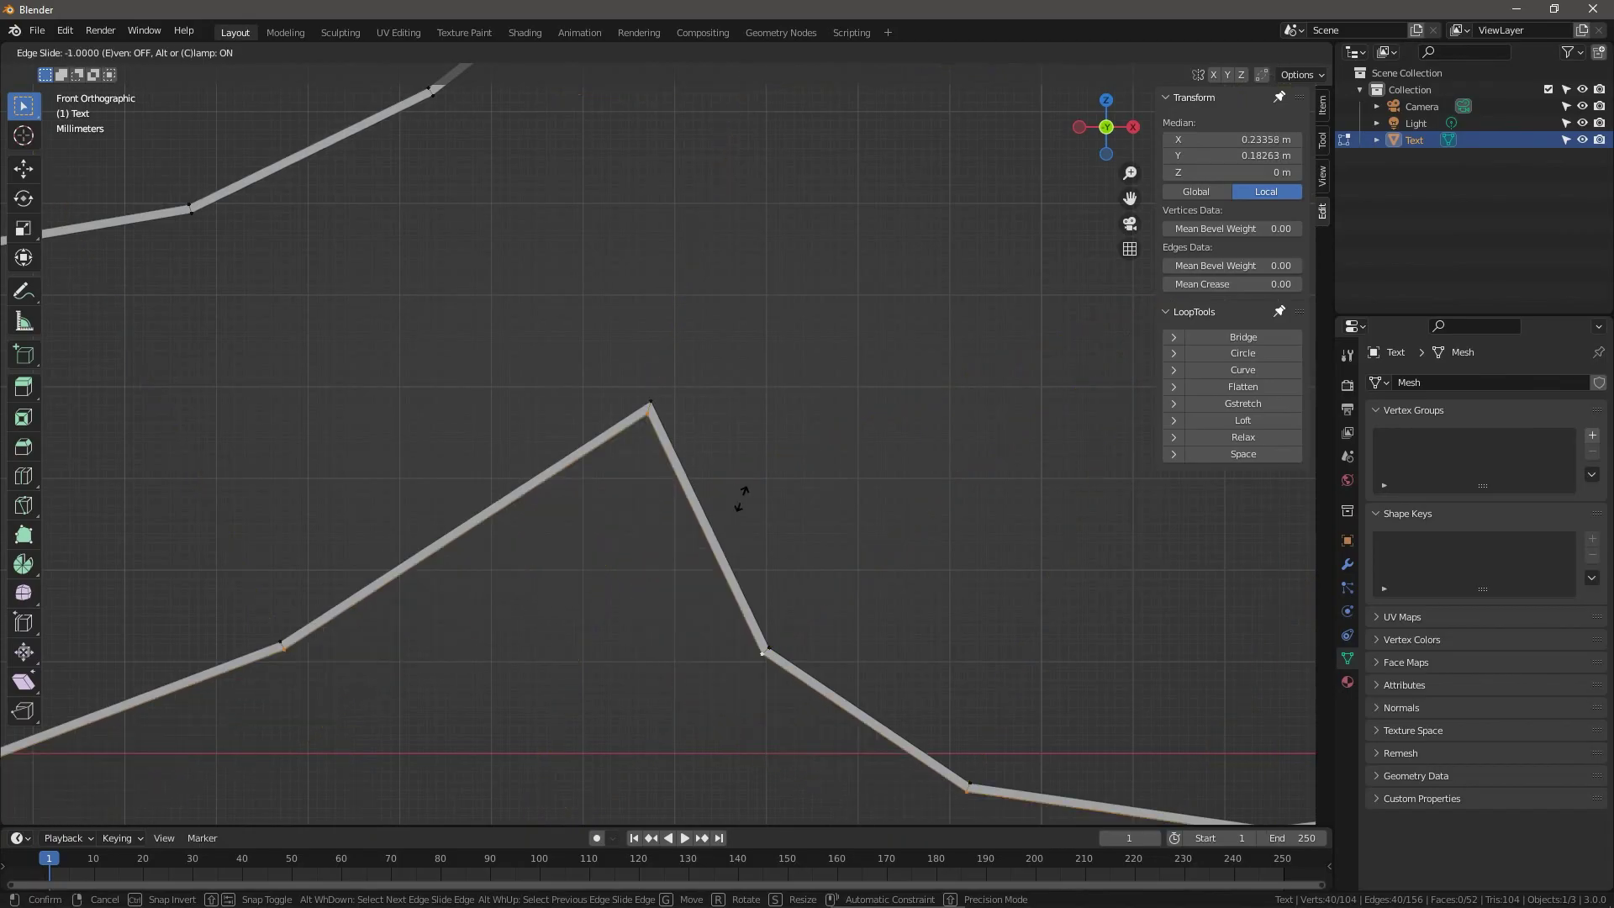
scroll(716, 469, "down", 8)
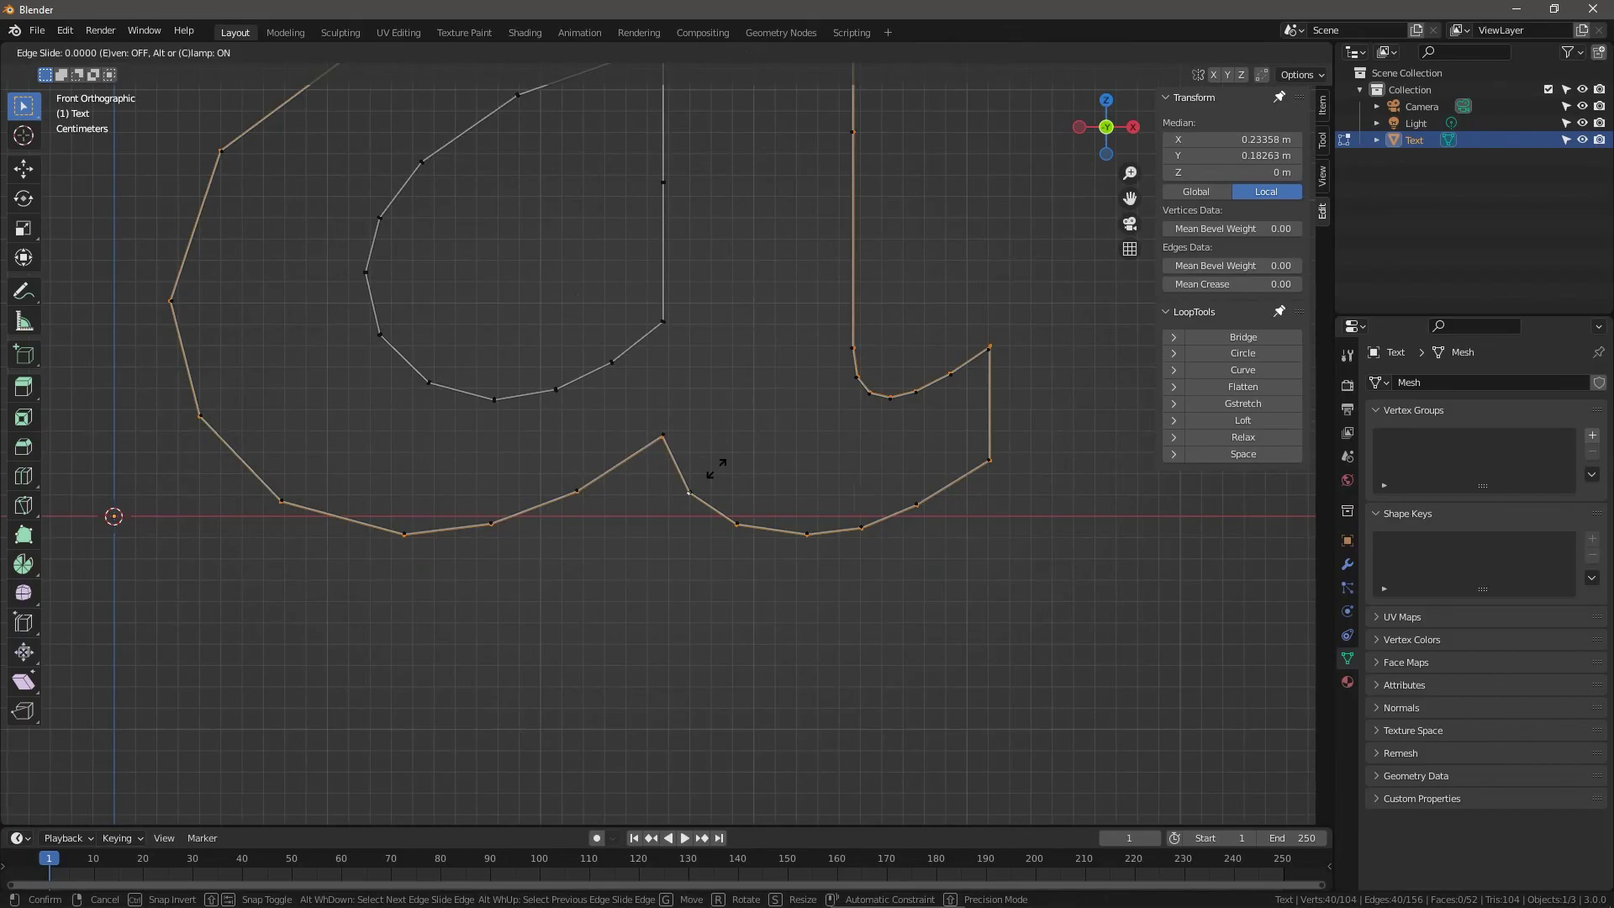
key("c")
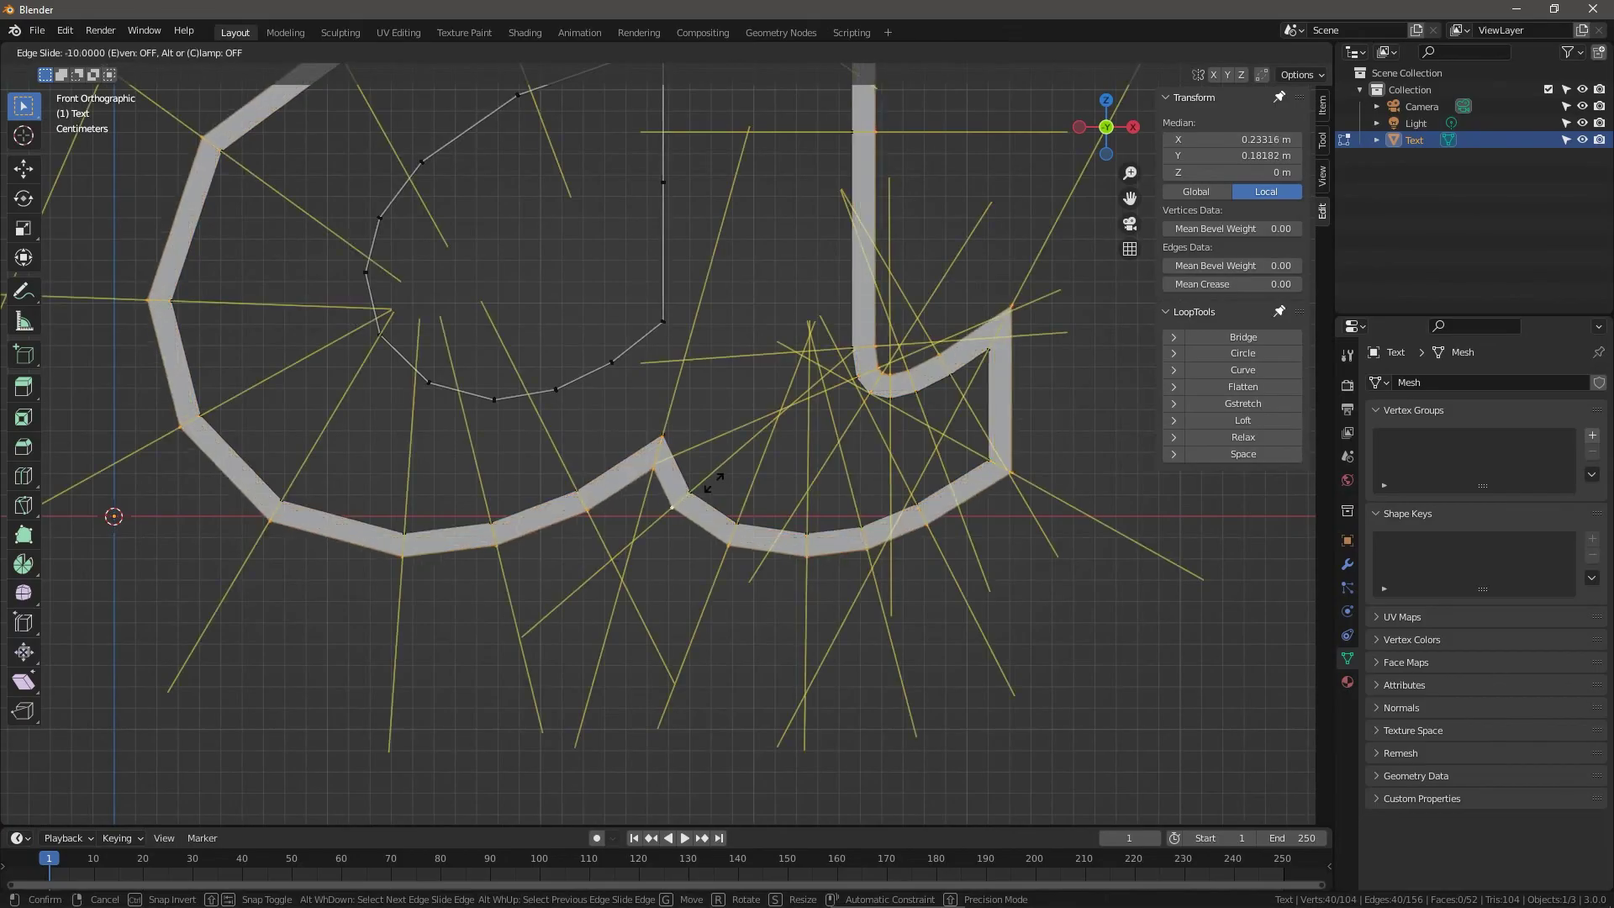
mouse_move(710, 503)
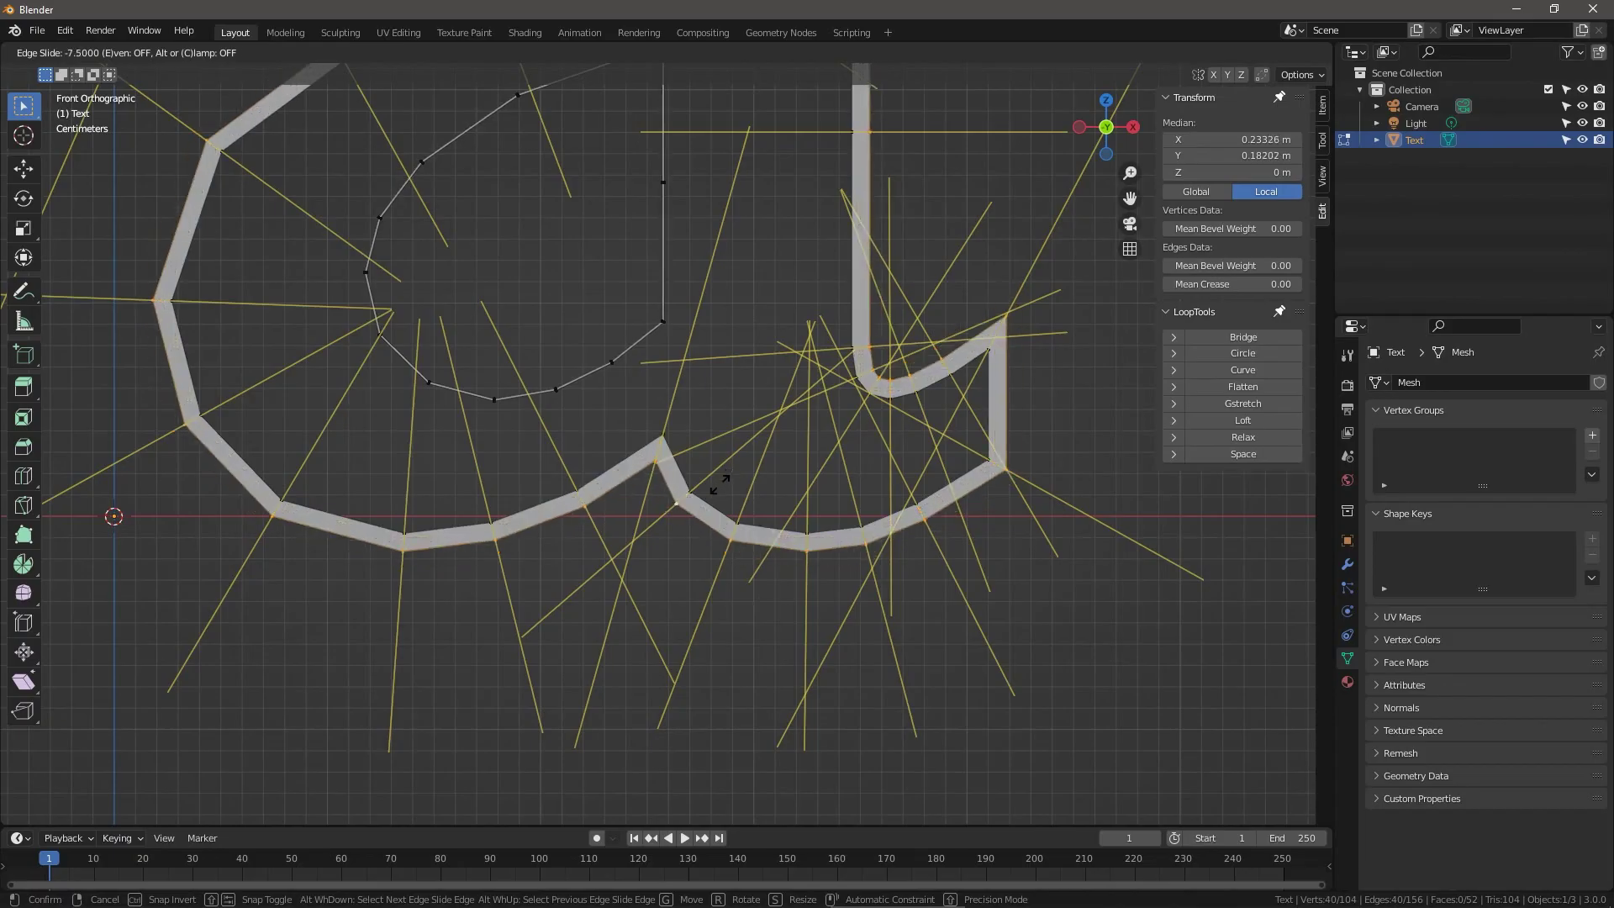
type("-6")
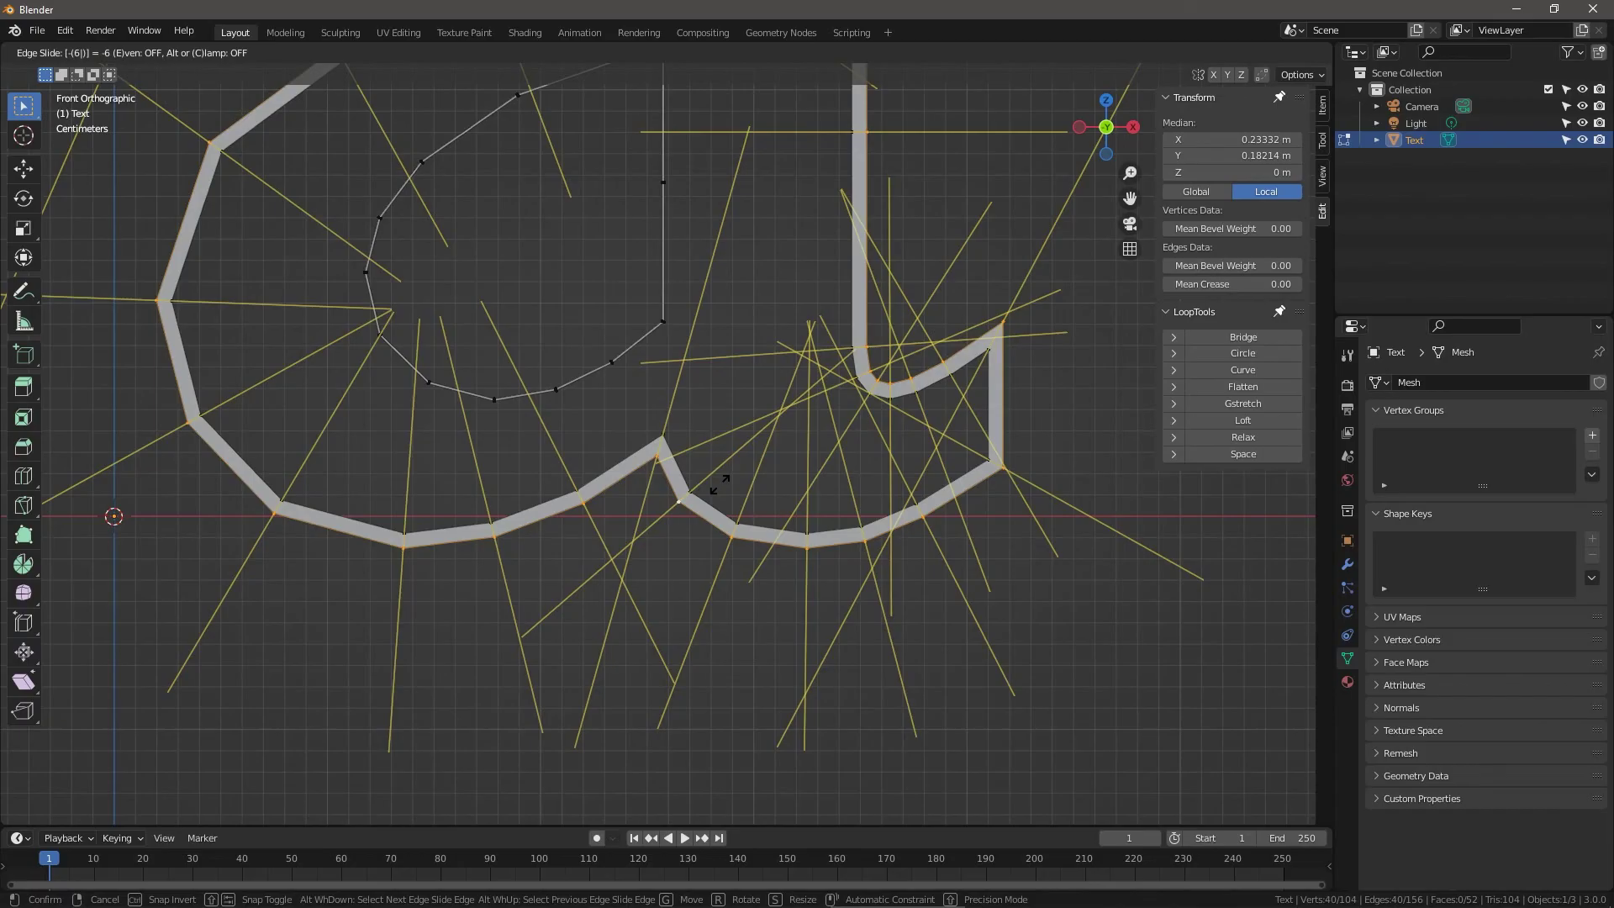
key("Return")
scroll(715, 484, "down", 2)
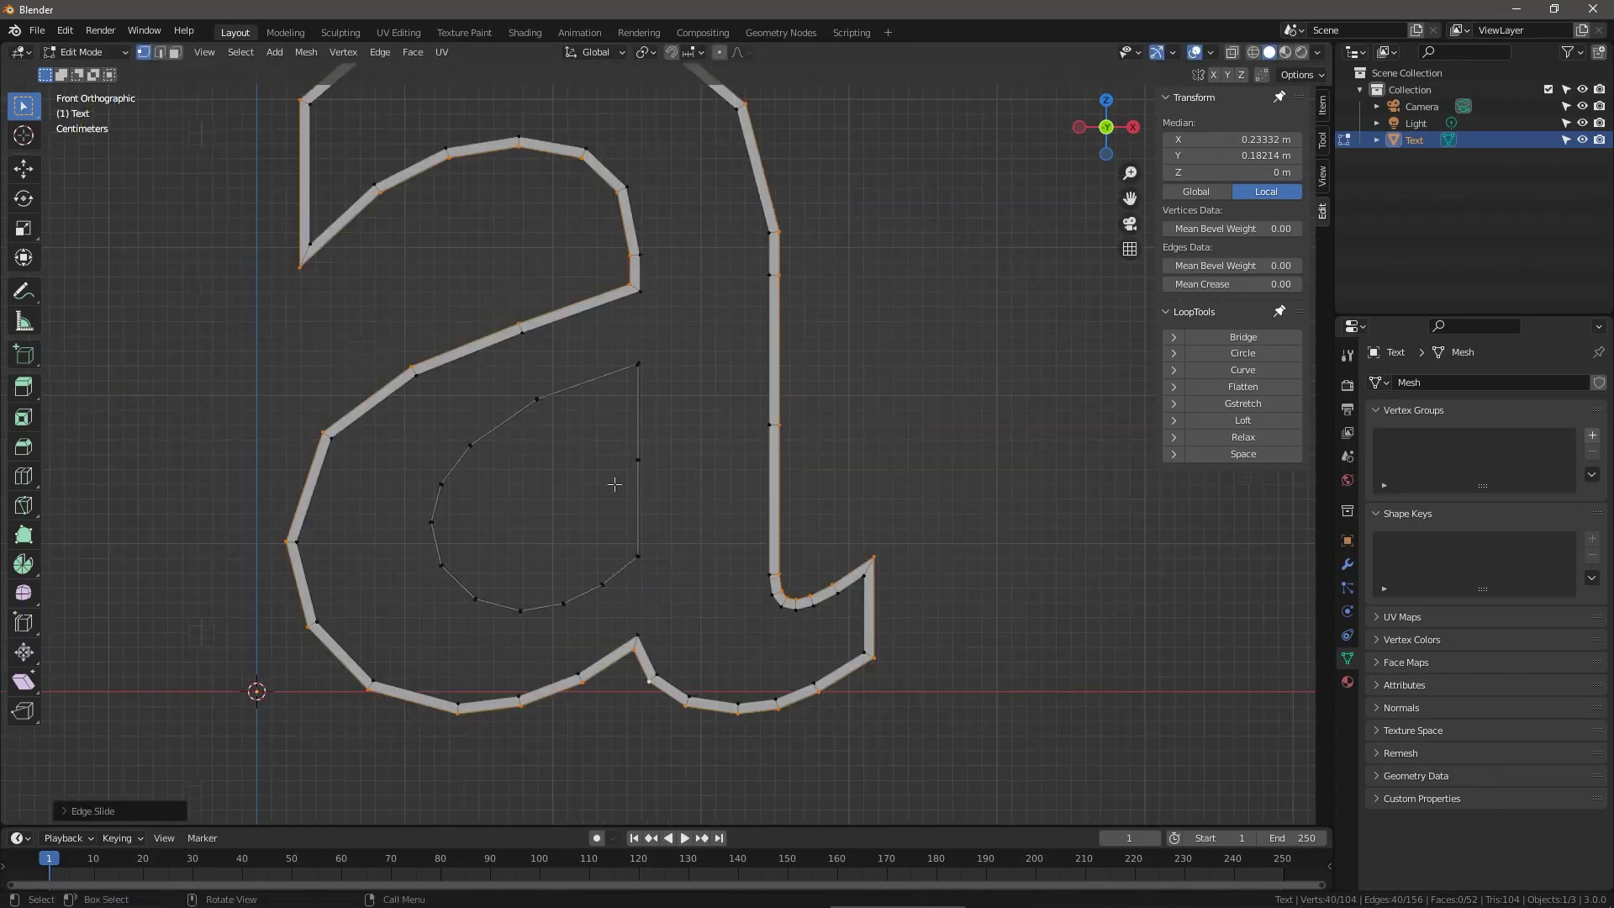
Edge-slide the inner counter loop of the a by -6, unclamped, into a thin band.
scroll(614, 485, "down", 1)
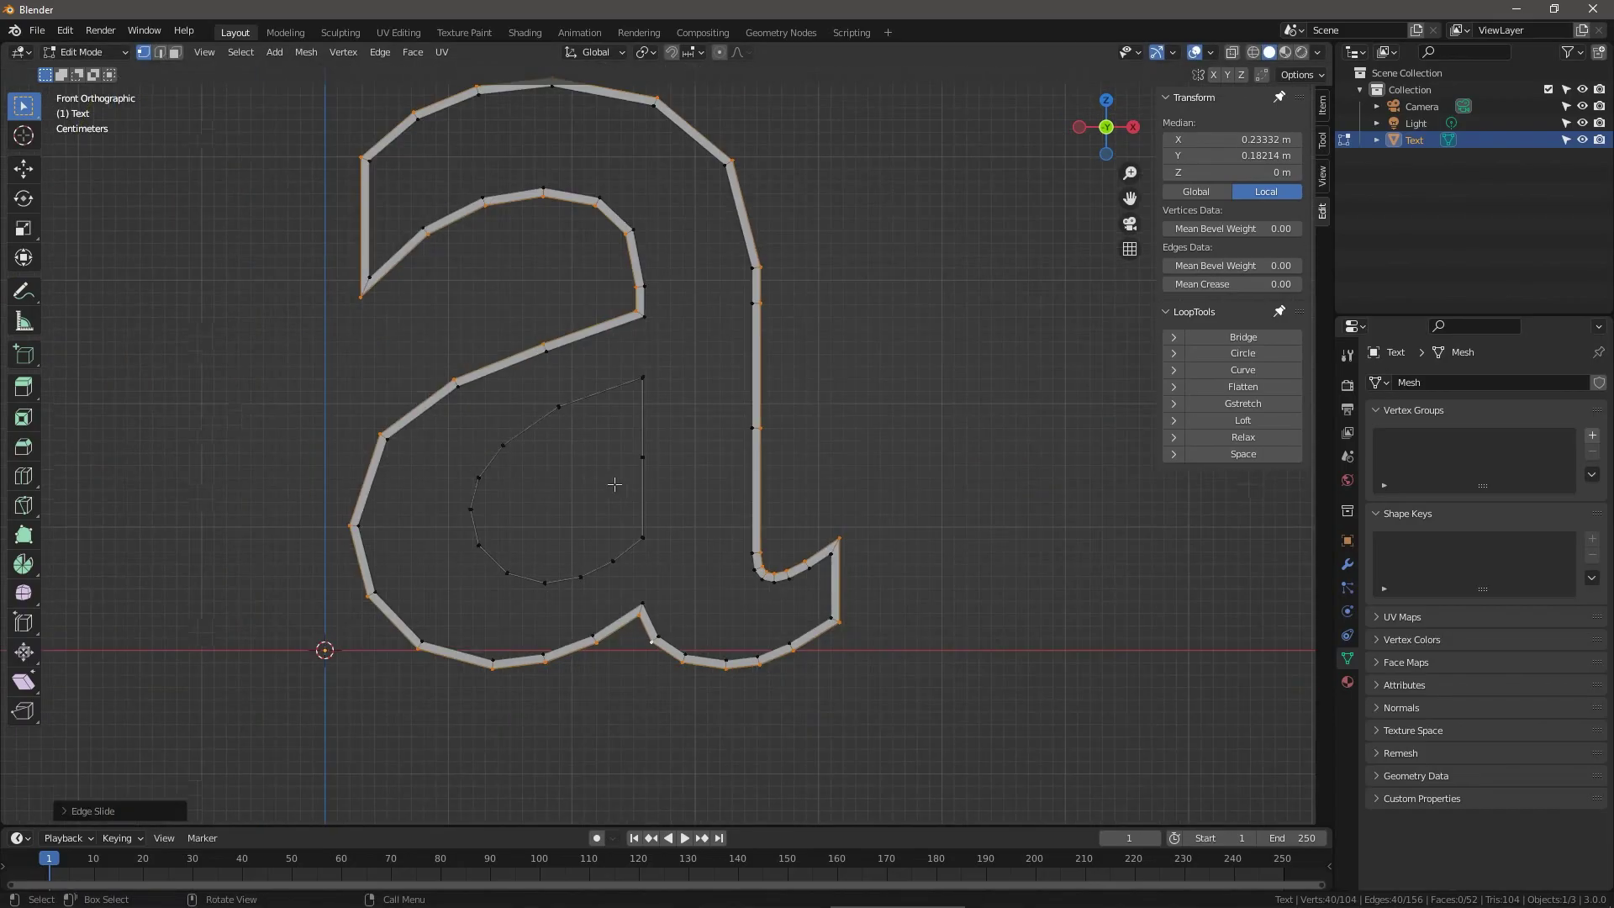
scroll(615, 484, "up", 1)
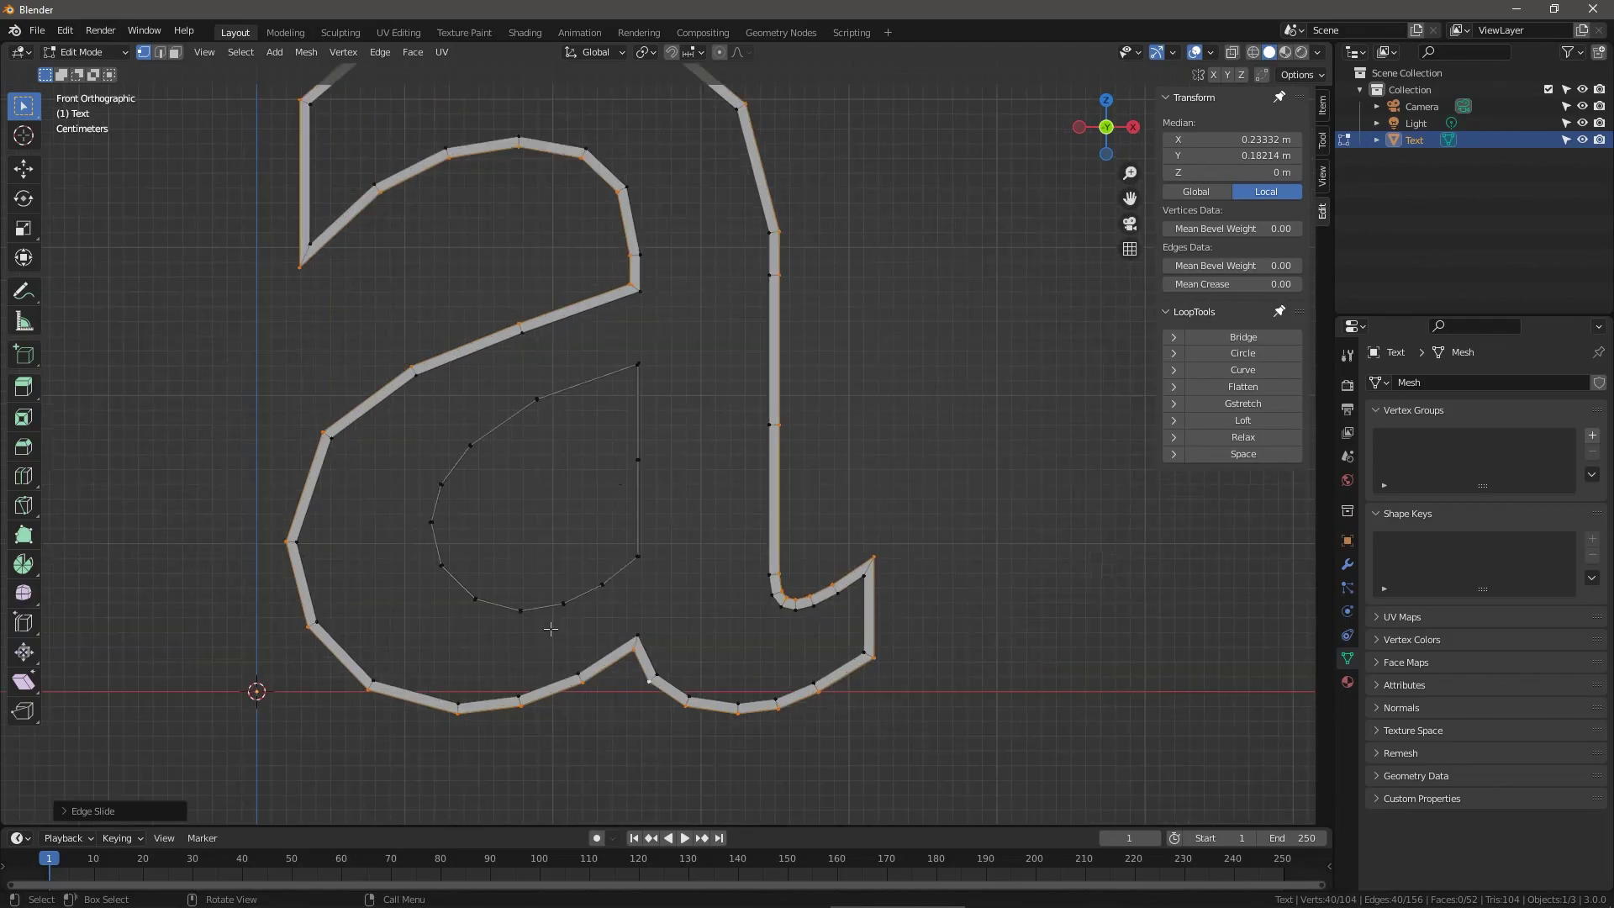
left_click(594, 477, "alt")
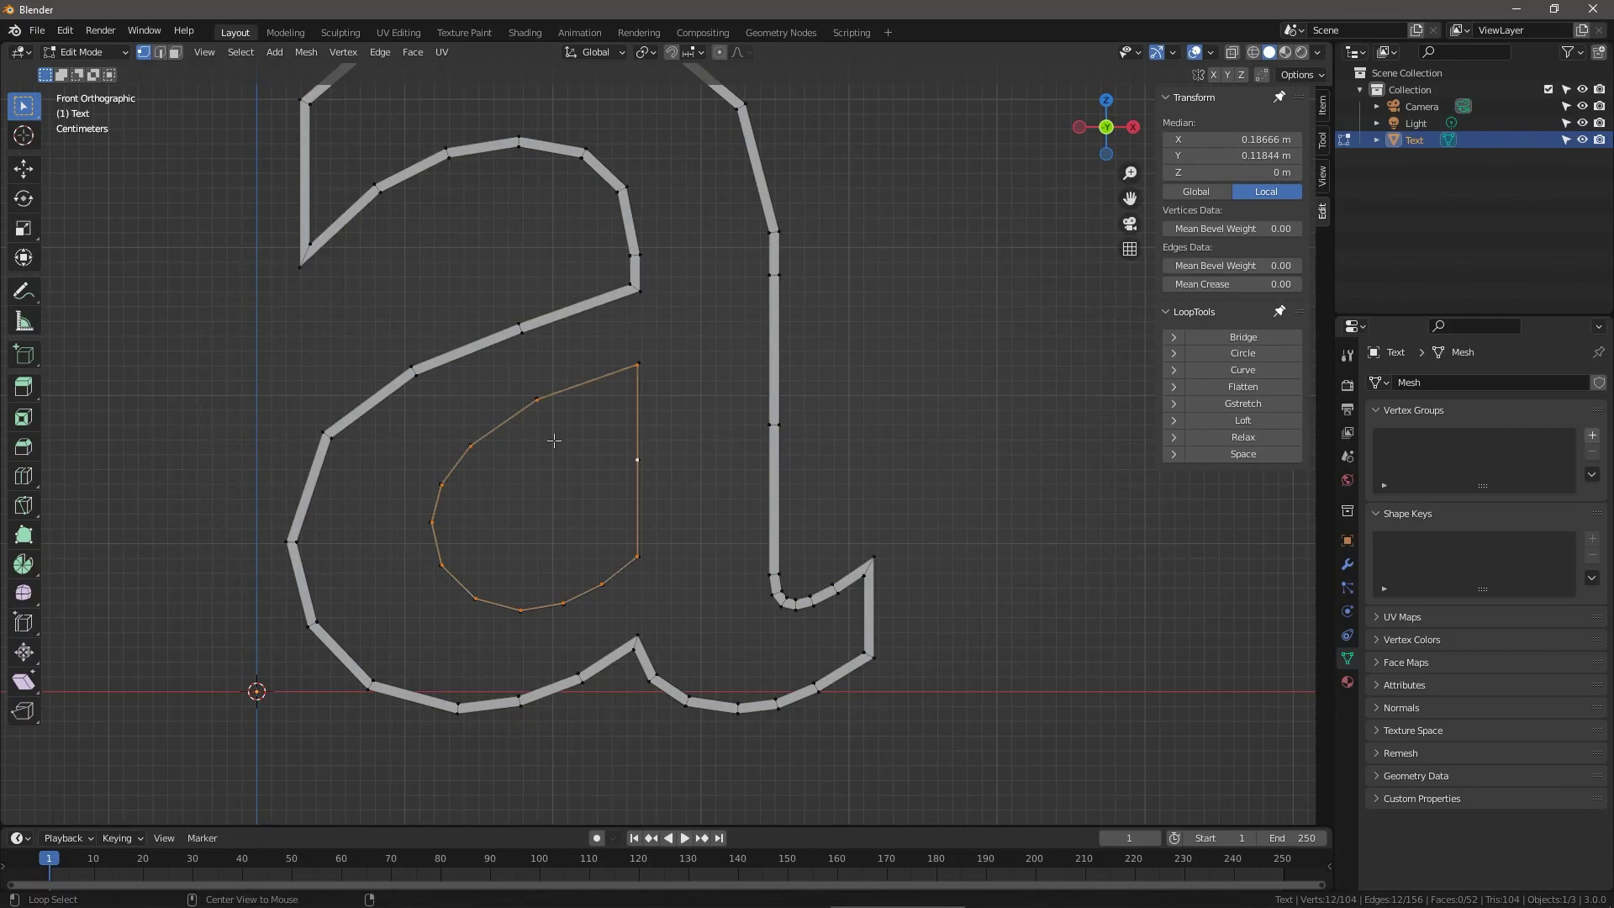
key("g")
key("g")
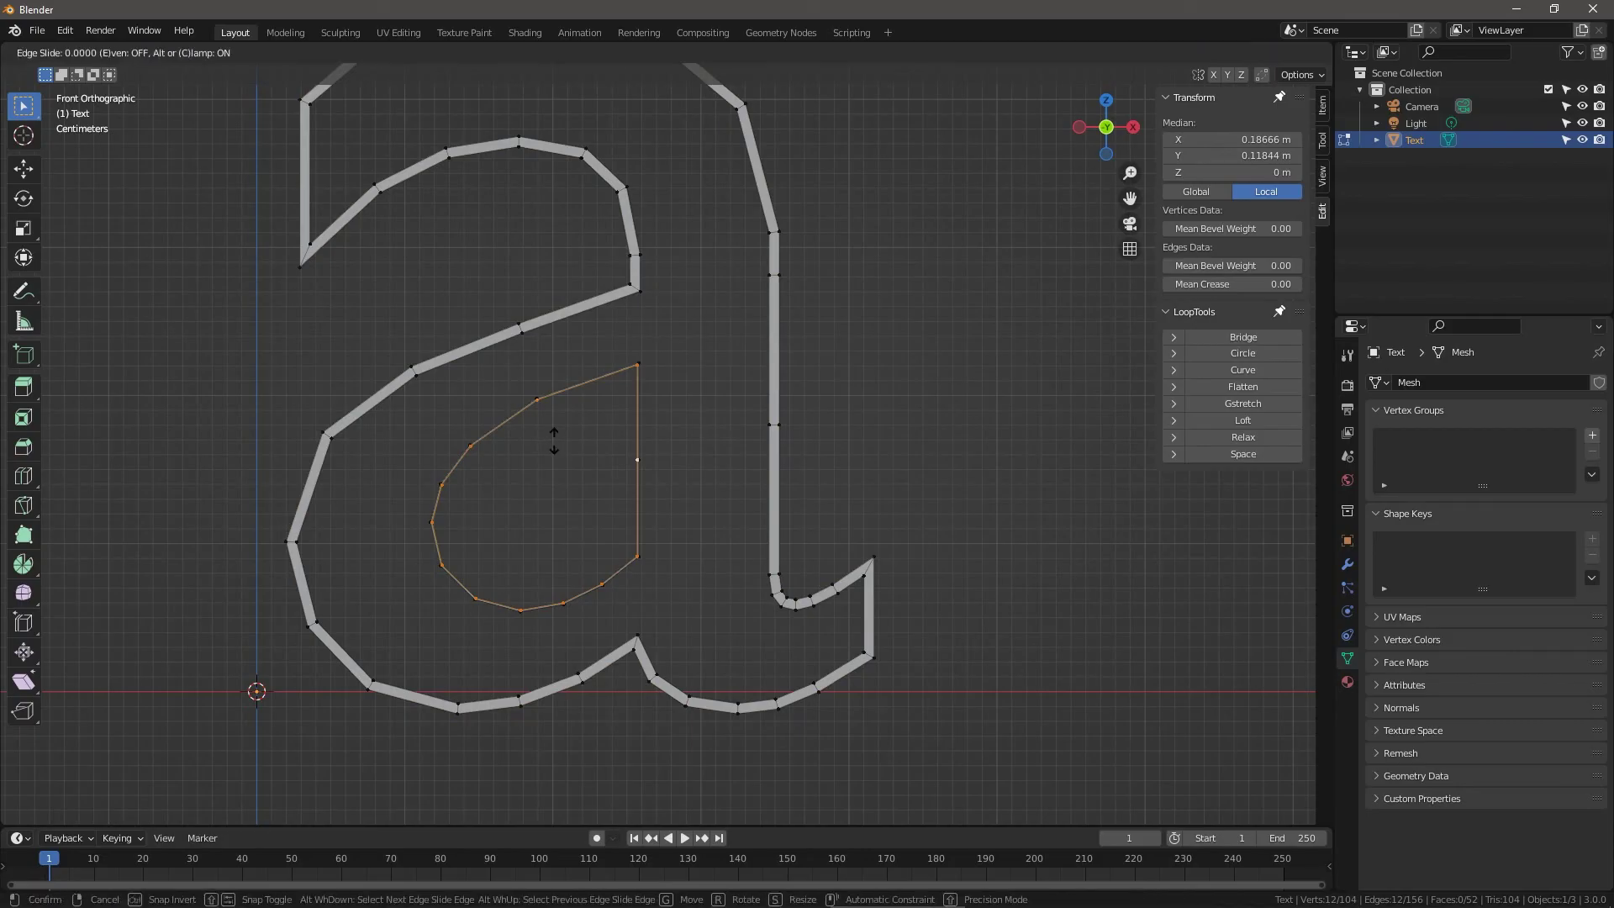
type("c")
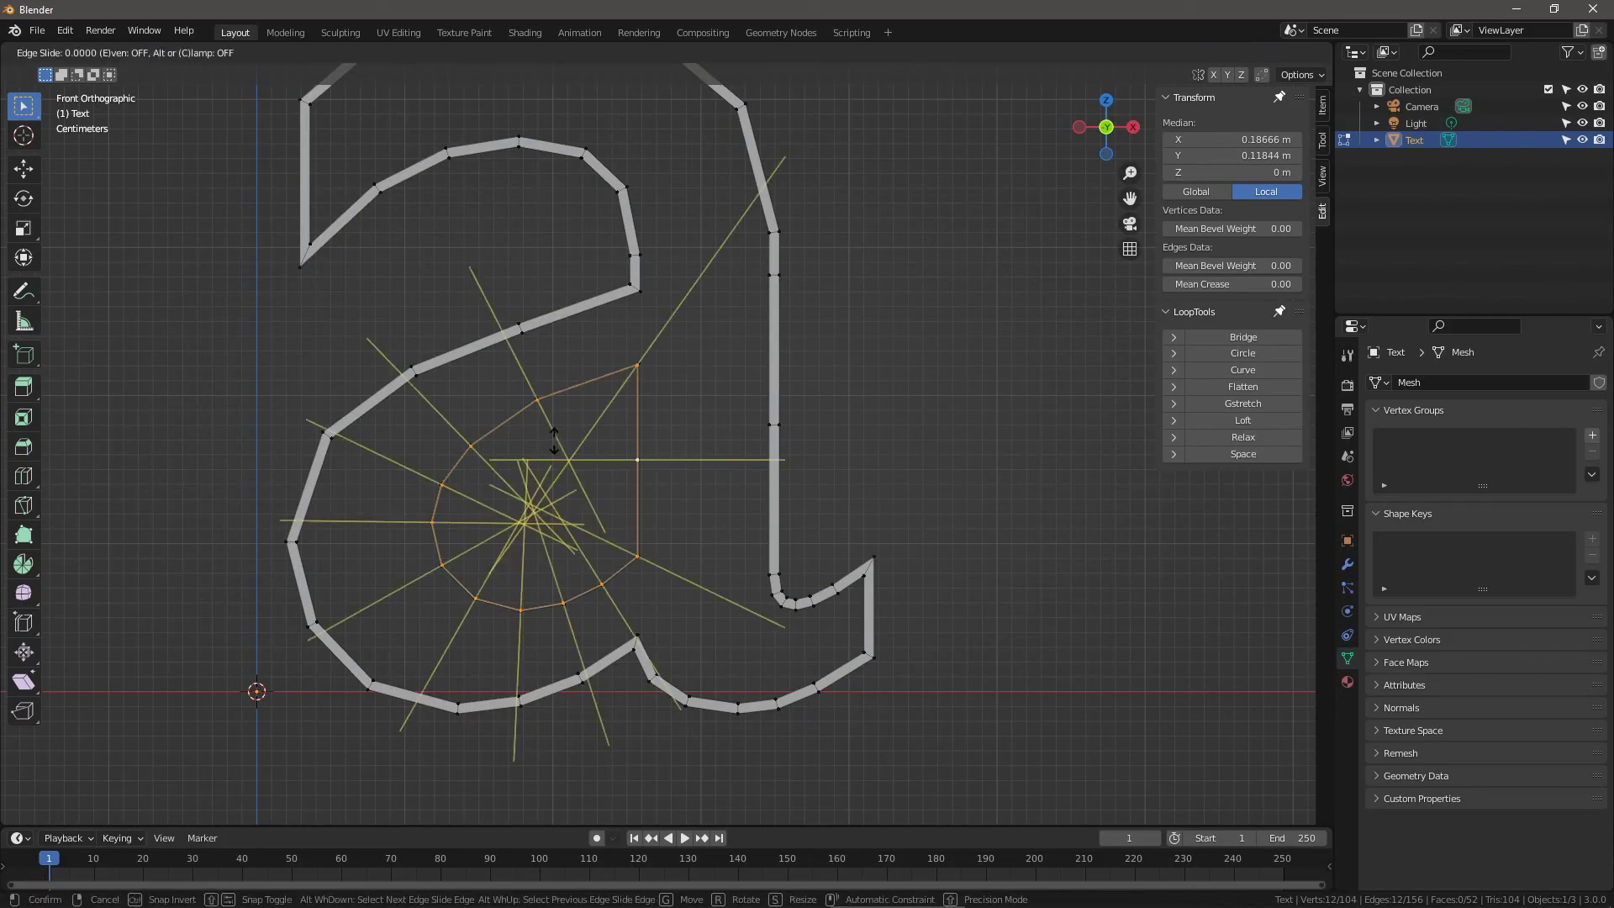
type("-6")
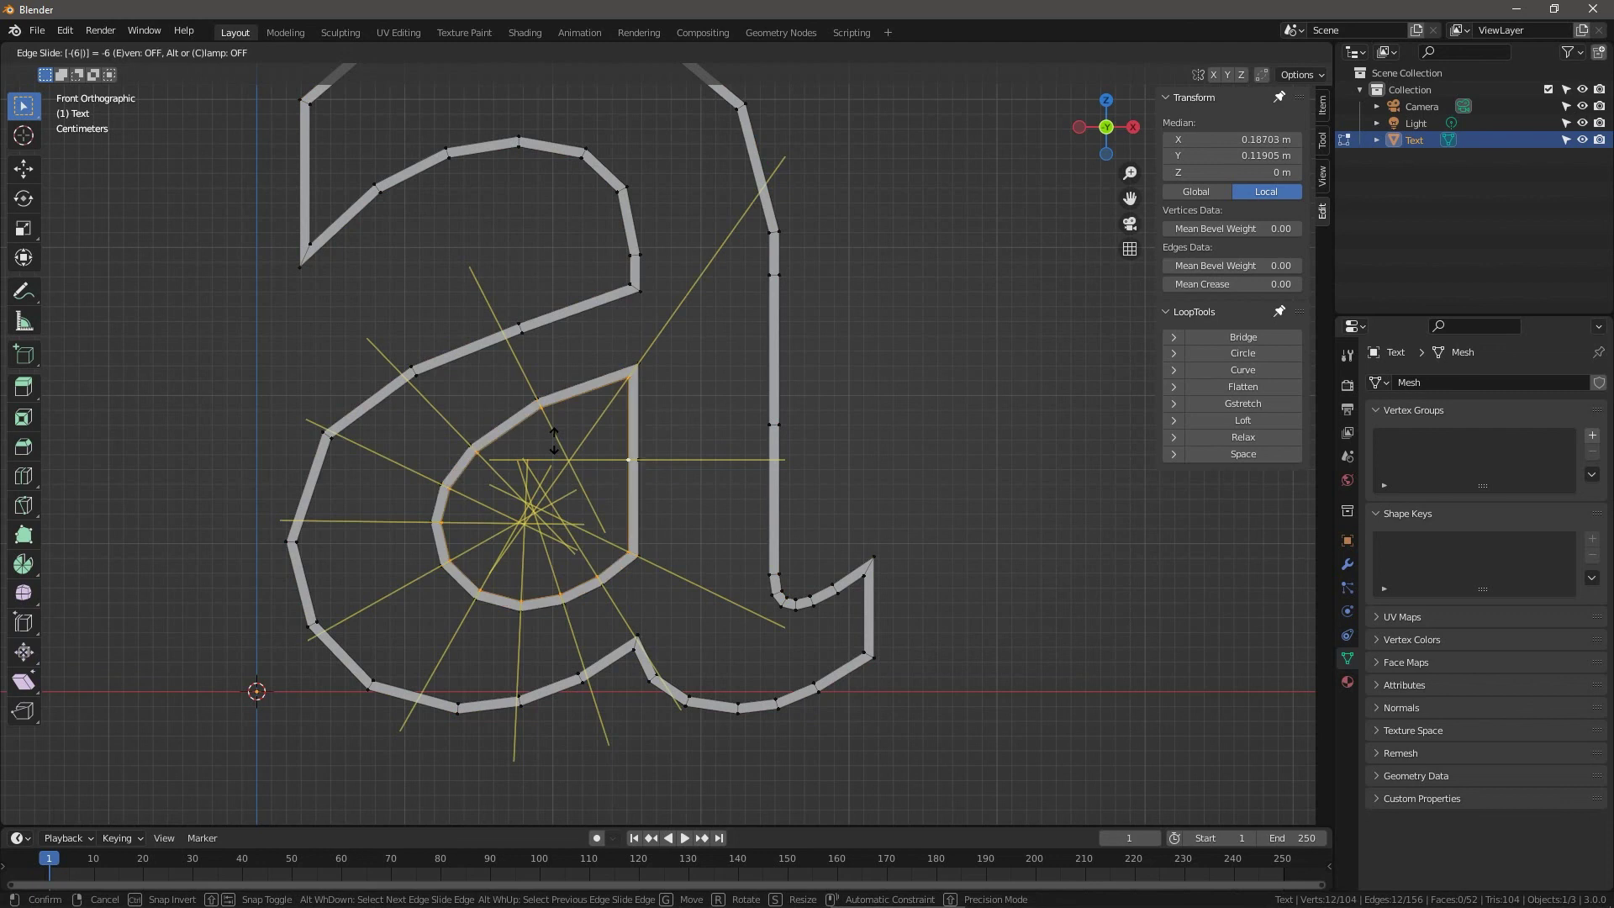
key("Return")
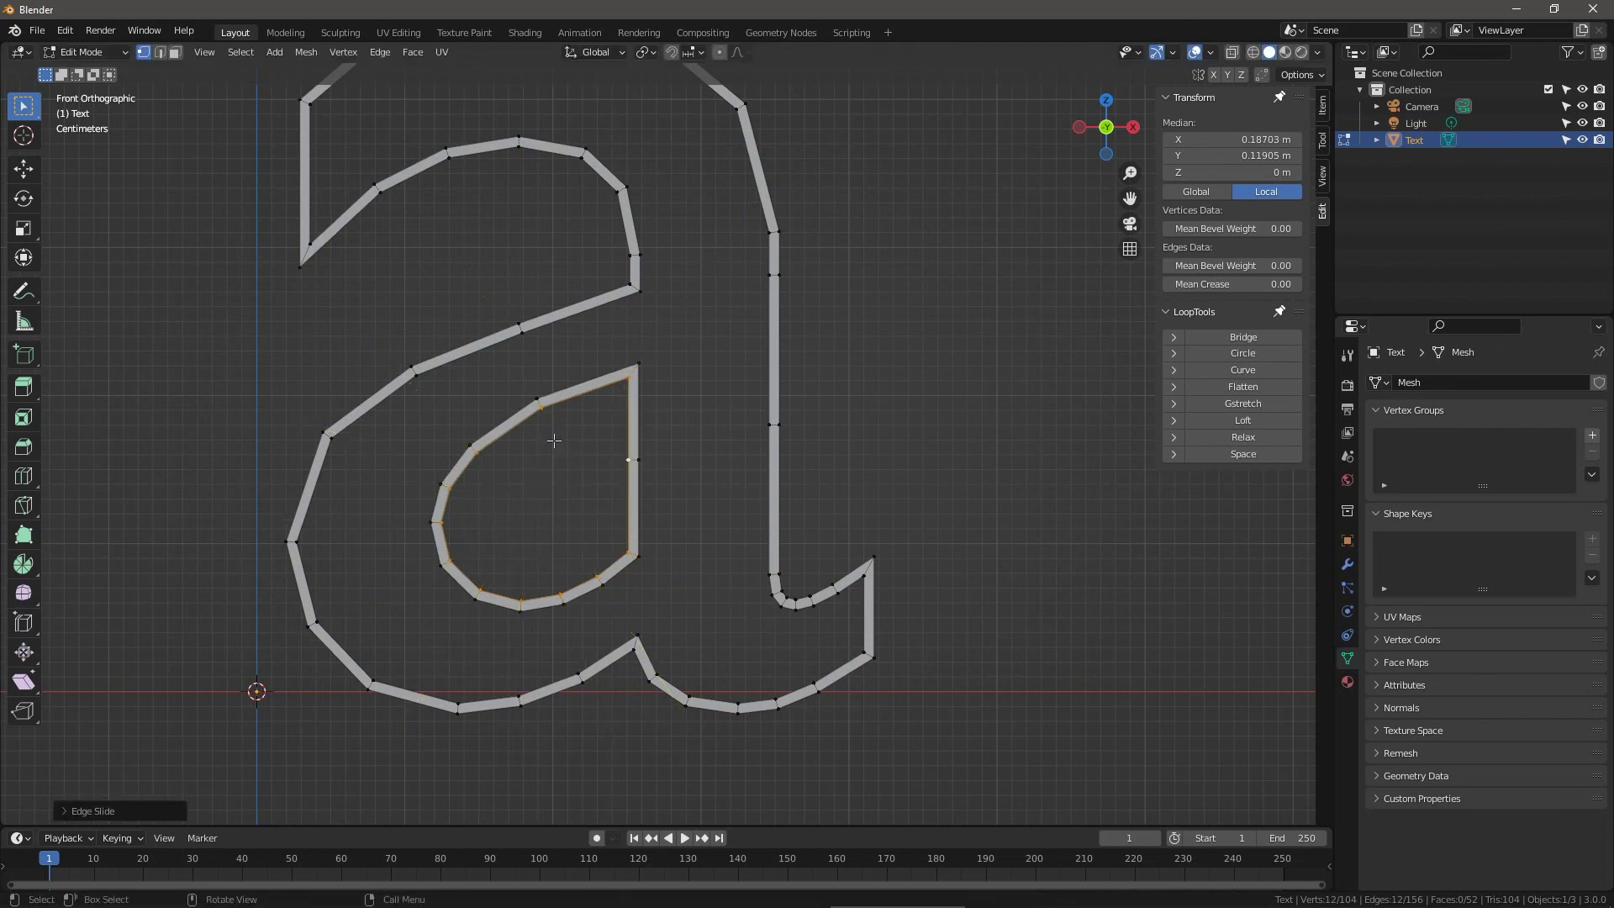
middle_click_drag(558, 465, 641, 472, "shift")
scroll(601, 386, "down", 2)
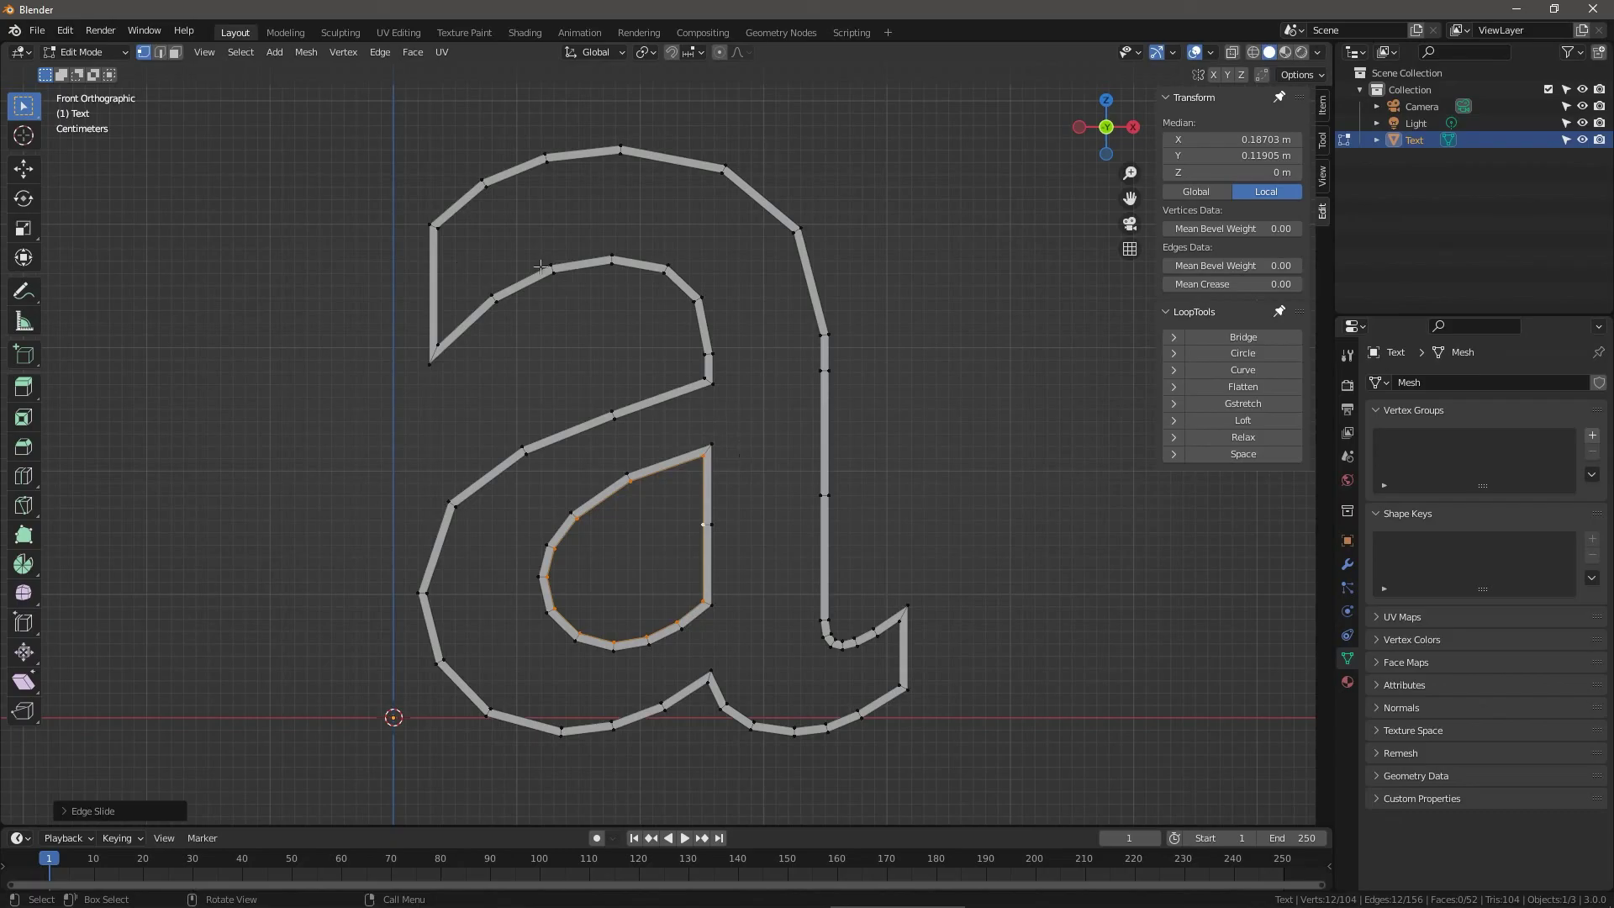
Fill faces along the a's top arc, right shoulder and bottom-right curve.
key("2")
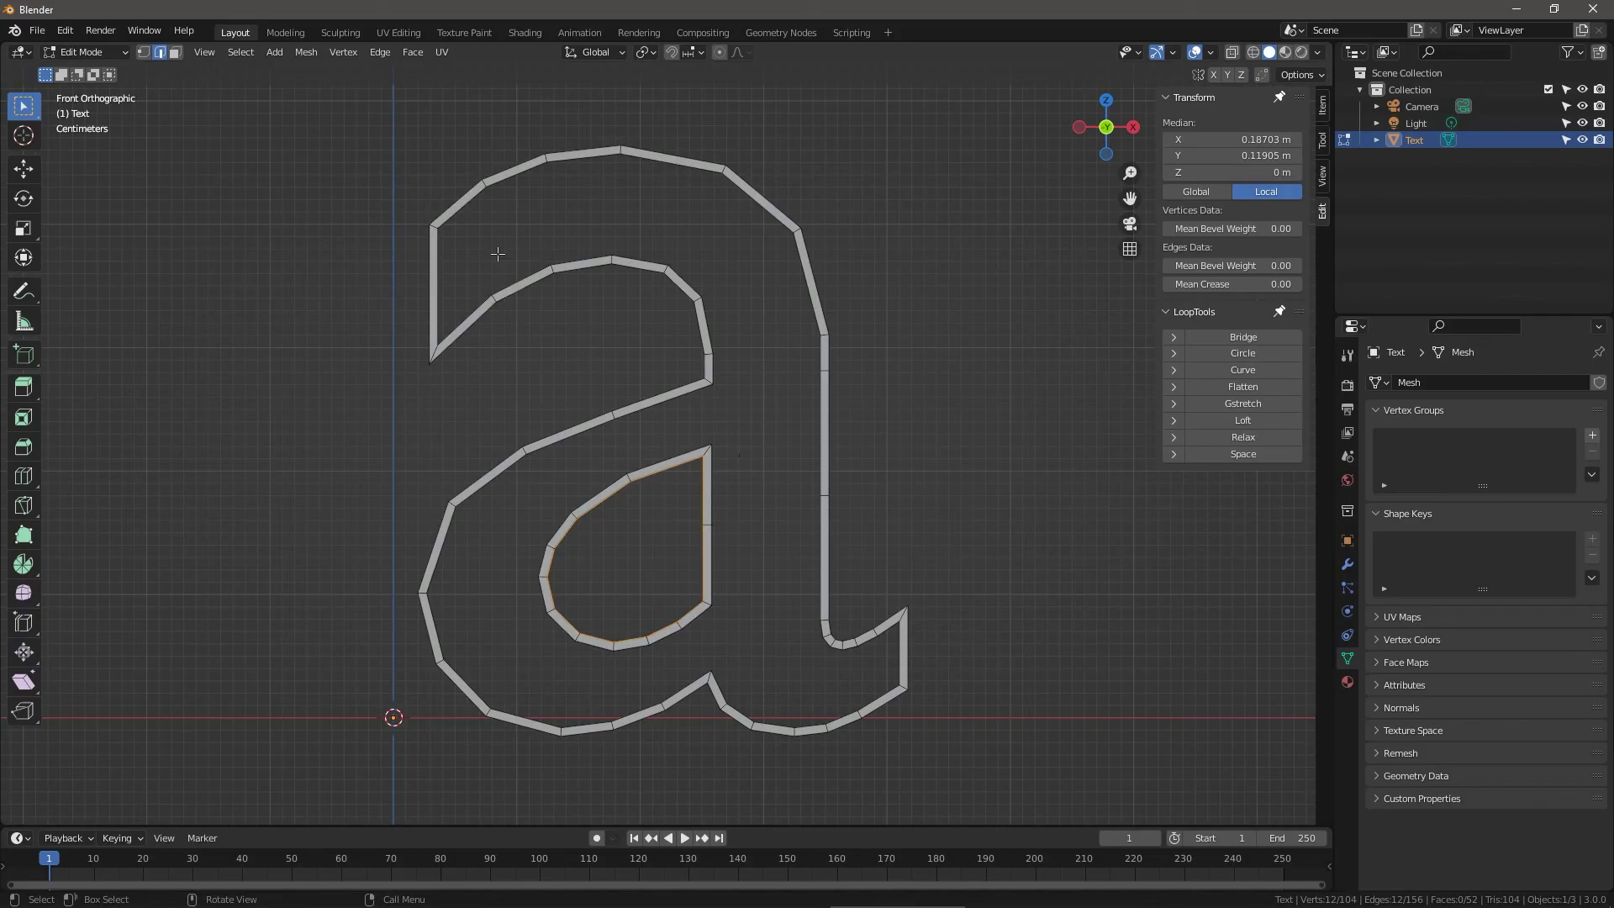
left_click(438, 281)
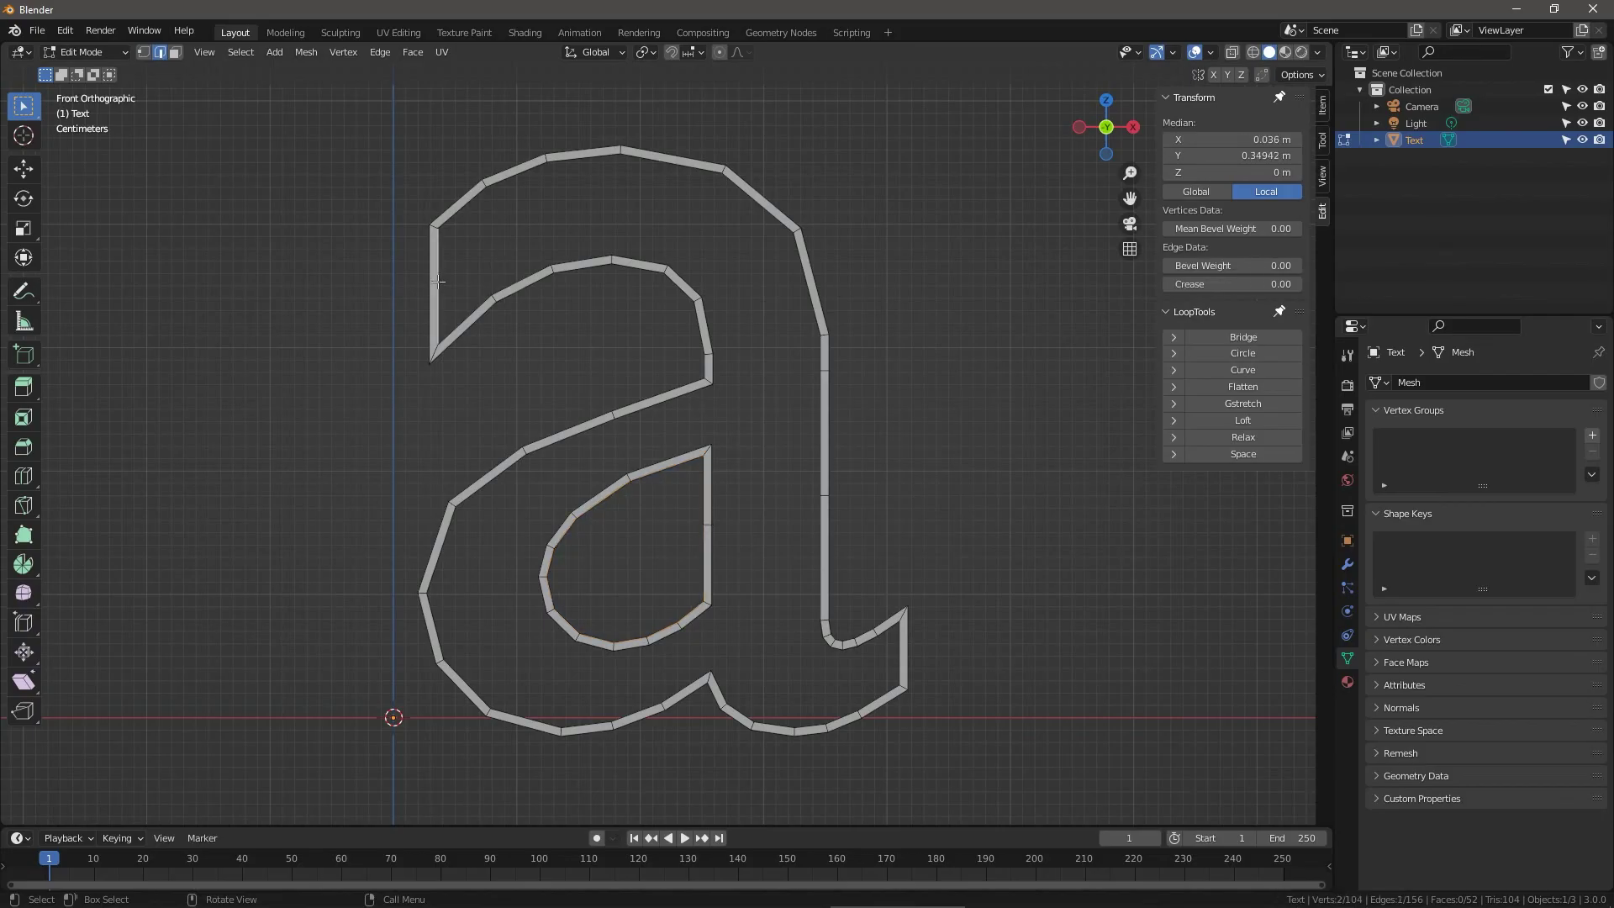
key("f")
key("f")
key("f")
key("f")
key("f")
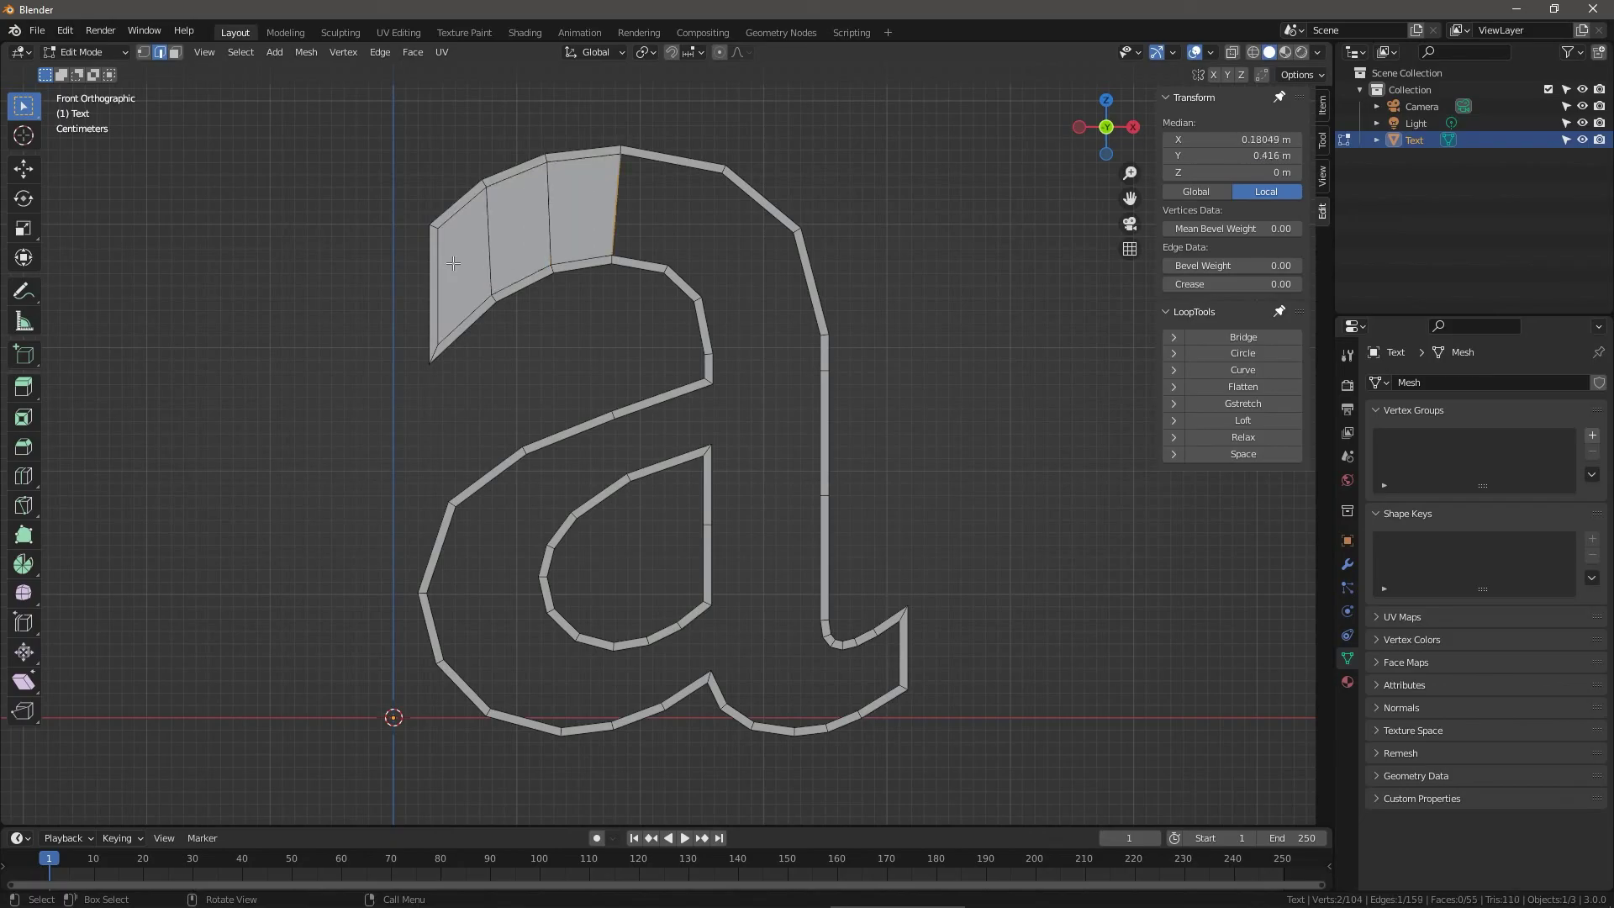
key("f")
key("f")
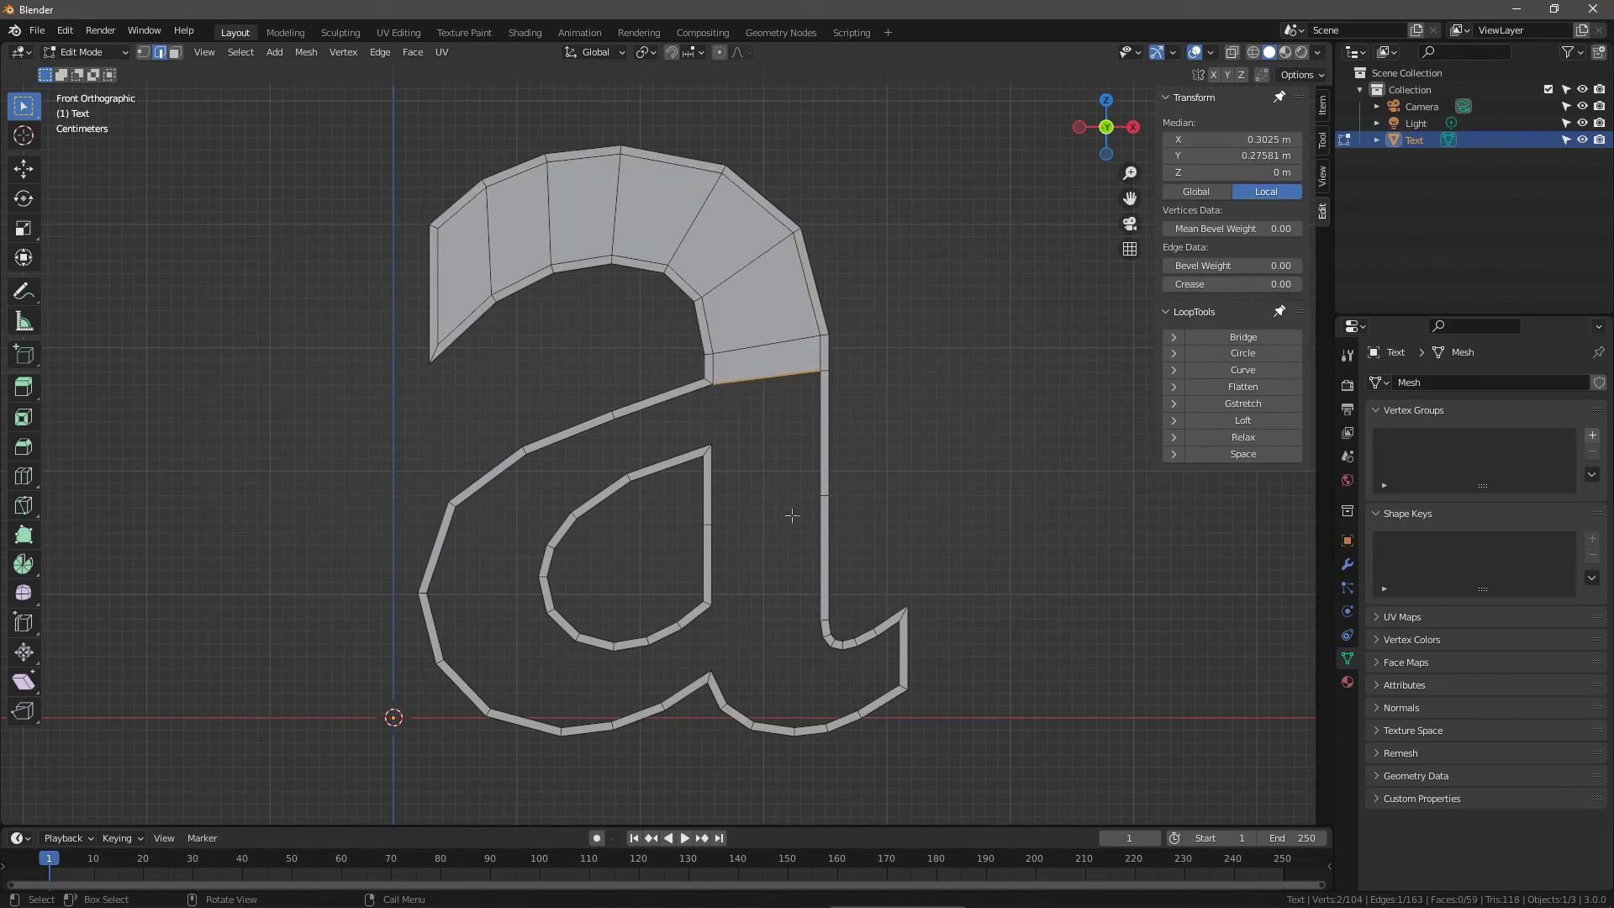
left_click(899, 660)
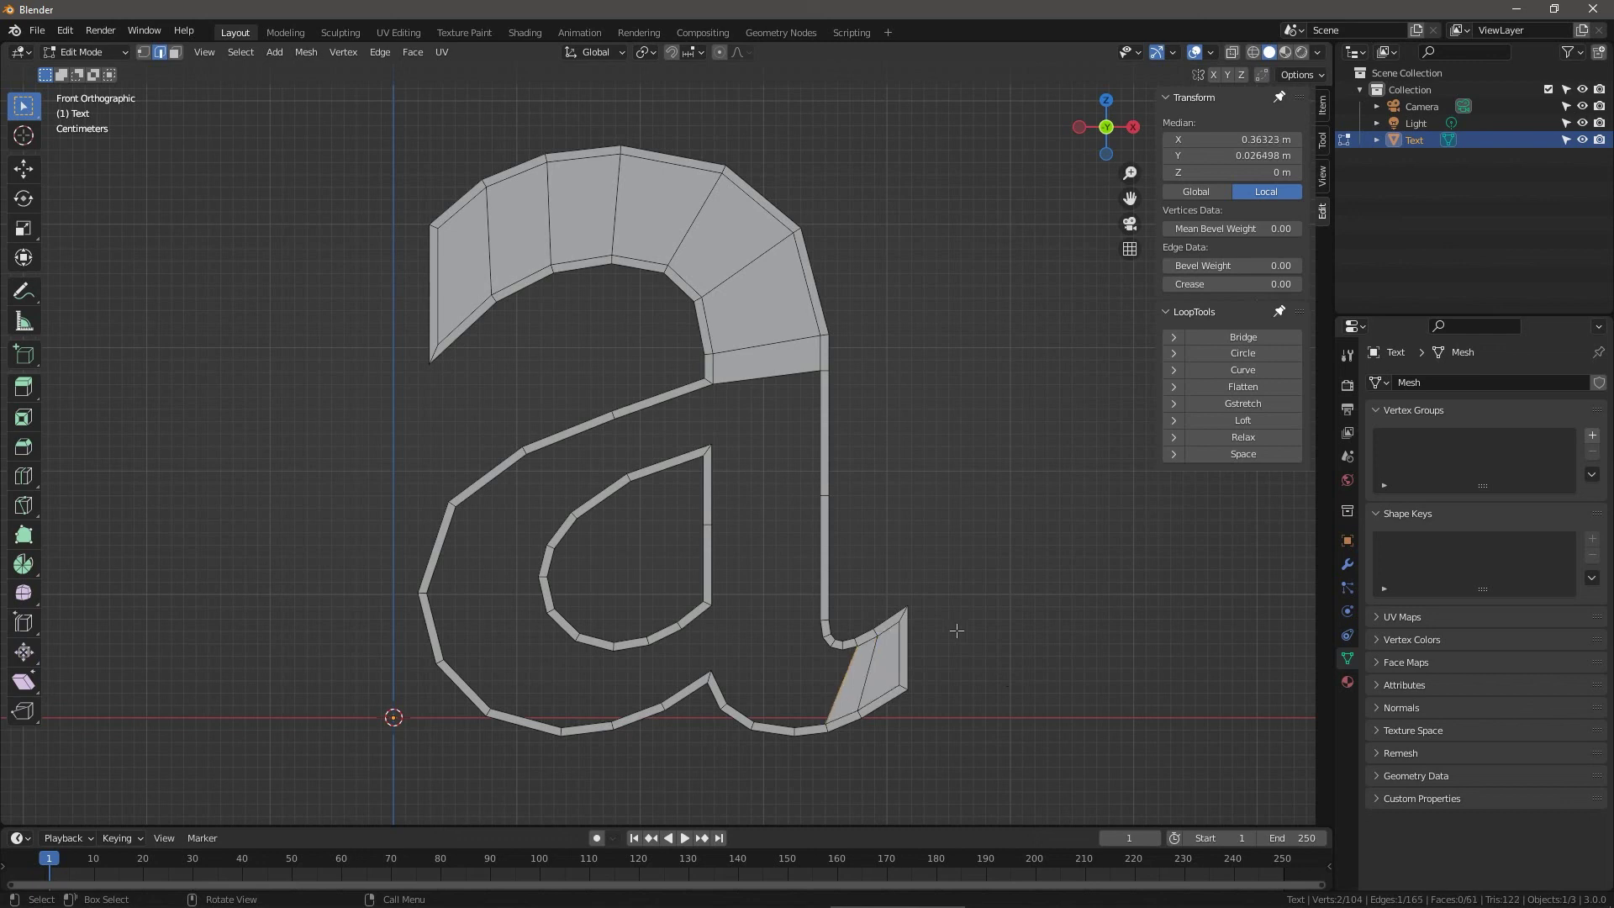
key("f")
key("f")
key("f")
key("f")
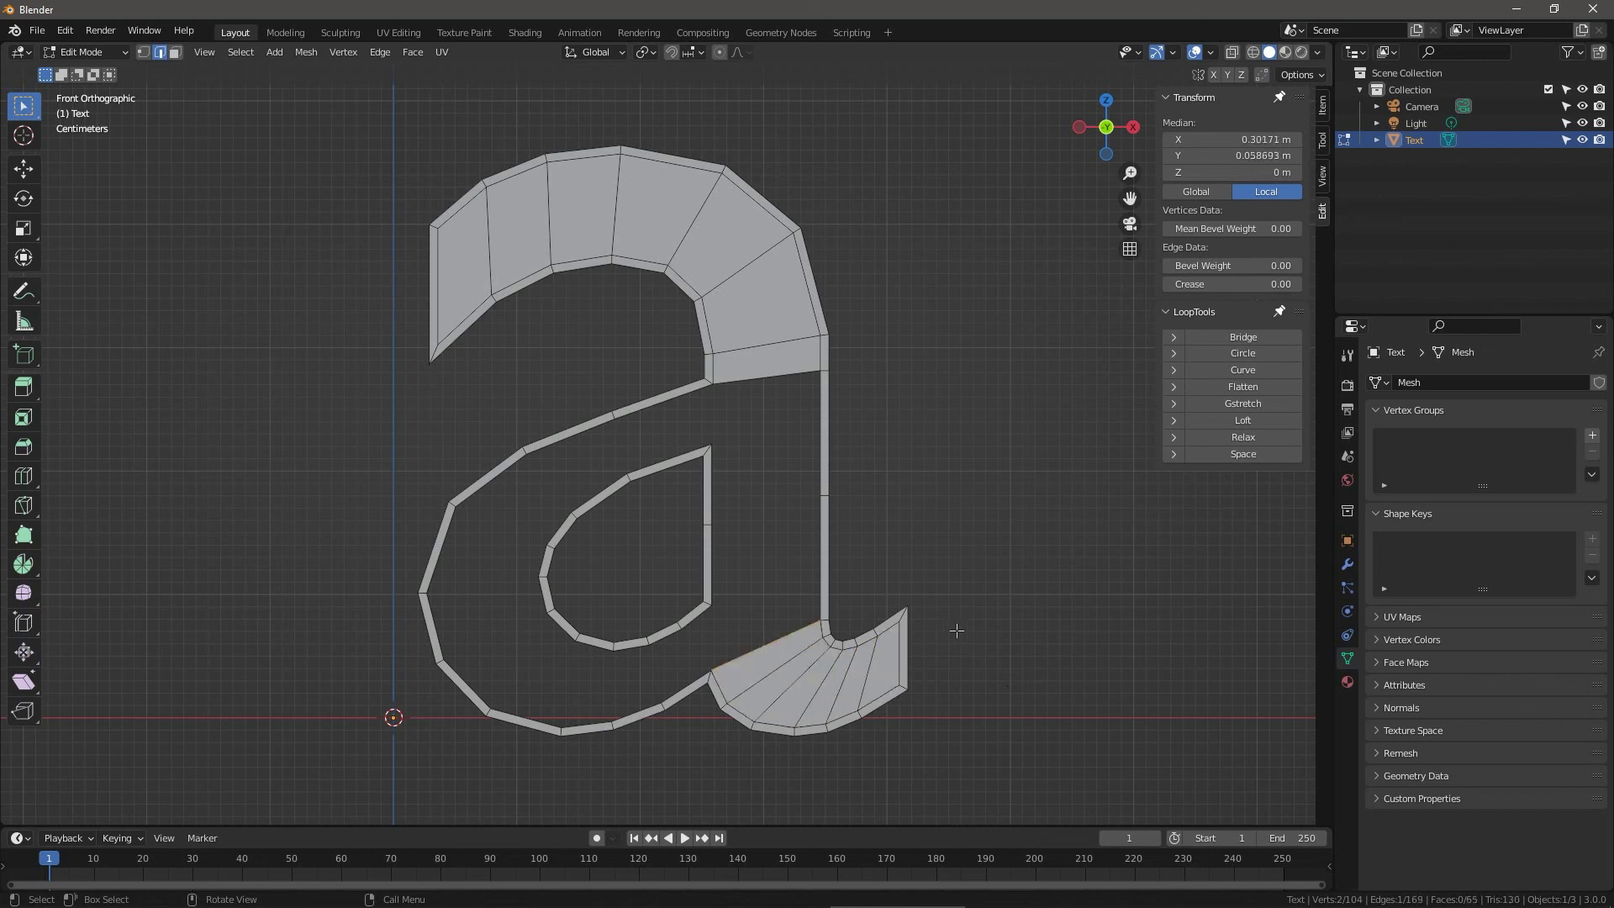
Connect the upper joint vertex to the inner loop's top corner with a new edge, undoing a triangular fill.
left_click(881, 485)
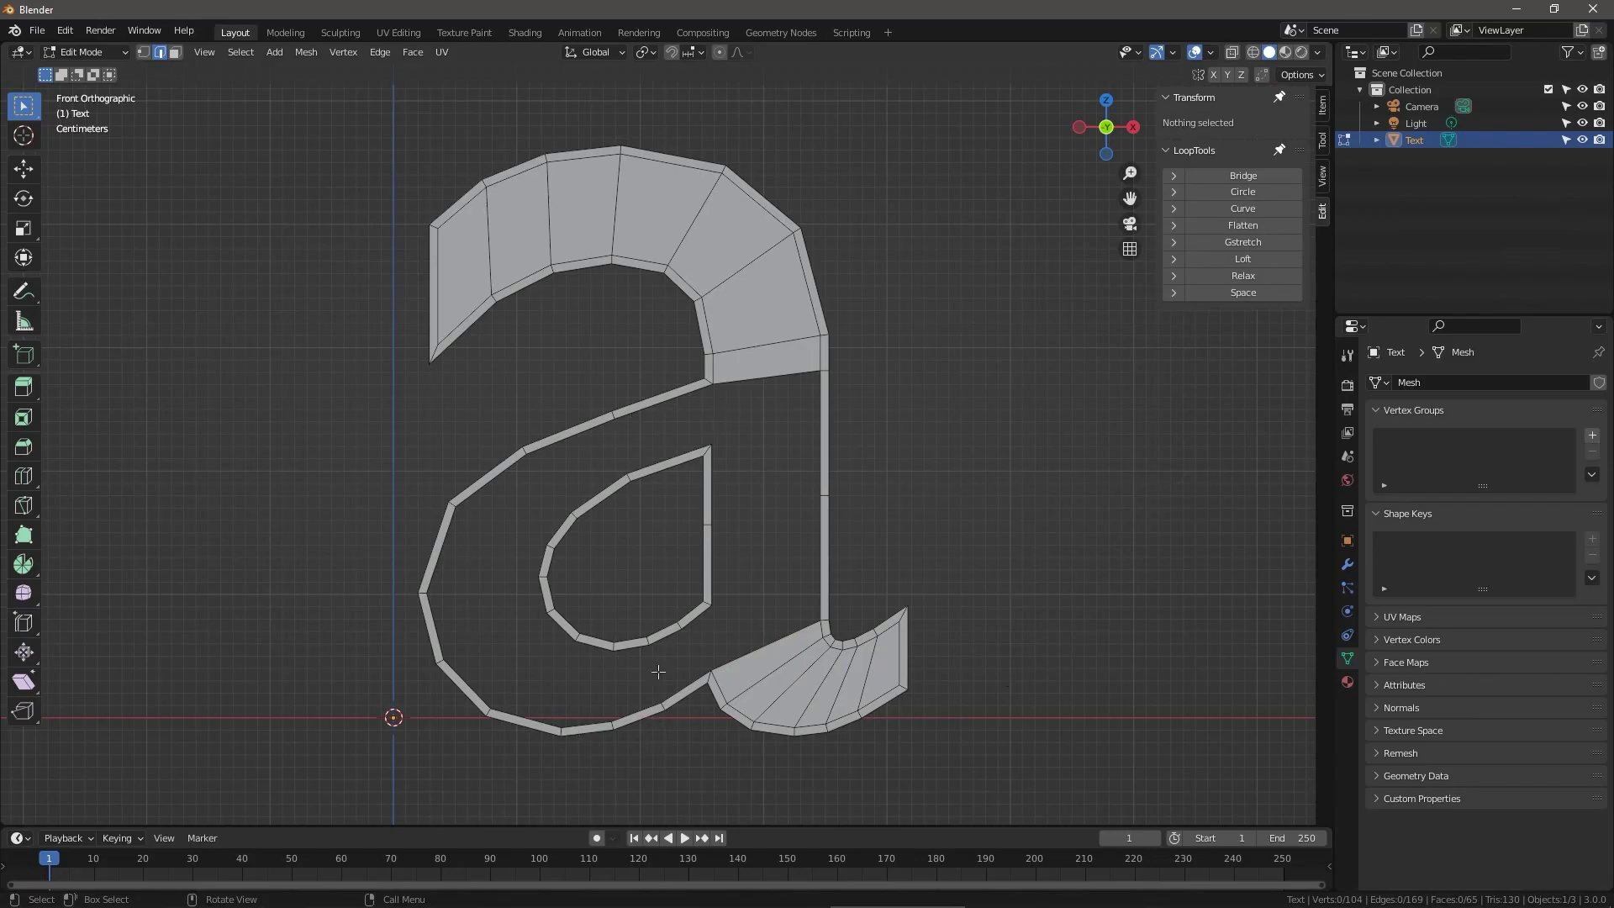
scroll(671, 496, "up", 2)
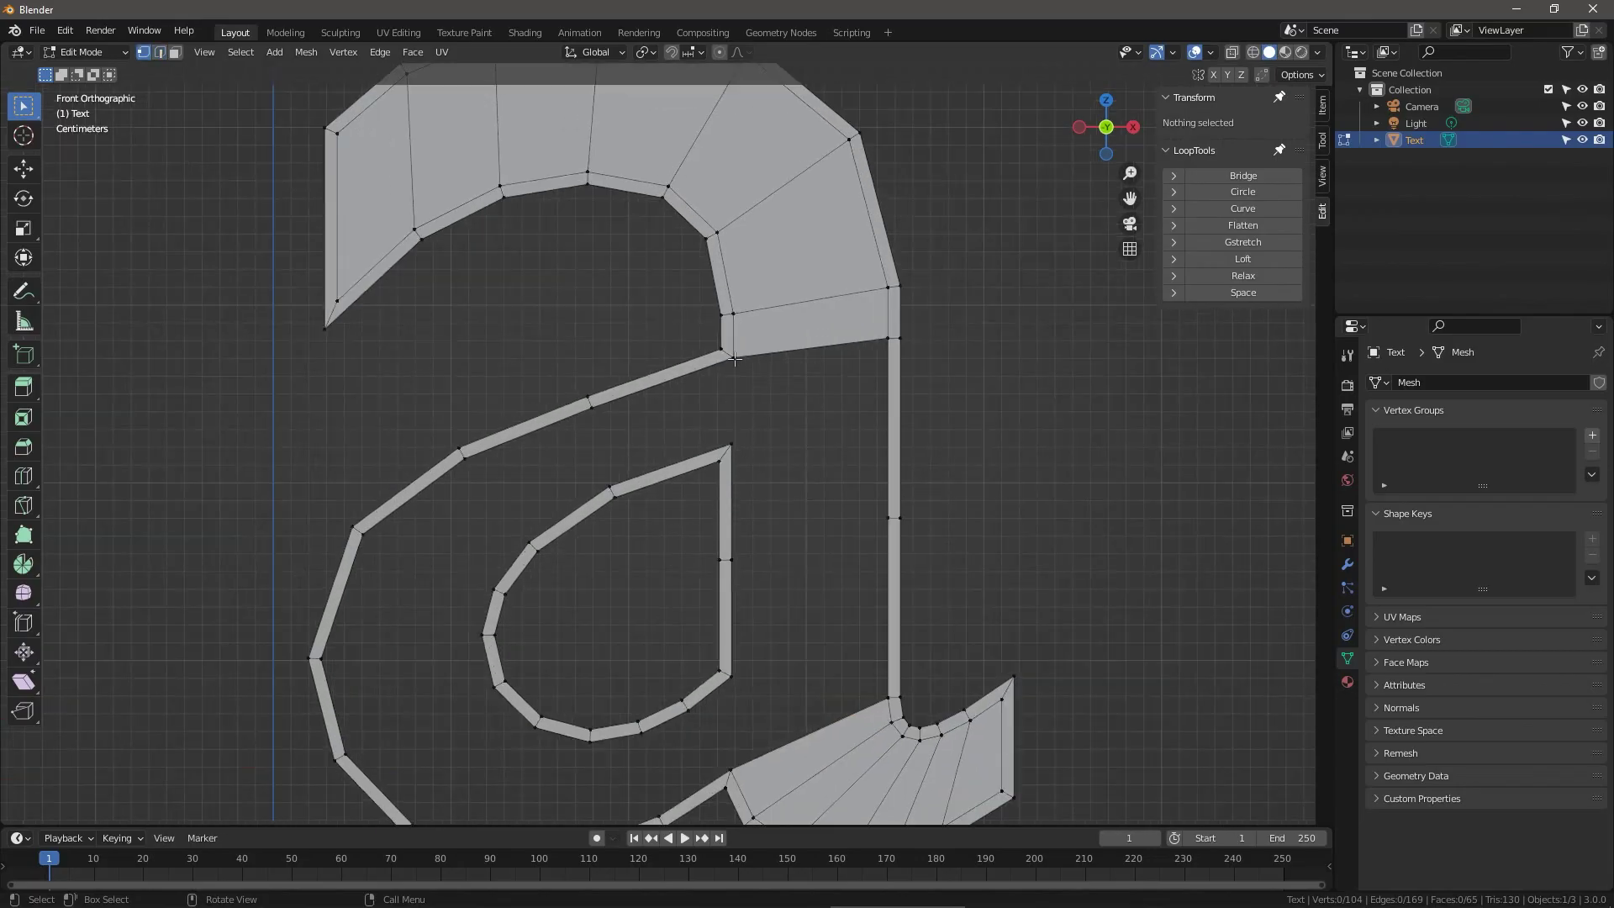
left_click(734, 358)
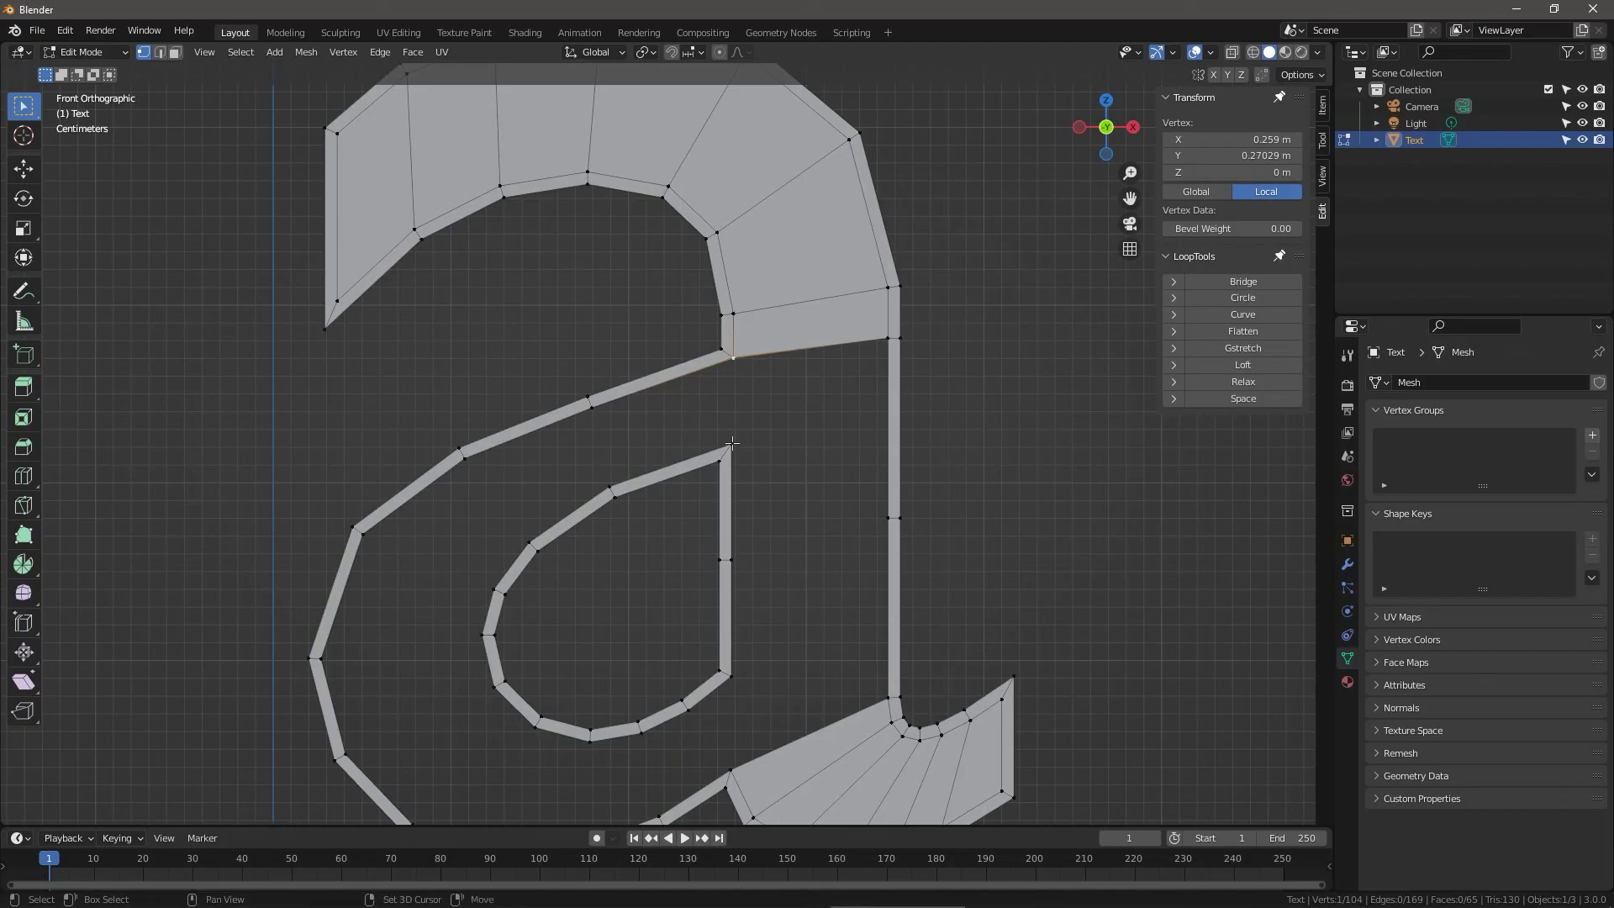
left_click(732, 445, "shift")
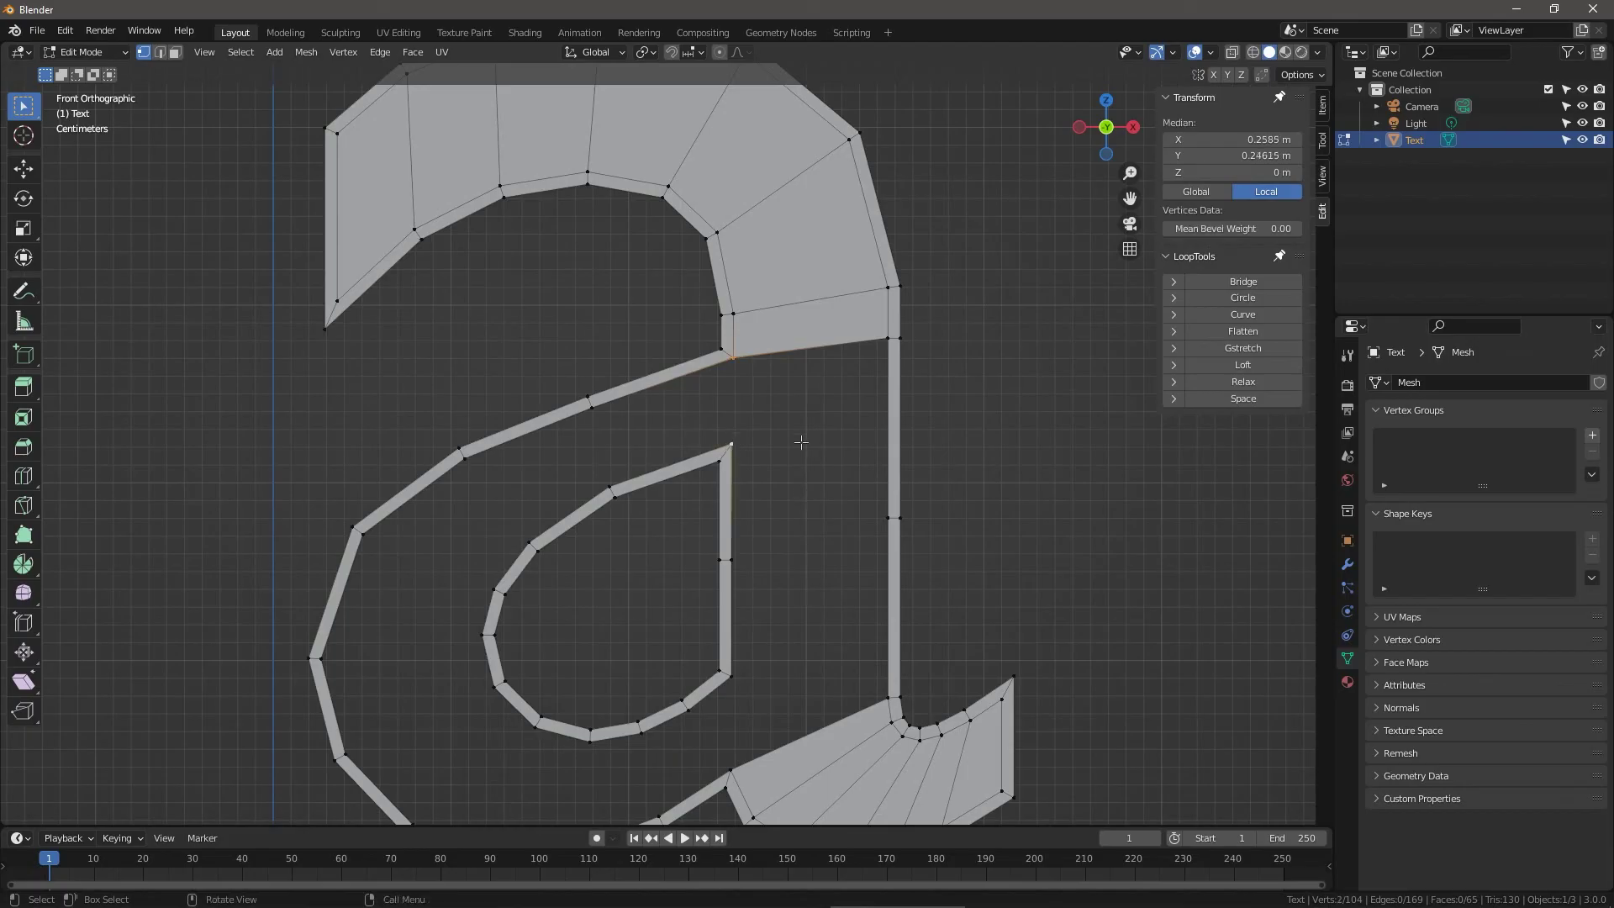
key("f")
left_click(801, 442)
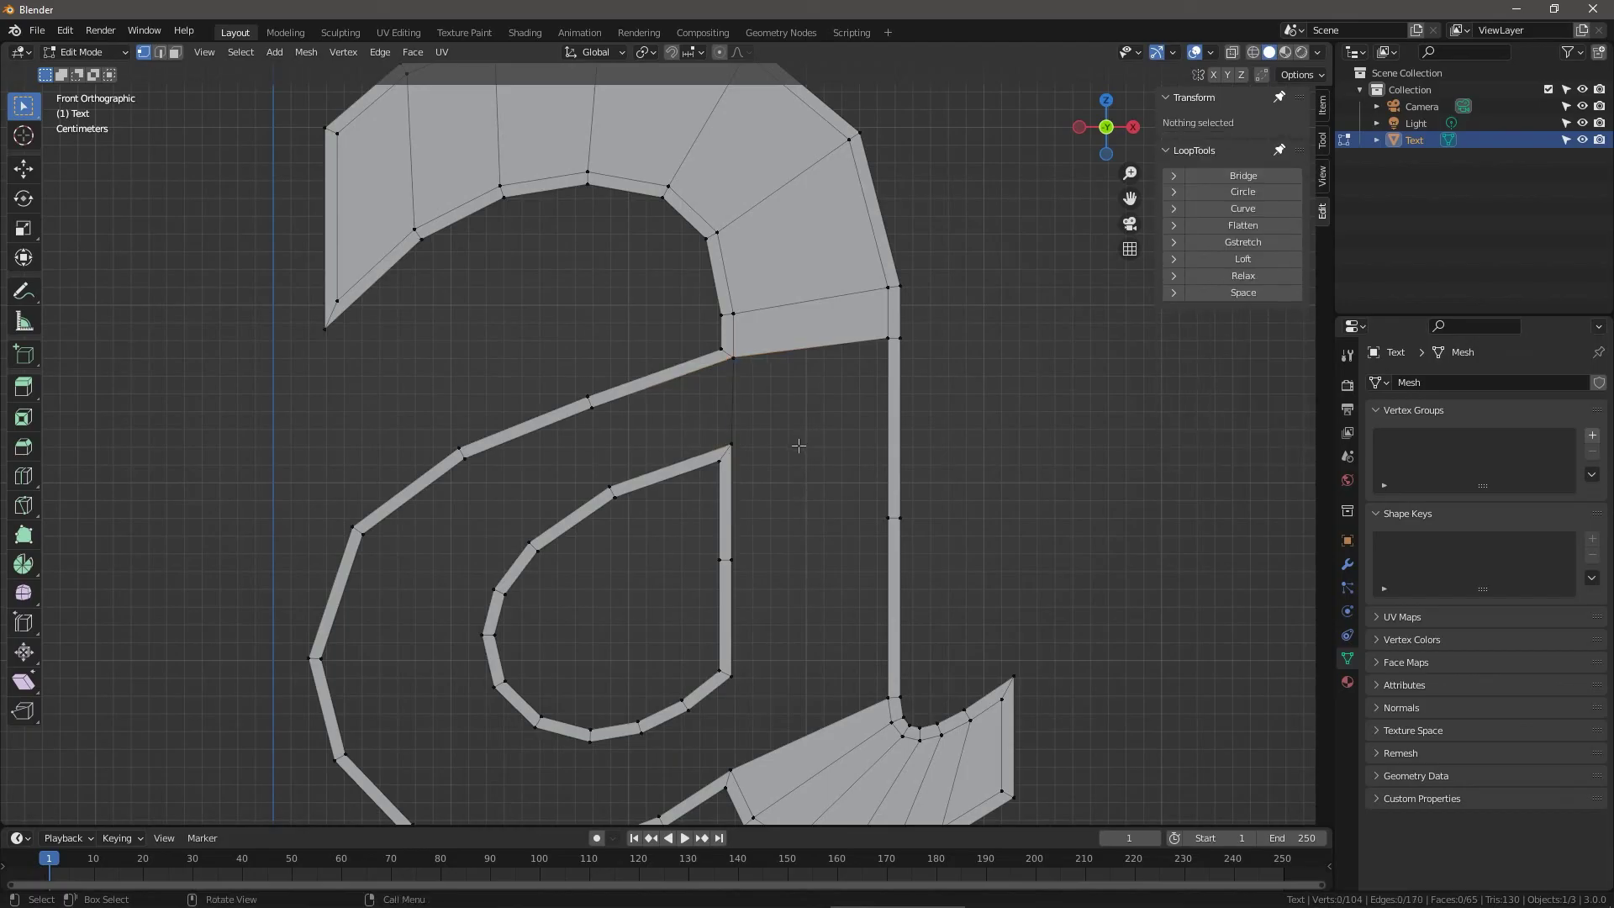
key("2")
left_click(735, 397)
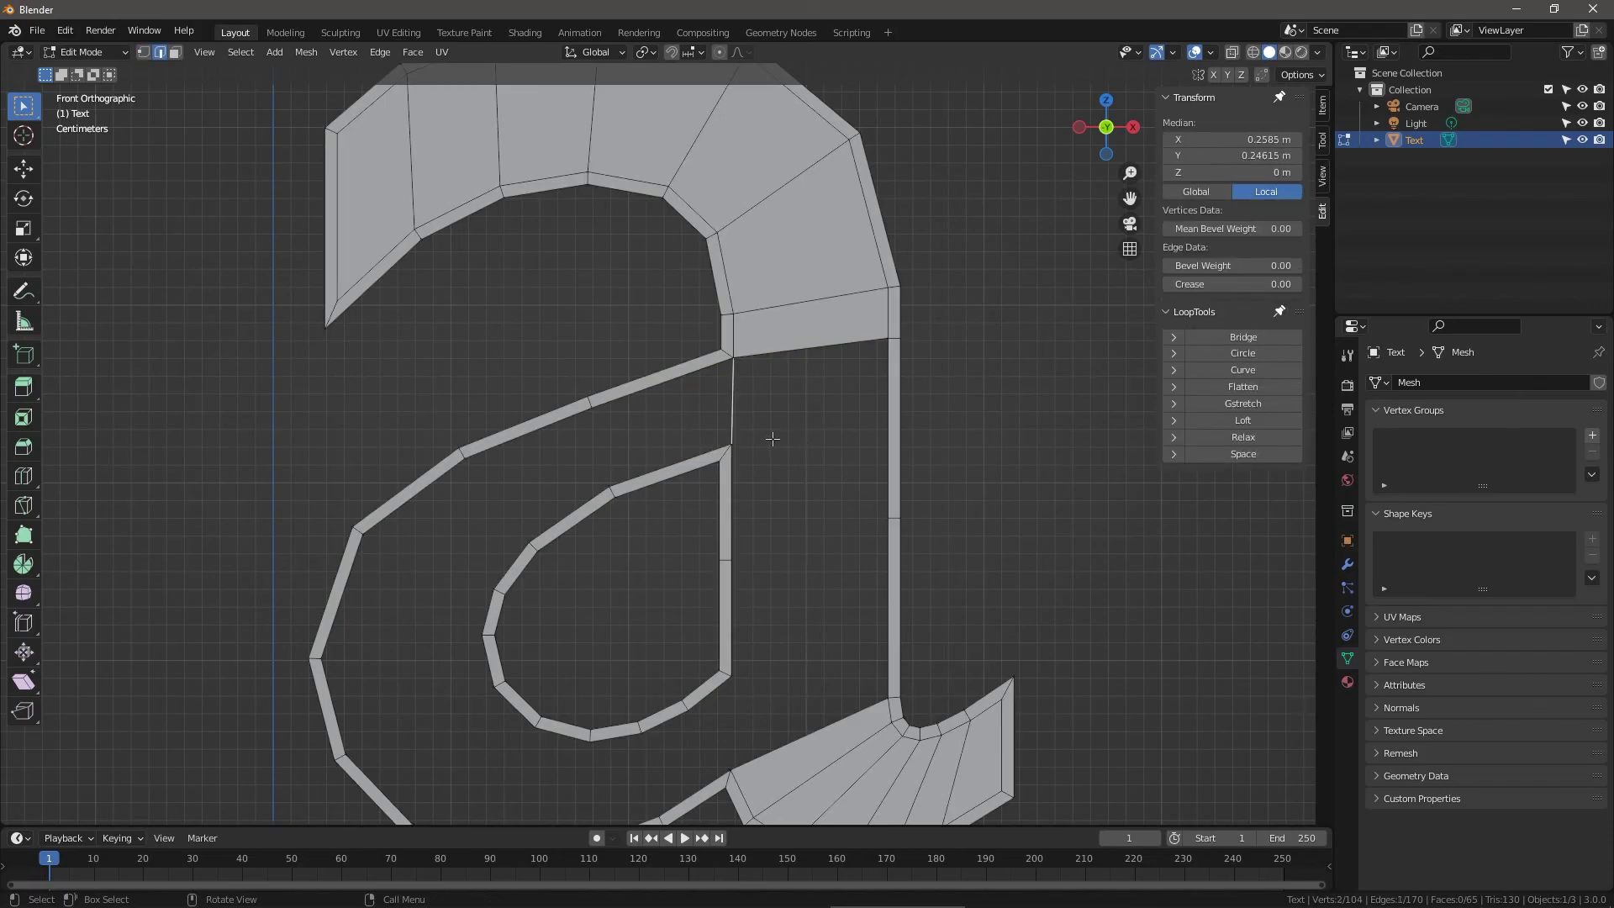
key("f")
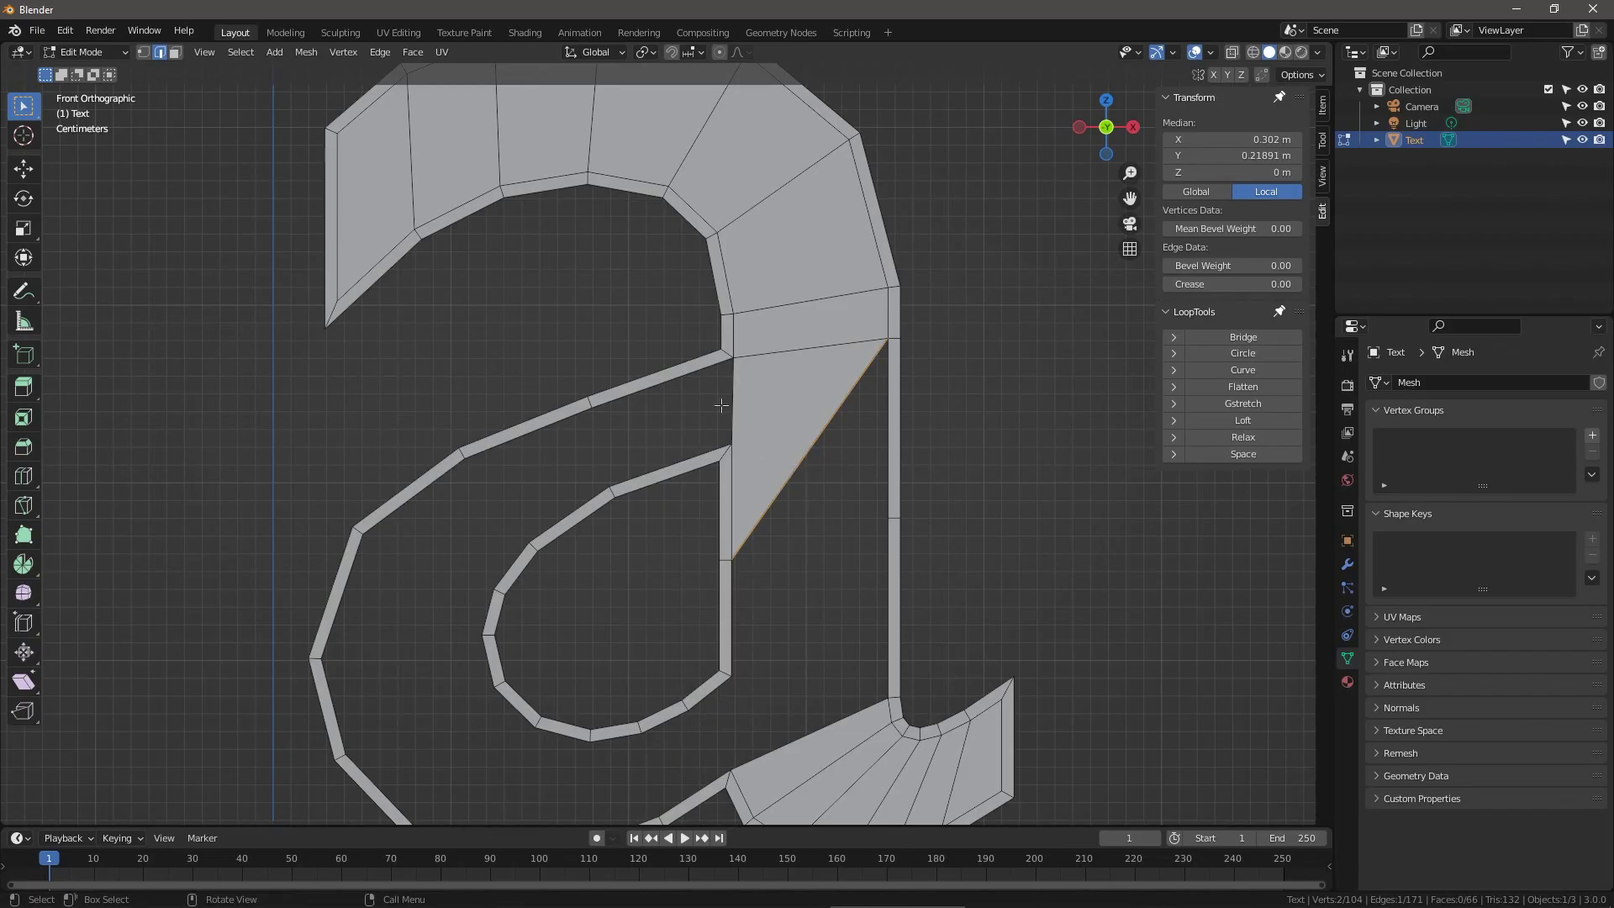
key("ctrl+z")
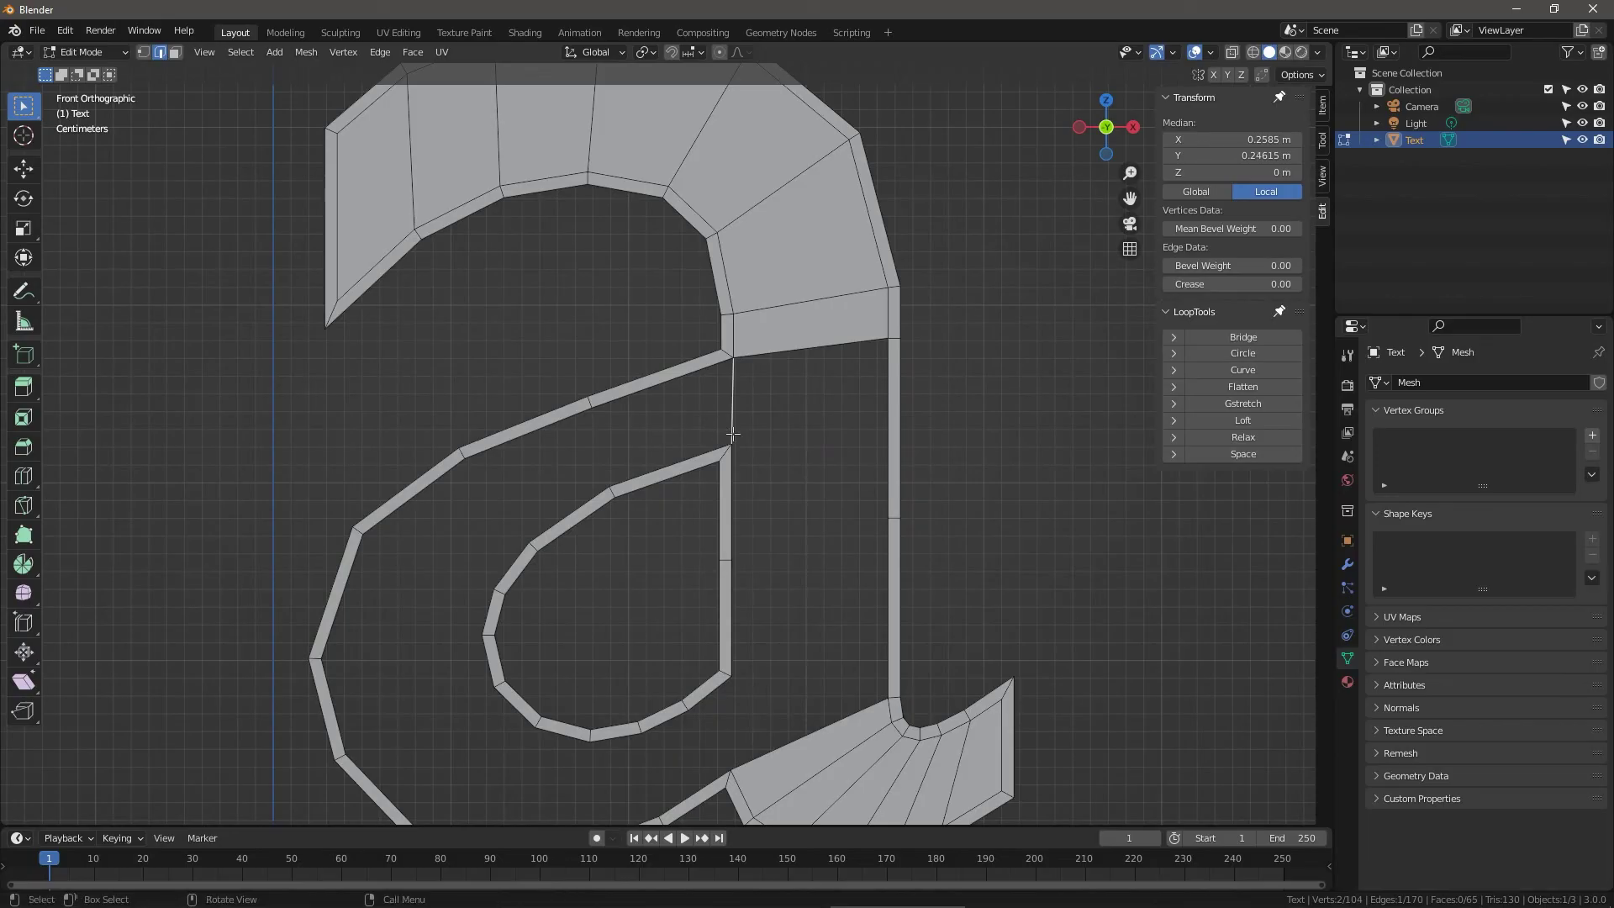
Fill quad faces down the inner strip between the left stroke and the counter.
key("1")
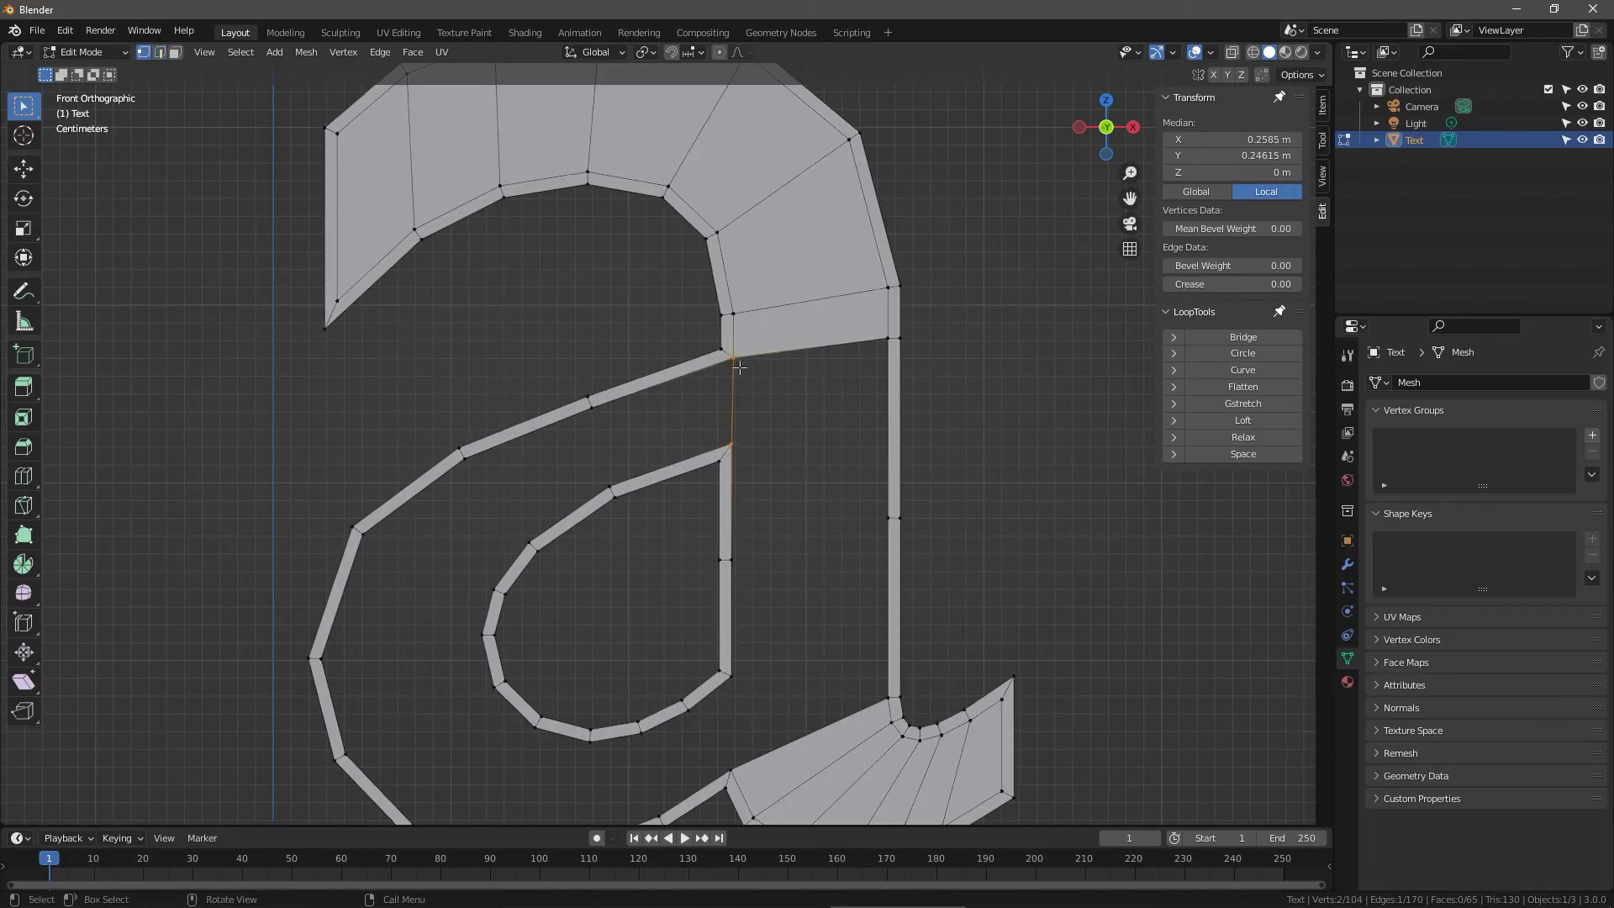
left_click(592, 410, "shift")
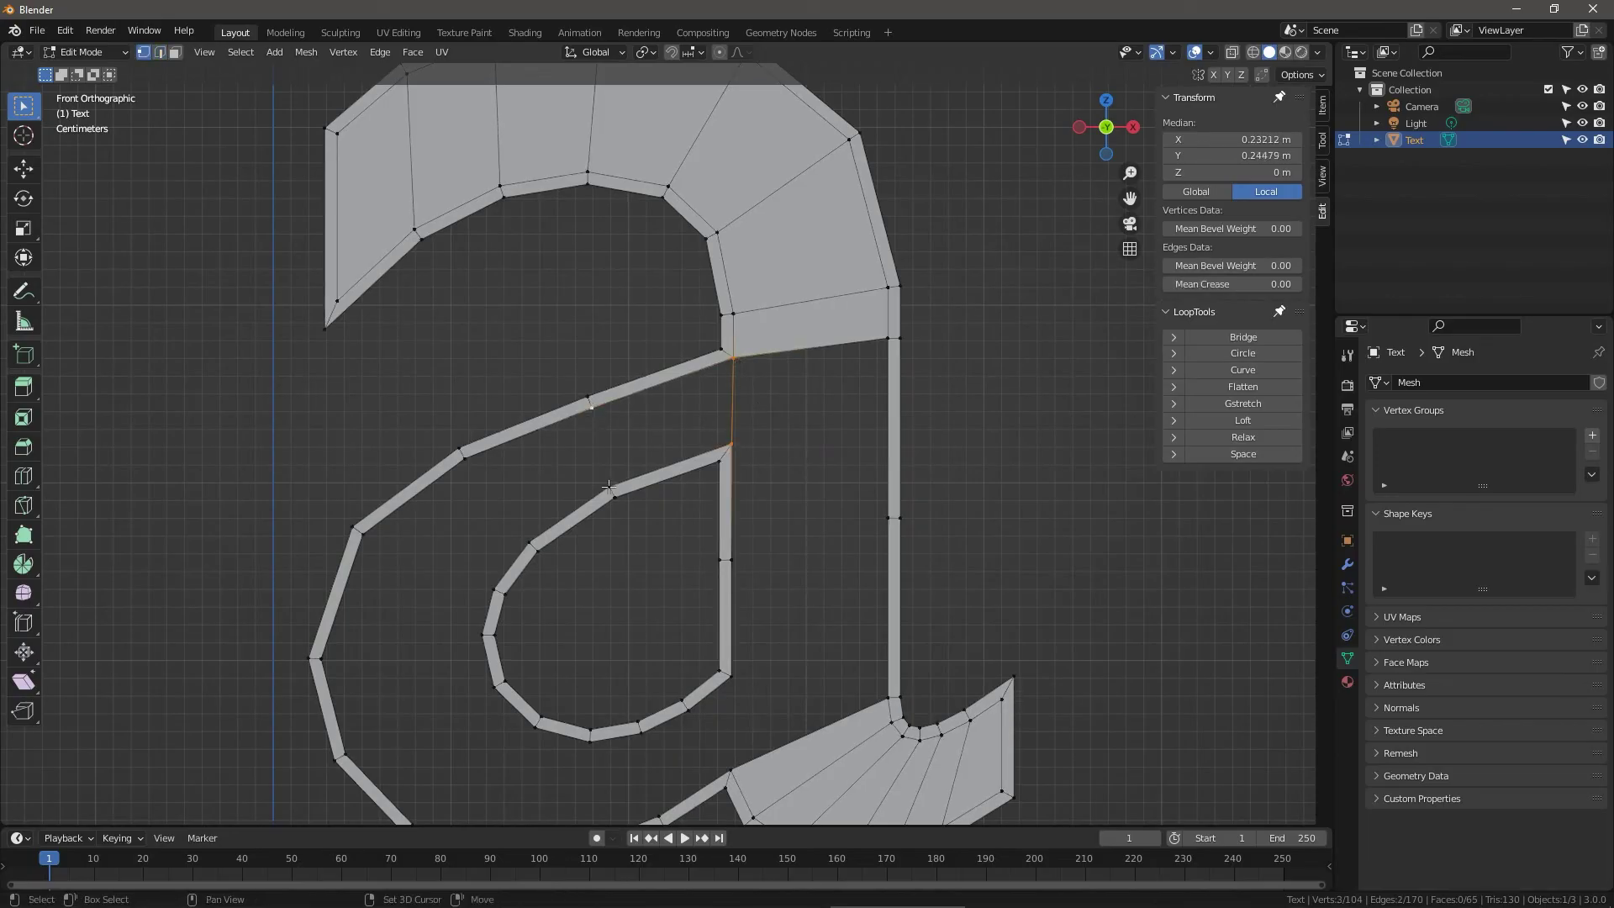
left_click(610, 487, "shift")
key("f")
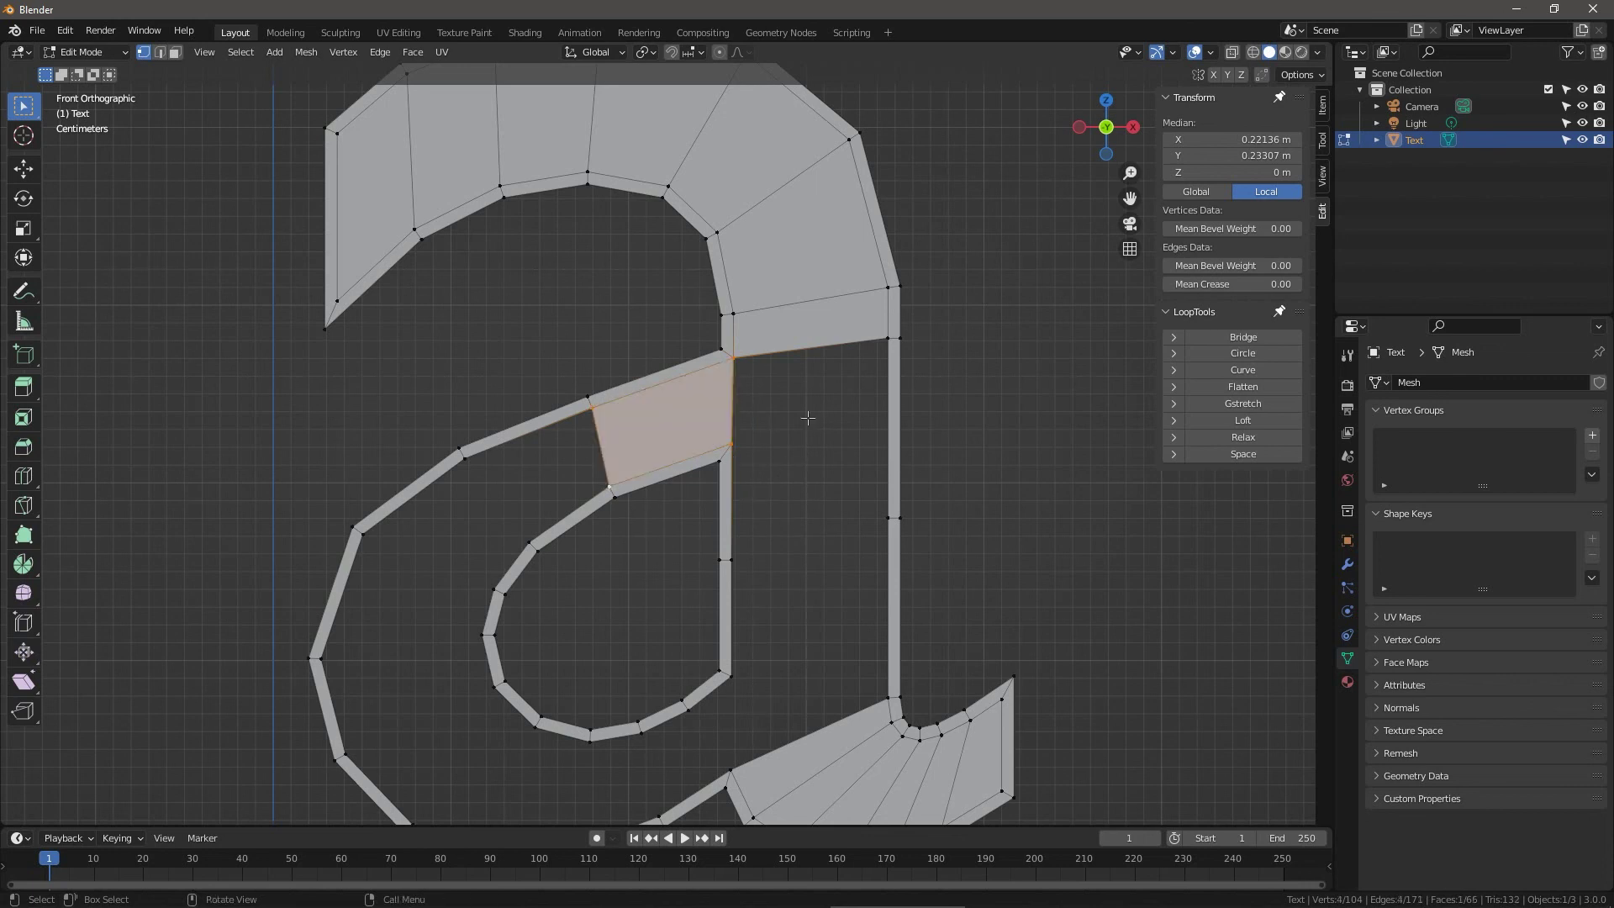
key("2")
left_click(605, 450)
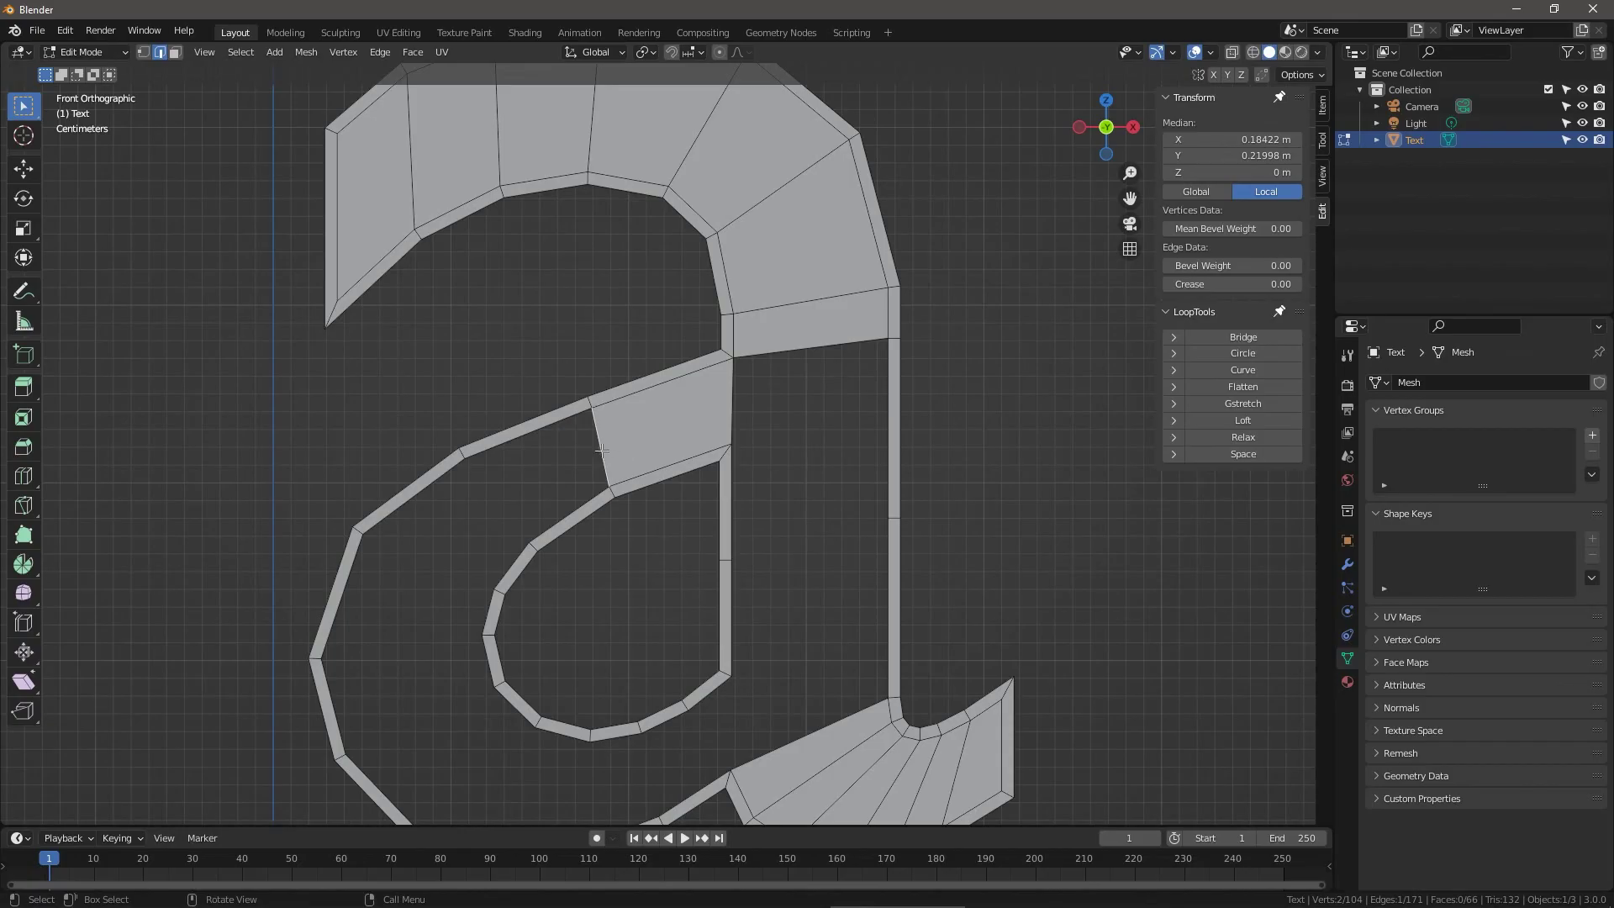
scroll(602, 451, "down", 1)
key("f")
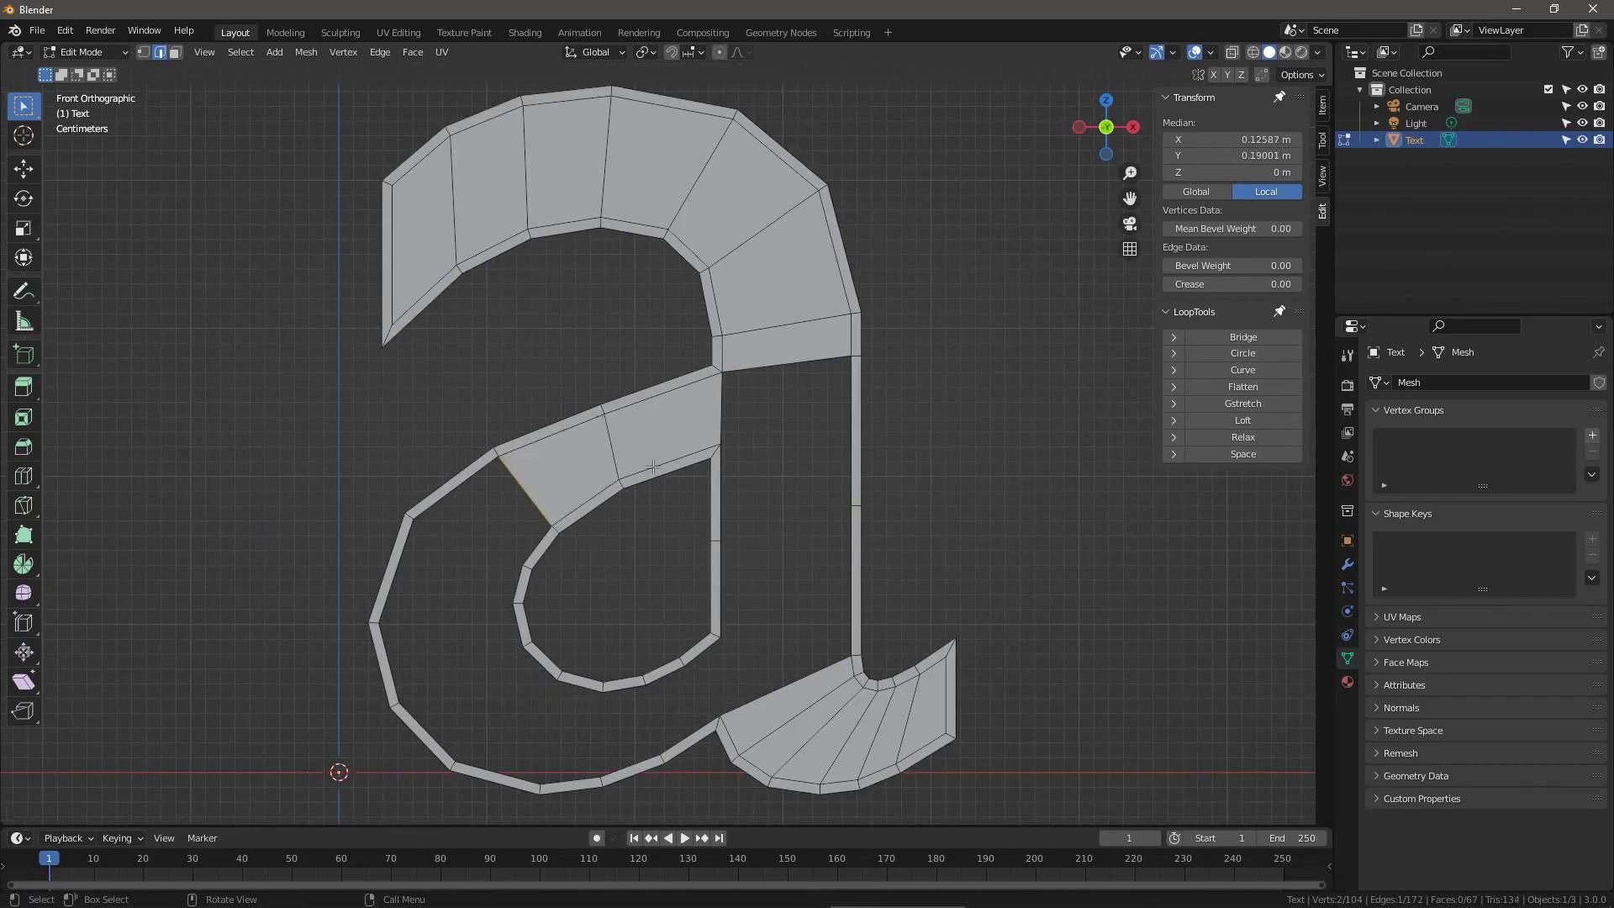
key("f")
key("f")
key("f")
key("f")
key("f")
key("f")
key("f")
key("f")
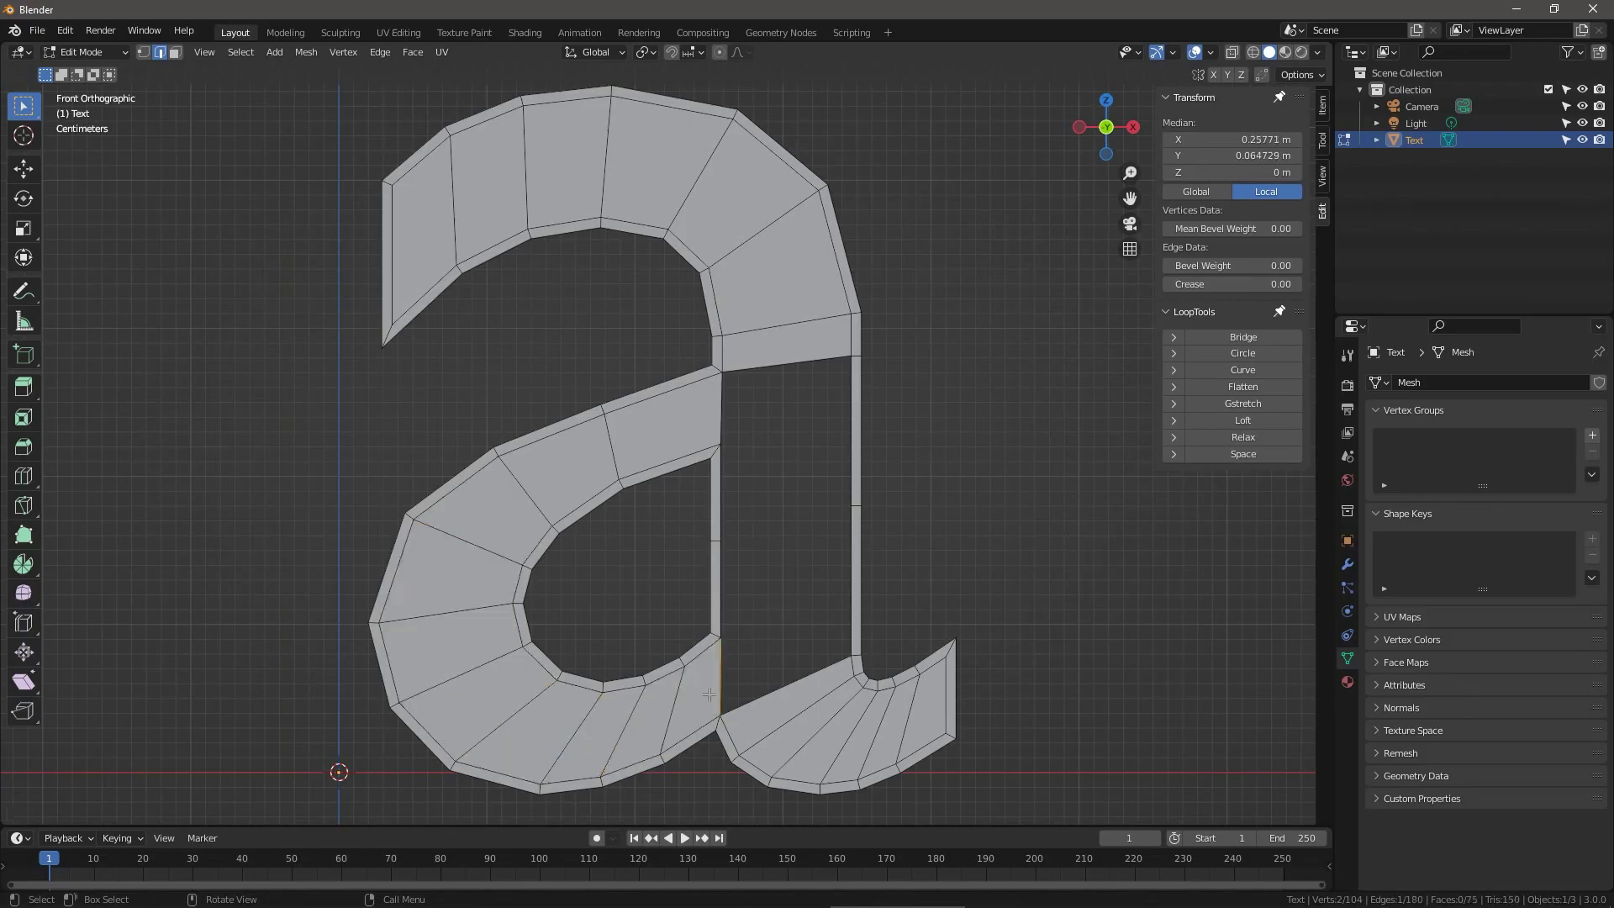
scroll(756, 674, "up", 1)
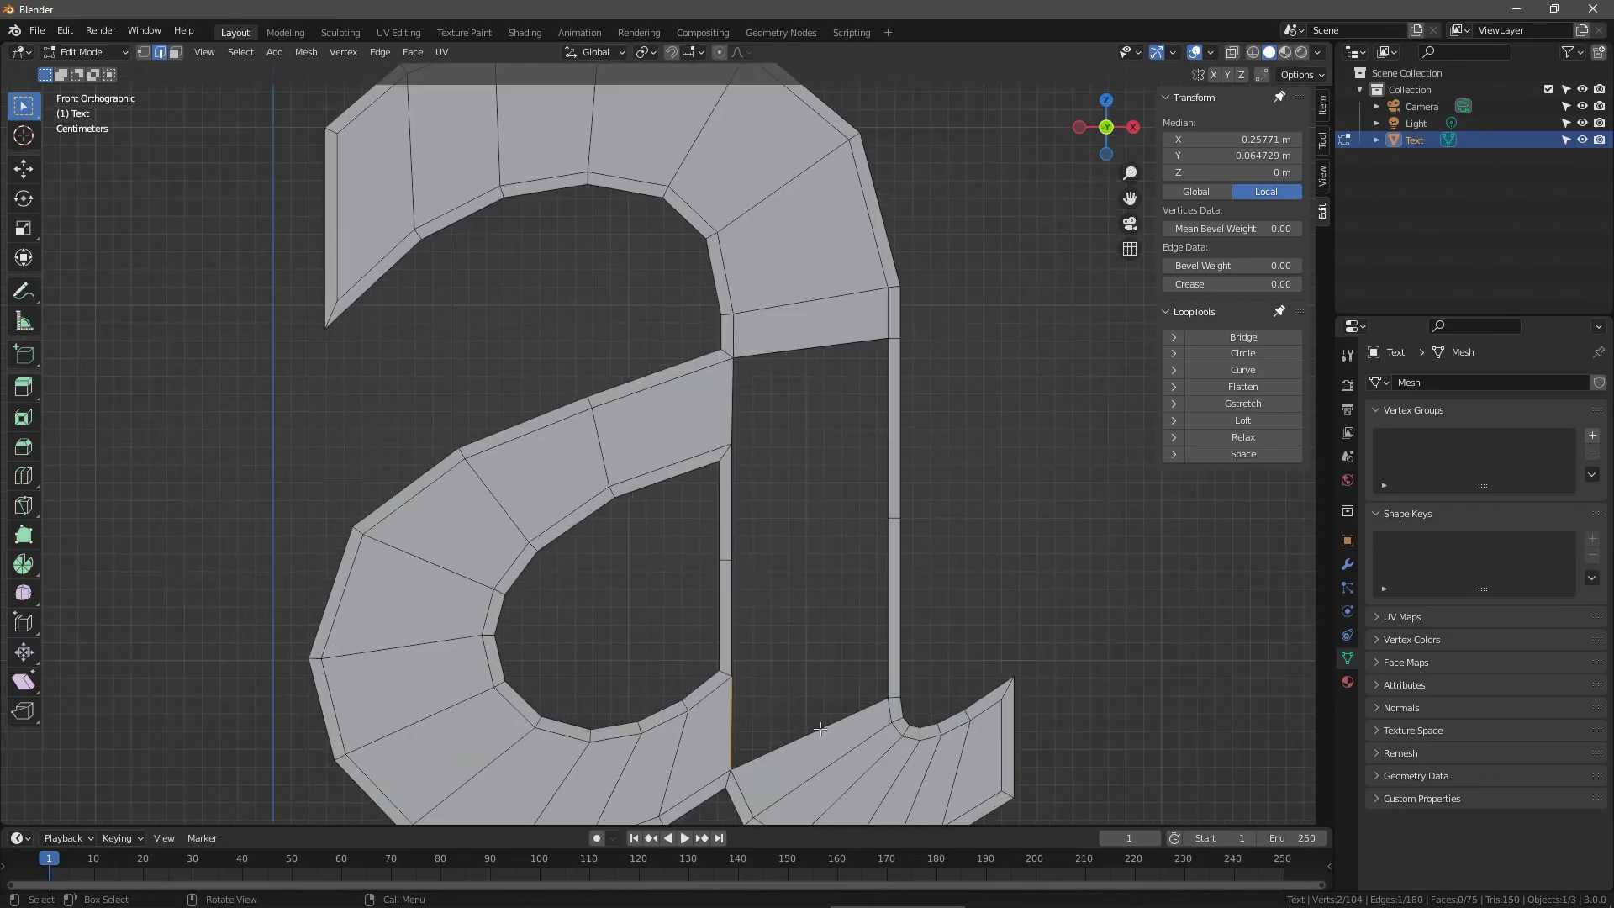
Add two loop cuts across the right stem, one upper and one lower.
left_click(773, 739)
key("ctrl+r")
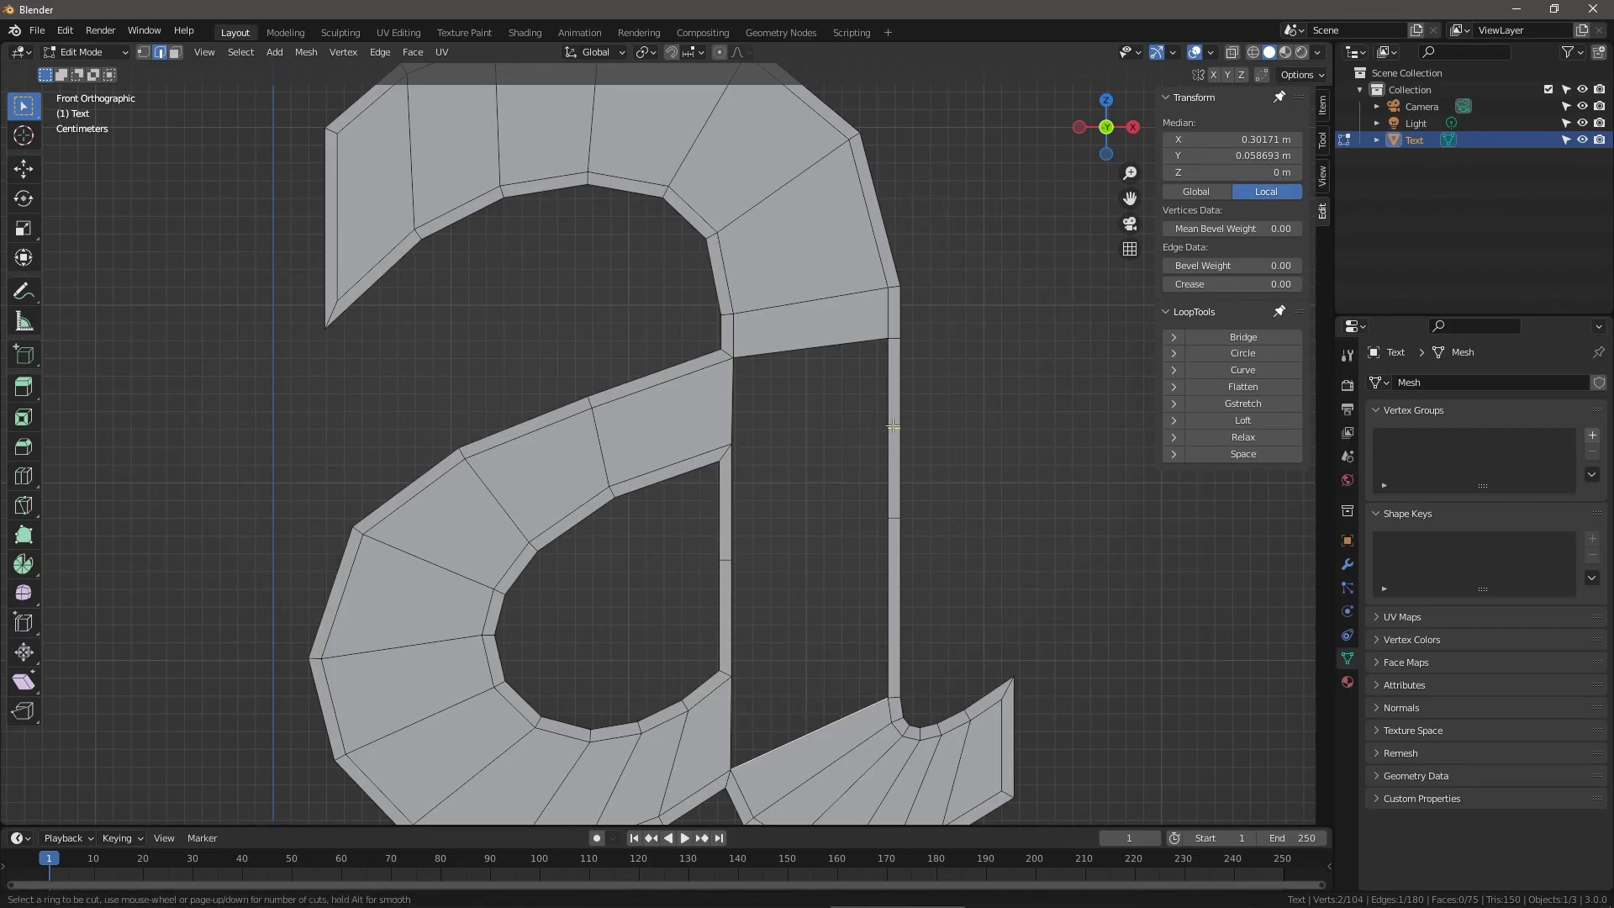
left_click(893, 428)
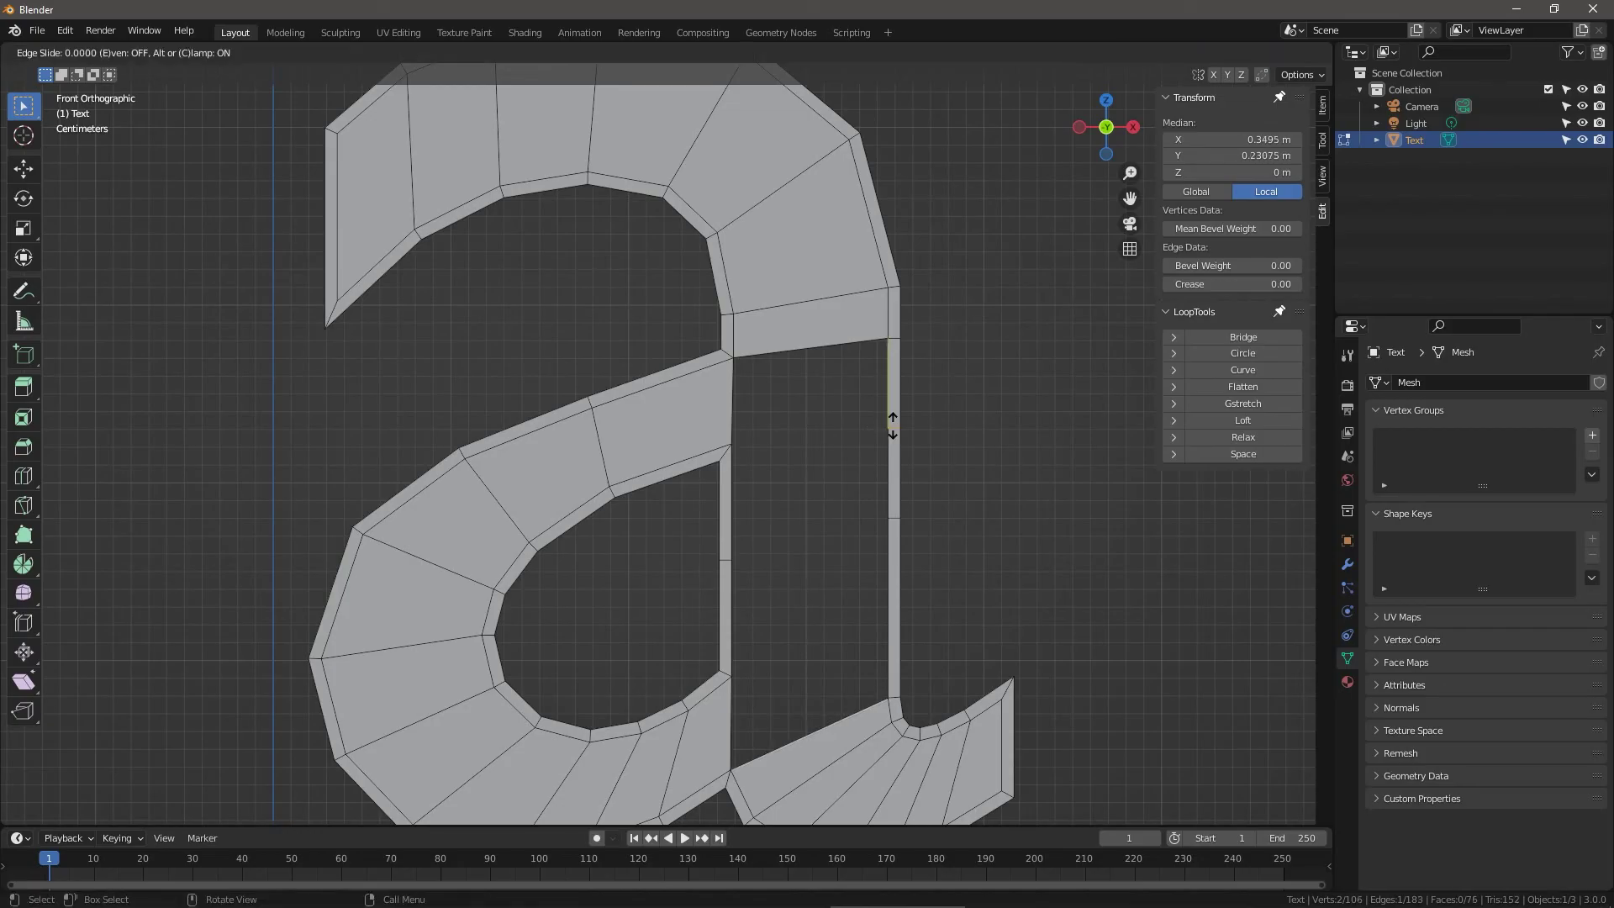
left_click(893, 427)
key("ctrl+r")
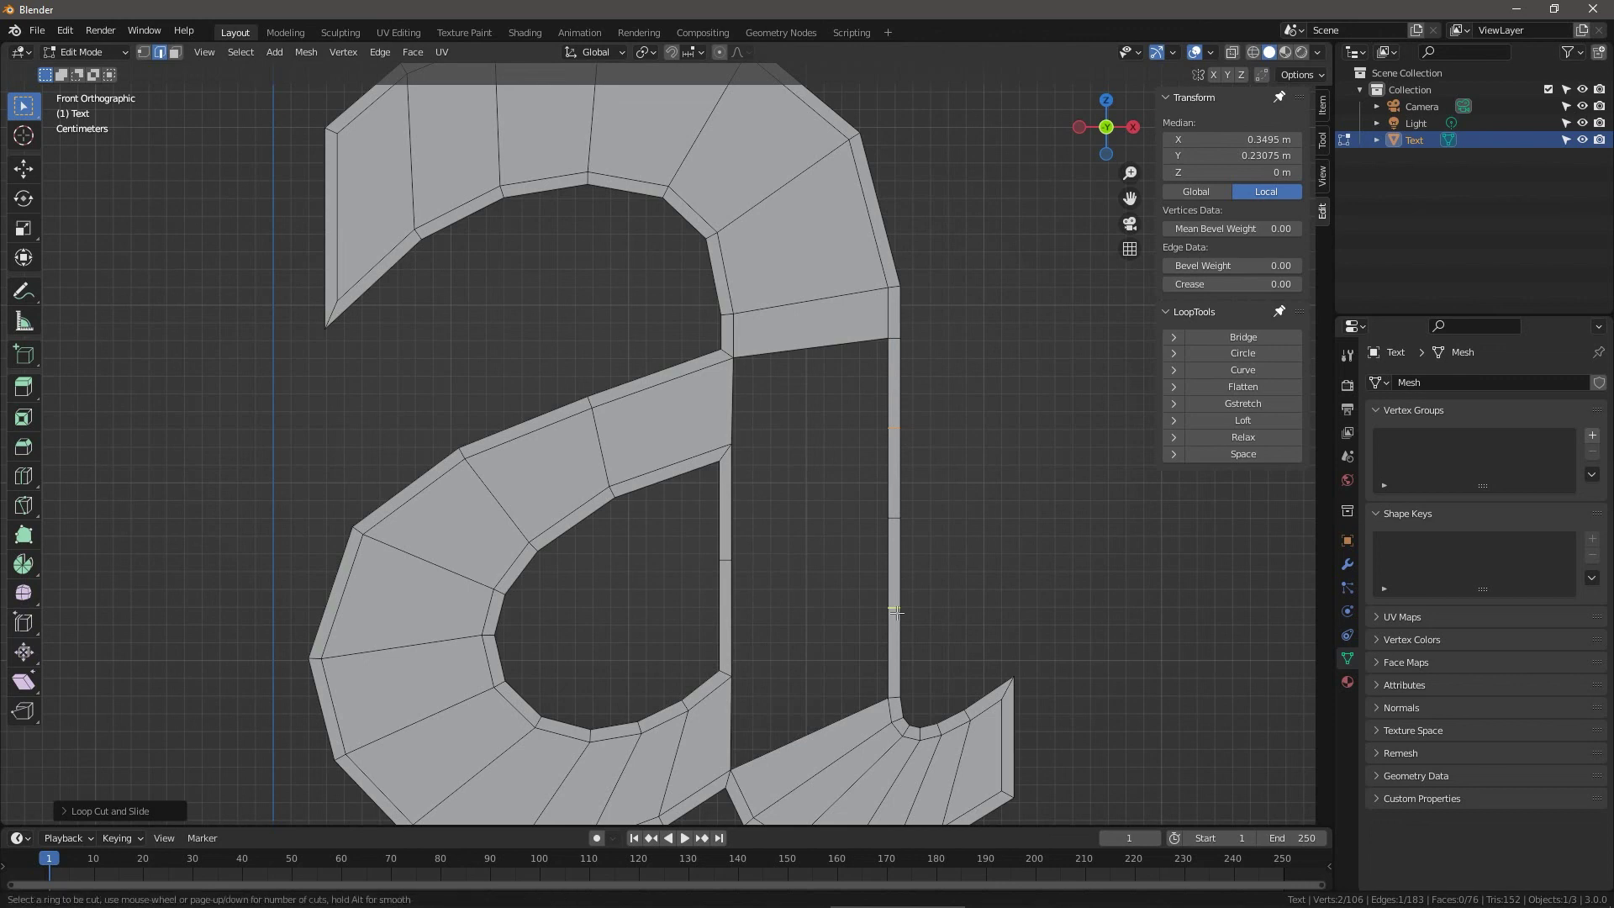
left_click(895, 612)
left_click(893, 608)
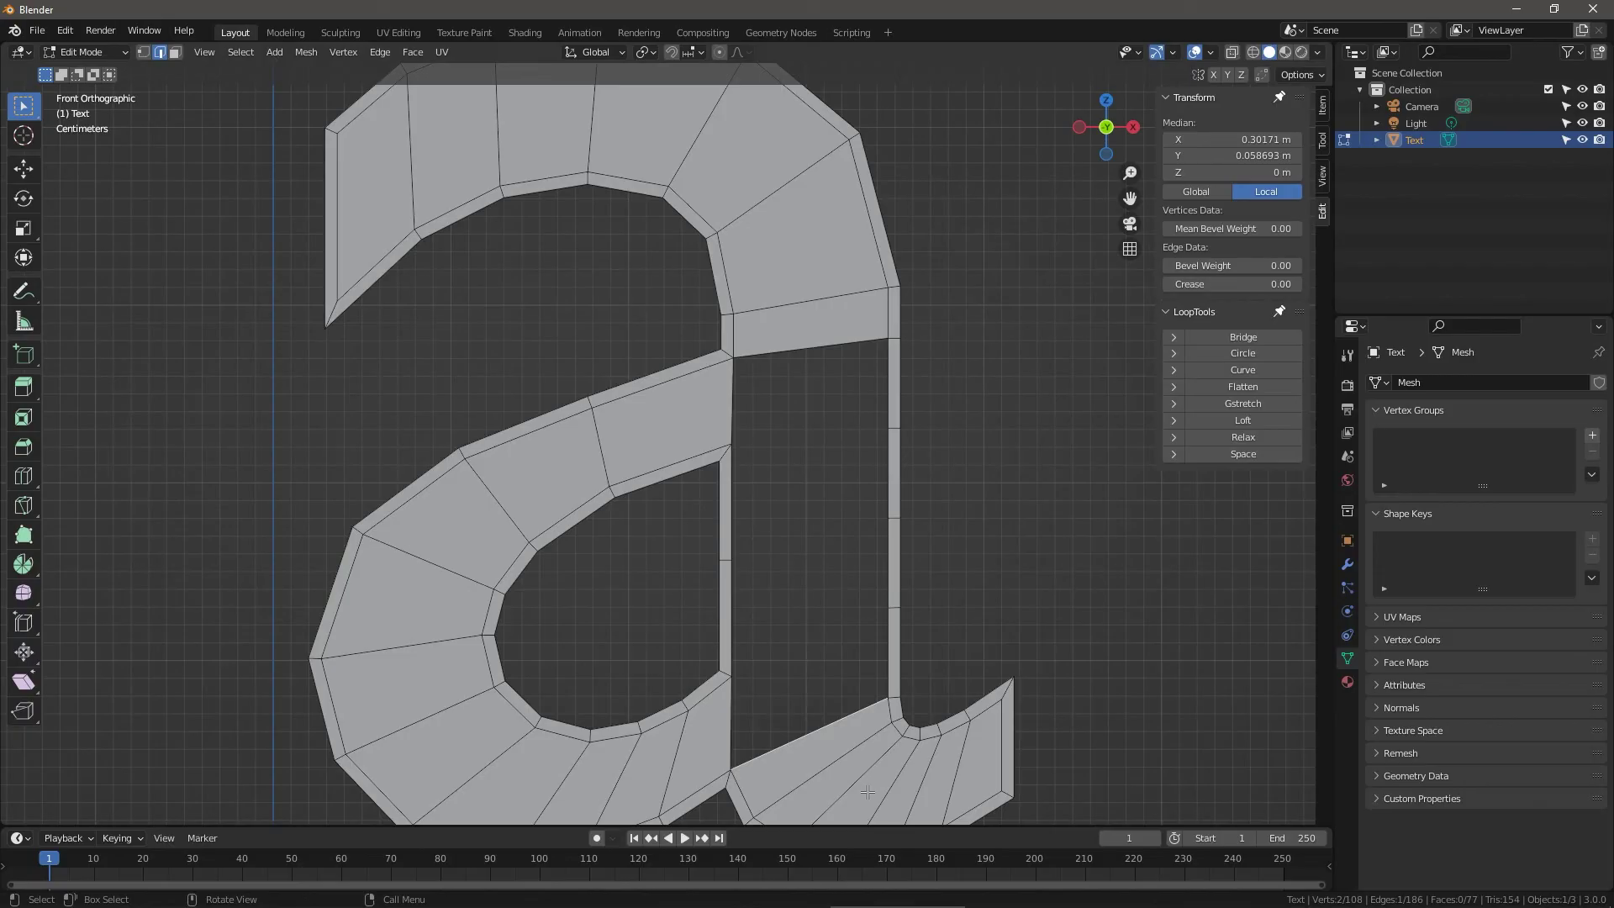
Fill the gap beside the right stem with a face and deselect everything.
key("f")
key("f")
key("f")
key("f")
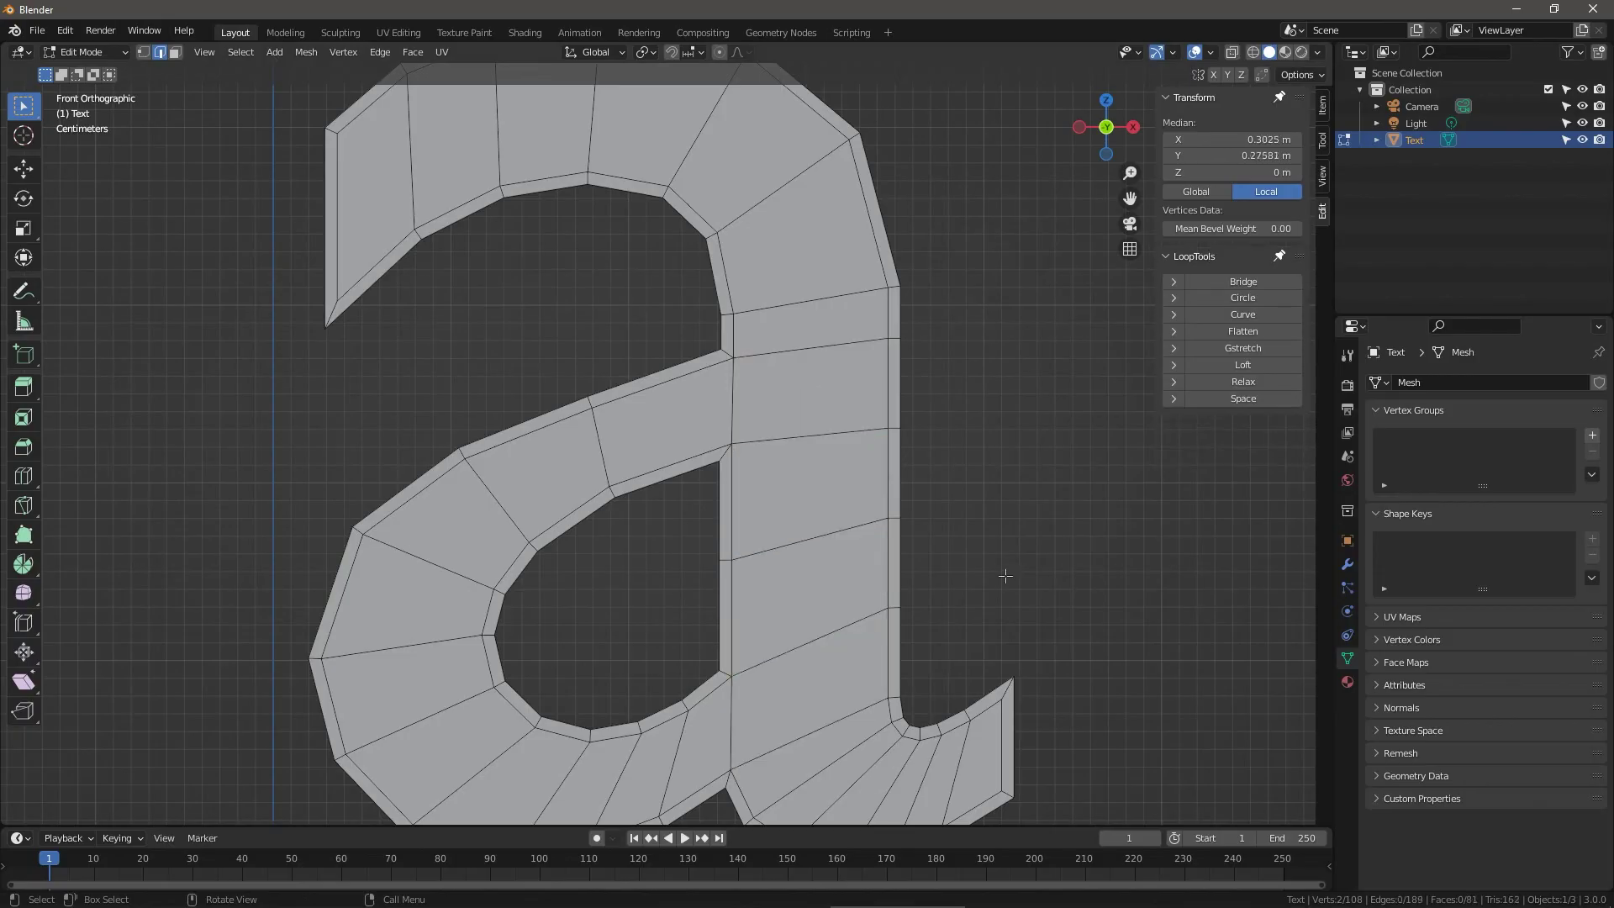
key("alt+a")
scroll(989, 537, "down", 2)
scroll(771, 494, "up", 1)
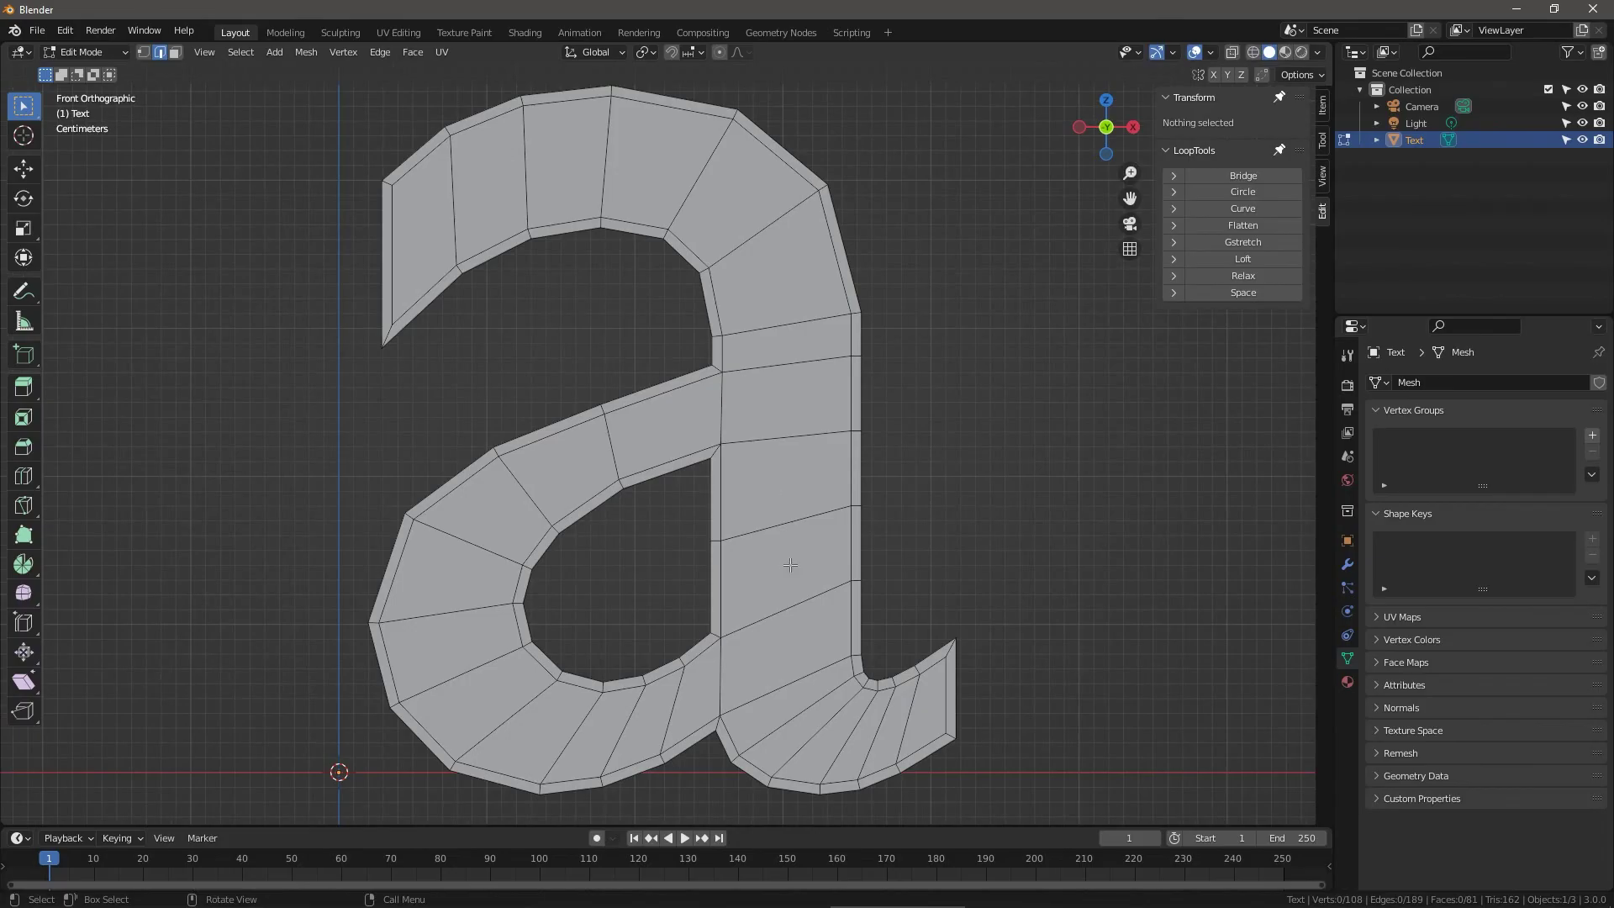
Cut two edge loops running along the letter's strokes.
key("ctrl+r")
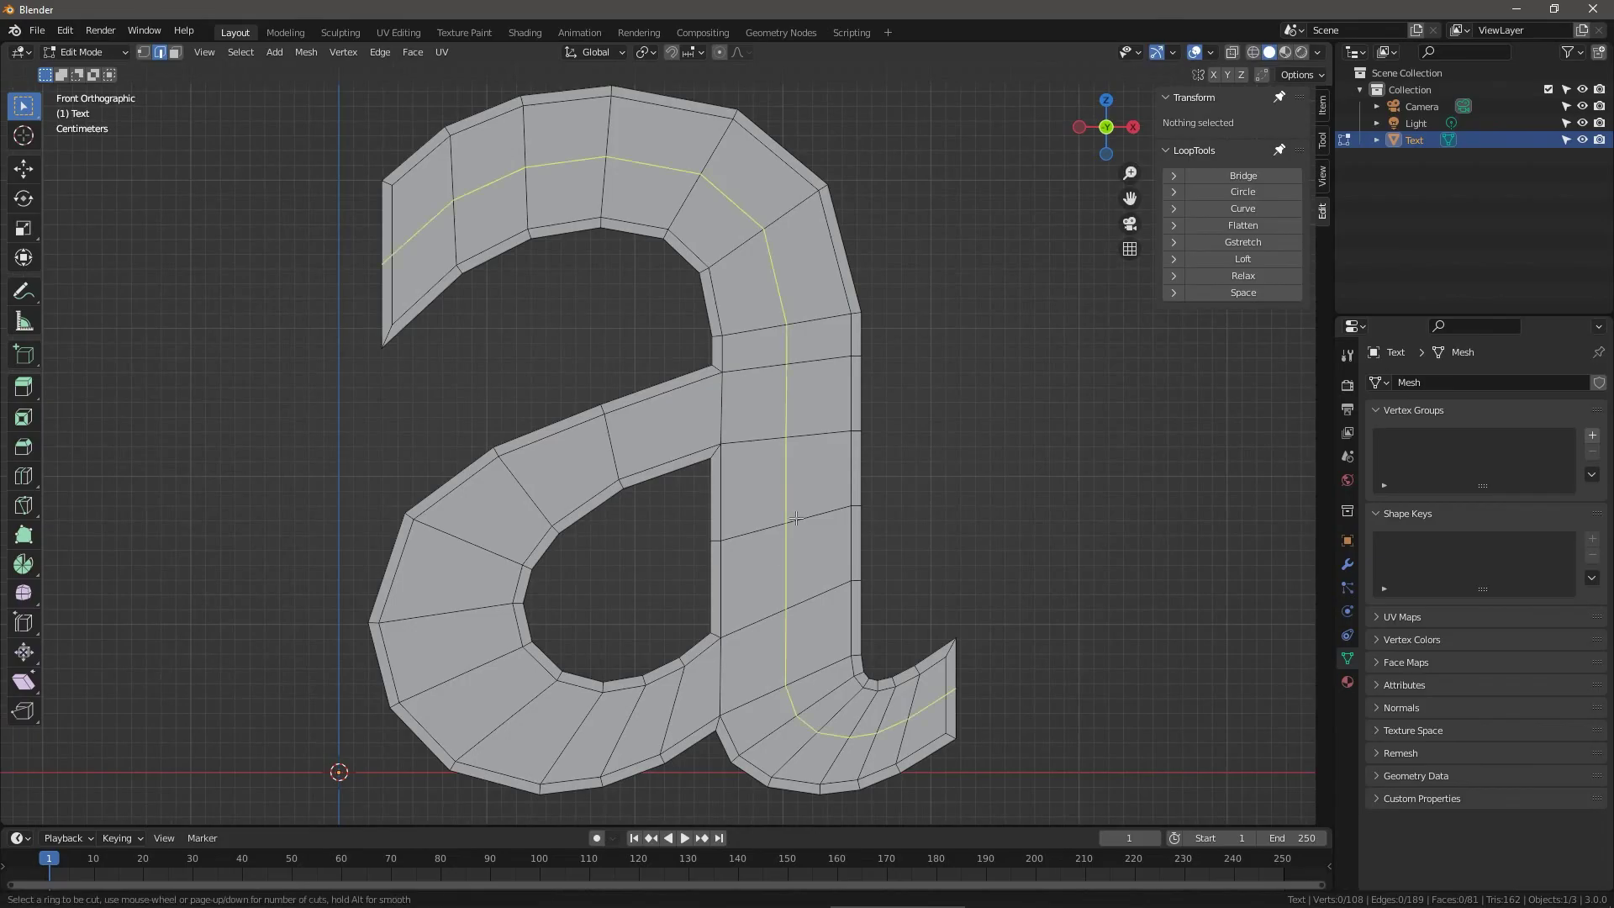
scroll(795, 518, "up", 1)
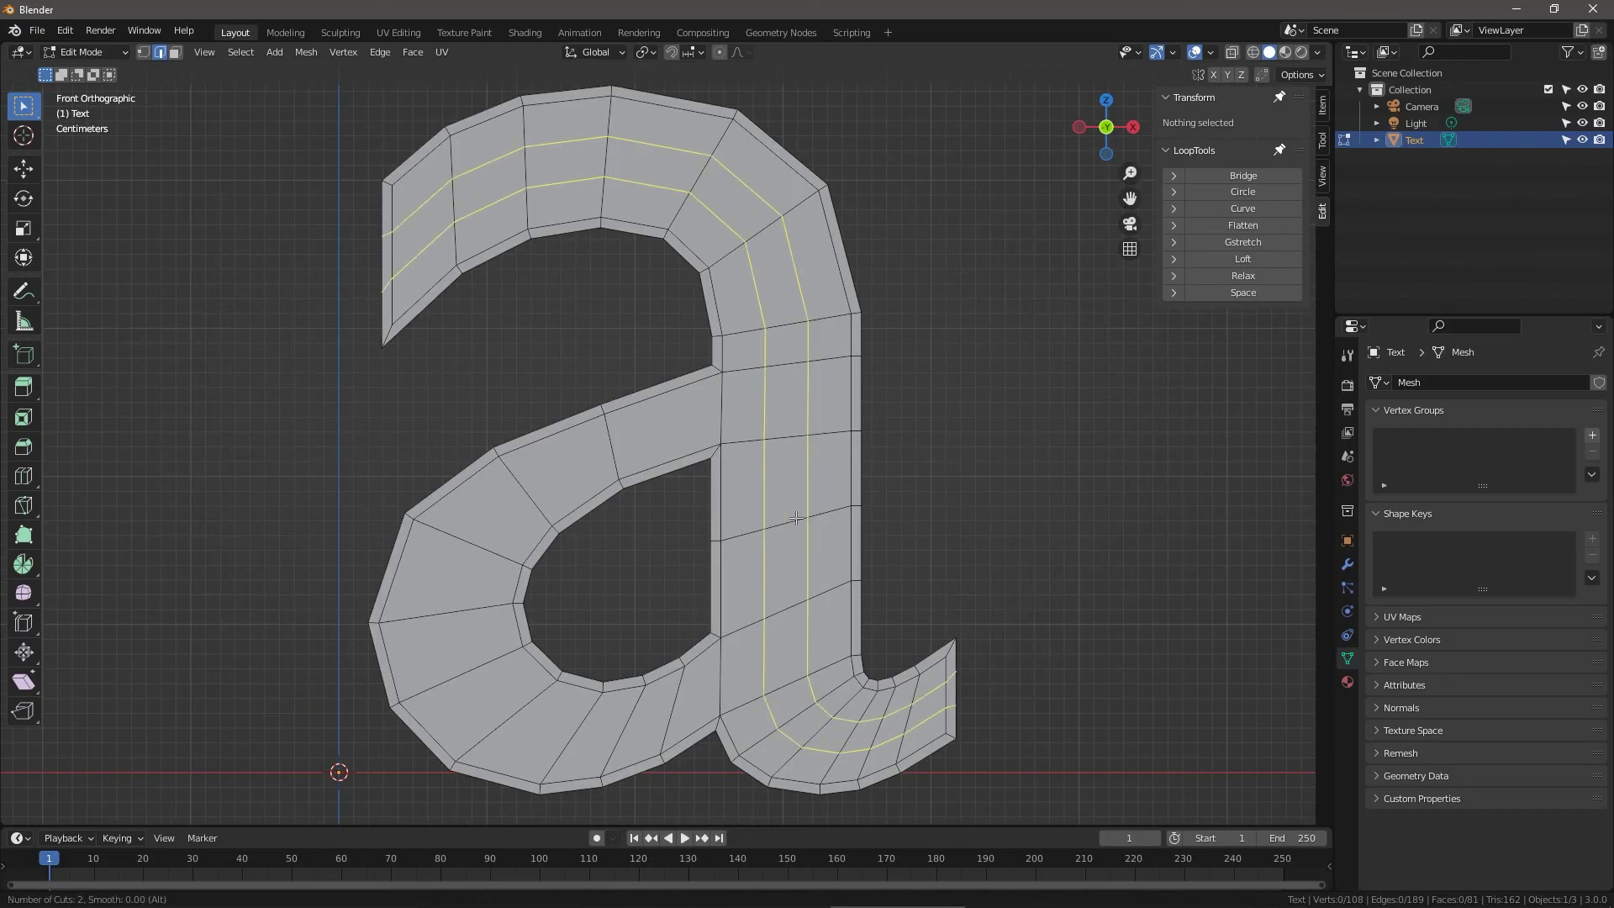
scroll(795, 519, "up", 1)
scroll(796, 518, "down", 1)
scroll(795, 519, "down", 1)
scroll(795, 519, "up", 1)
left_click(795, 519)
left_click(795, 519)
Cut two more edge loops around the bowl of the a.
key("ctrl+r")
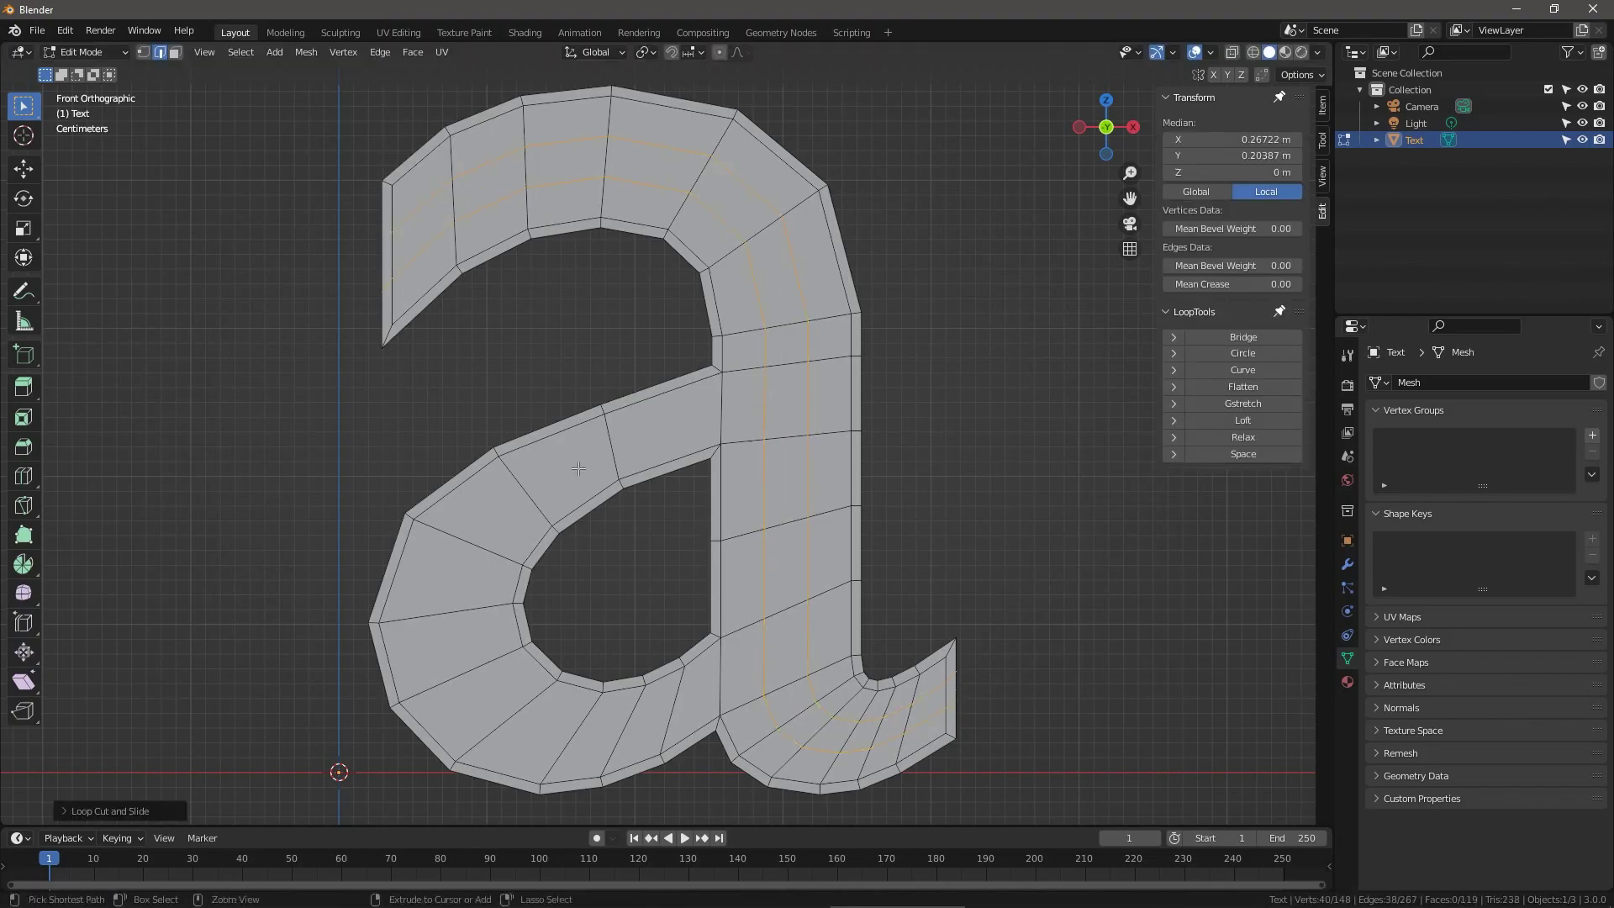
scroll(469, 550, "up", 1)
left_click(469, 551)
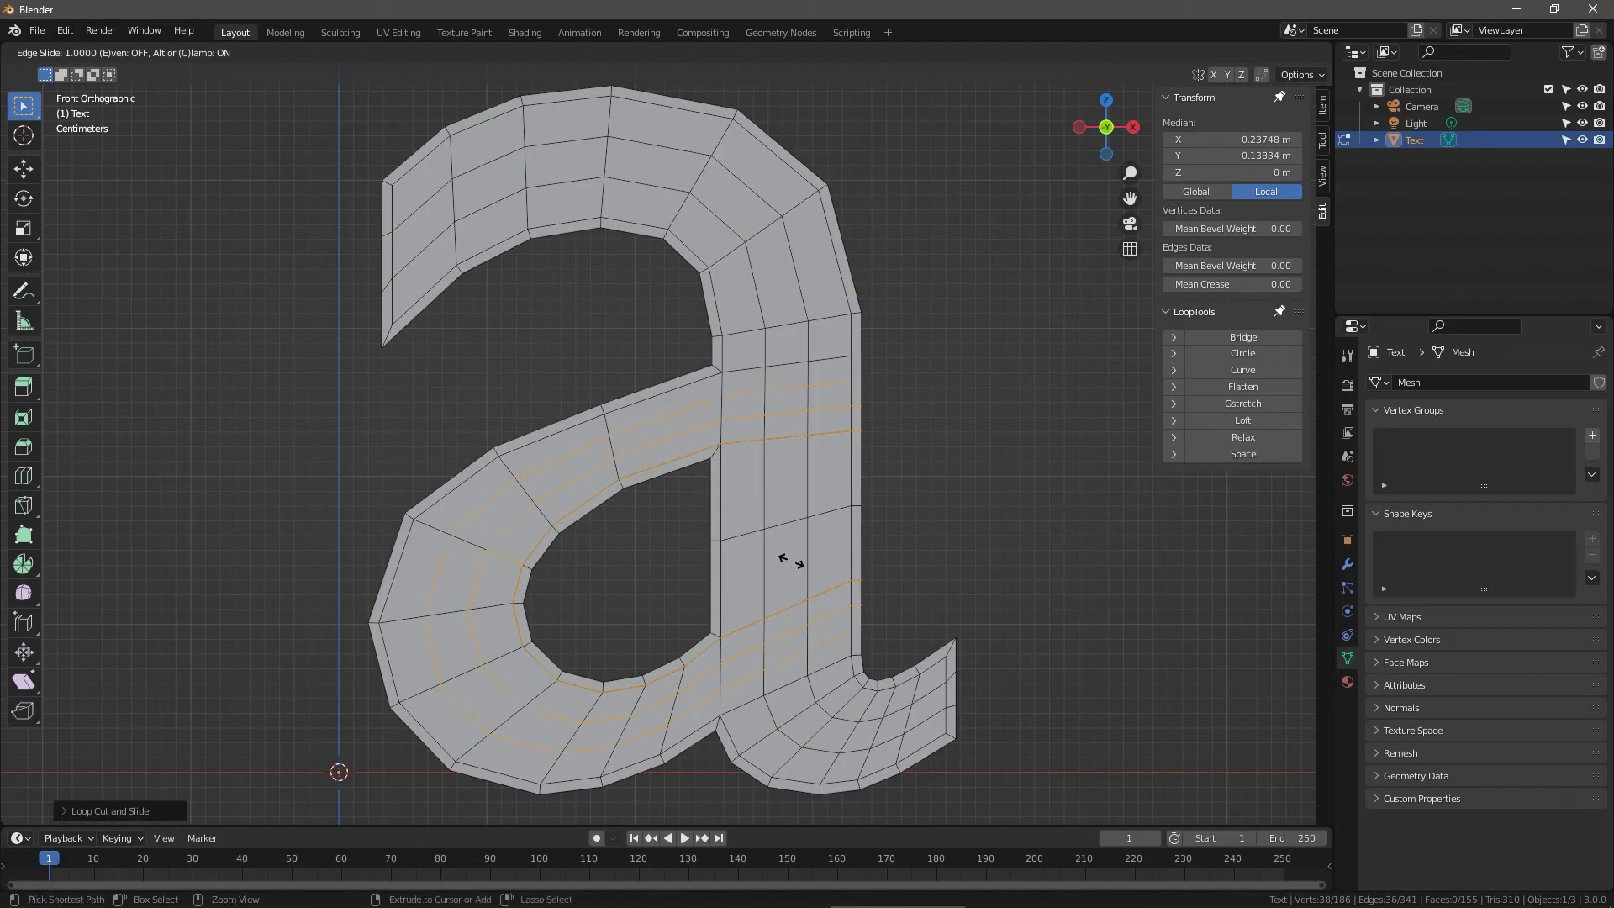
left_click(771, 572)
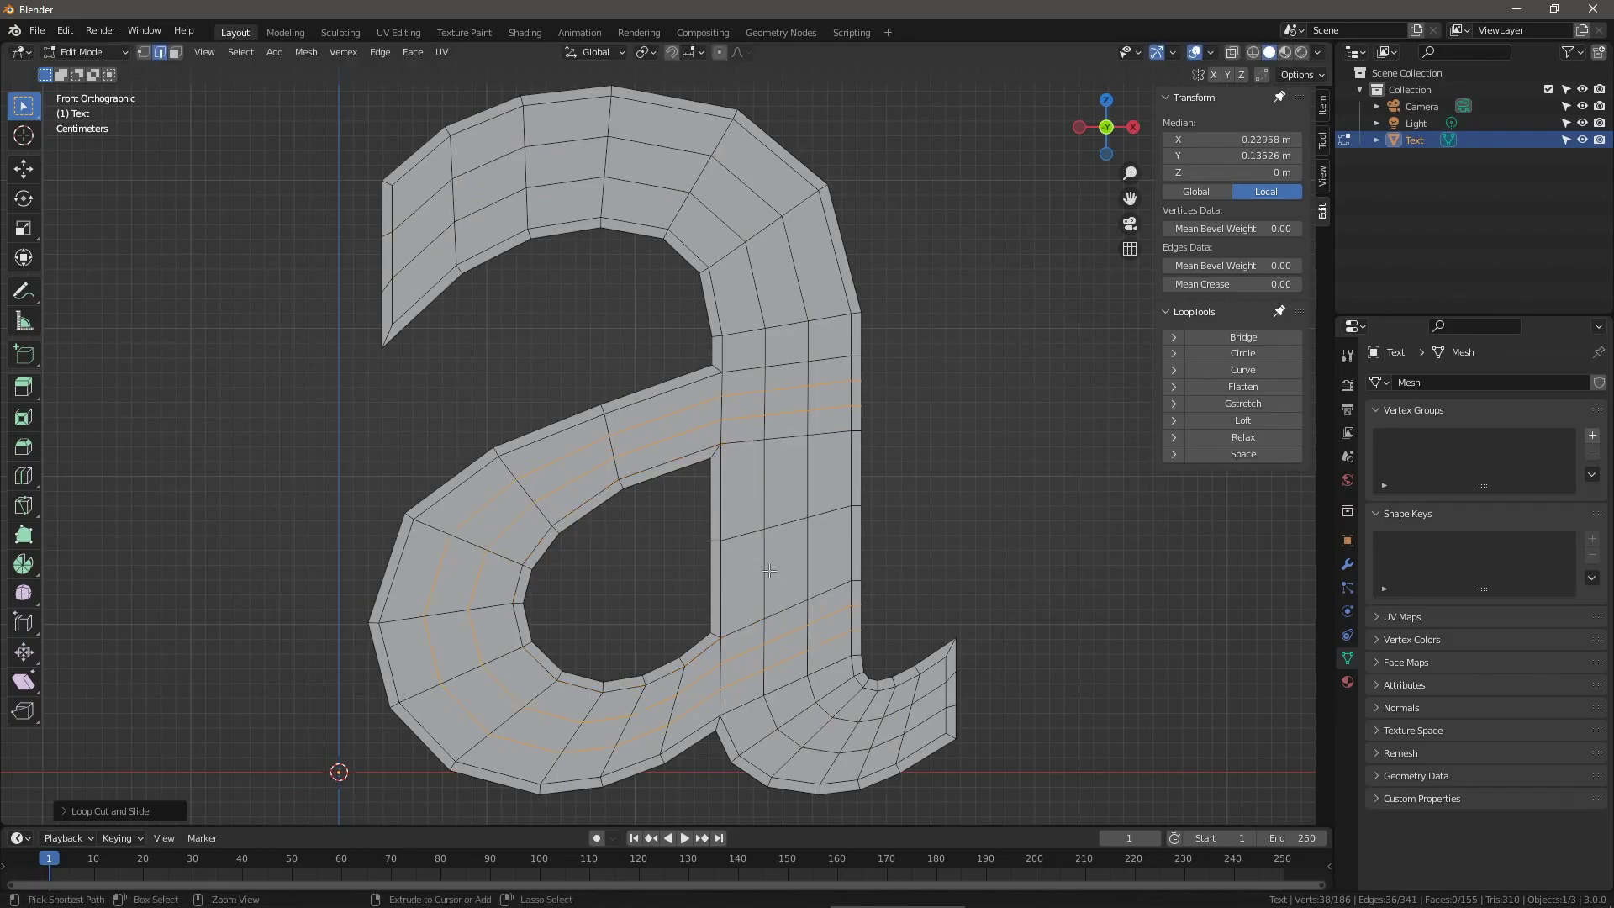
Add two single loop cuts across the stem, one lower and one higher.
key("ctrl+r")
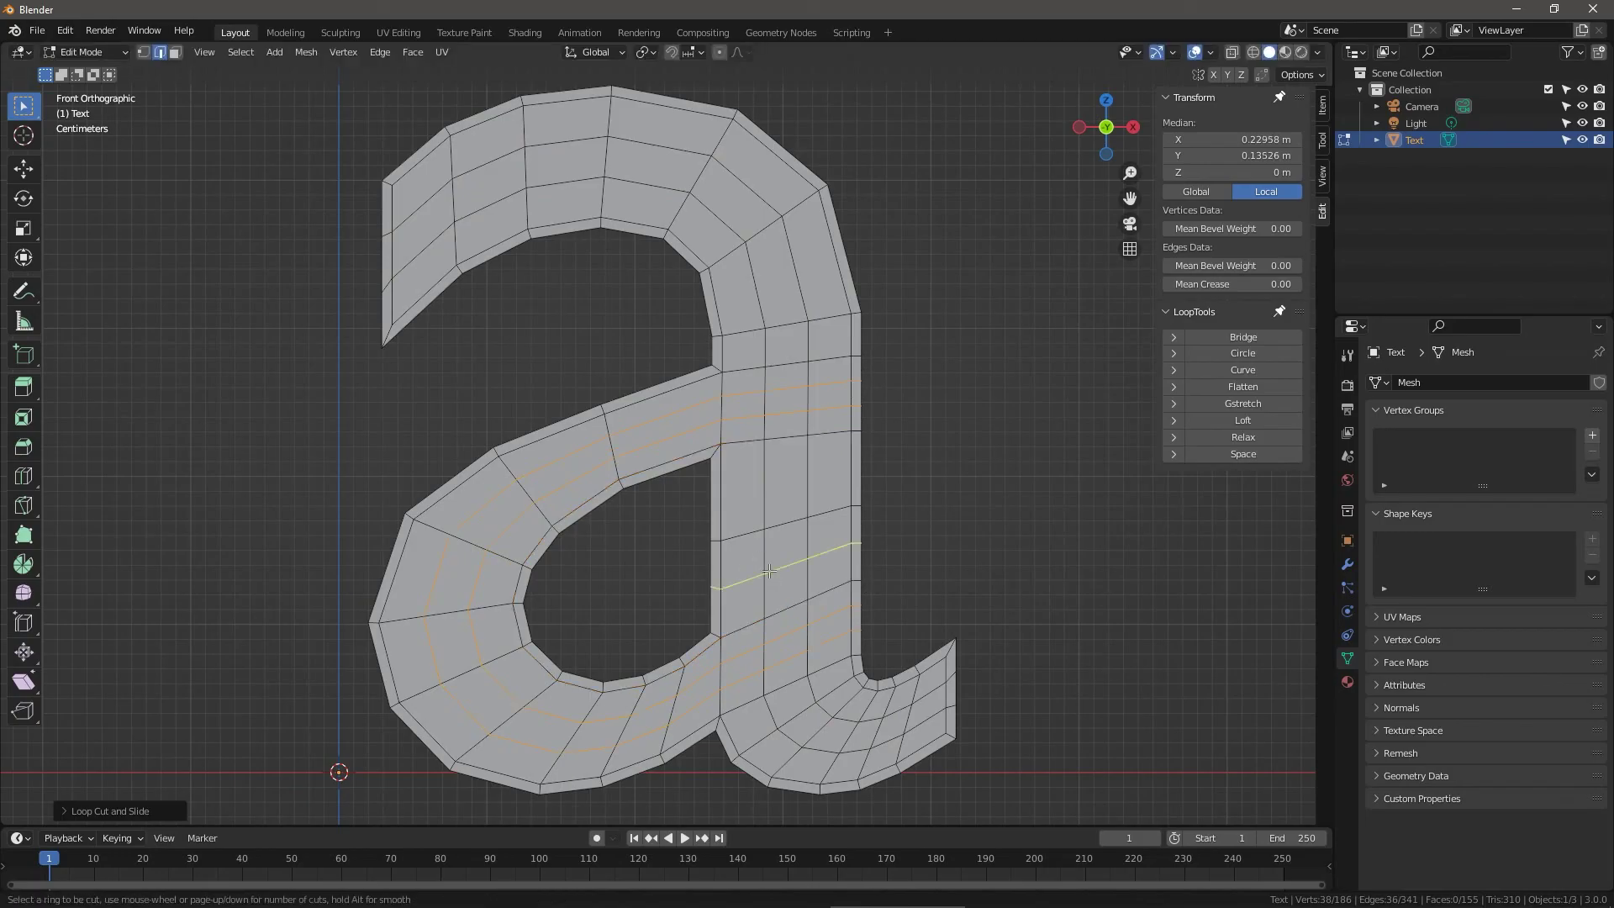
left_click(770, 571)
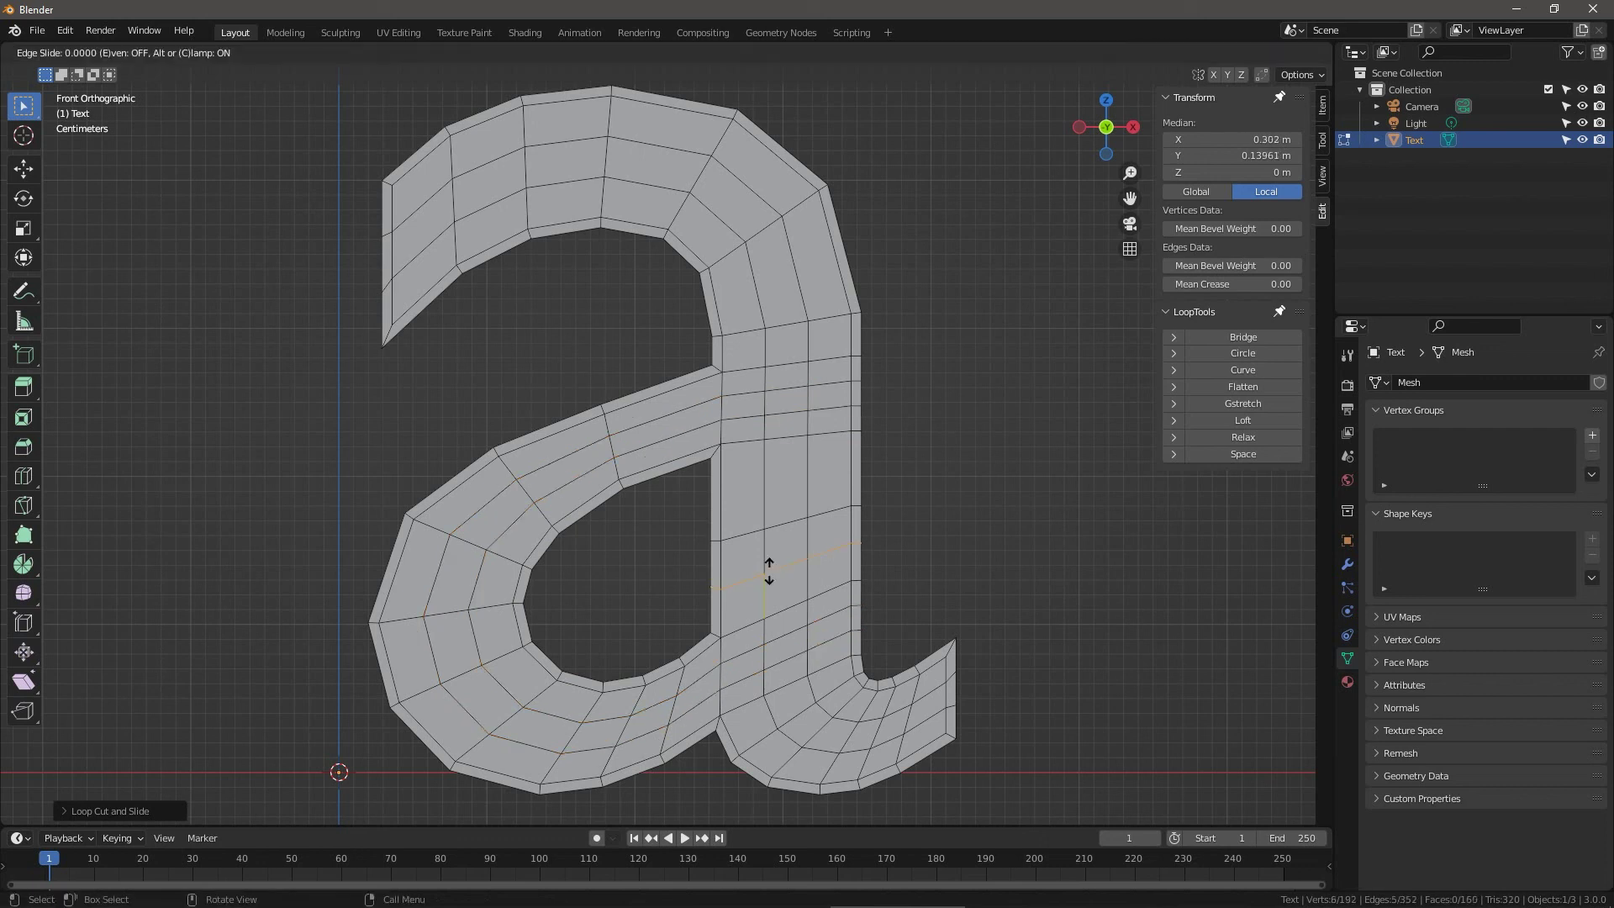
left_click(768, 568)
key("ctrl+r")
left_click(772, 481)
left_click(768, 479)
Add an edge loop along the letter's outer border and mark it as a seam.
scroll(768, 480, "down", 1)
middle_click_drag(785, 512, 660, 611)
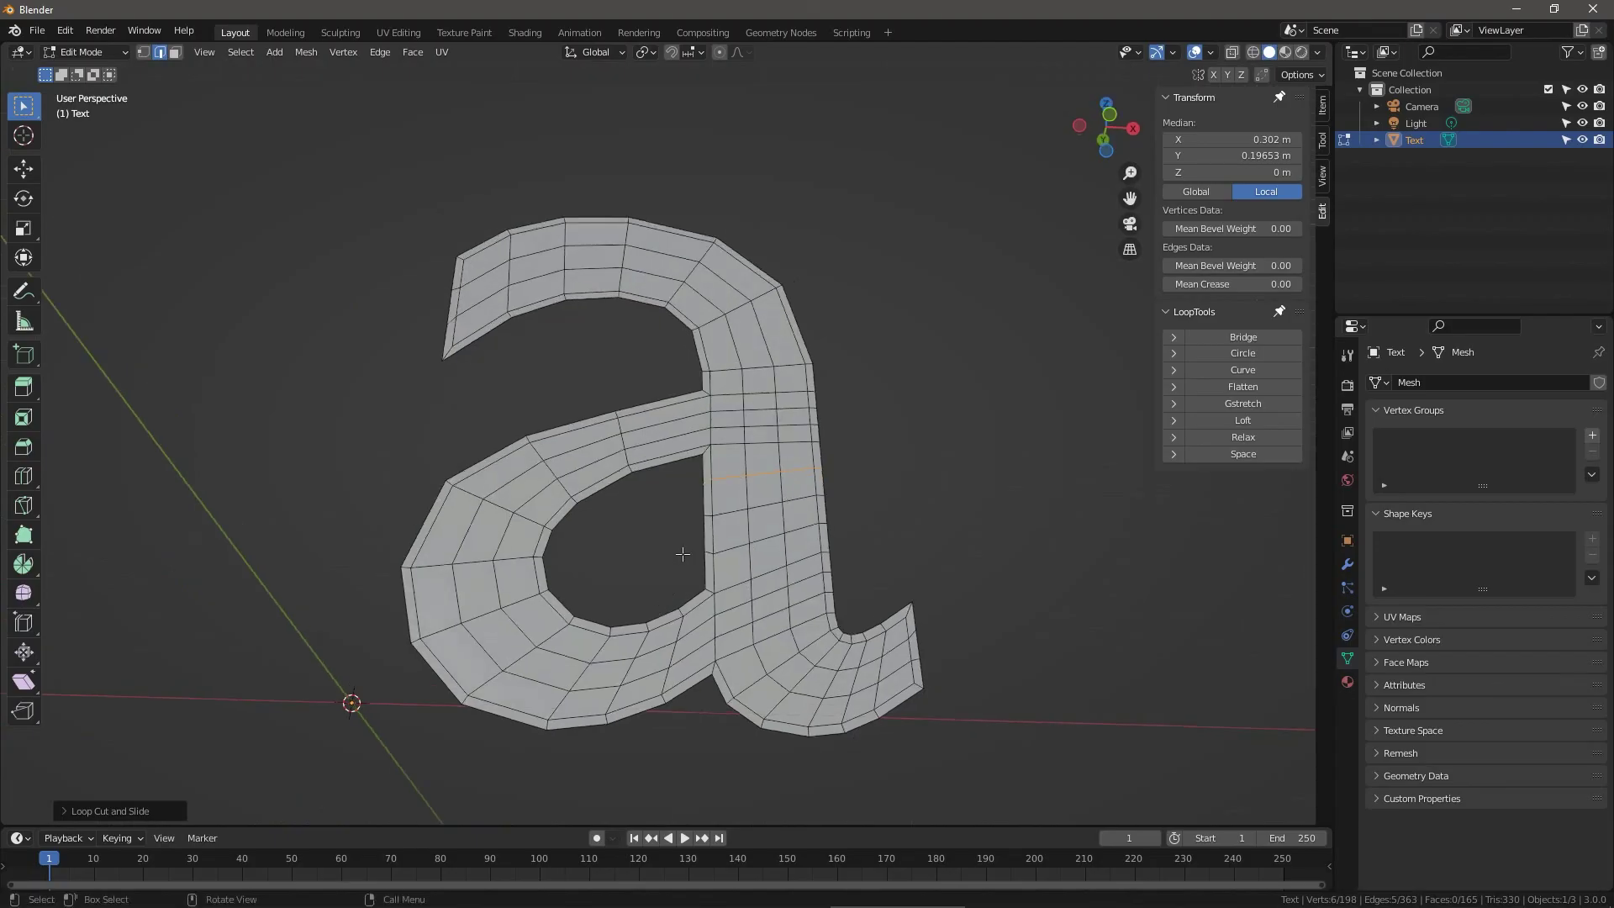
scroll(707, 496, "up", 2)
scroll(670, 471, "up", 1)
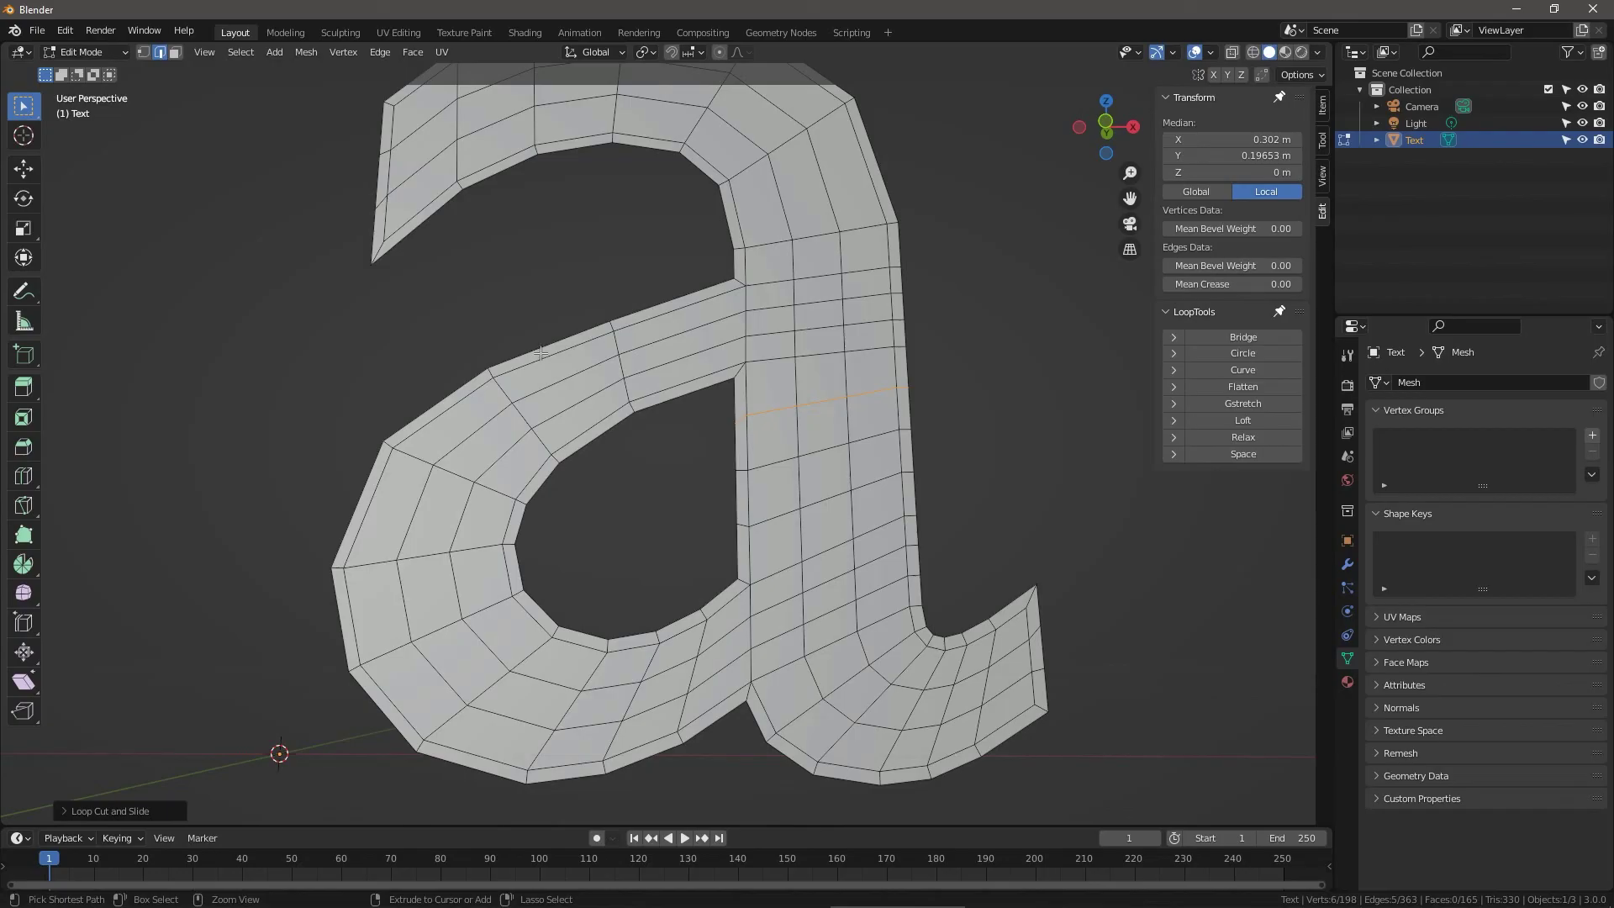
key("ctrl+r")
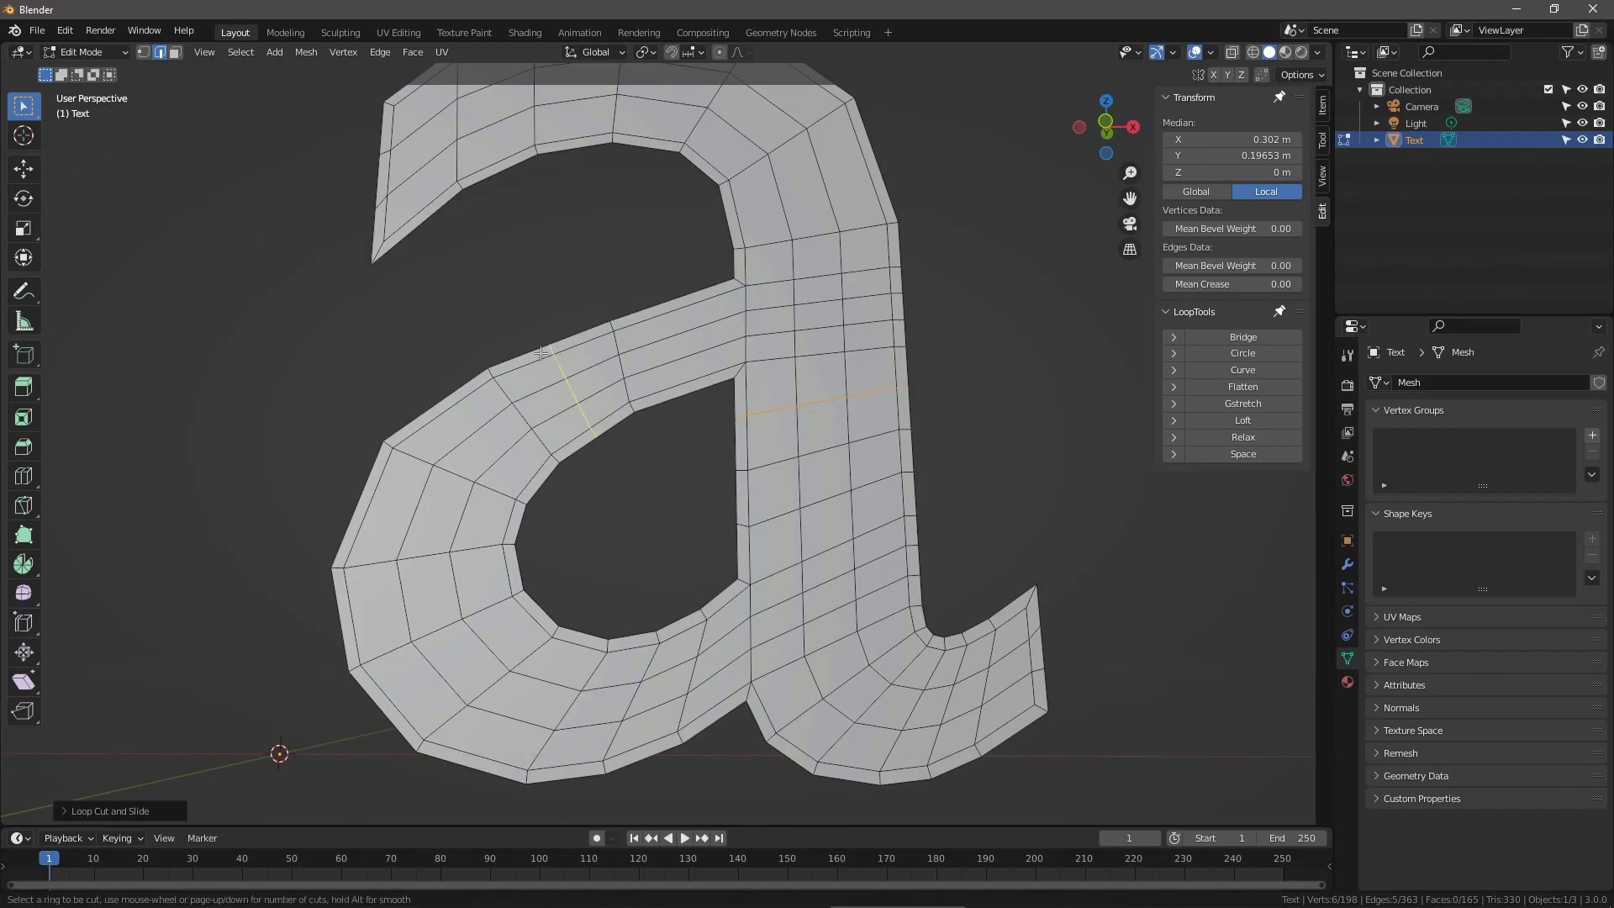
left_click(491, 374)
left_click(490, 373)
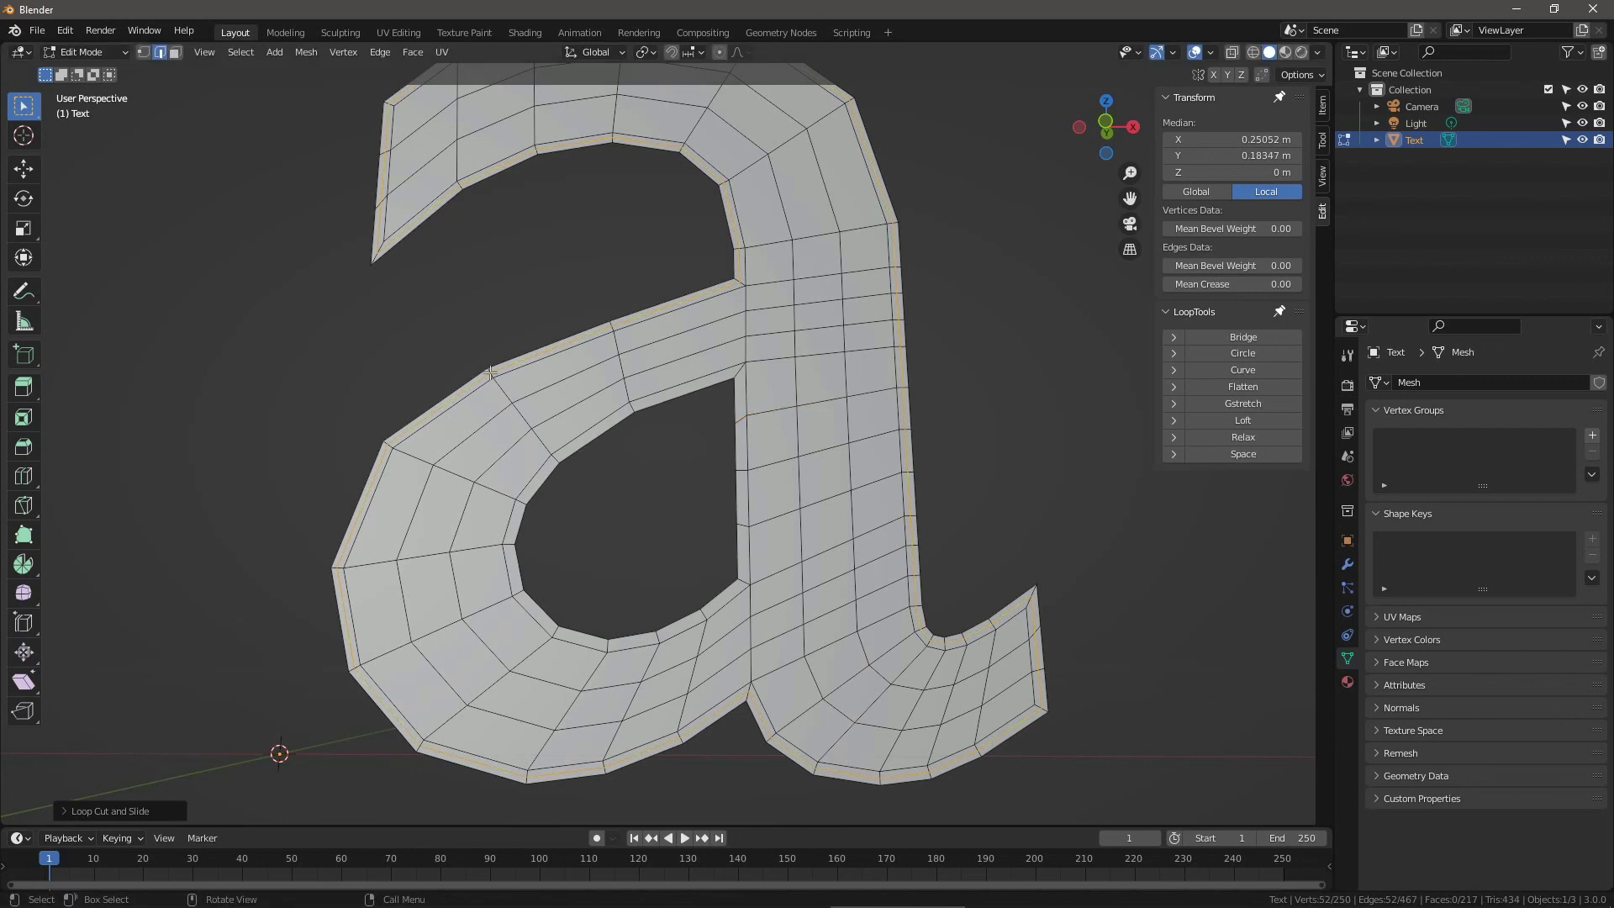
right_click(490, 373)
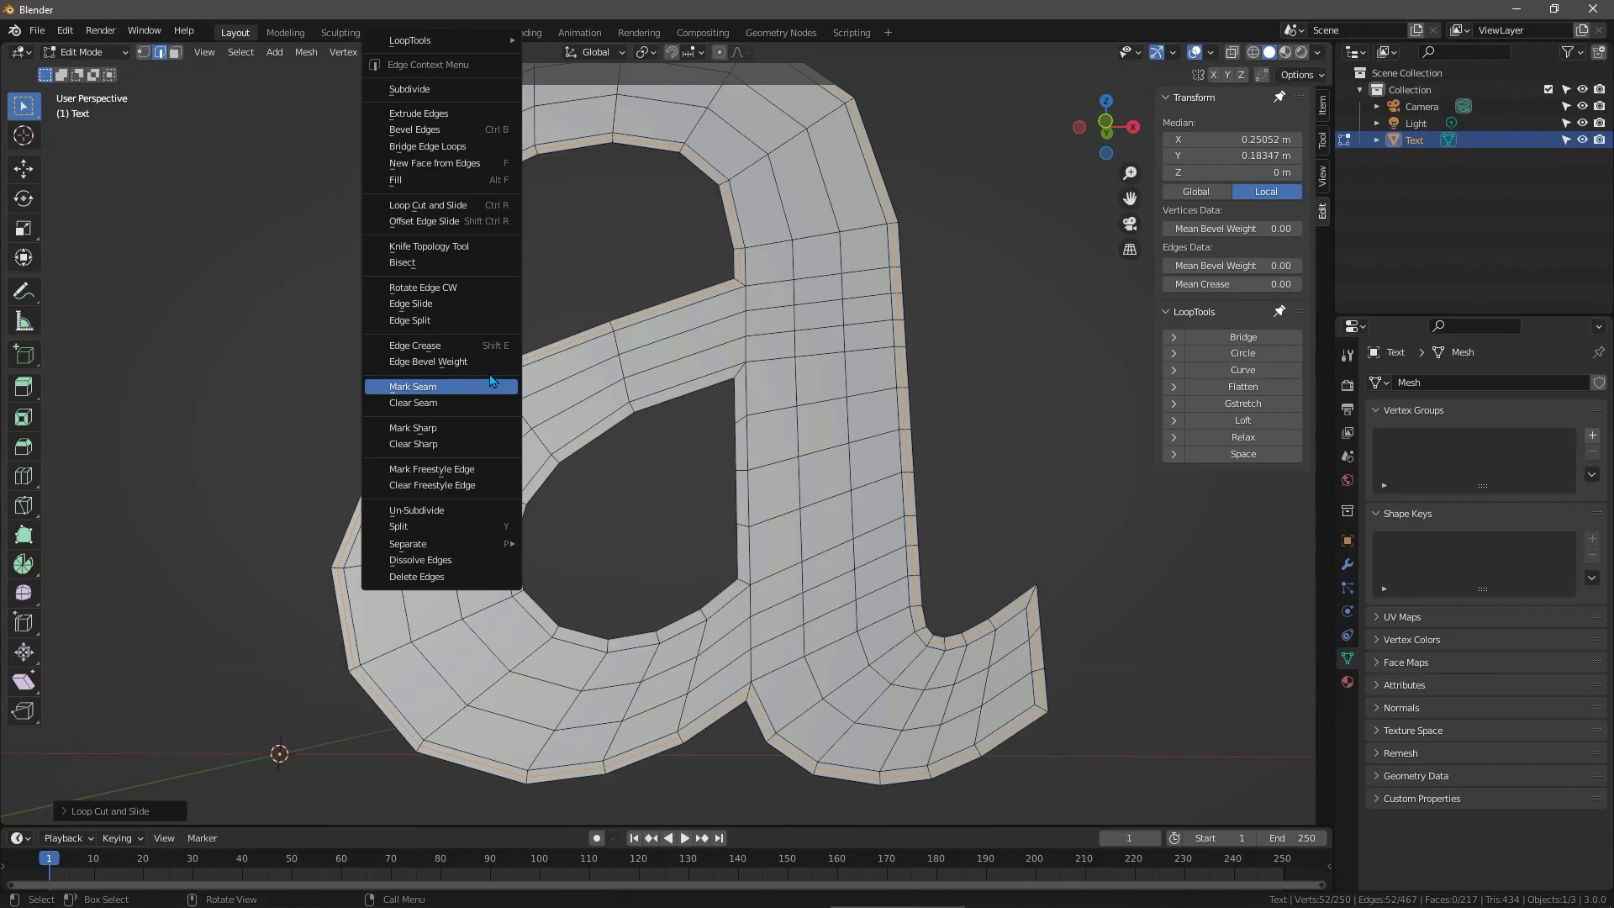
left_click(442, 389)
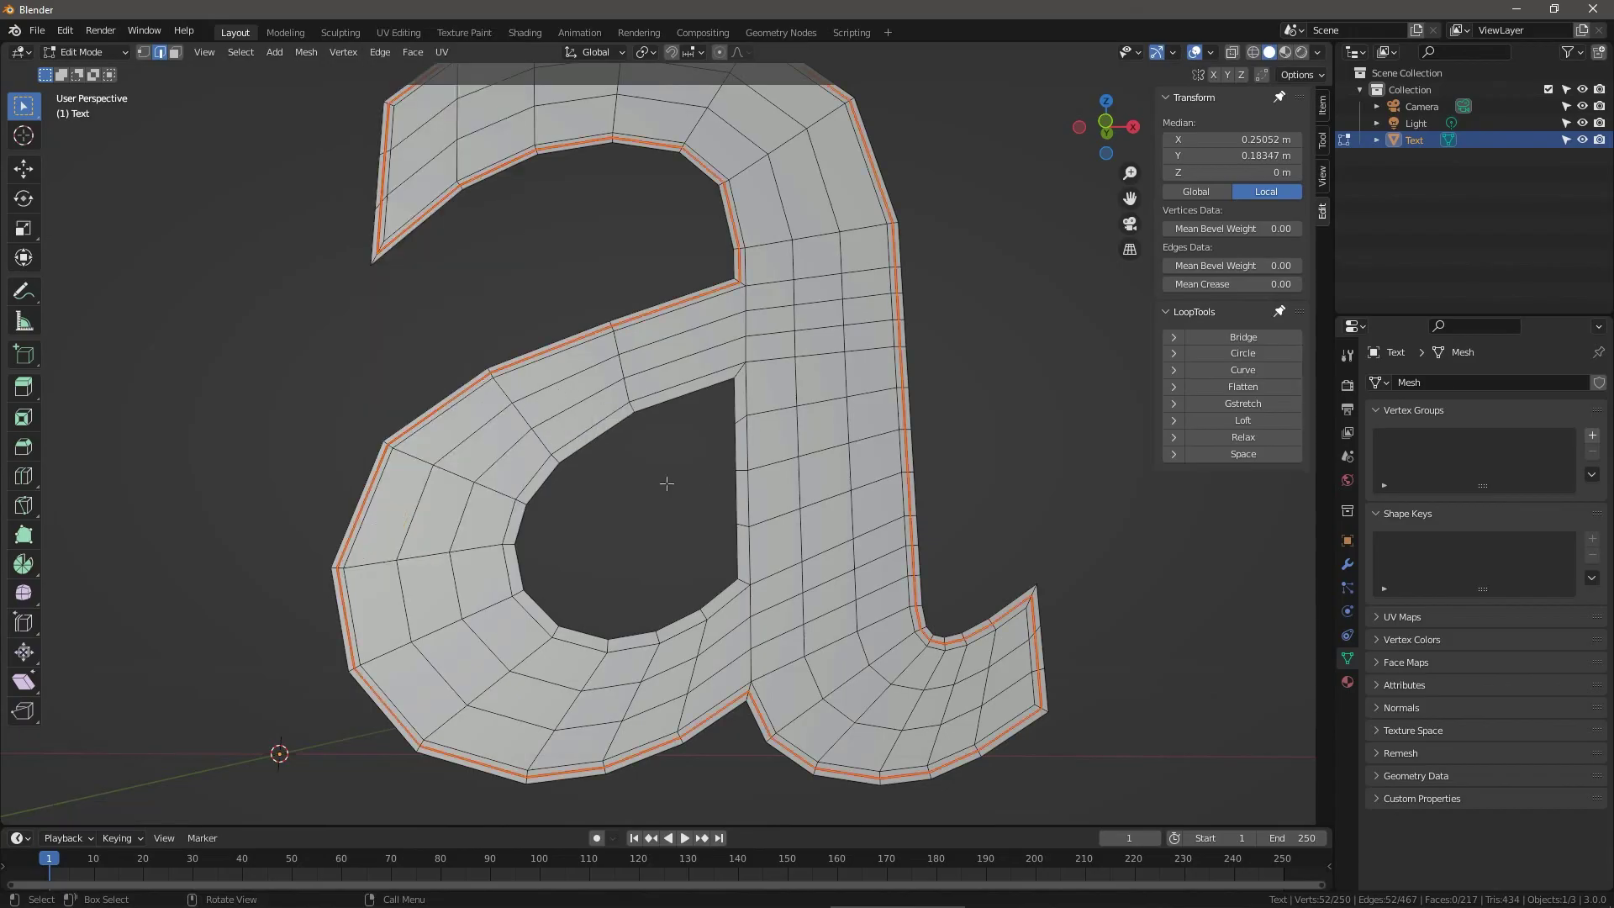
Add an unslid edge loop around the inner counter and mark it as a seam.
key("alt+a")
middle_click_drag(588, 543, 608, 472)
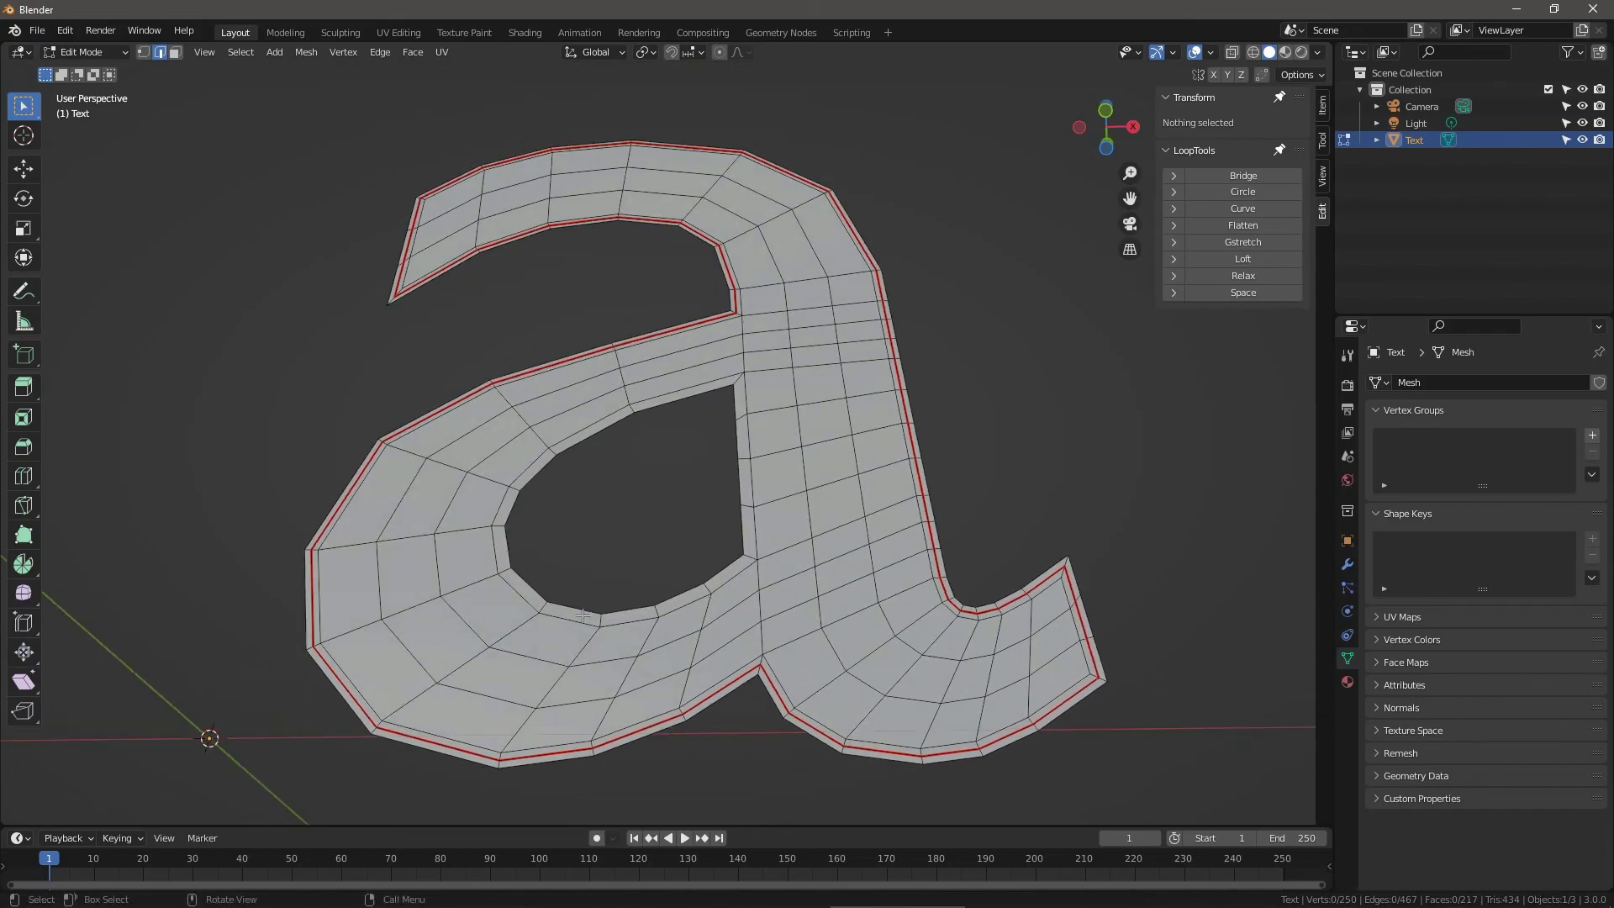
key("ctrl+r")
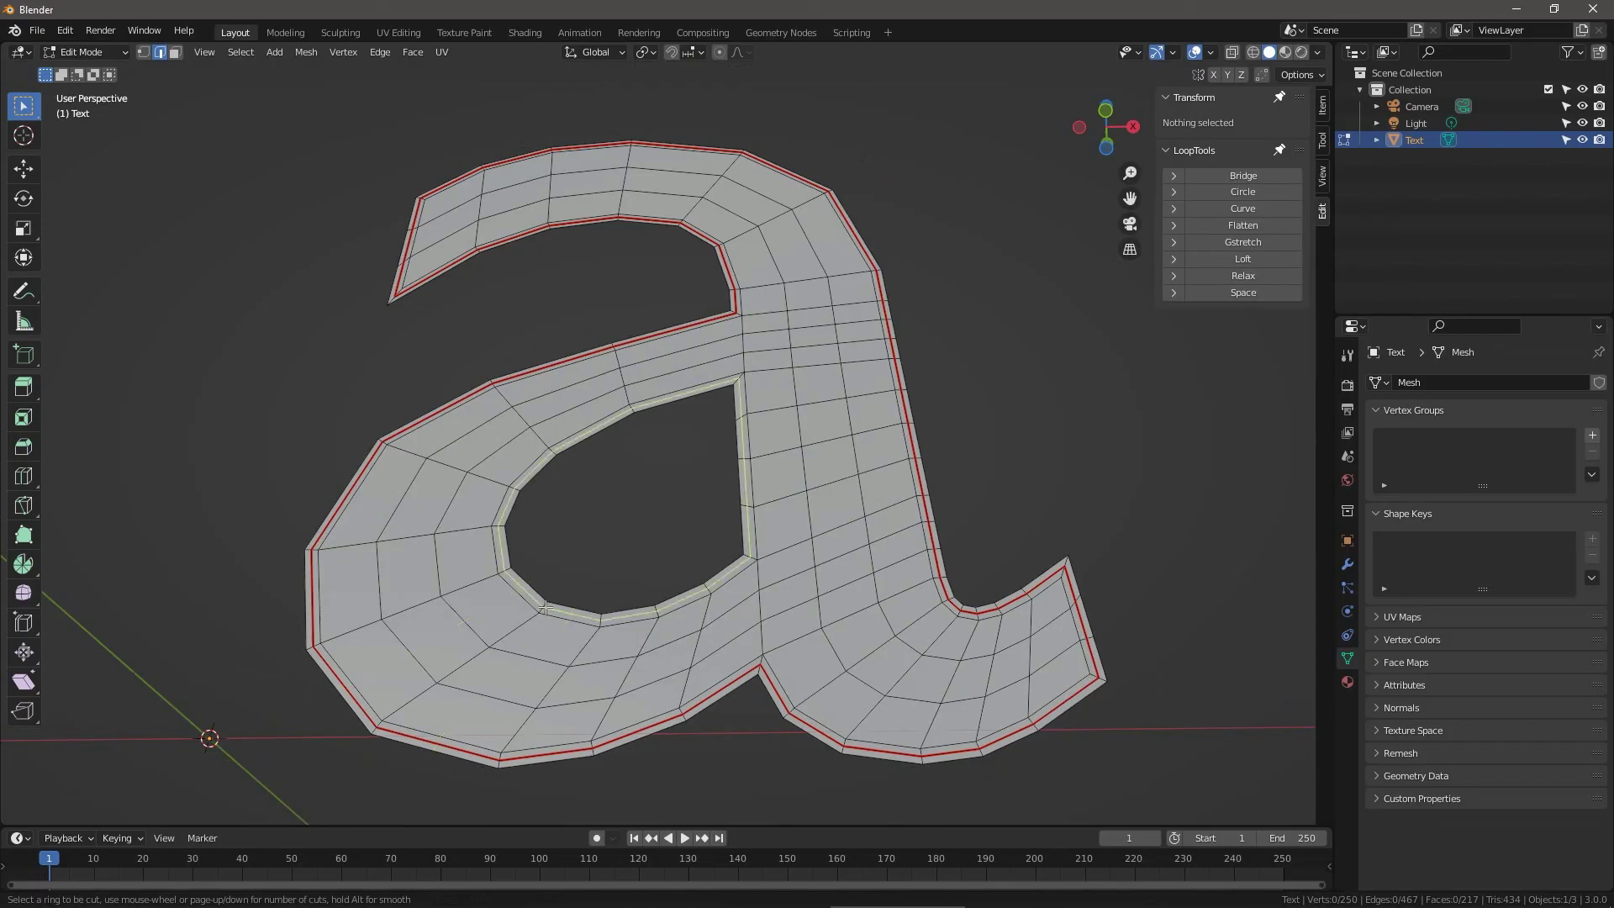
left_click(544, 607)
right_click(545, 607)
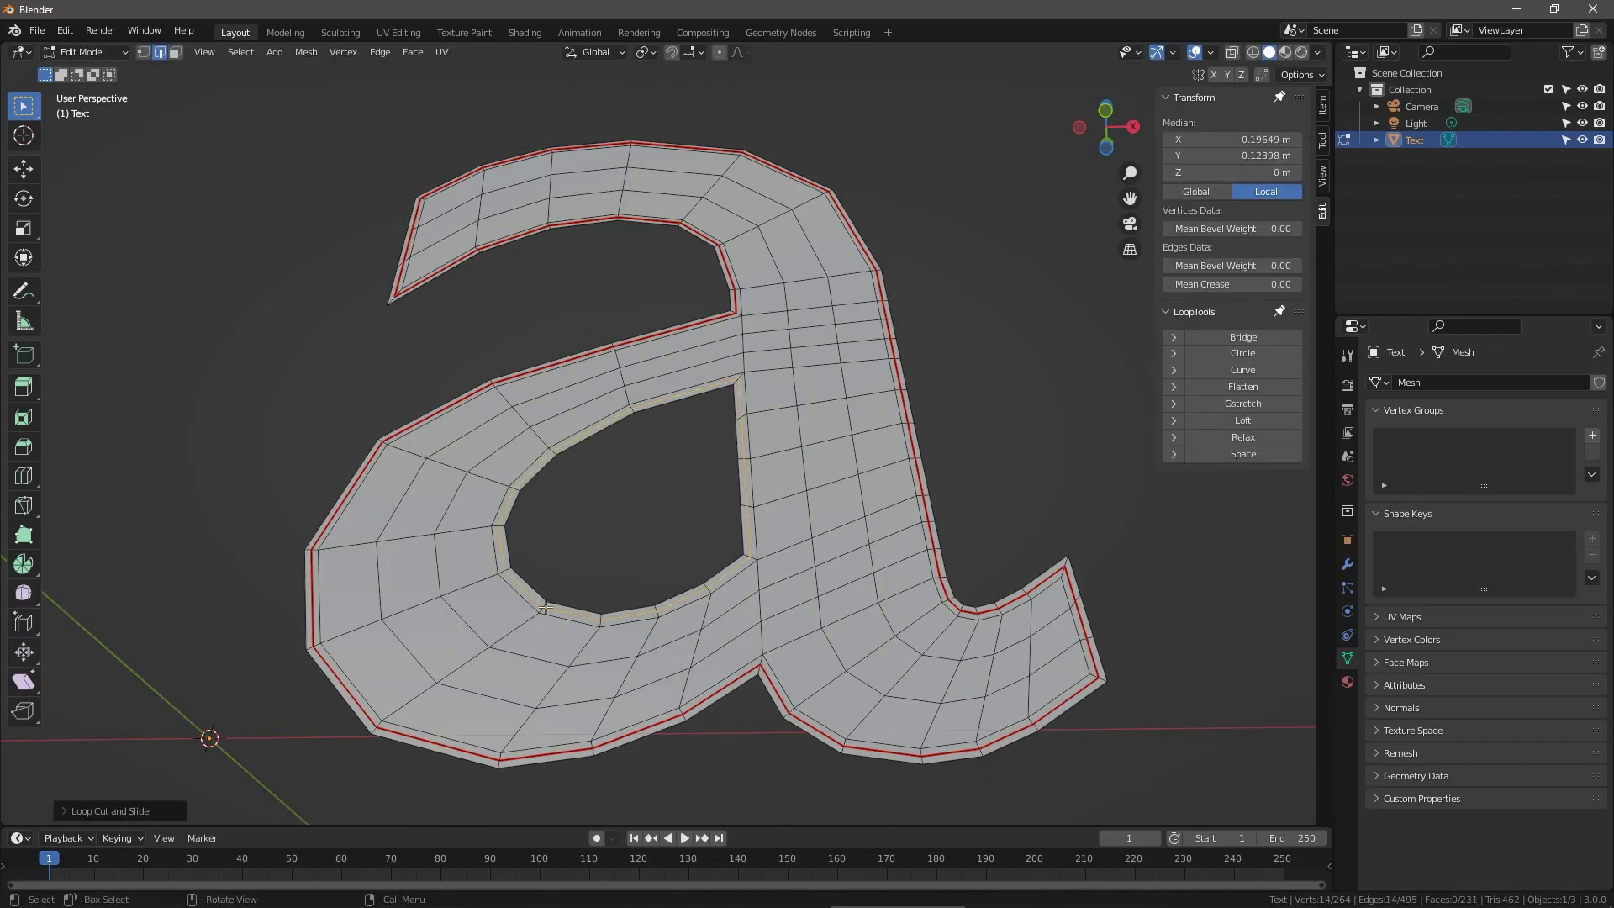
right_click(545, 607)
left_click(546, 609)
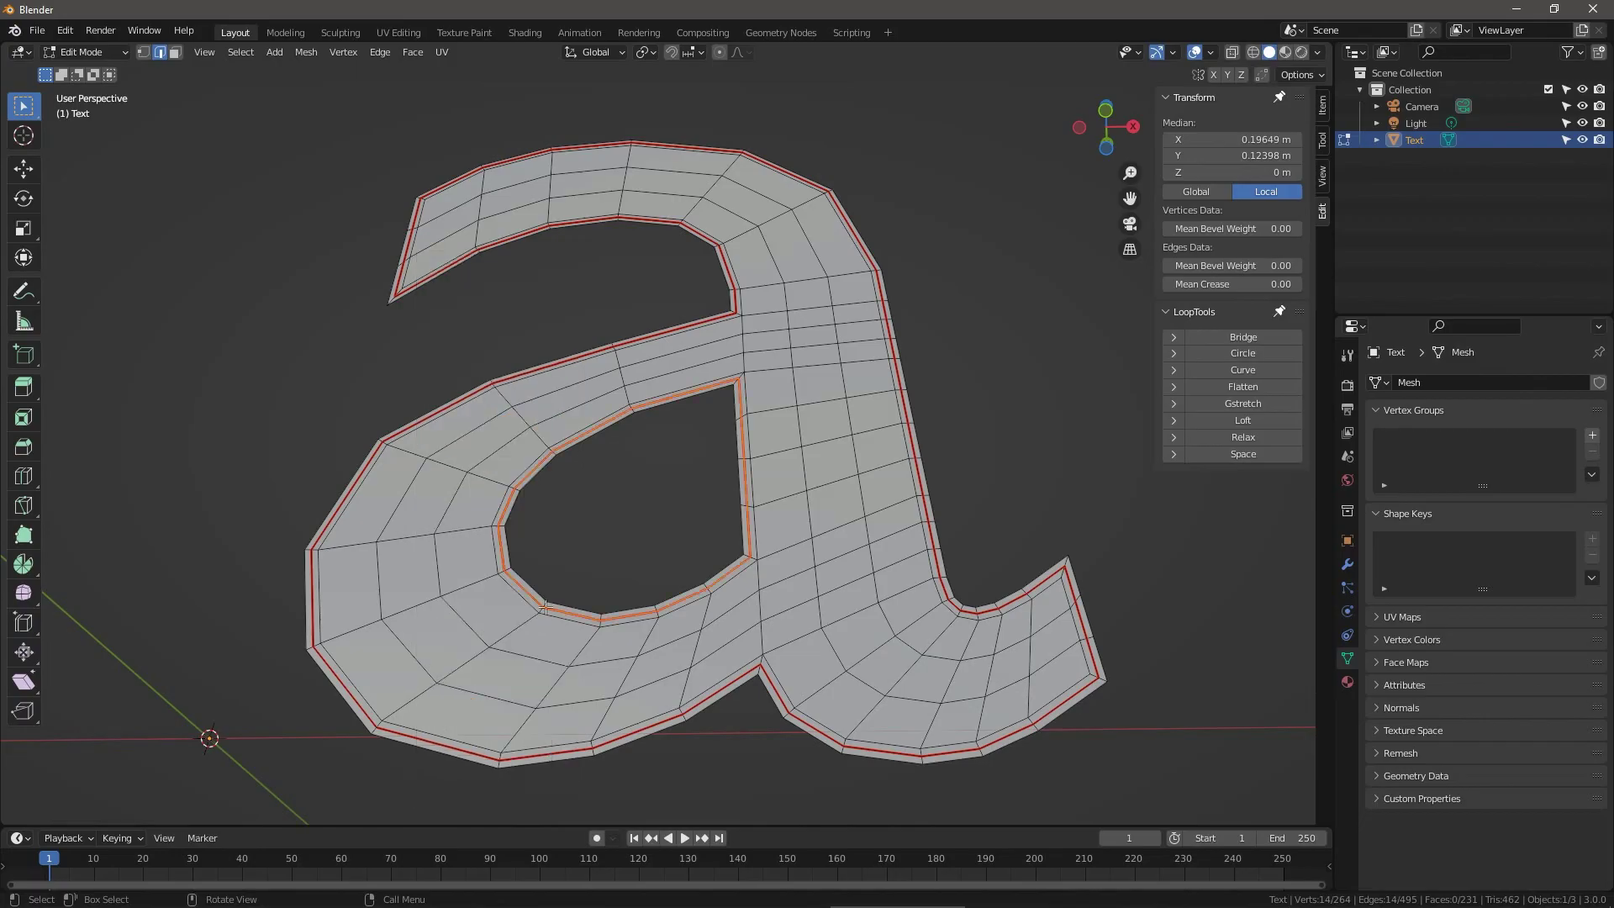
middle_click_drag(854, 553, 830, 565)
Add a level-3 subdivision surface (Ctrl+3) in Object Mode, then return to Edit Mode.
key("Tab")
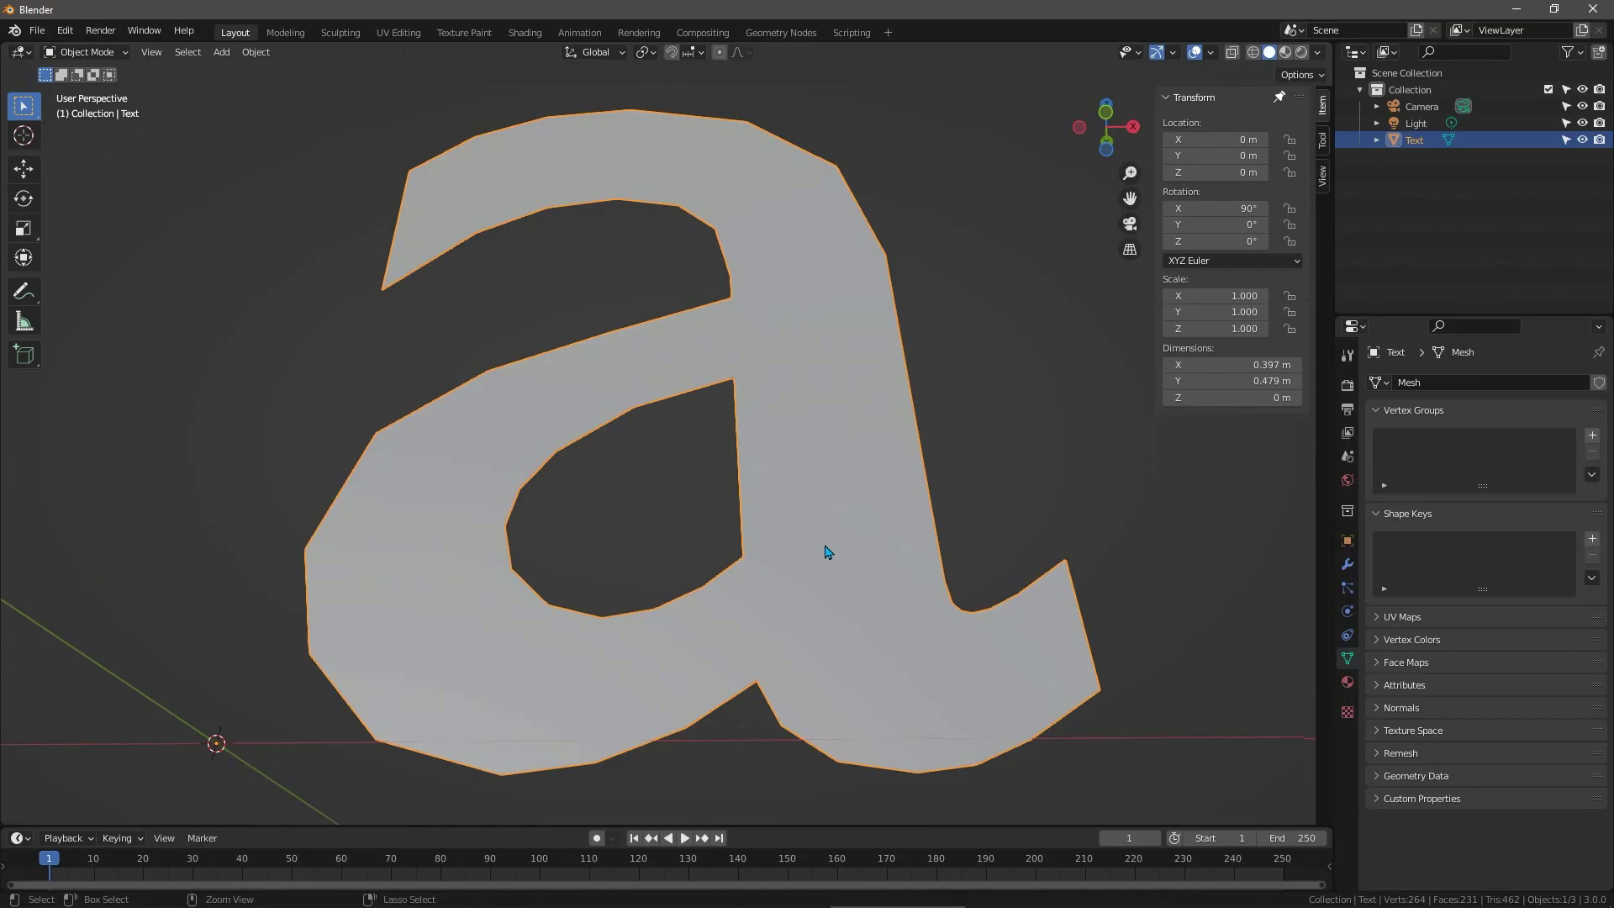
key("ctrl+3")
middle_click_drag(656, 566, 662, 375)
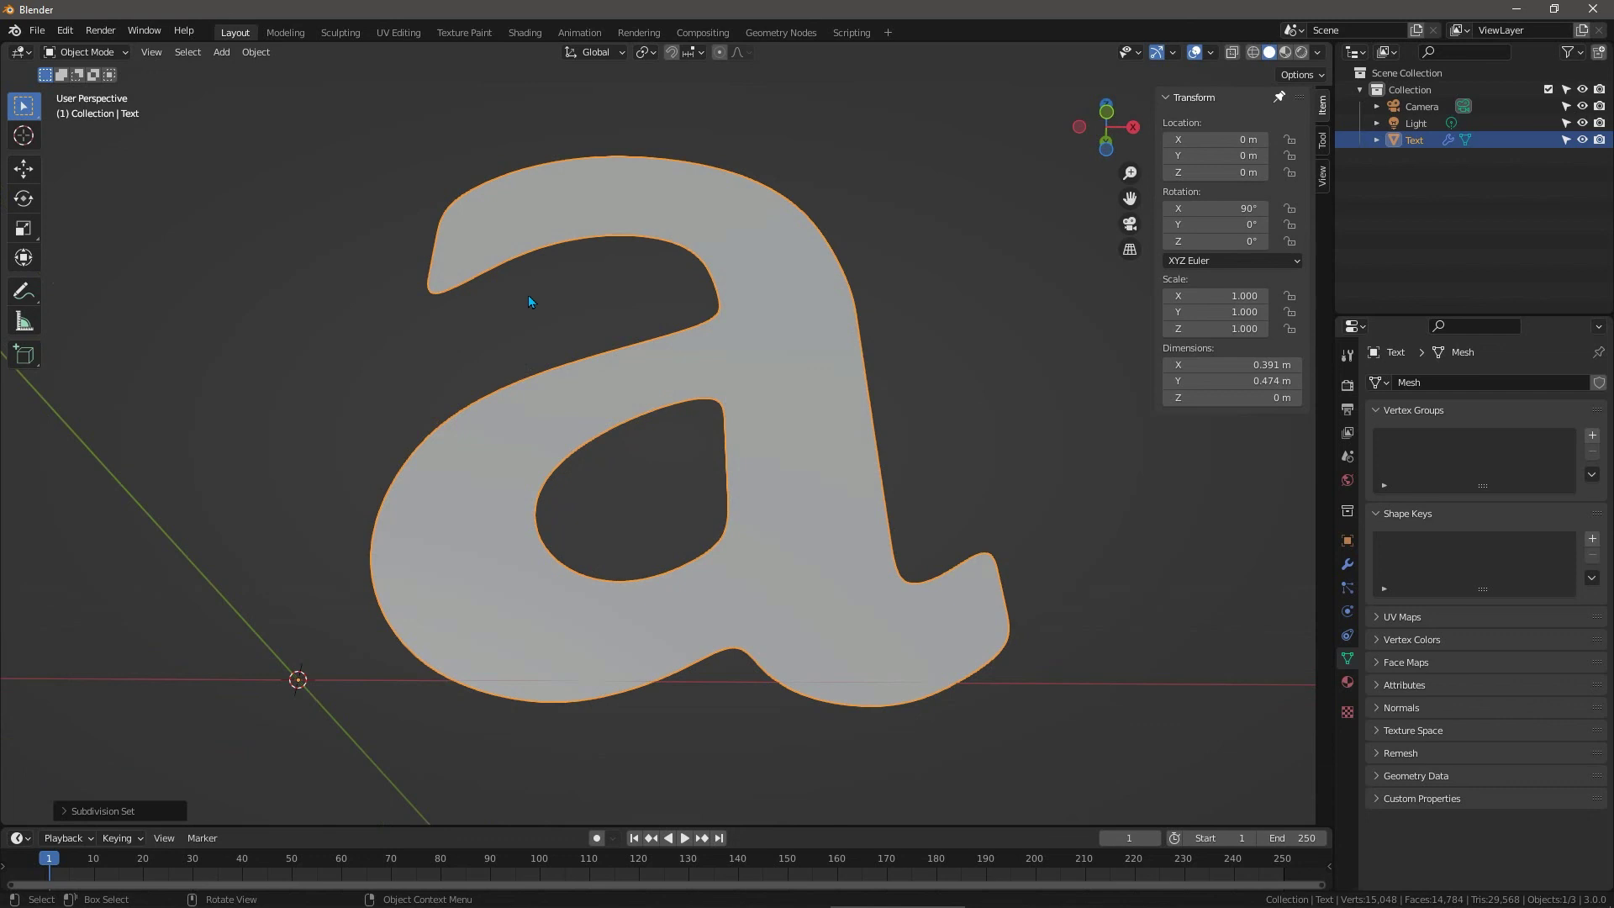
key("Tab")
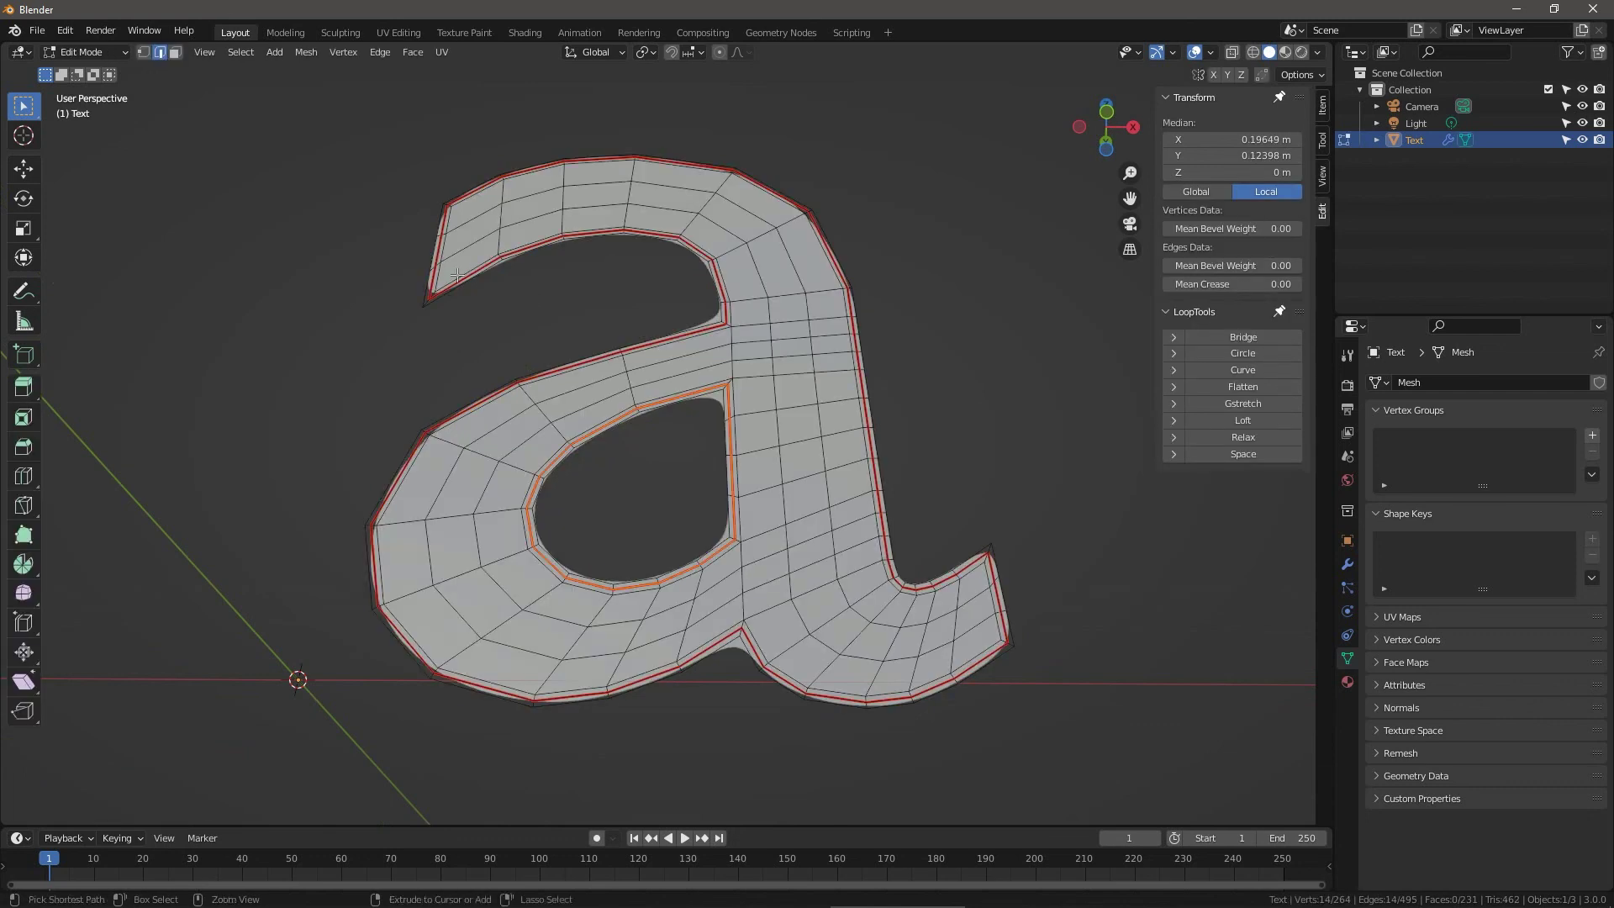
Add slid edge loops across the upper arm and the tail of the a.
key("ctrl+r")
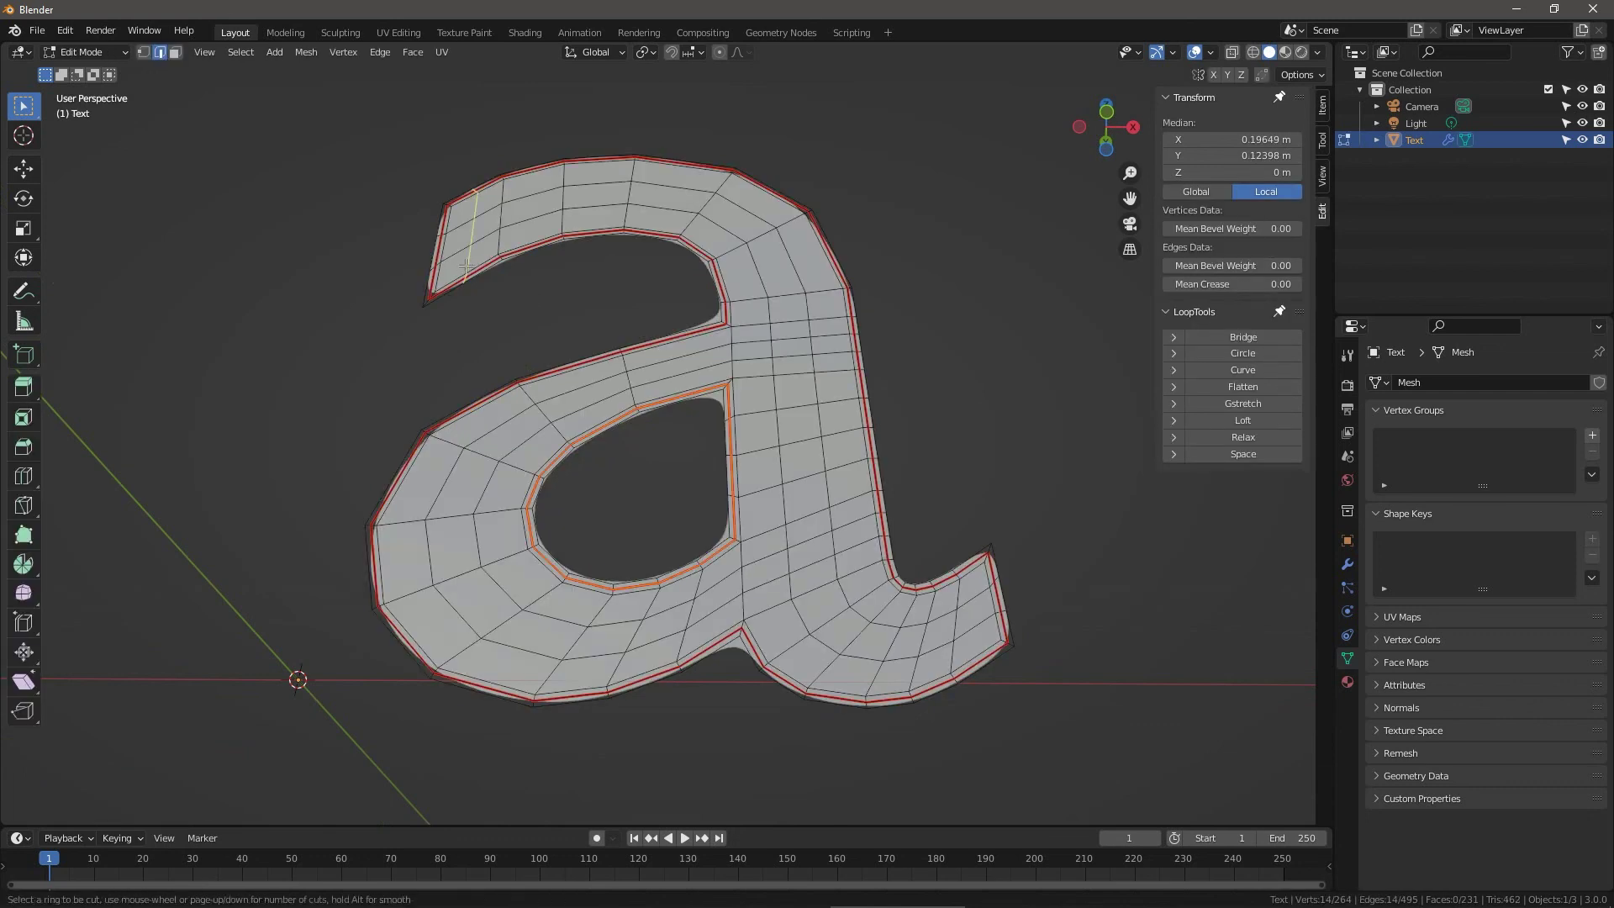
left_click(465, 266)
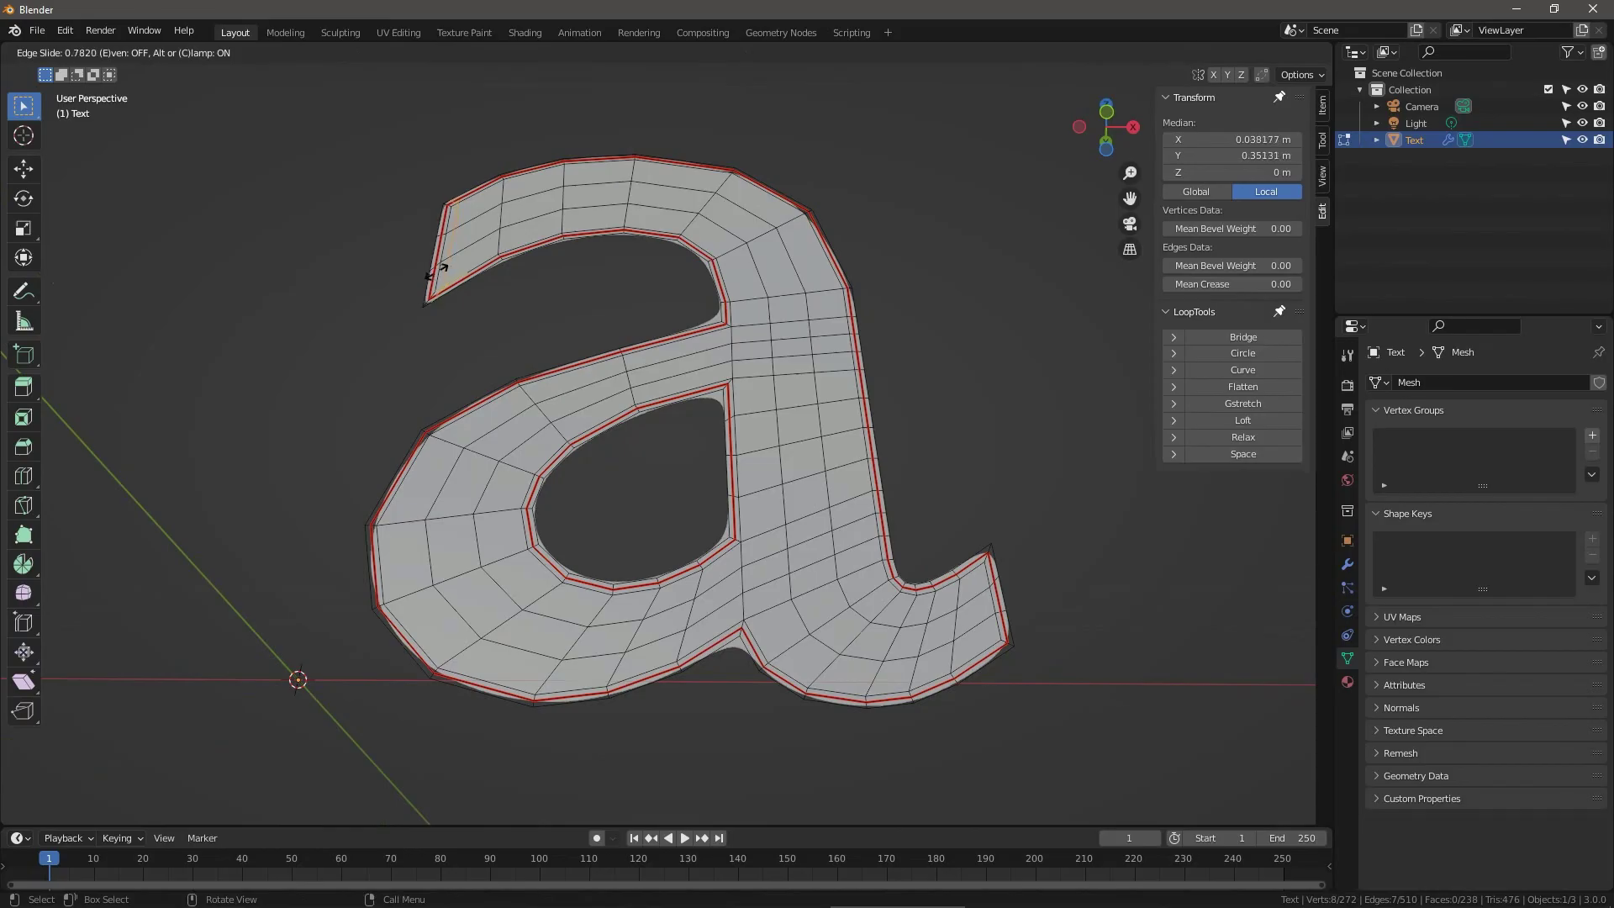
left_click(437, 272)
key("ctrl+r")
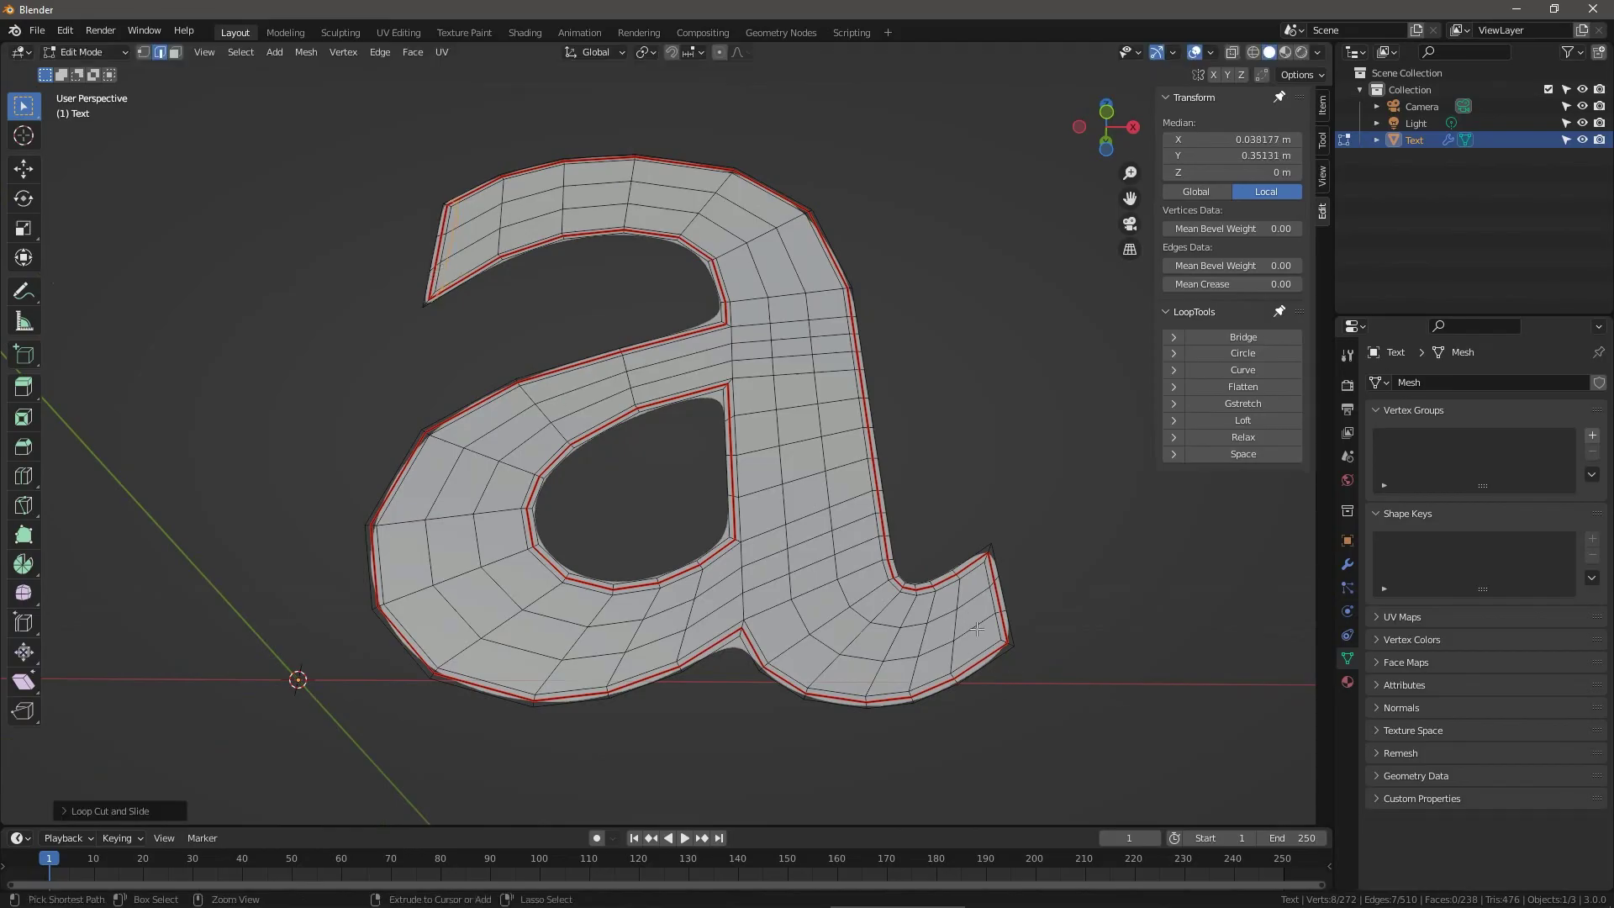
left_click(971, 620)
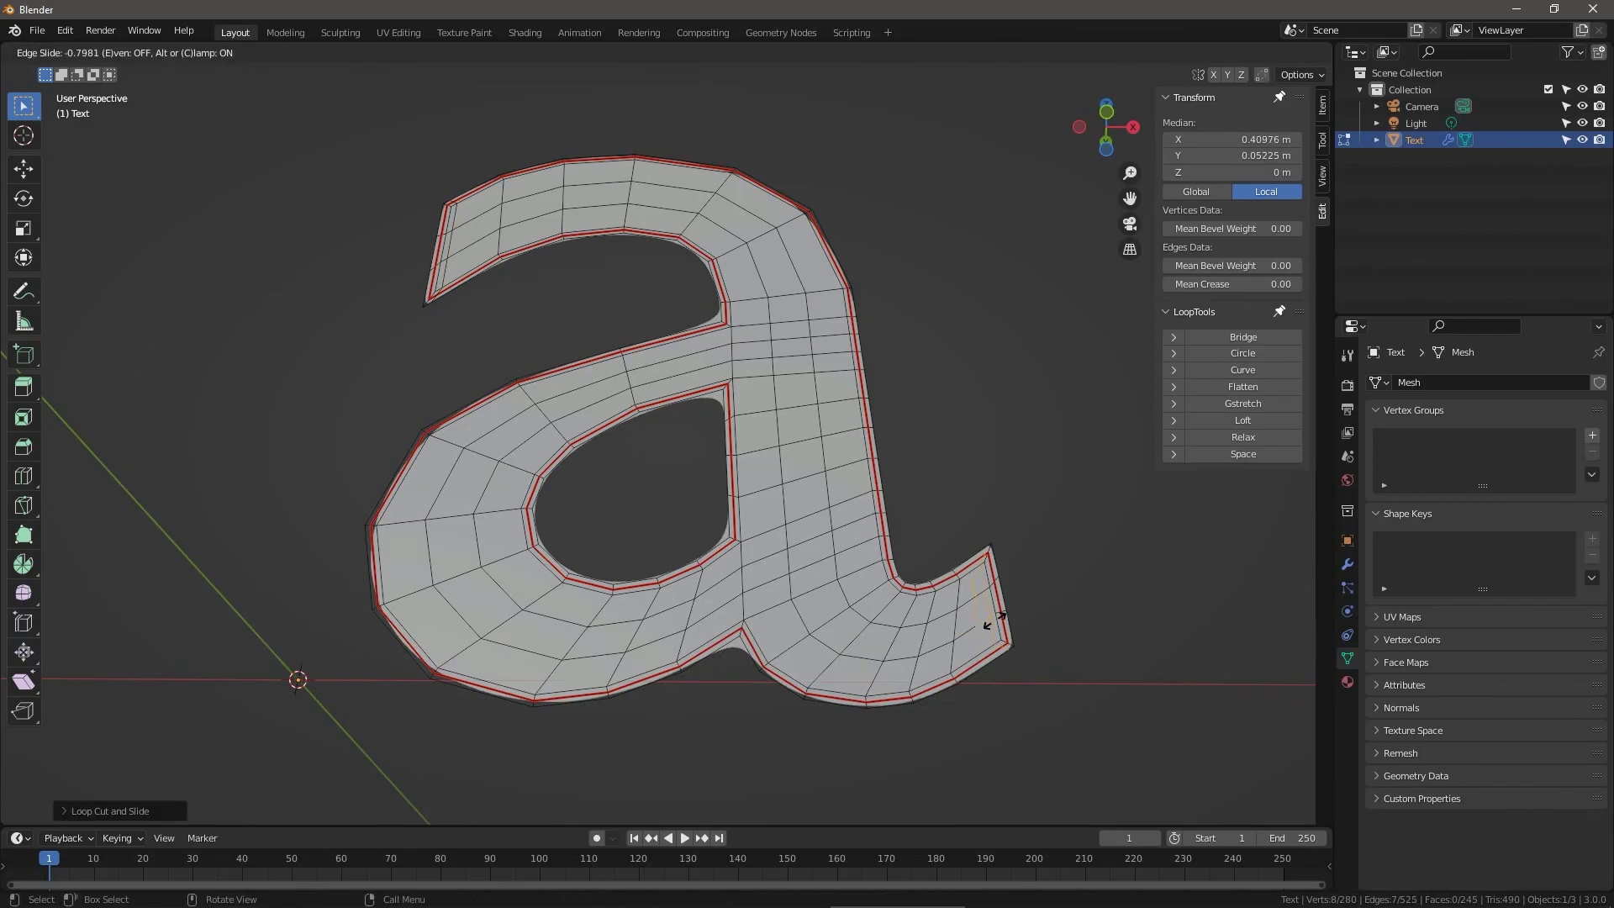
left_click(992, 620)
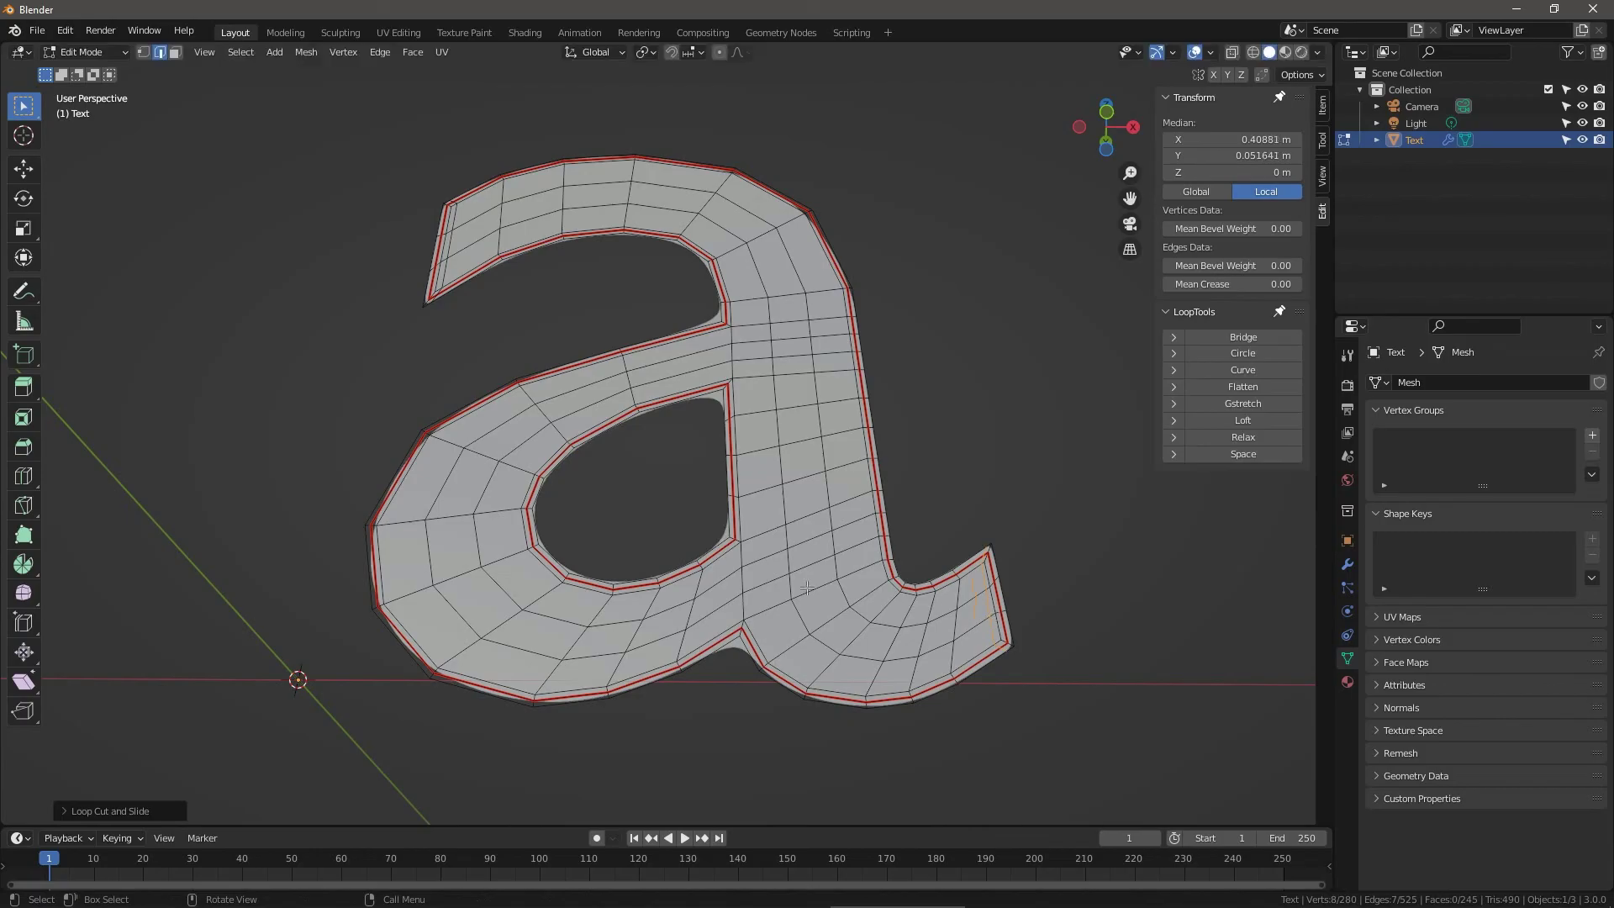
Add two edge loops across the stem, then select the whole mesh.
key("ctrl+r")
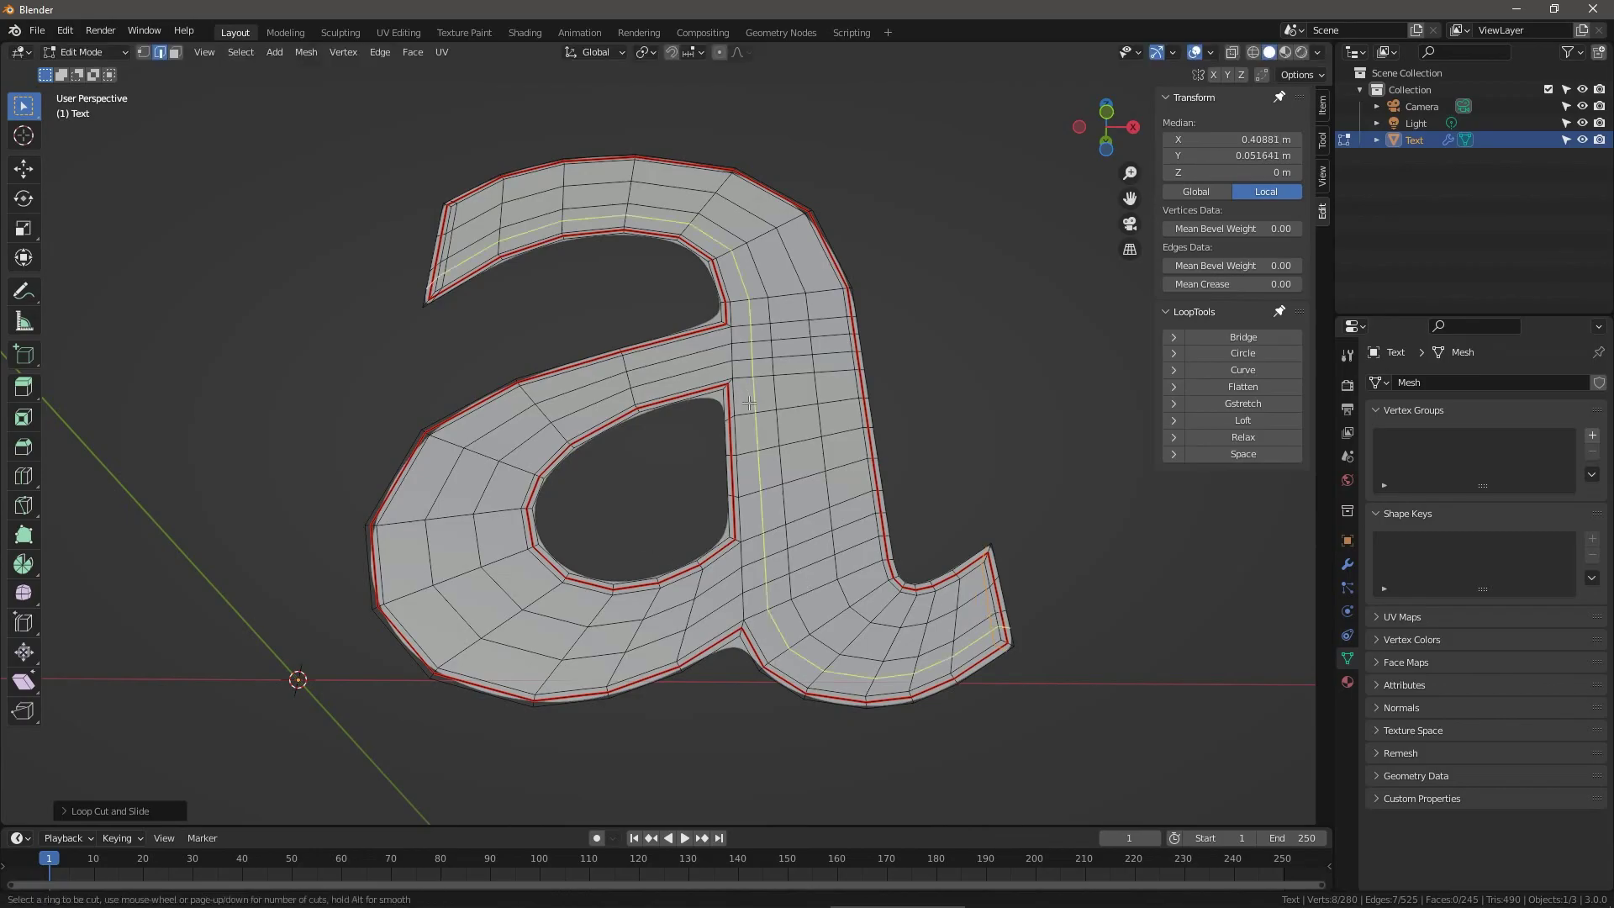
left_click(799, 389)
left_click(799, 388)
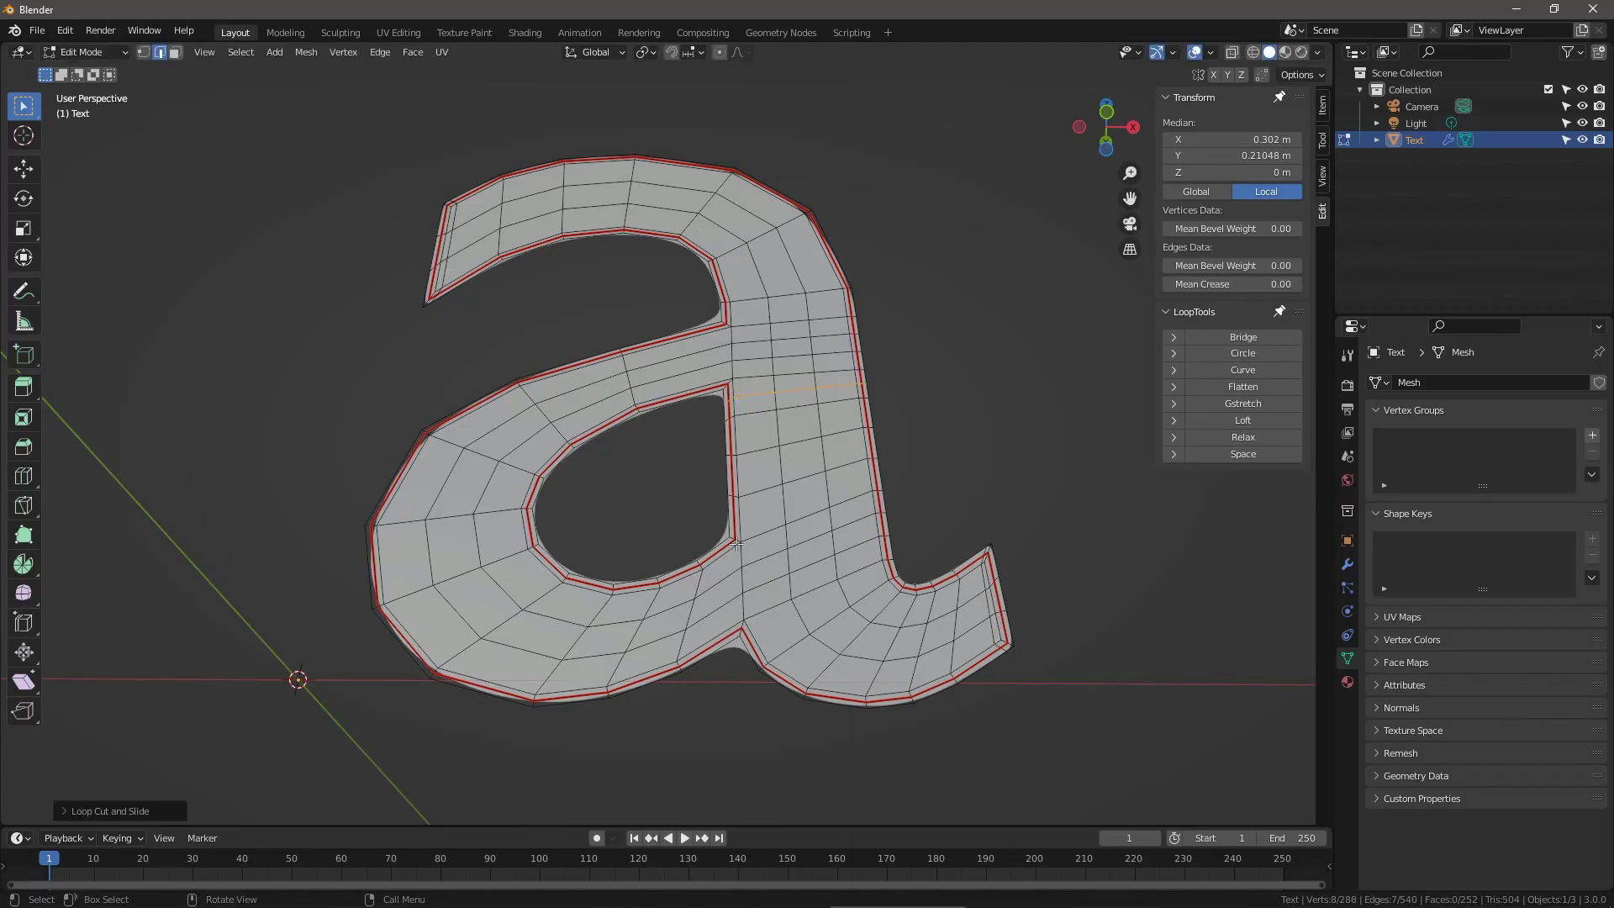
key("ctrl+r")
left_click(882, 494)
left_click(883, 494)
middle_click_drag(883, 494, 750, 501)
key("a")
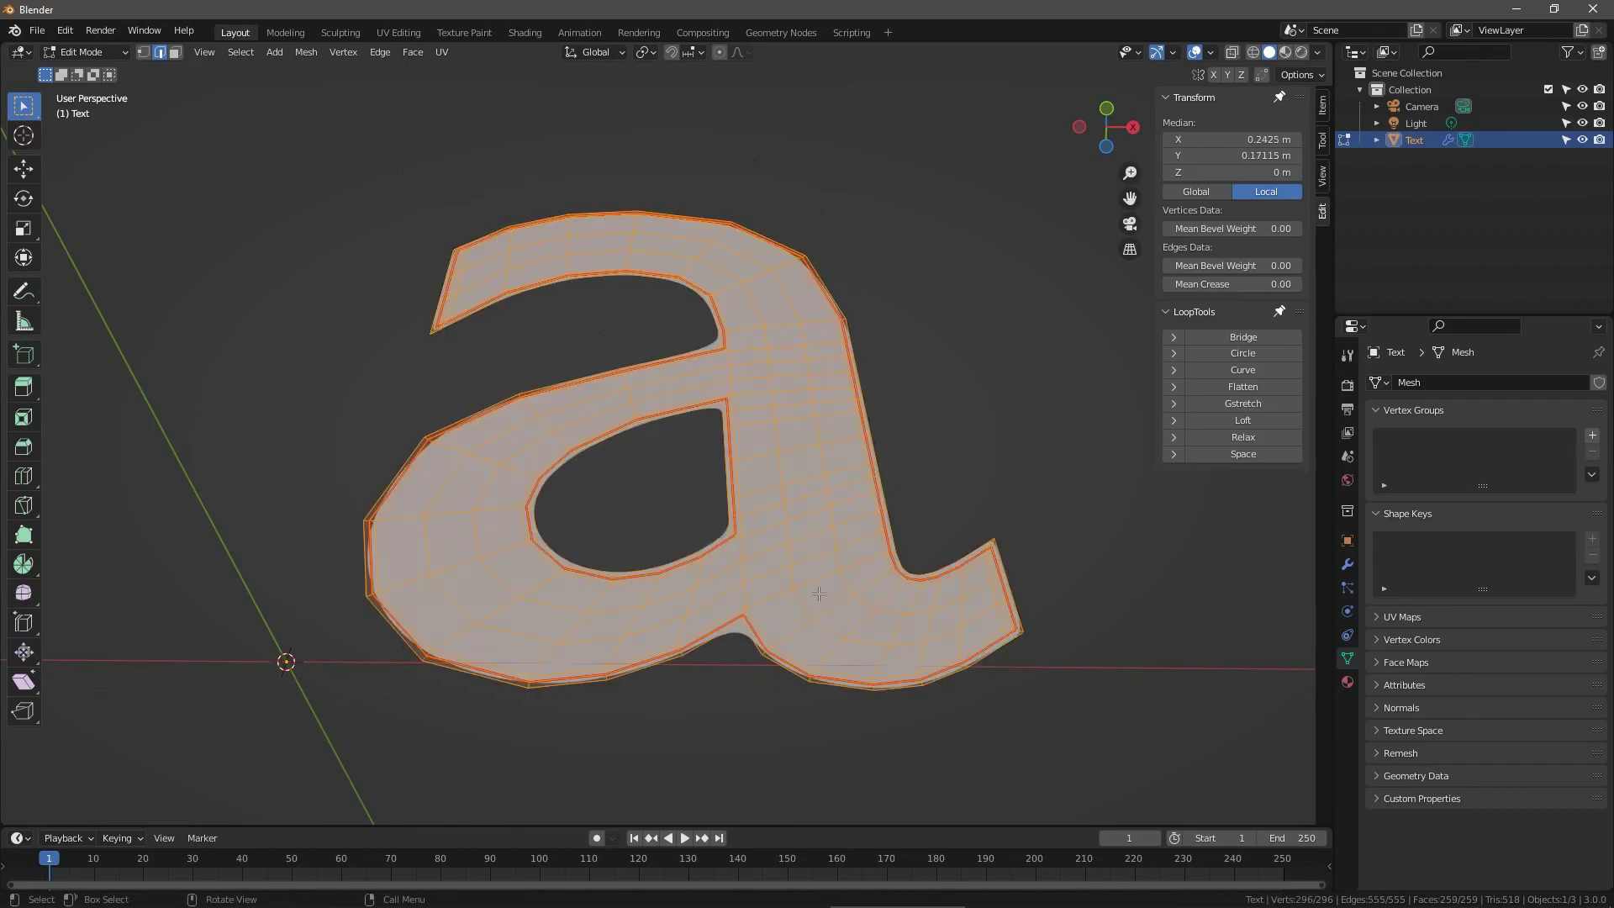
Extrude the whole letter 0.1 m deep.
key("e")
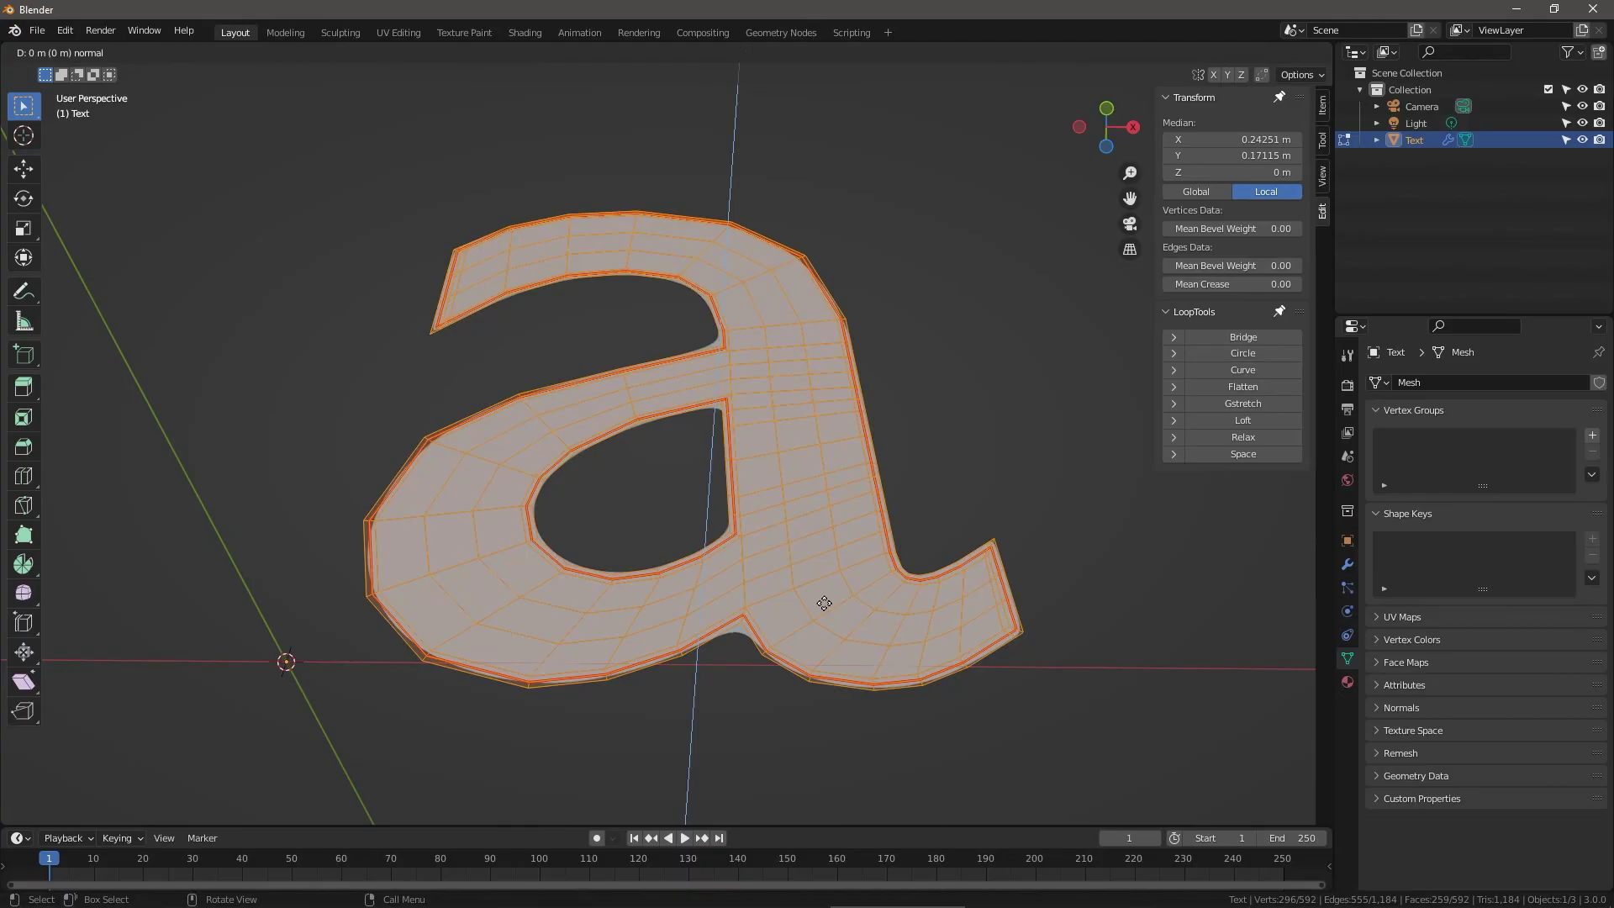
type("0.1")
key("Return")
Apply Shade Smooth to the letter in Object Mode and go back into Edit Mode.
key("Tab")
right_click(655, 345)
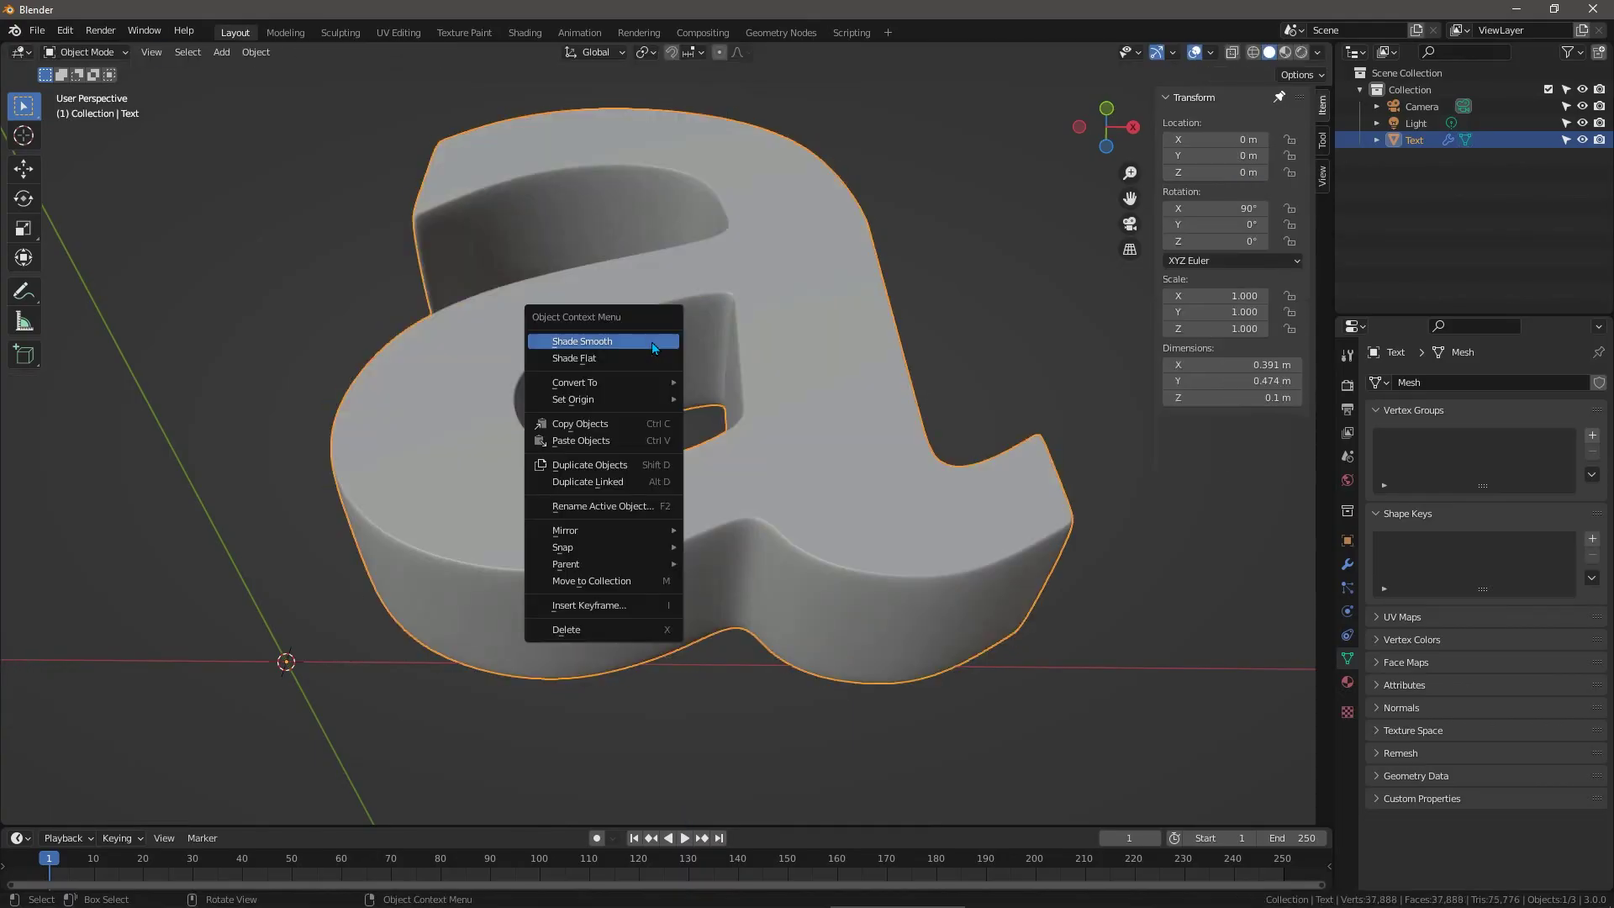
left_click(654, 343)
mouse_move(717, 472)
middle_mouse_down()
mouse_move(718, 450)
mouse_move(713, 505)
mouse_move(707, 462)
middle_mouse_up()
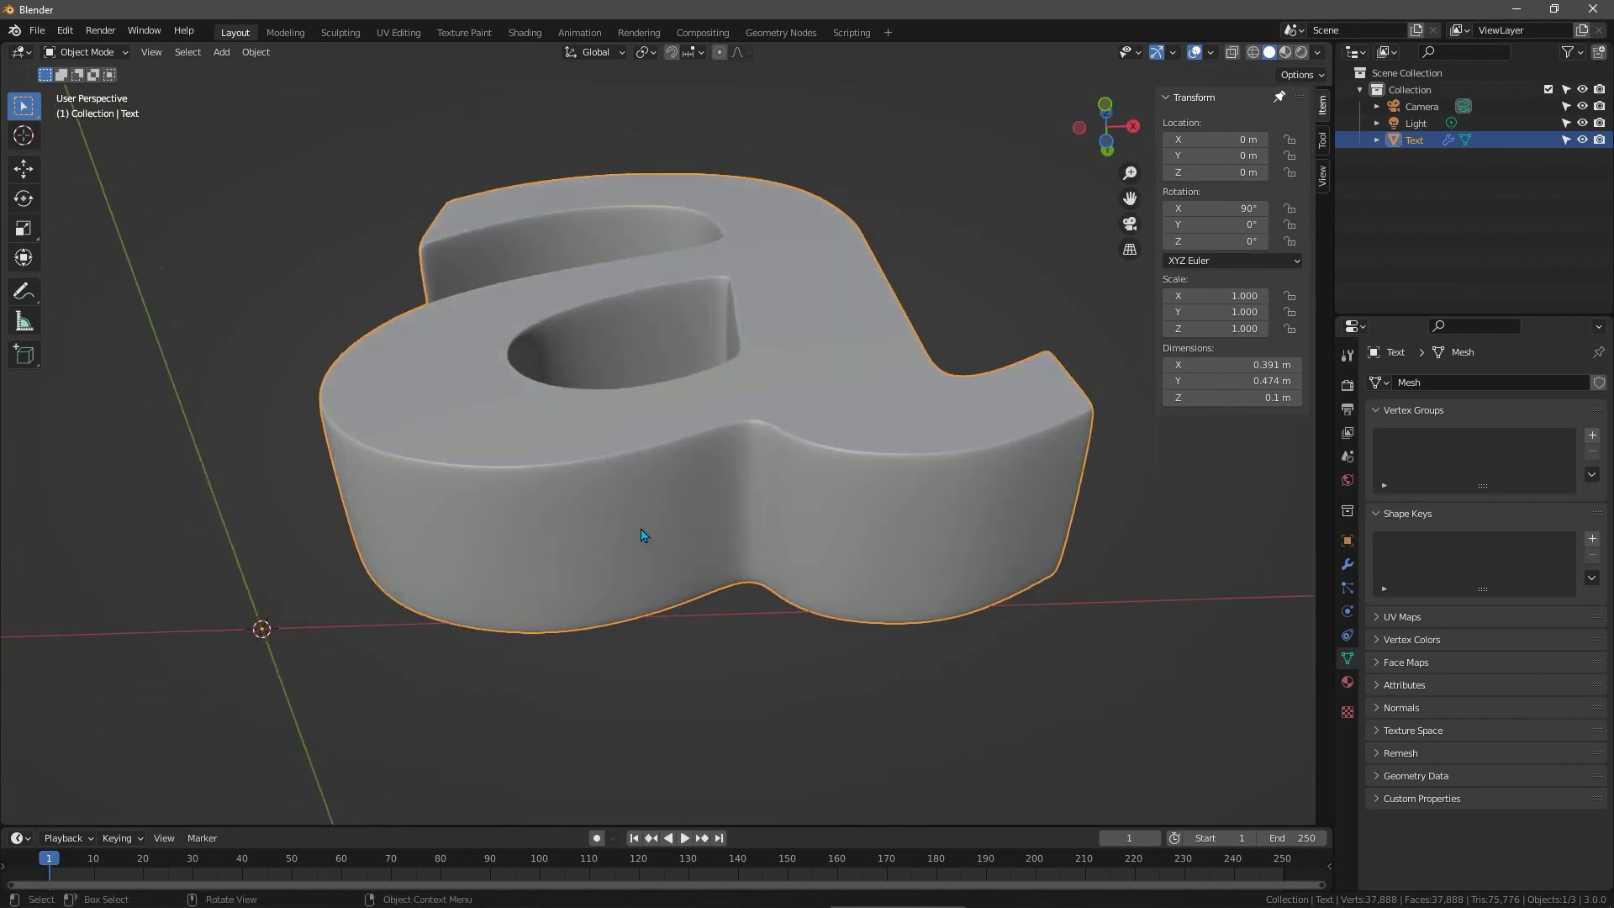
key("Tab")
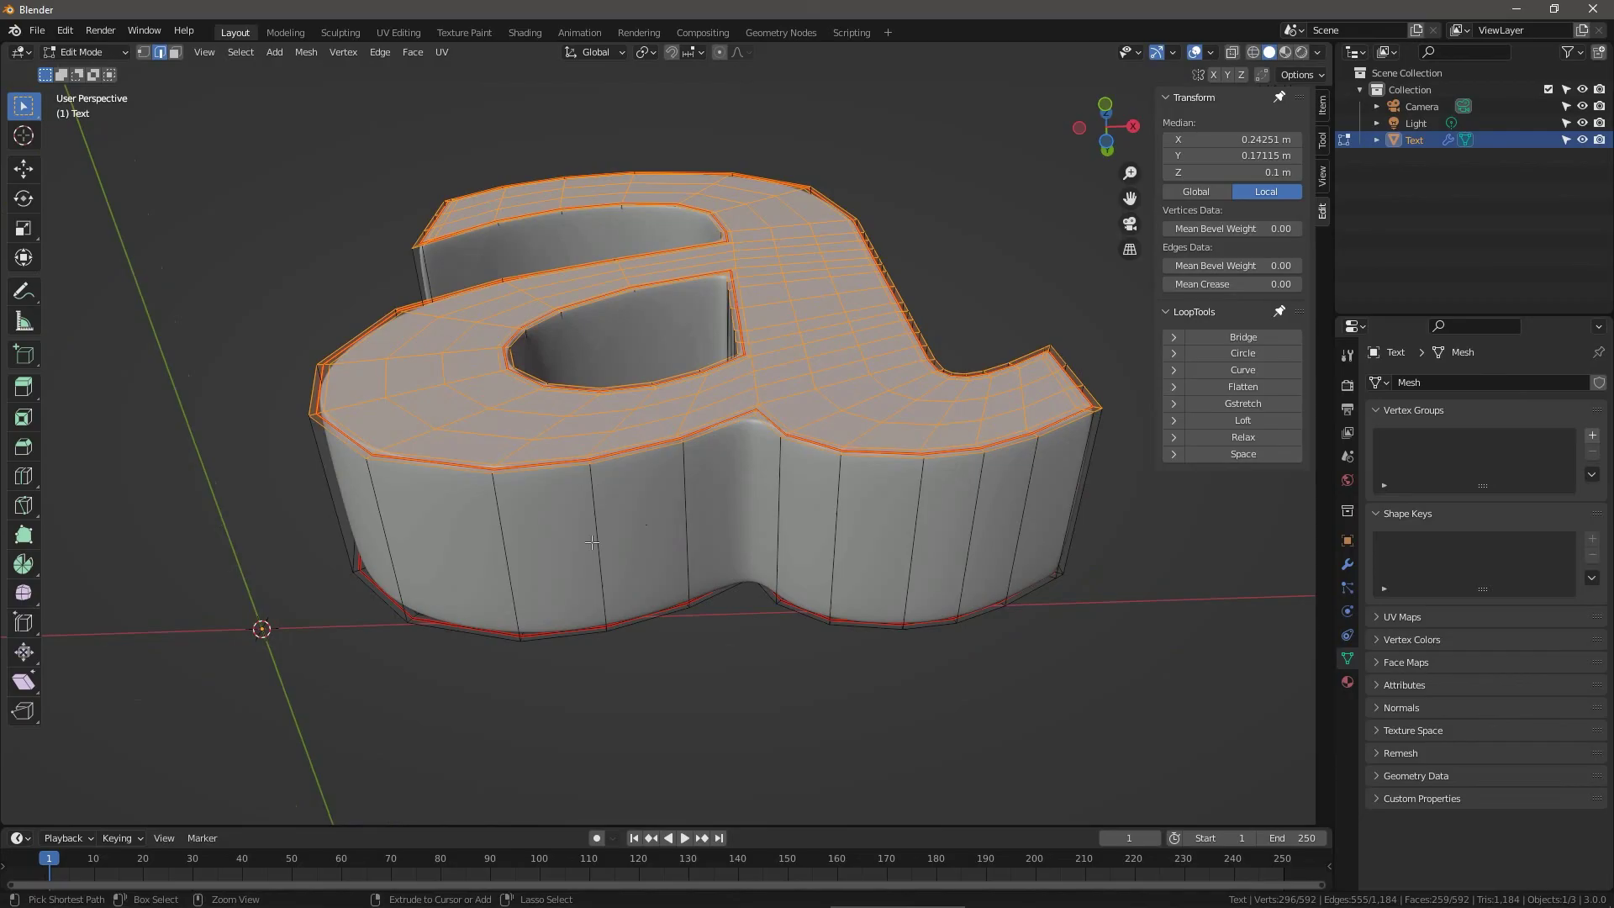
Add two evenly spaced horizontal loops around the letter's outer side wall.
key("ctrl+r")
scroll(600, 544, "up", 1)
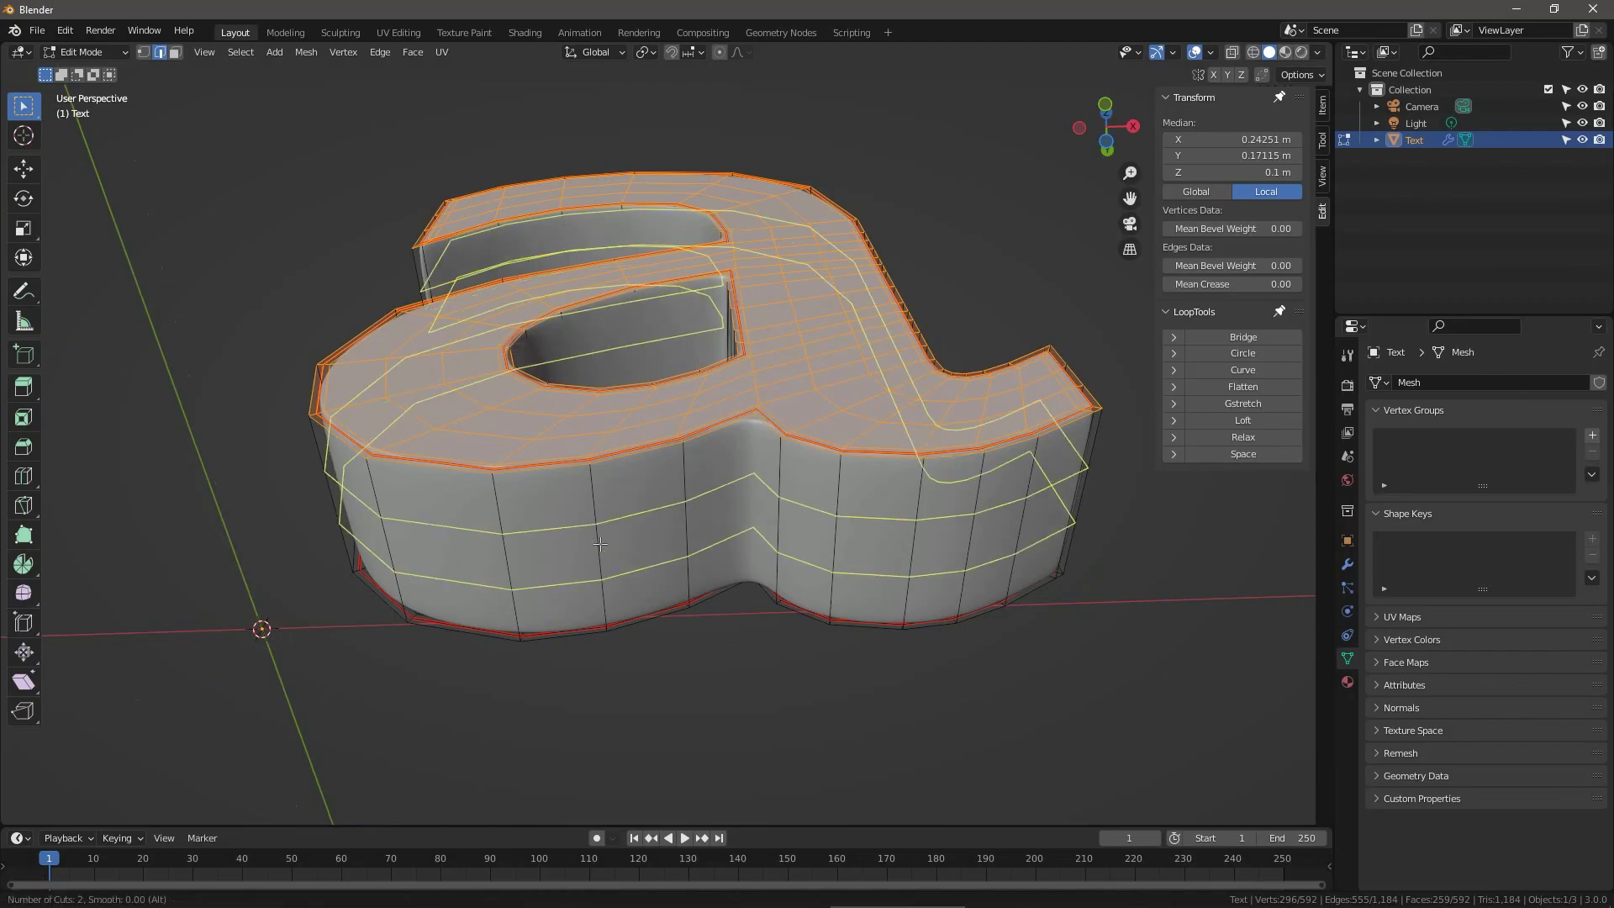
left_click(600, 544)
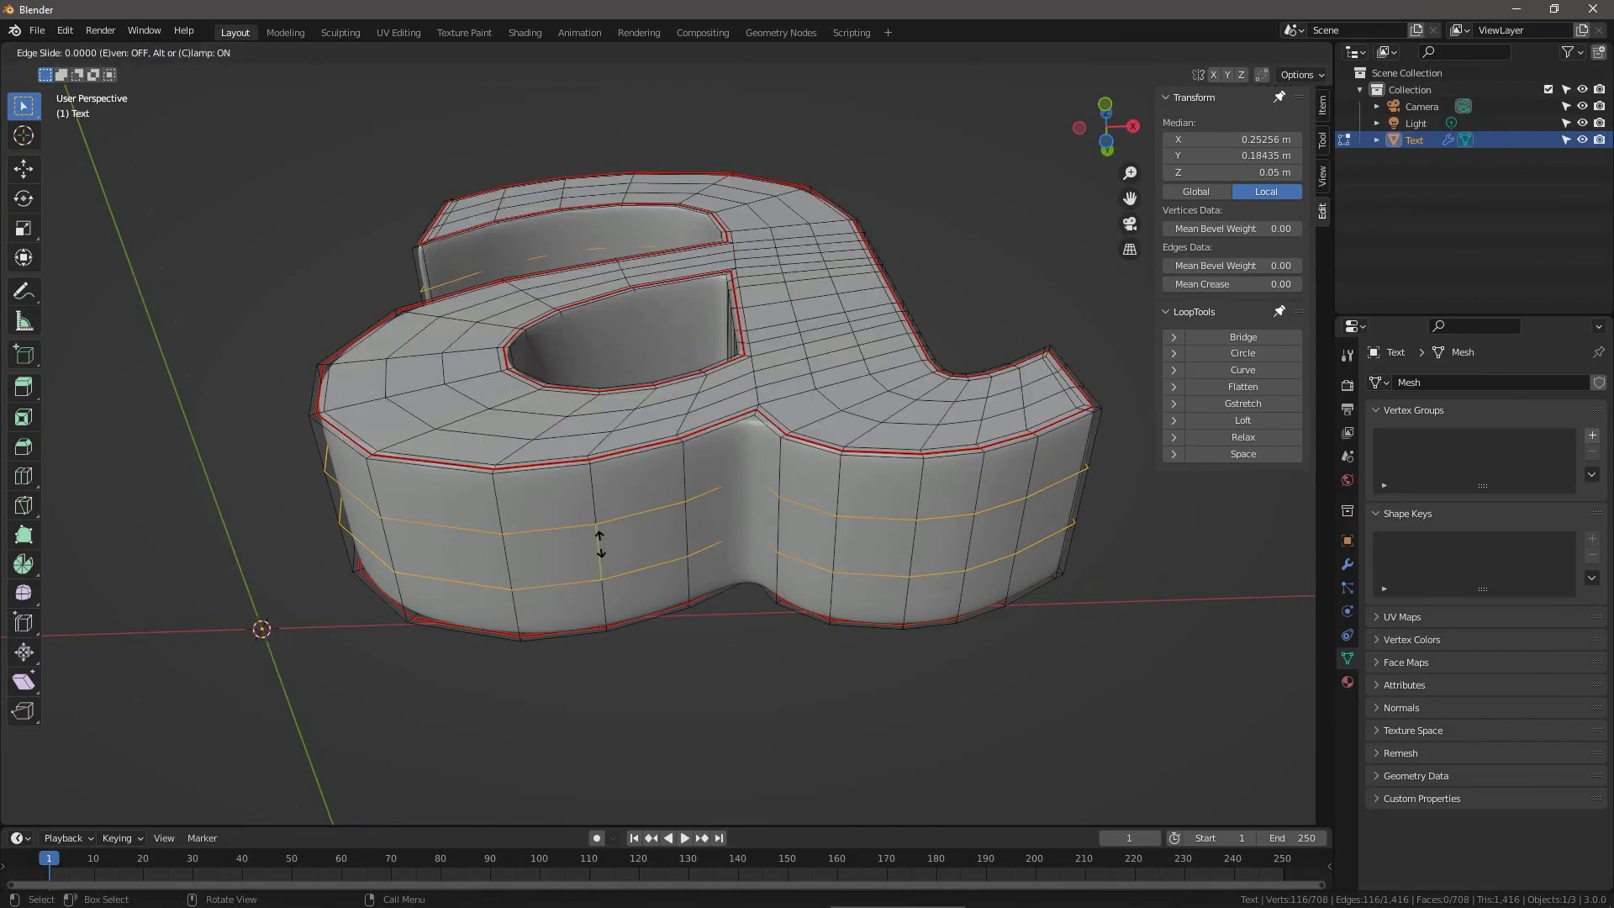
right_click(600, 544)
key("Tab")
middle_click_drag(625, 494, 577, 454)
key("Tab")
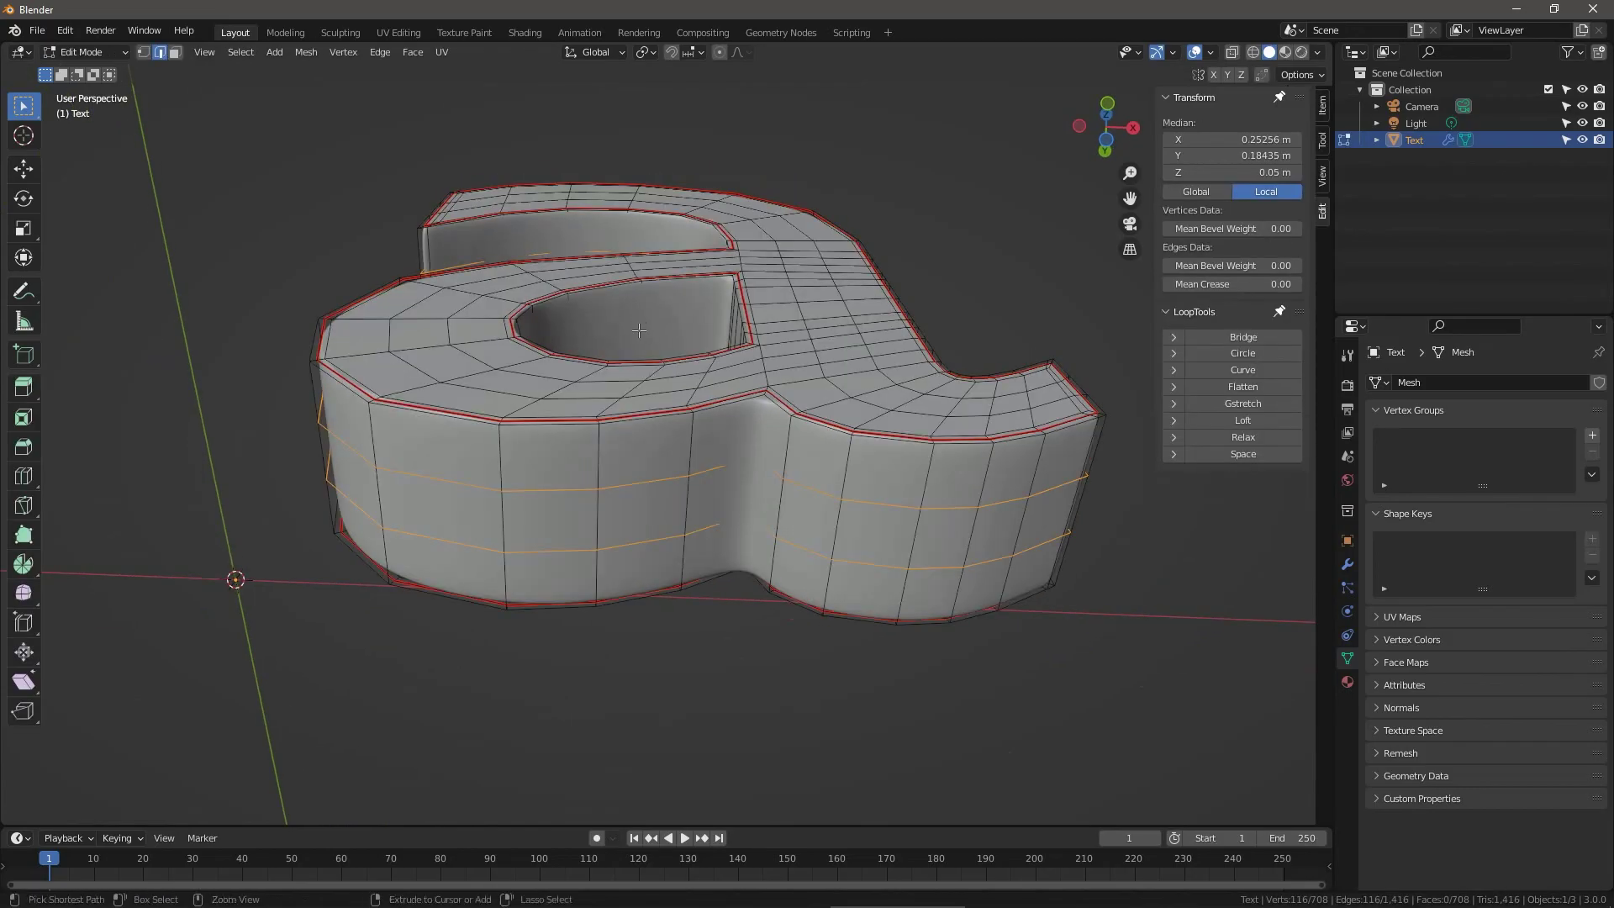
Add two horizontal loops around the inner wall of the hole.
key("ctrl+r")
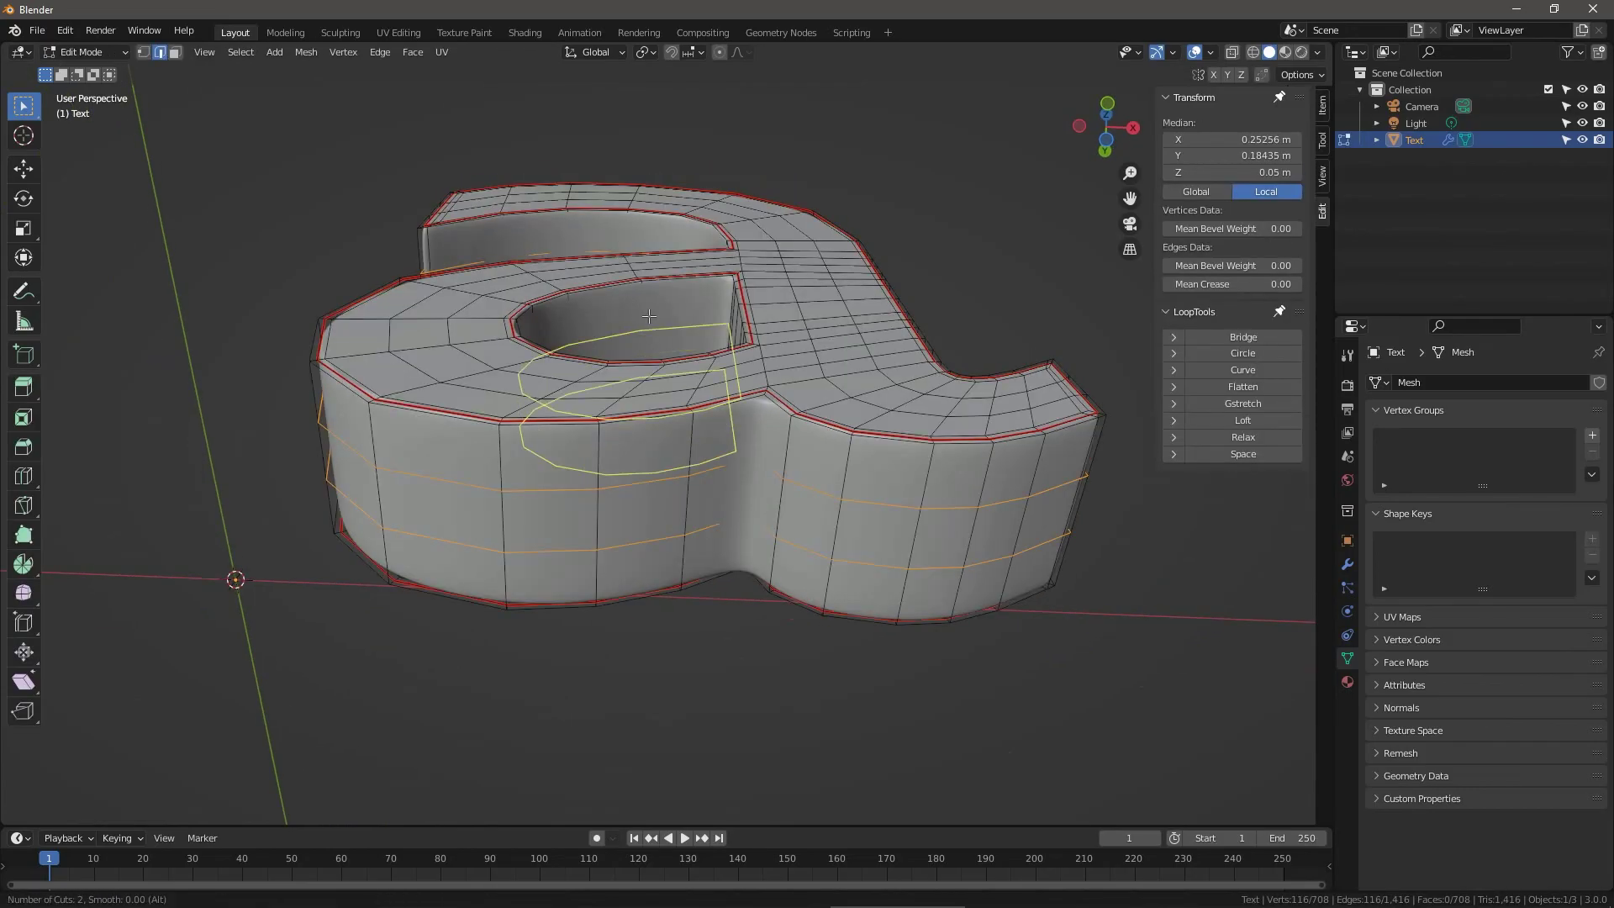
left_click(649, 316)
scroll(649, 317, "up", 3)
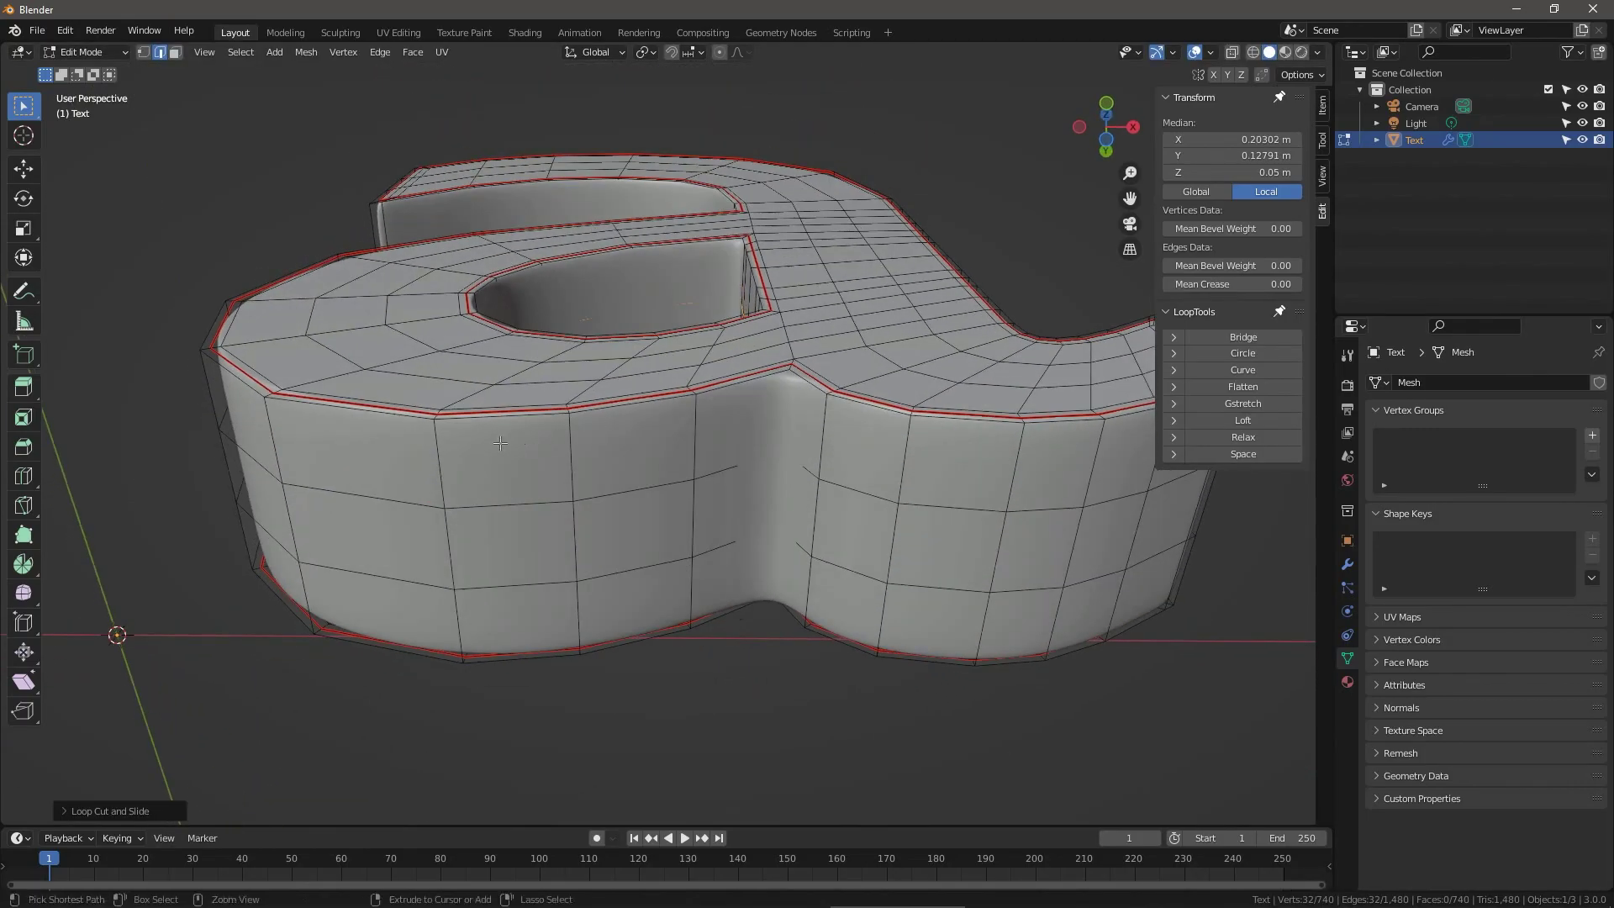
Add a loop near the top rim of the outer wall and mark it as a seam.
key("ctrl+r")
left_click(439, 432)
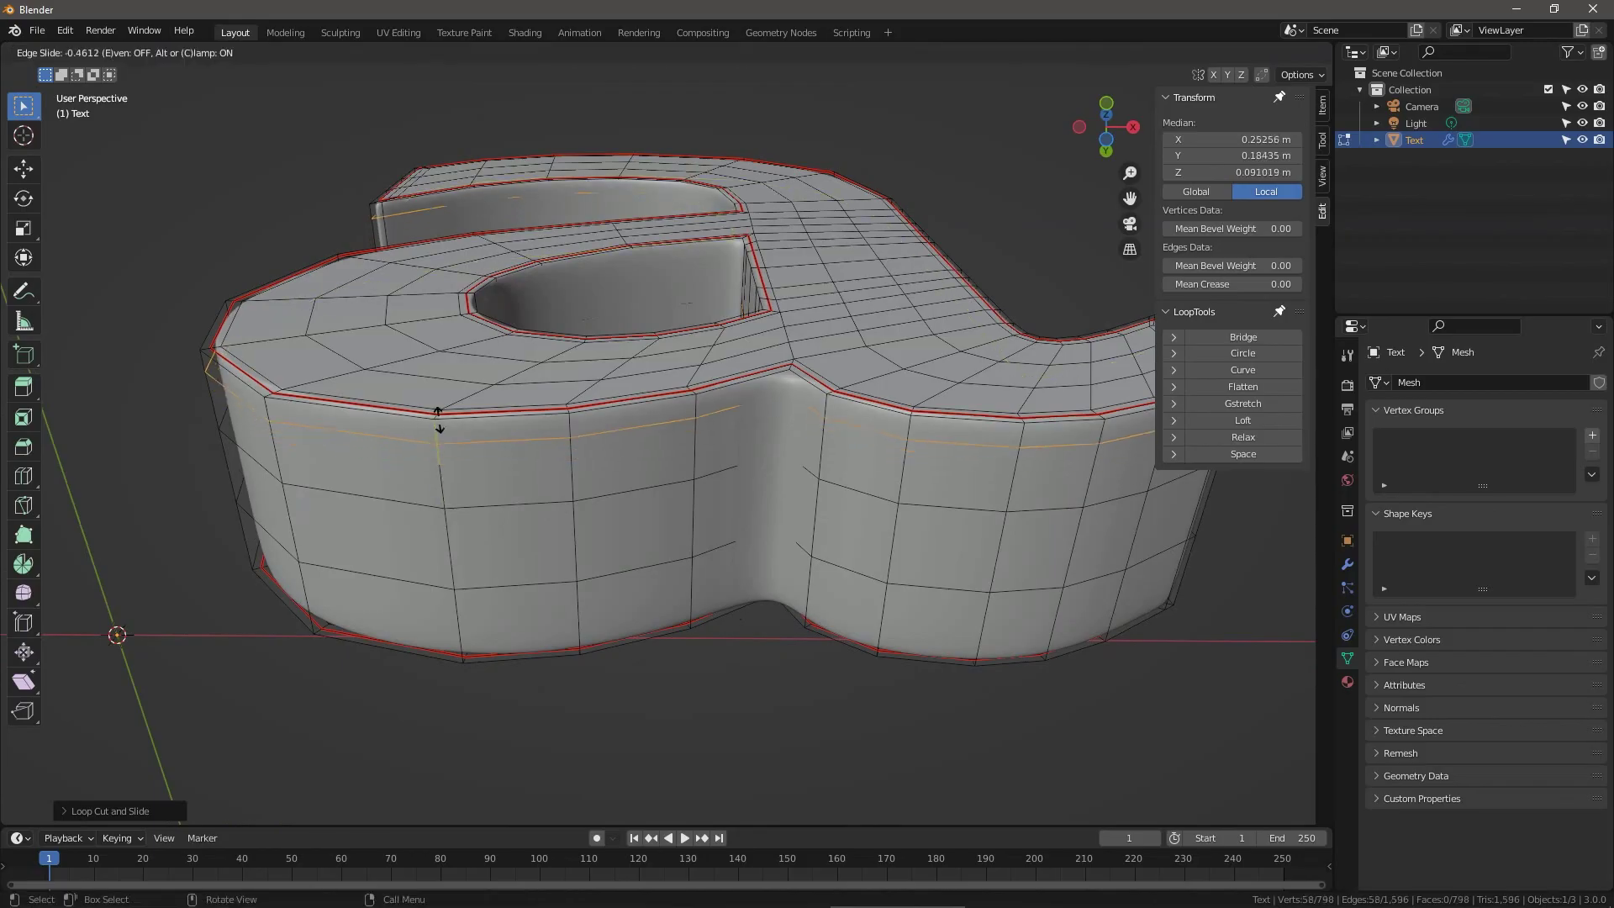
left_click(440, 404)
right_click(445, 429)
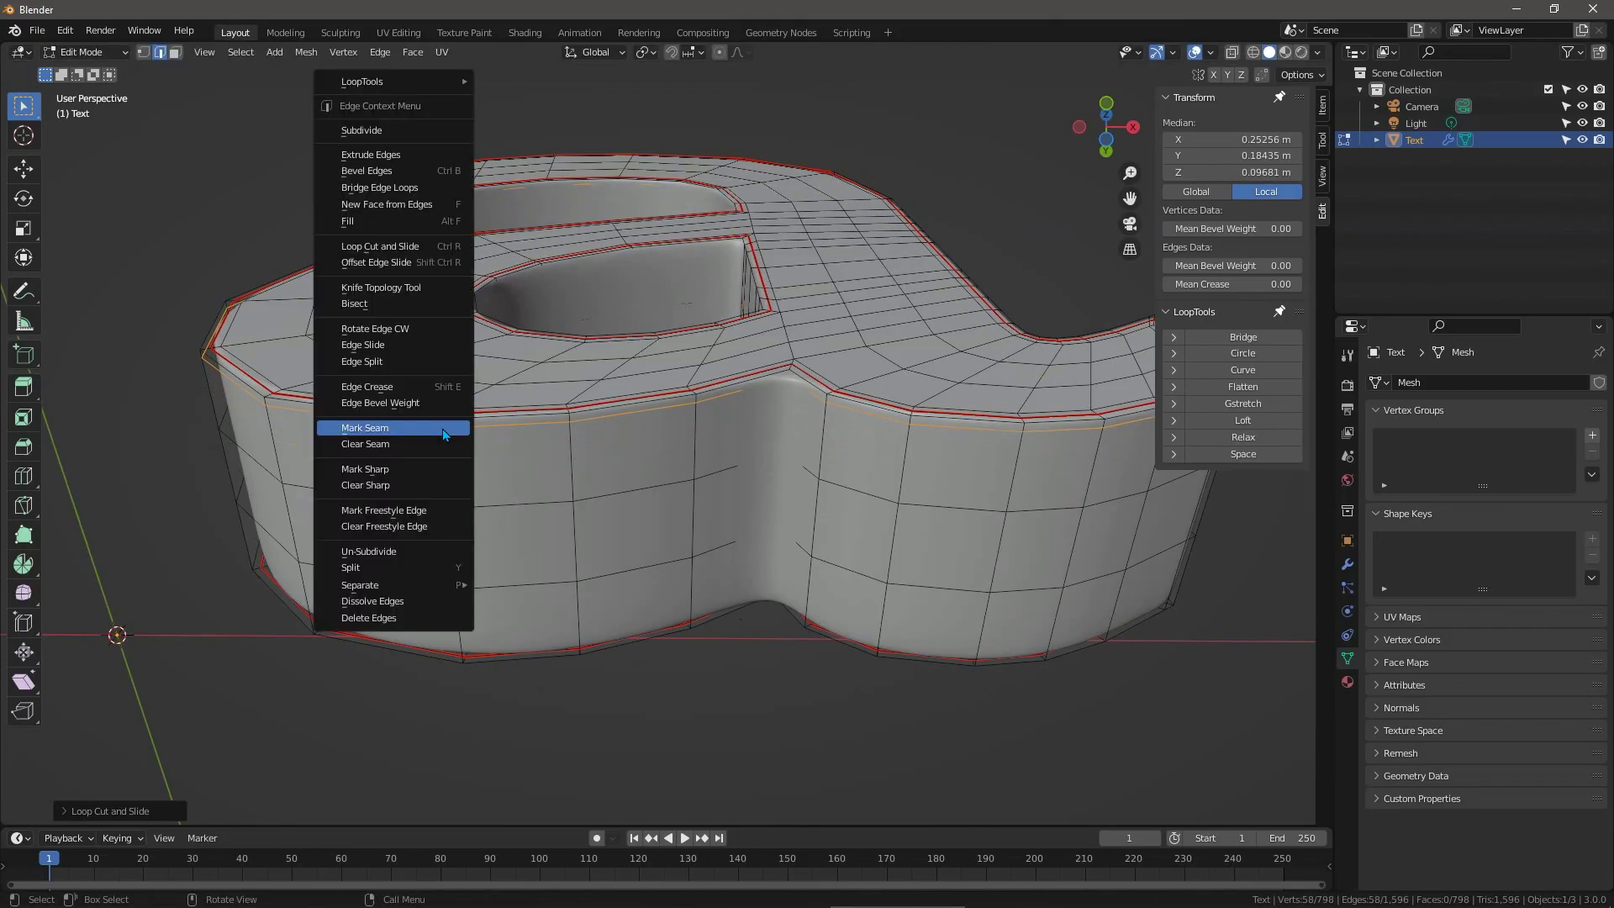
left_click(444, 429)
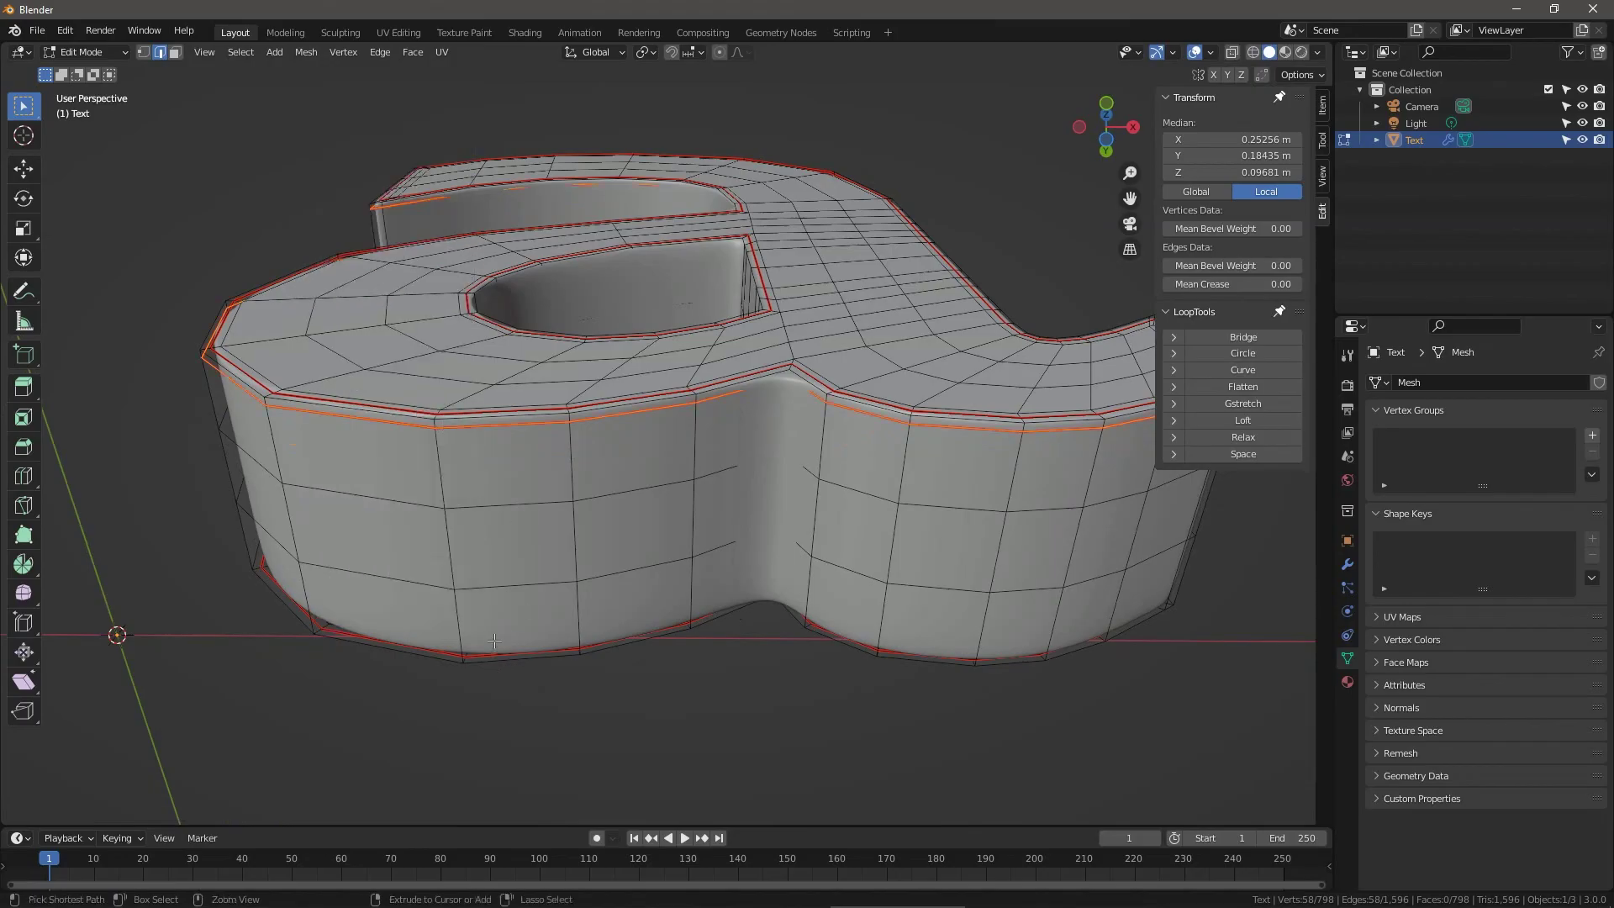
Add a loop near the bottom rim of the outer wall and mark it as a seam.
key("ctrl+r")
left_click(469, 643)
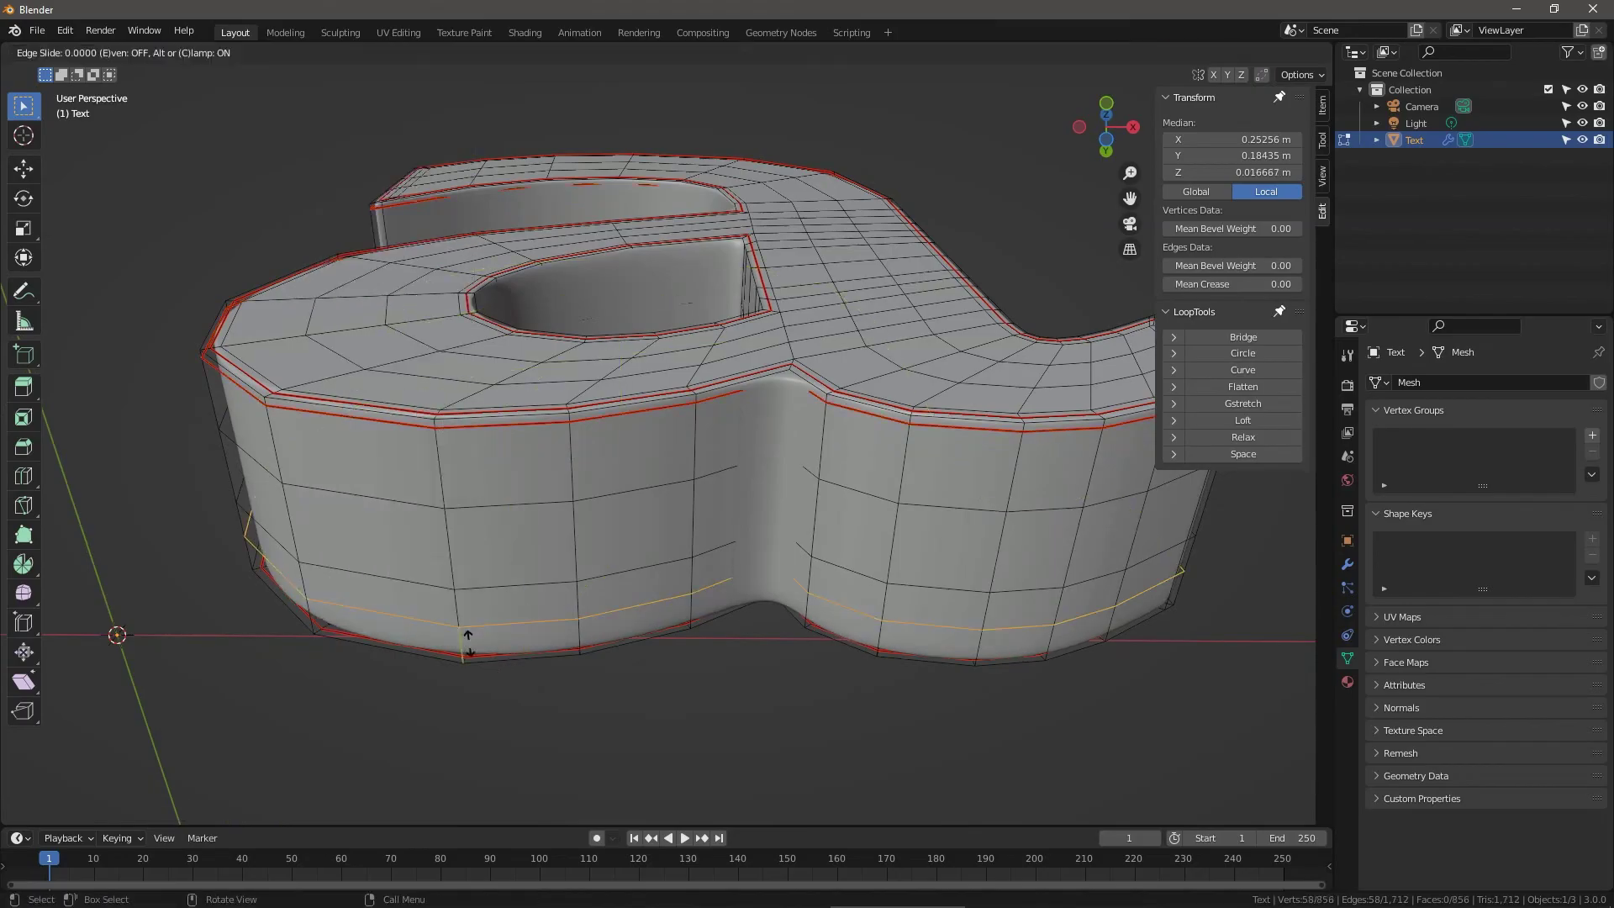
left_click(472, 662)
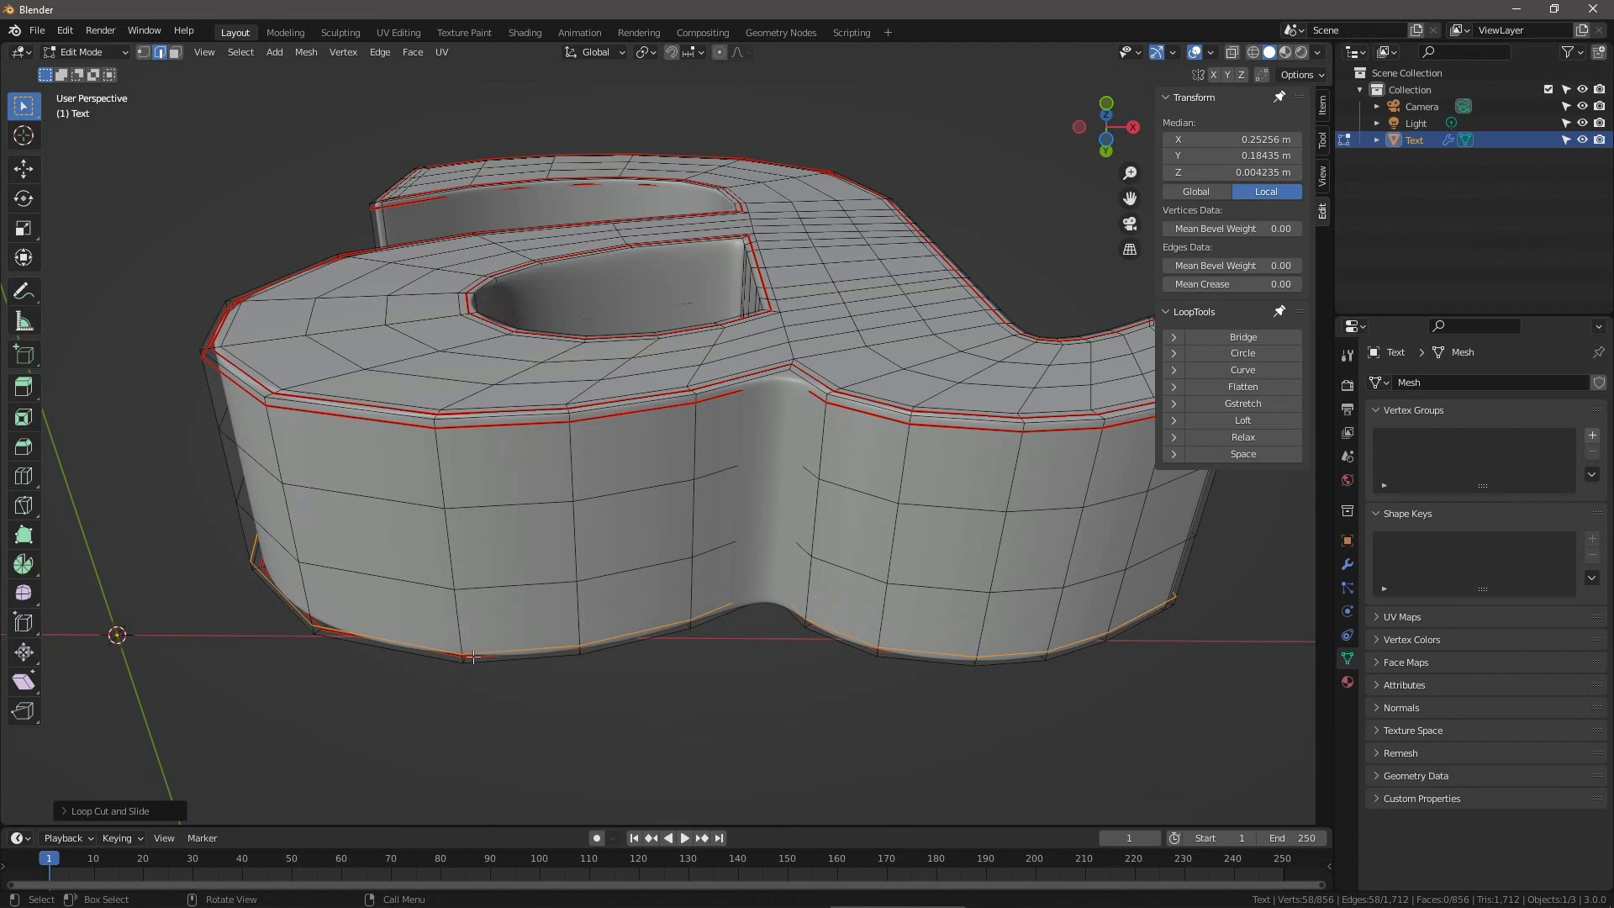
right_click(473, 657)
left_click(474, 657)
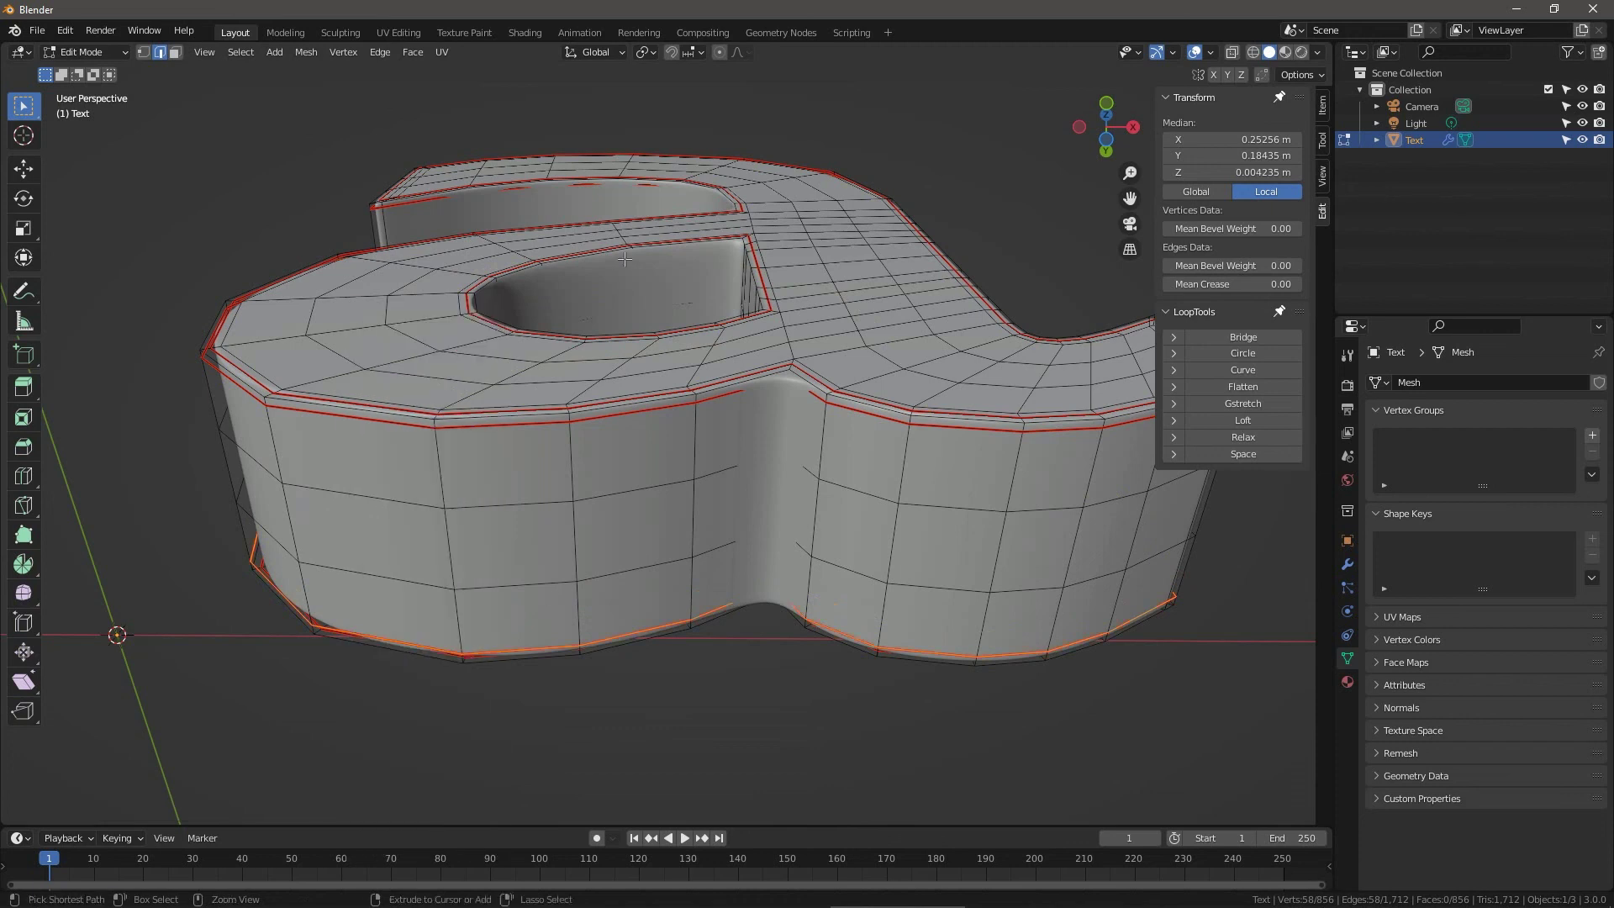
Add a loop near the hole's top rim and mark it as a seam.
middle_click_drag(625, 264, 625, 275)
key("ctrl+r")
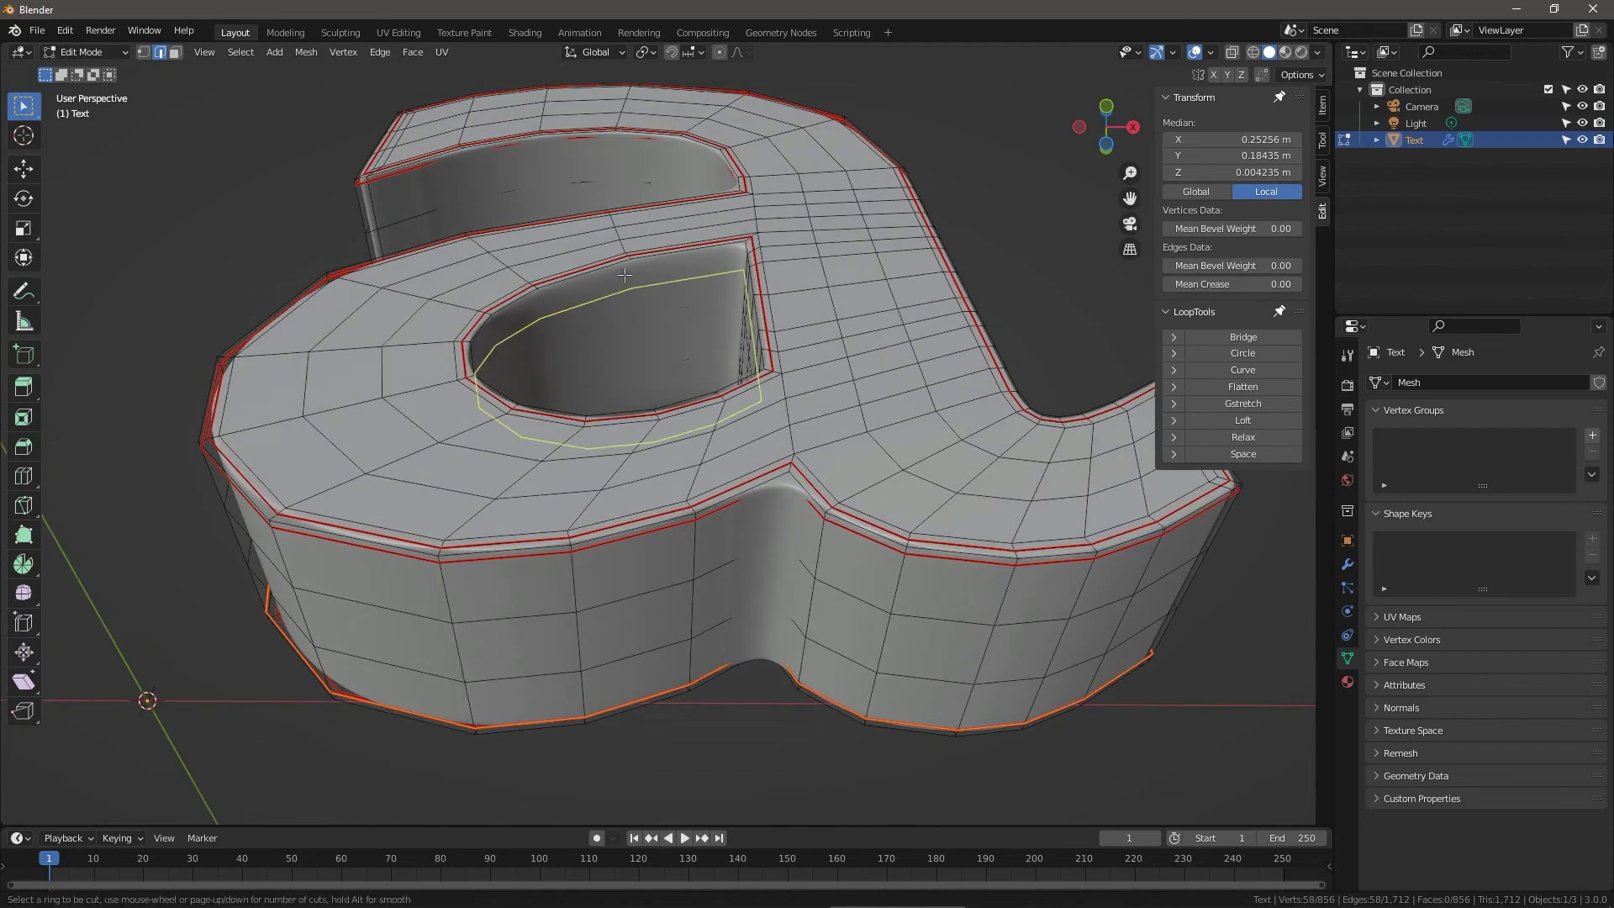
left_click(625, 265)
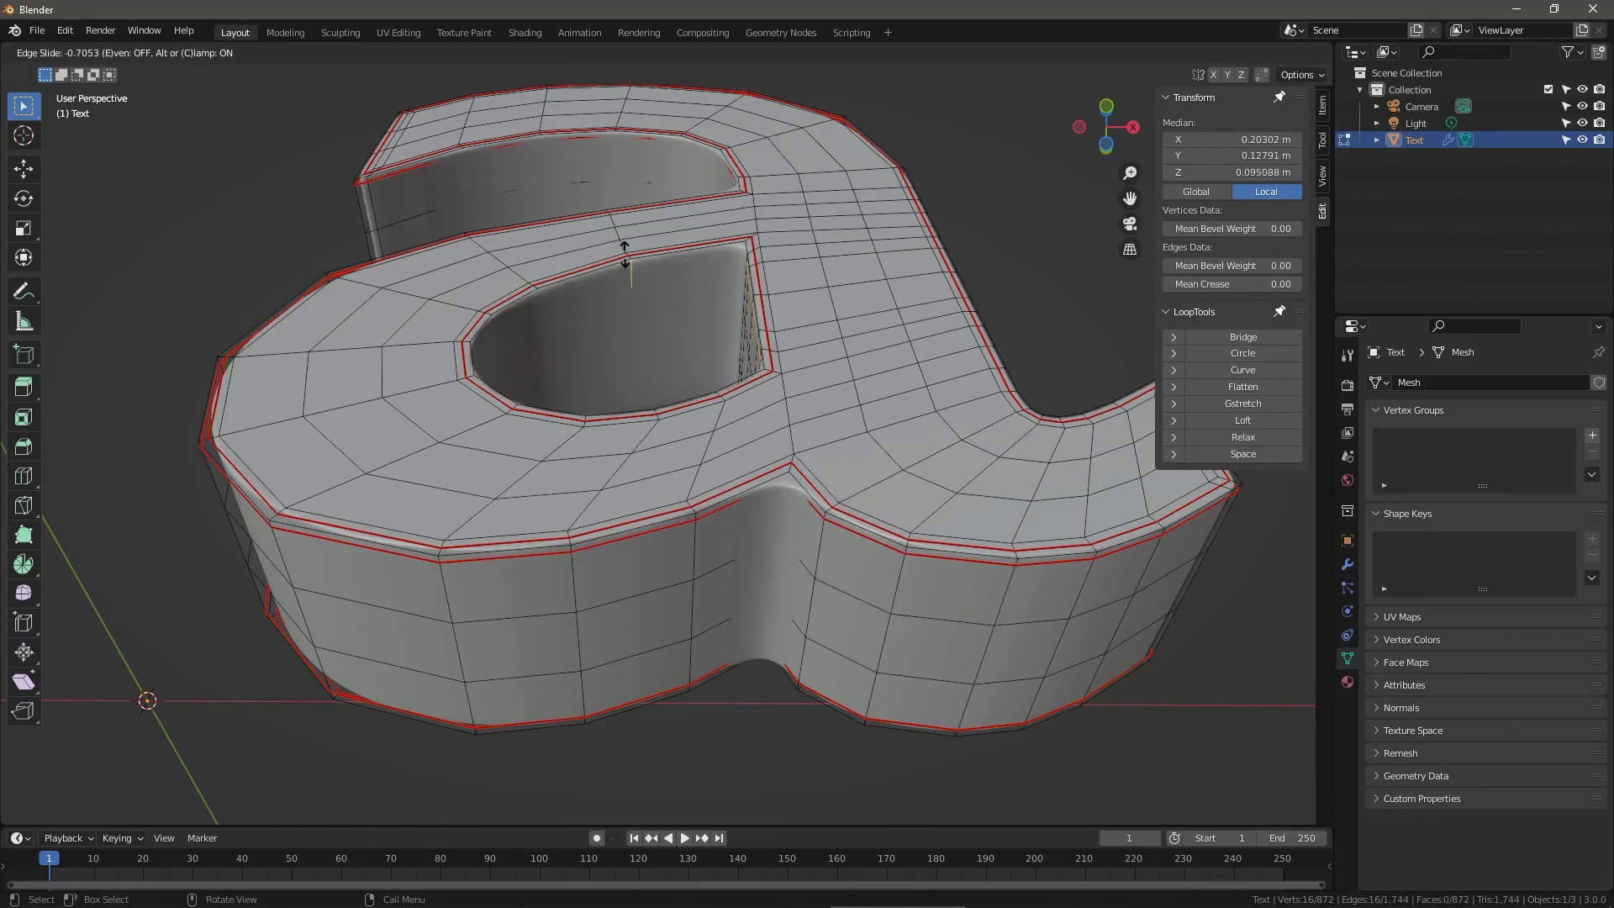
left_click(625, 259)
right_click(623, 271)
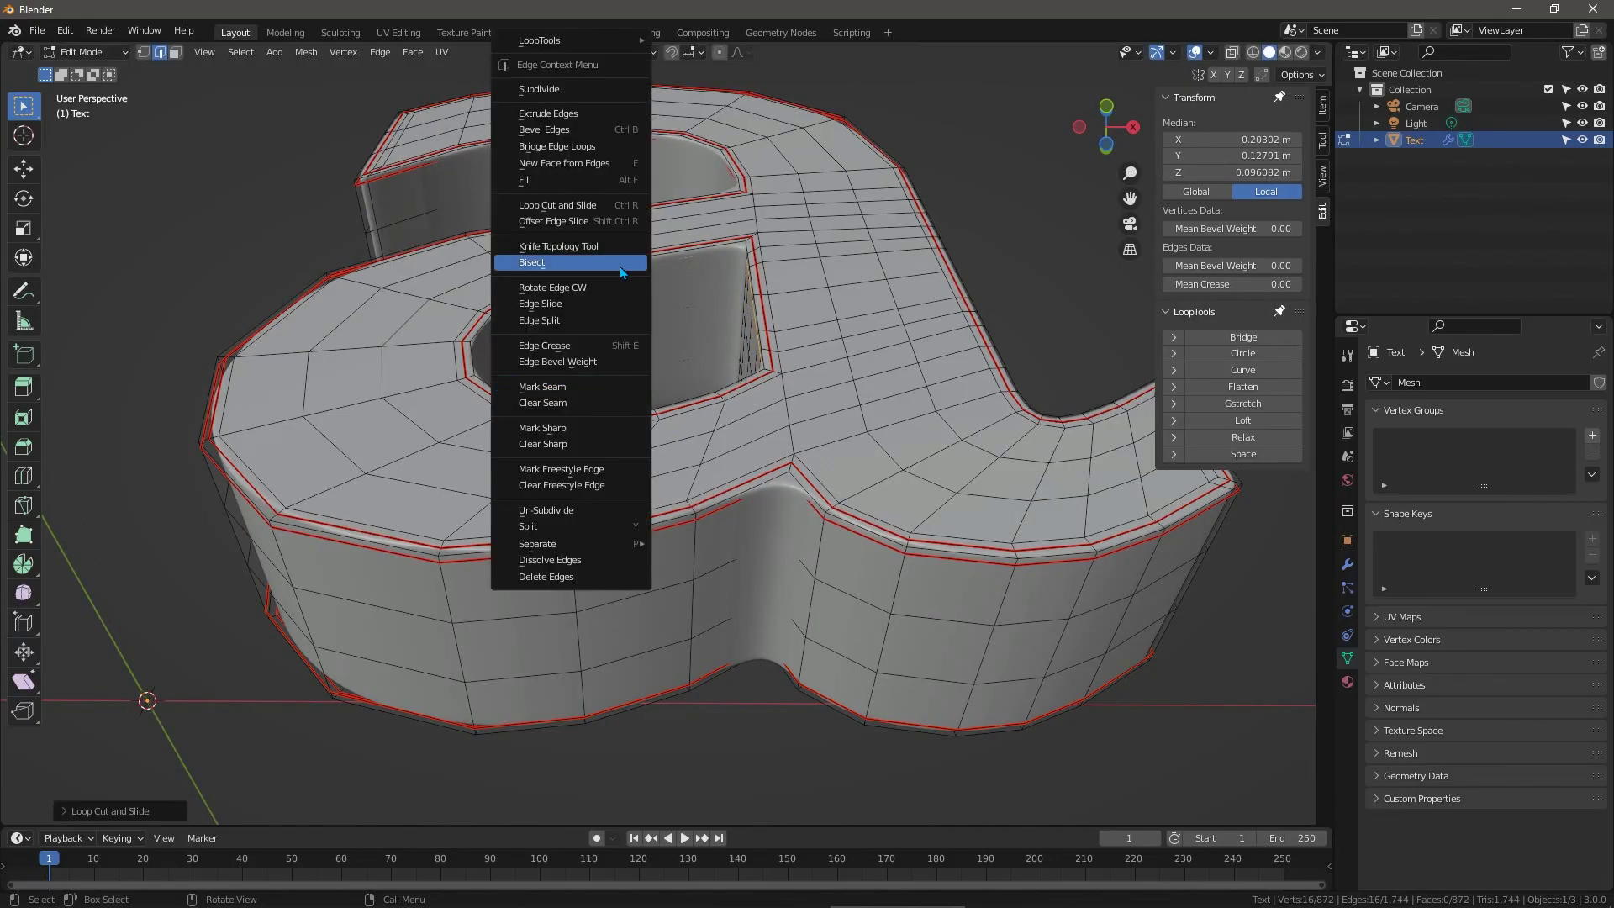
left_click(579, 386)
Add a loop near the hole's bottom, mark it as a seam, and deselect all.
middle_click_drag(605, 368, 645, 354)
scroll(646, 353, "up", 2)
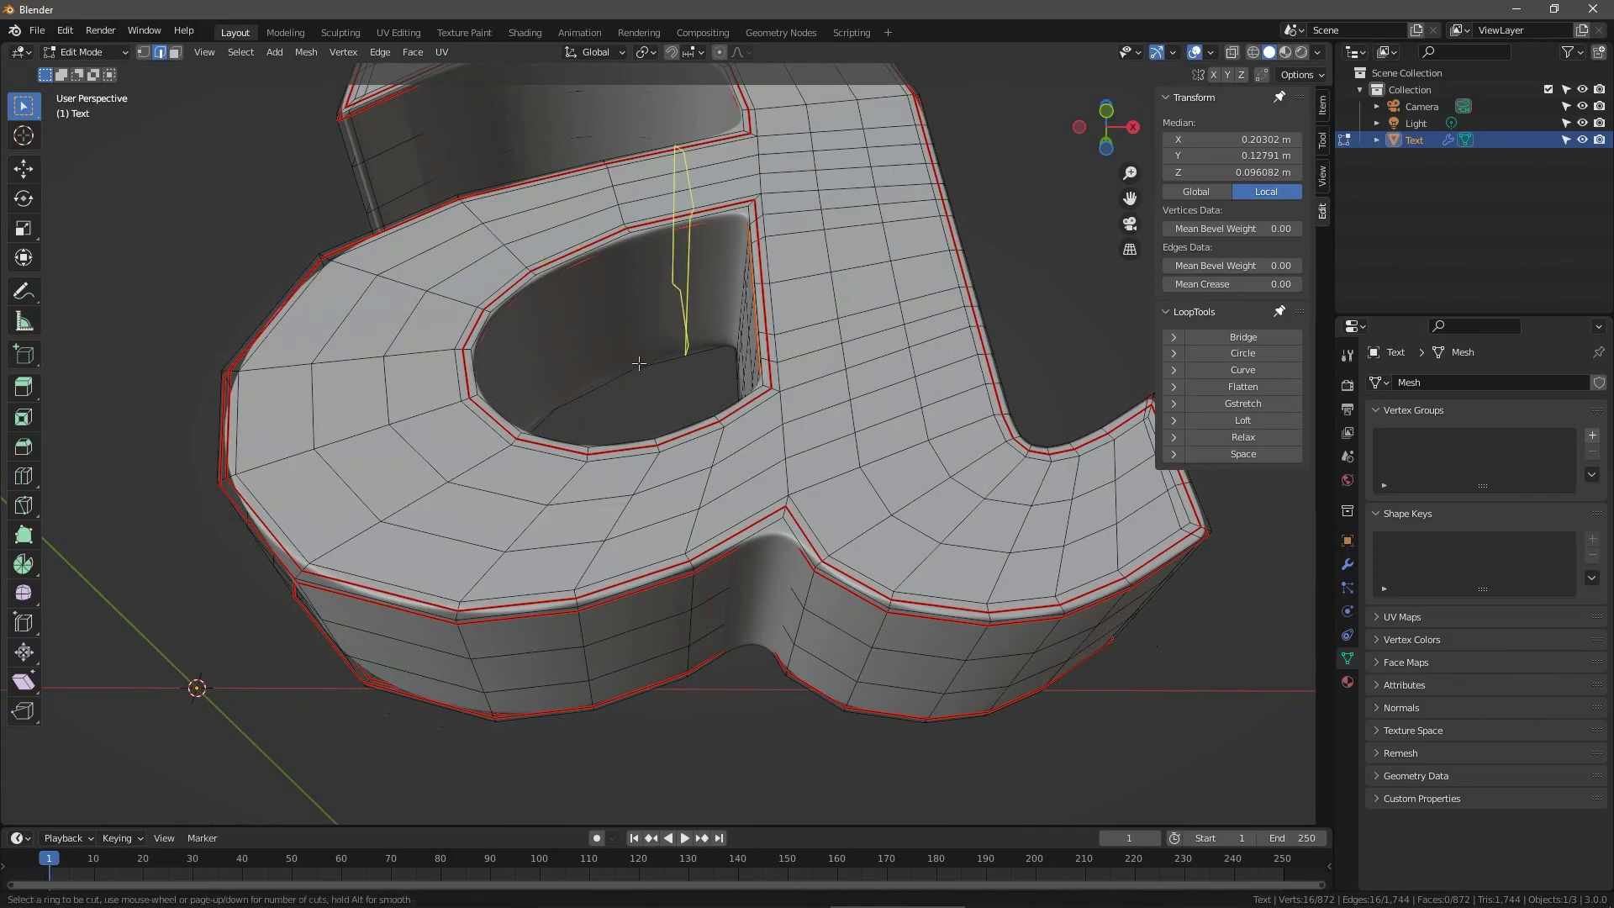
left_click(637, 363)
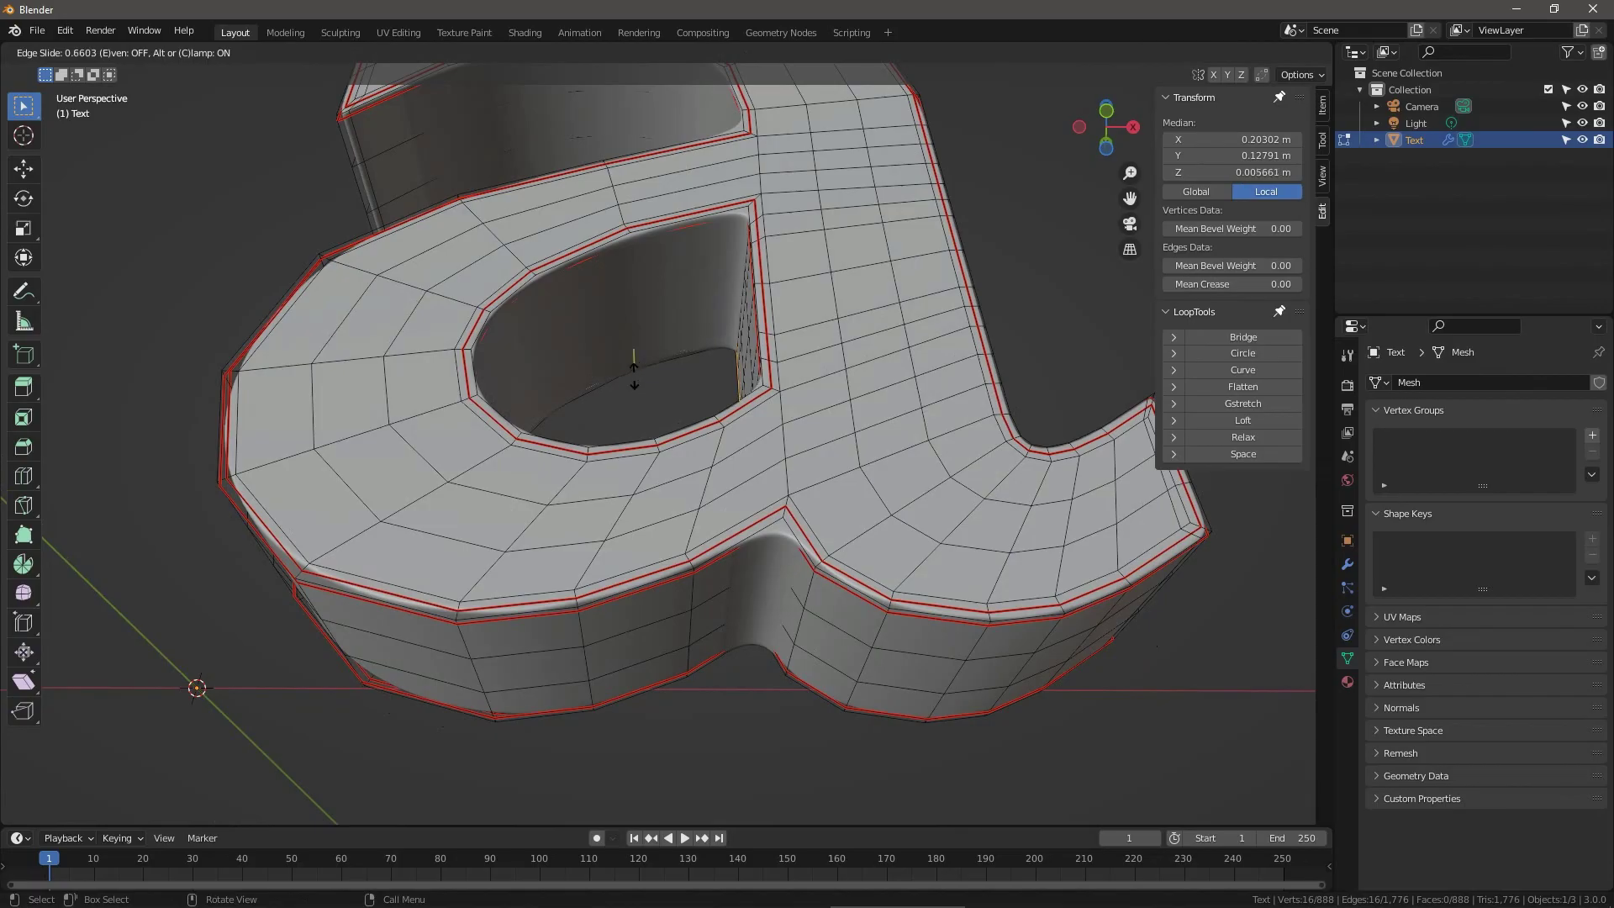
left_click(634, 374)
right_click(637, 383)
left_click(637, 386)
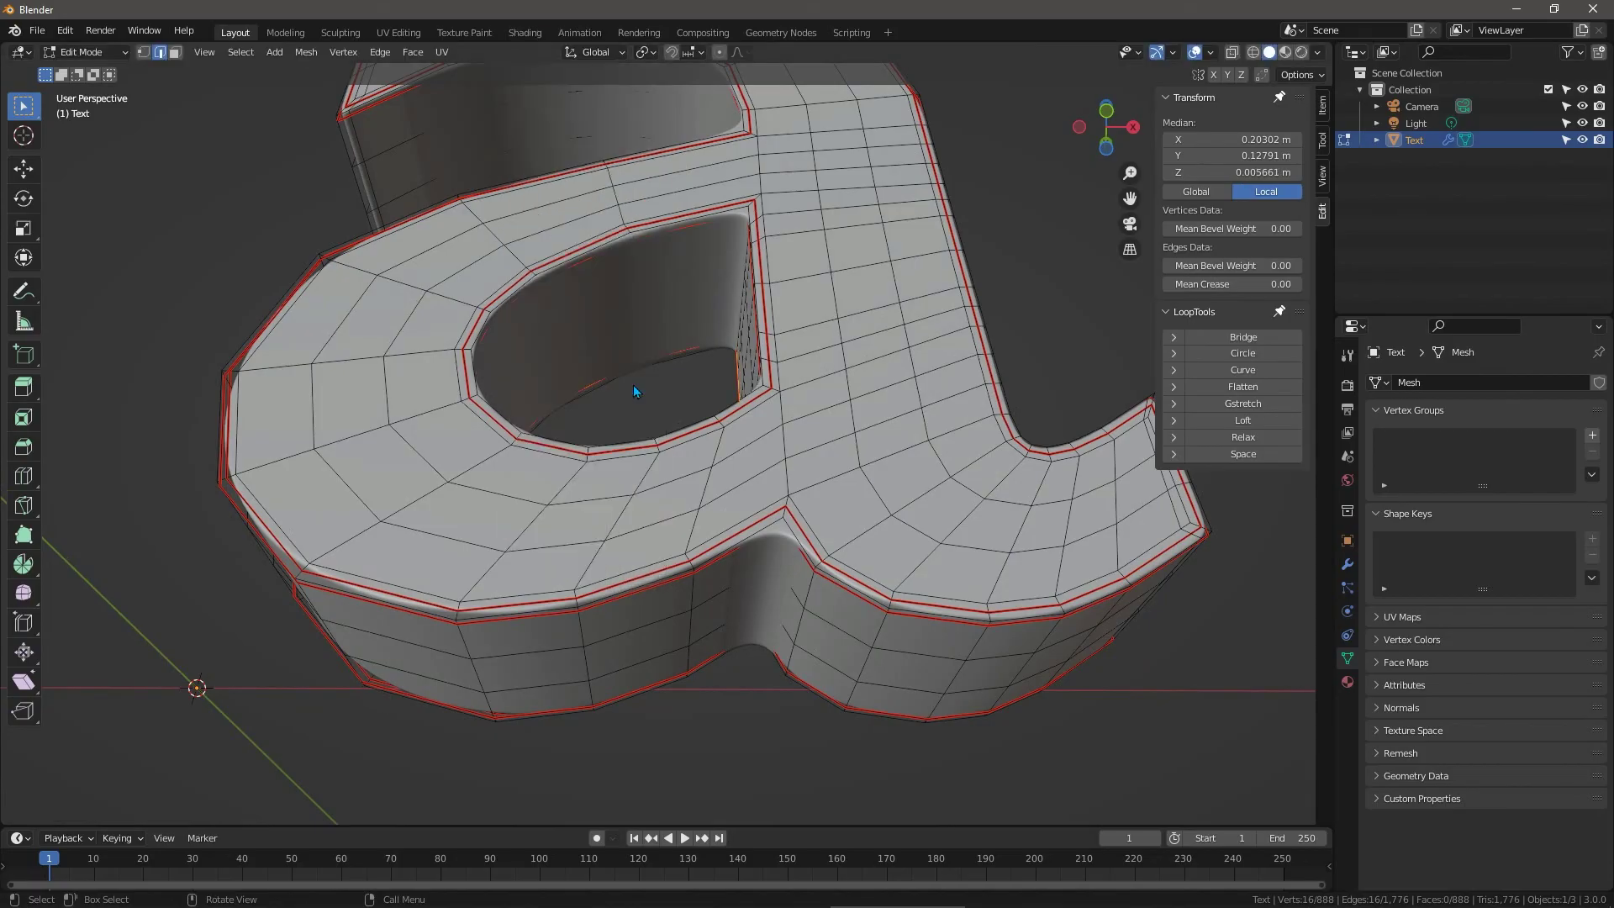
key("alt+a")
scroll(833, 438, "down", 3)
Turn on On Cage for the letter's Subdivision modifier (viewport 3, render 2), then zoom in.
middle_click_drag(833, 439, 718, 473)
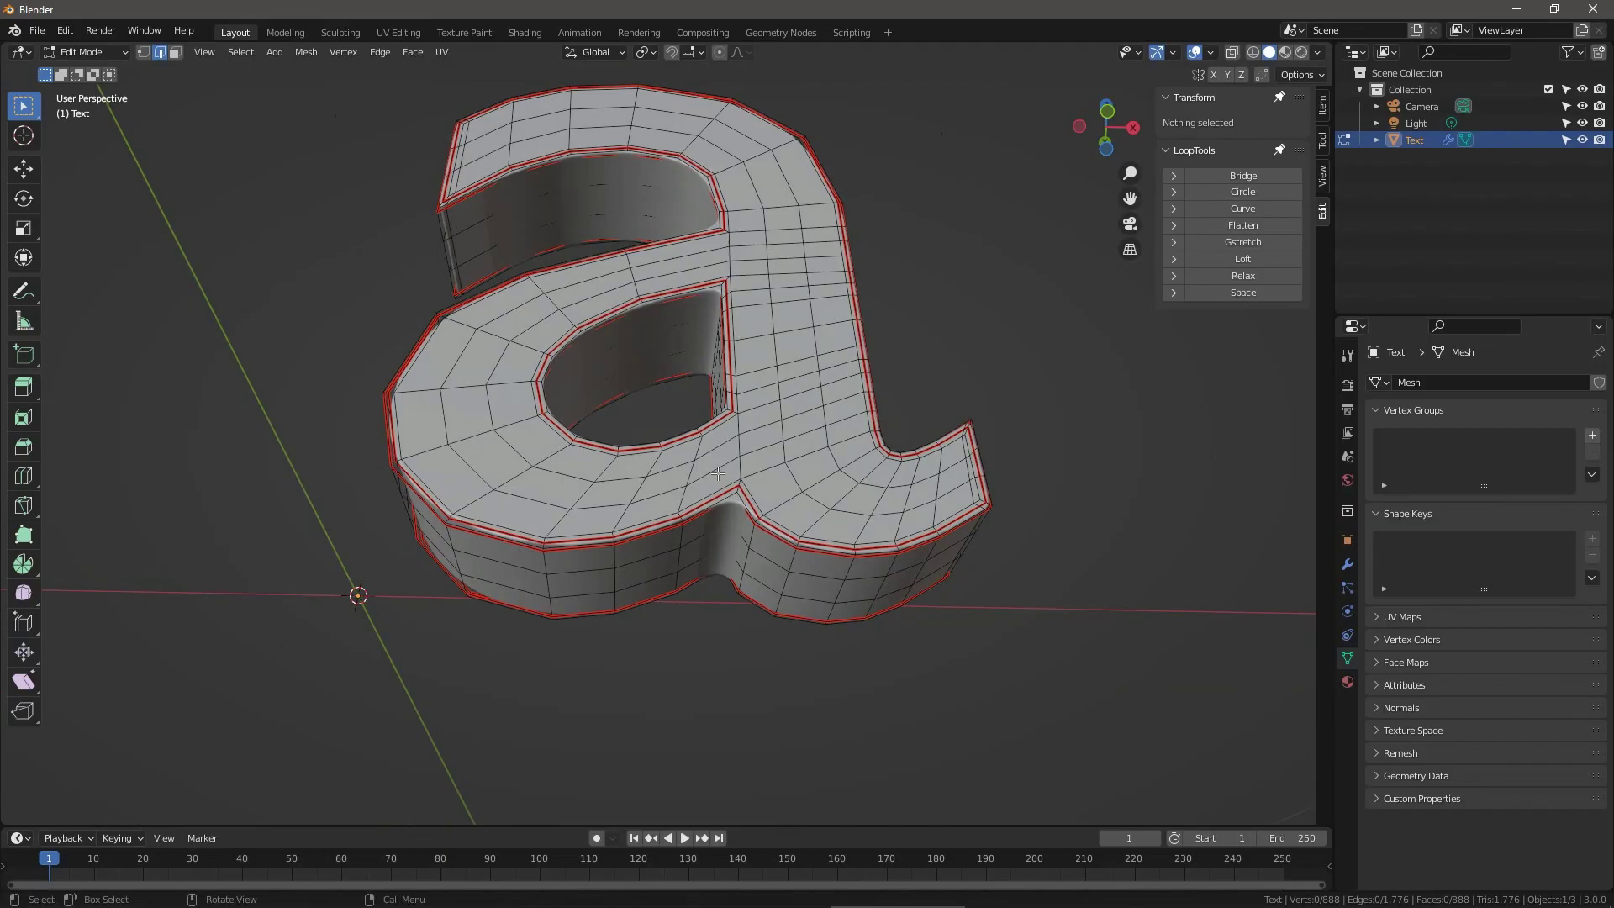
left_click(1347, 567)
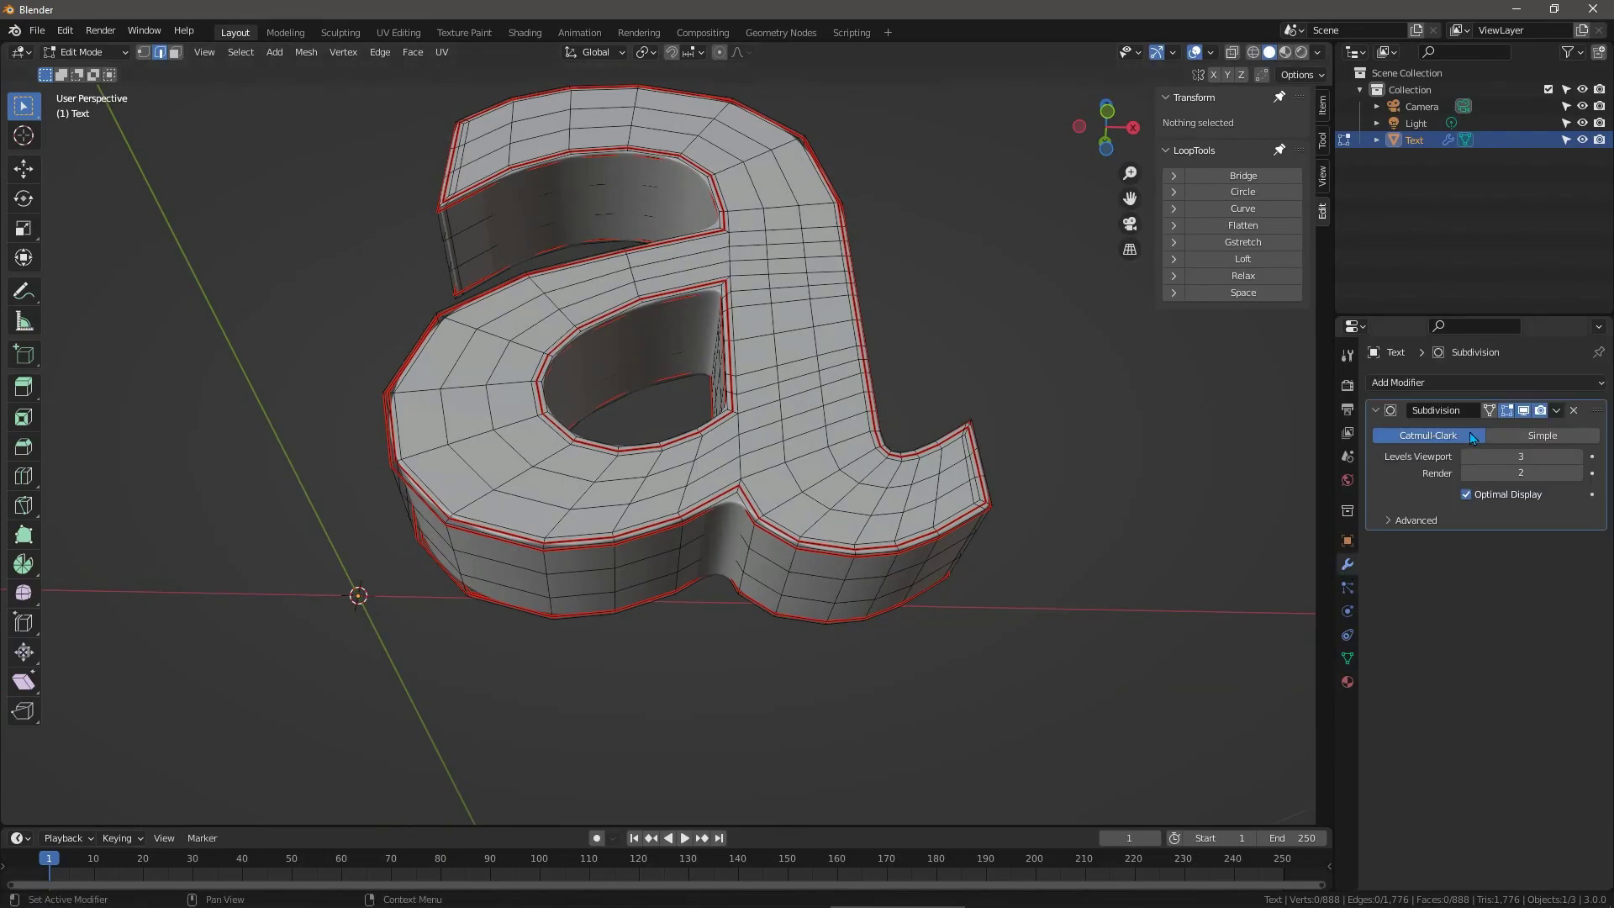
left_click(1490, 412)
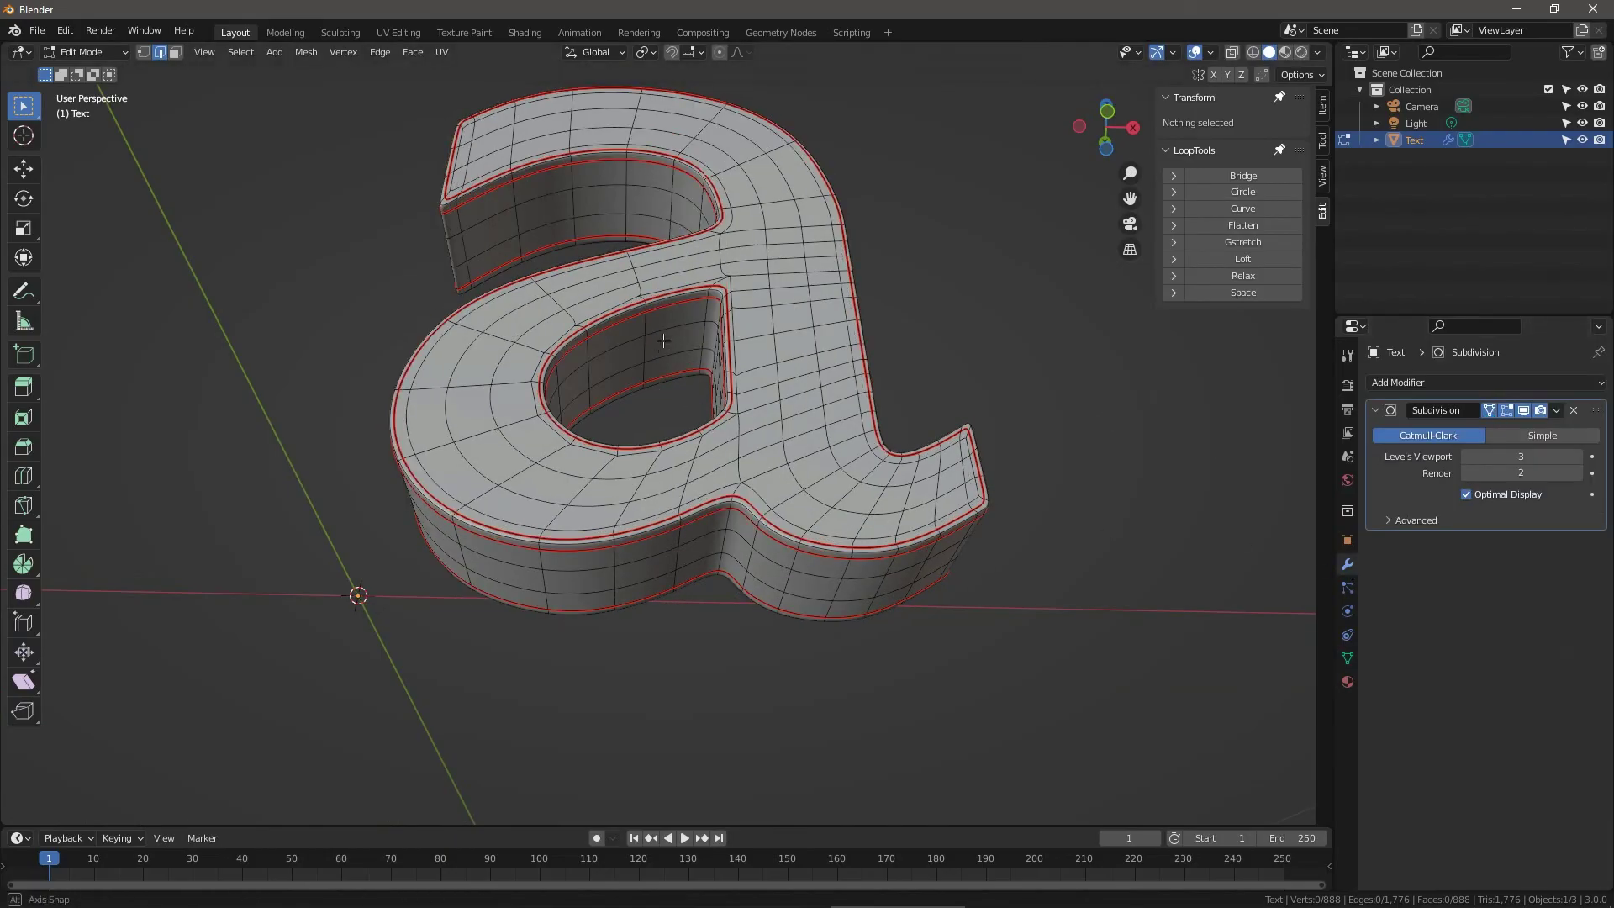
middle_click_drag(664, 340, 699, 413)
scroll(575, 315, "up", 1)
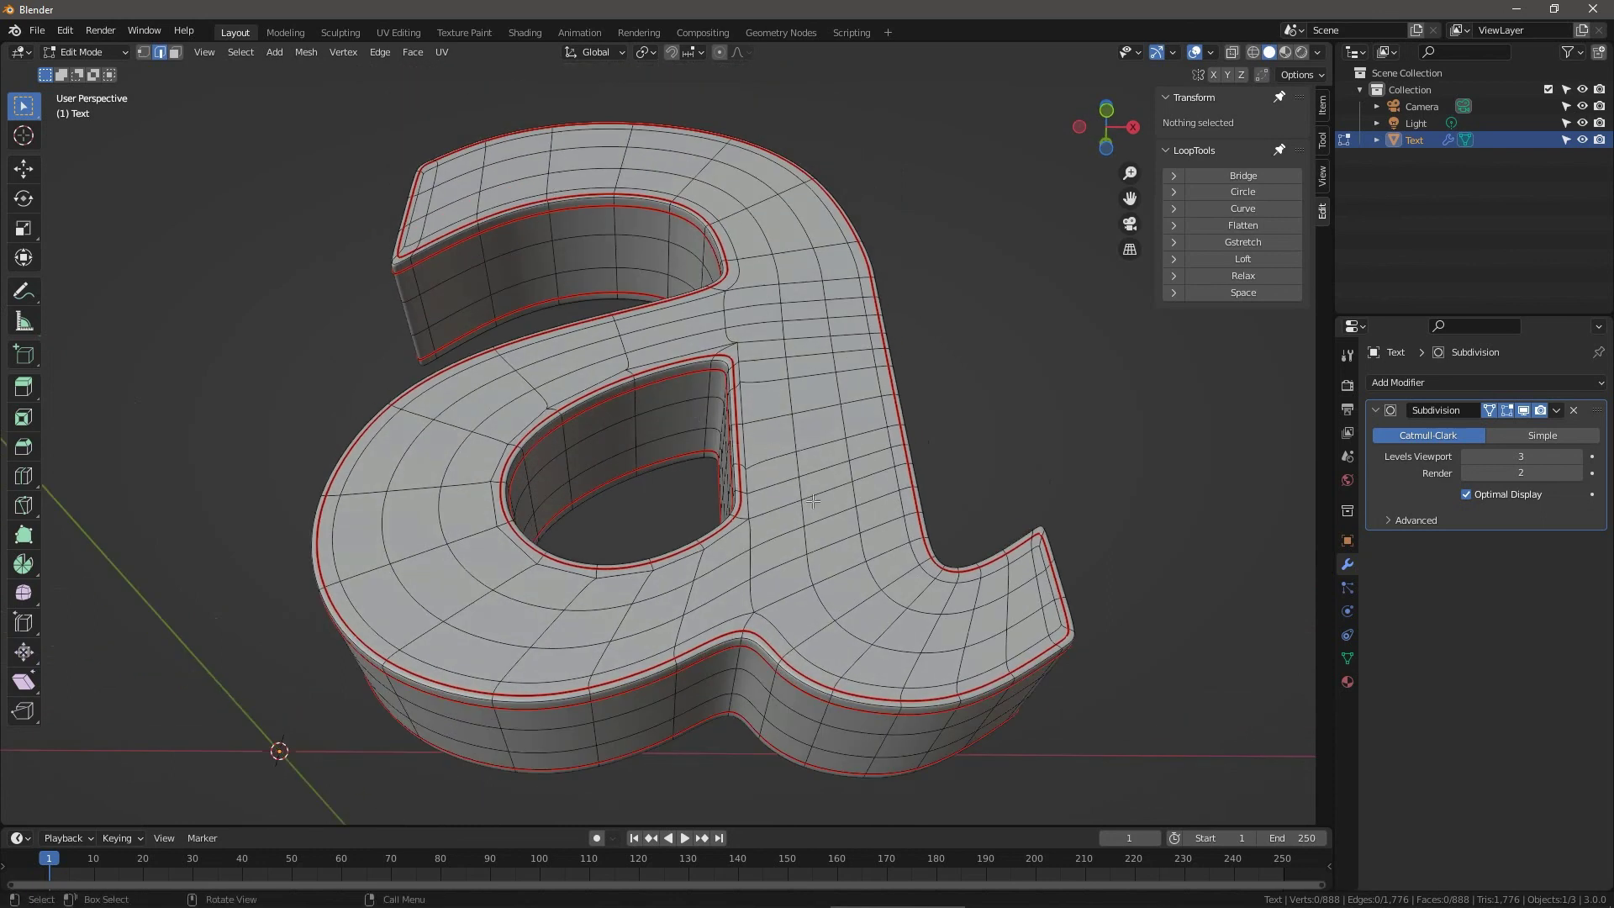
Select all, recalculate the letter's normals outside, then preview it outside Edit Mode.
key("a")
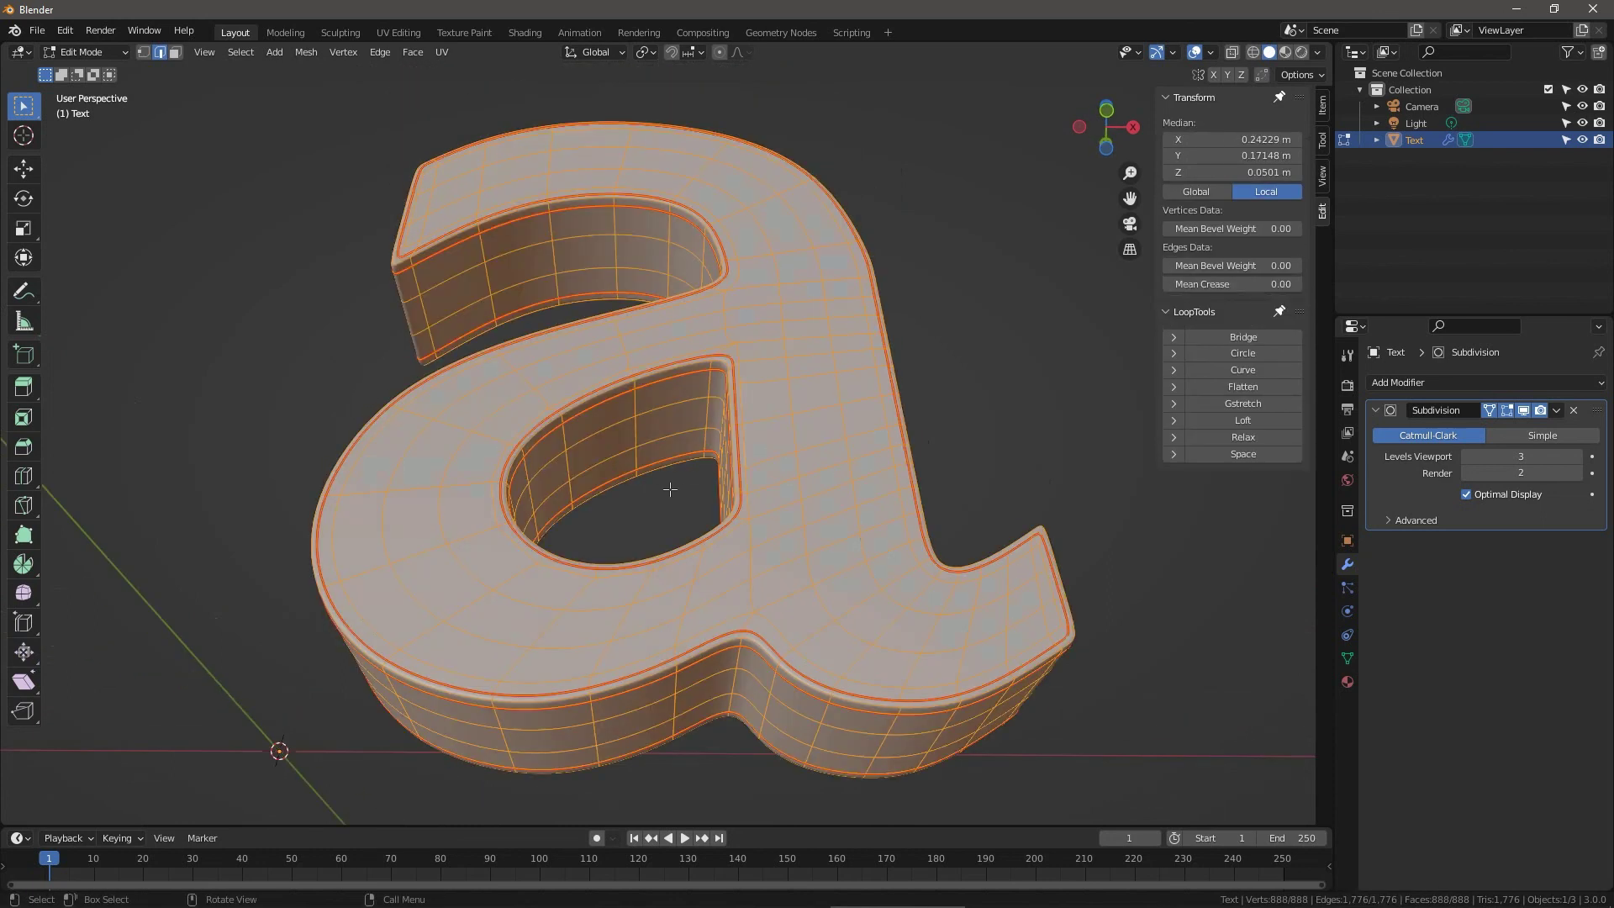
key("alt+n")
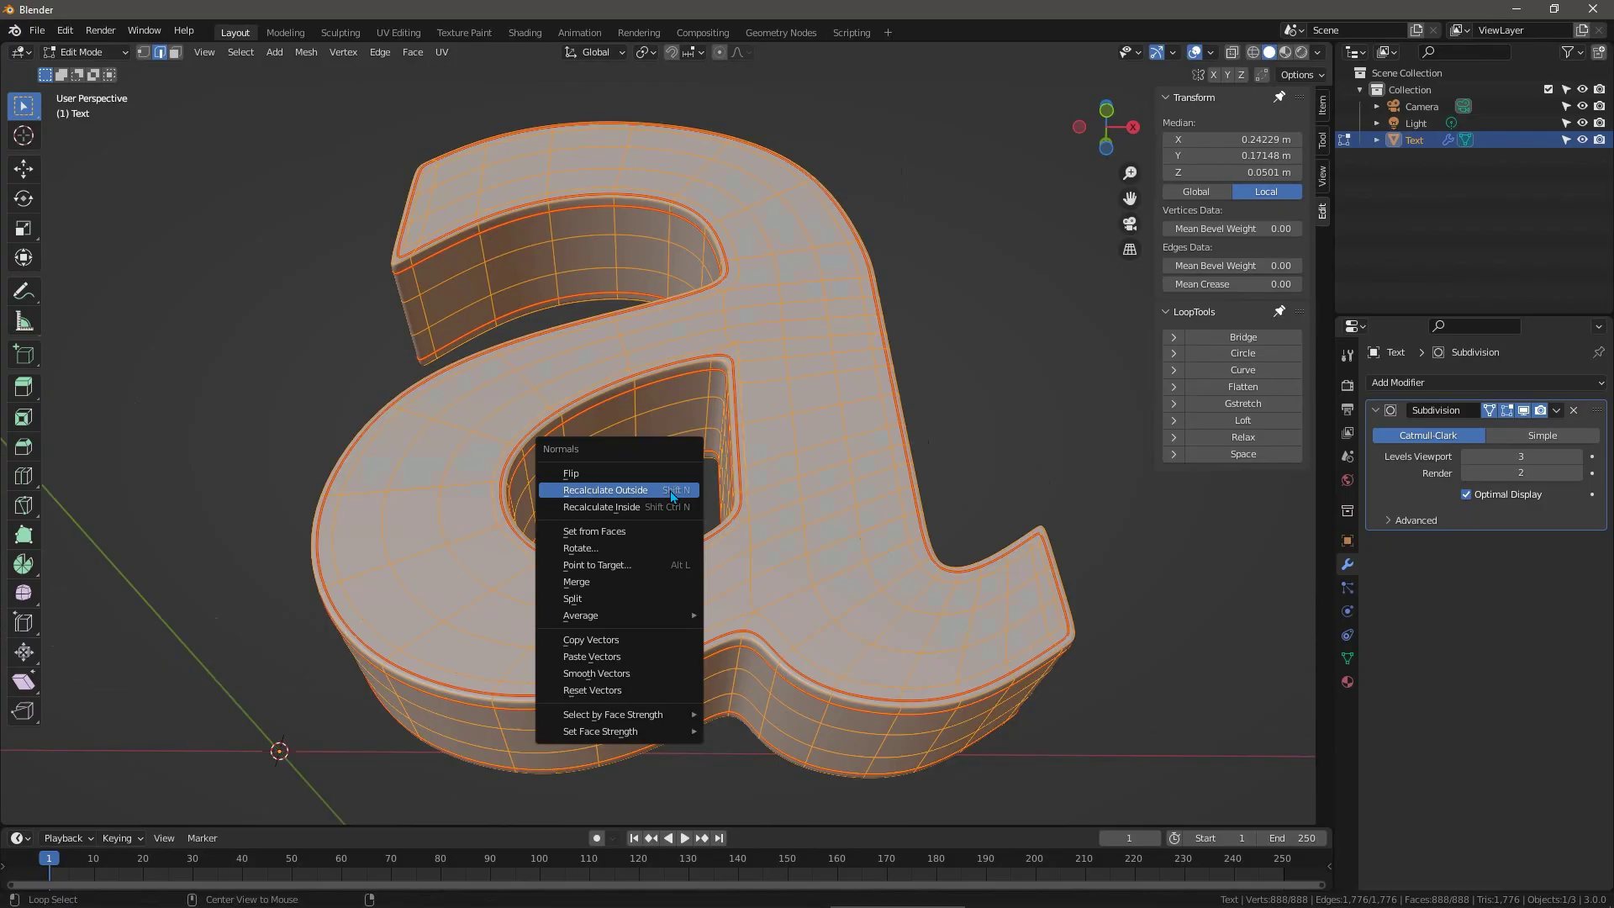
left_click(604, 493)
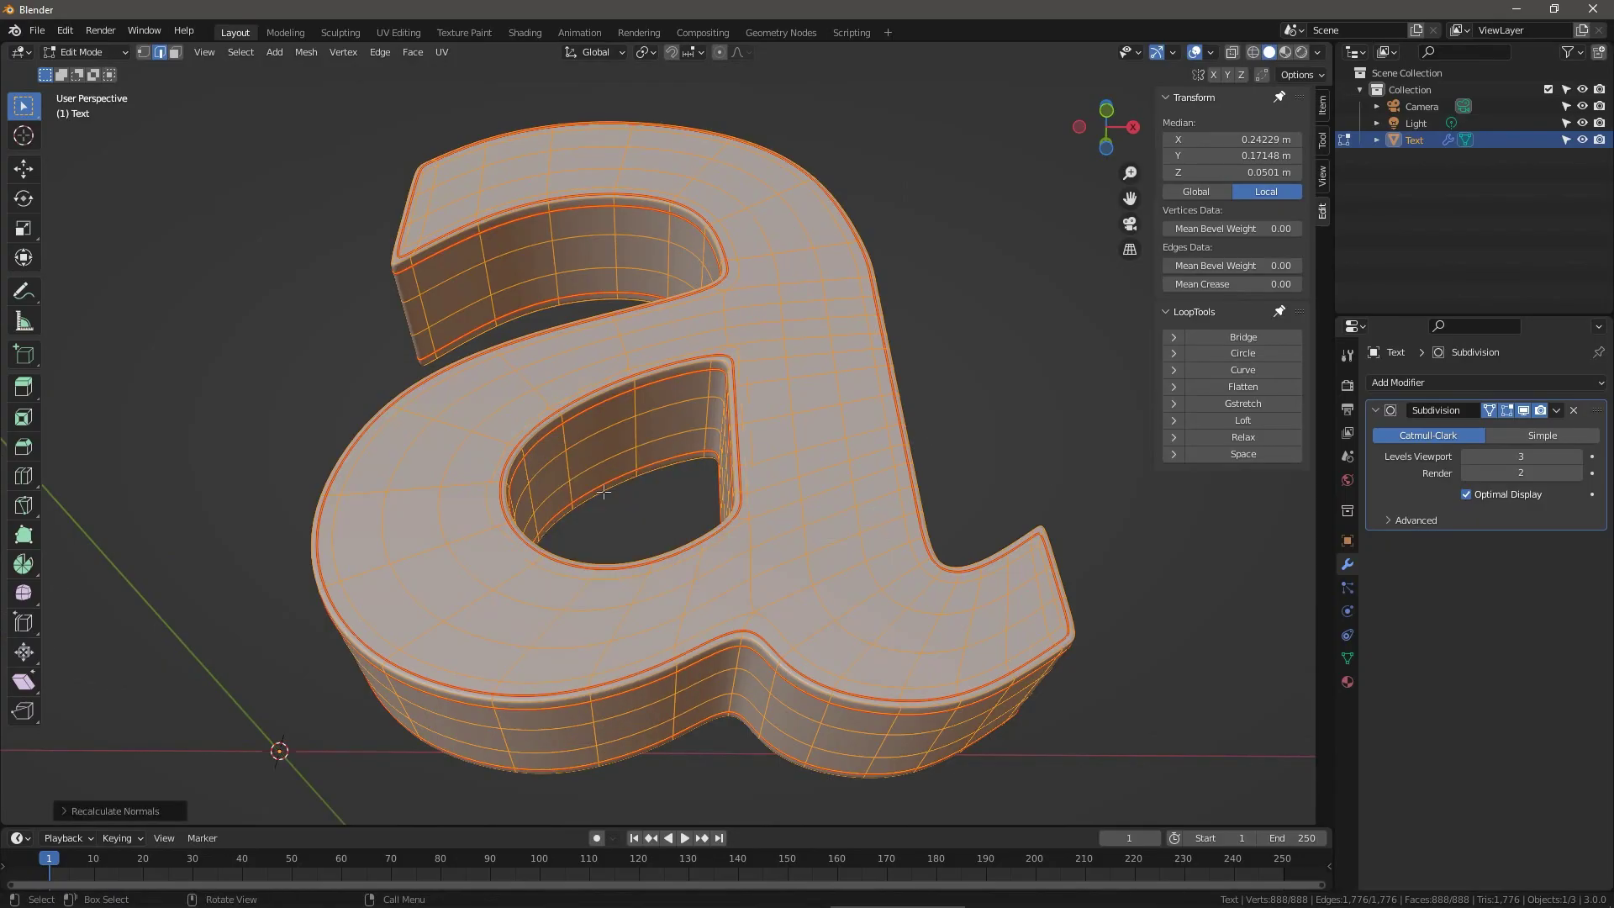
key("Tab")
key("Tab")
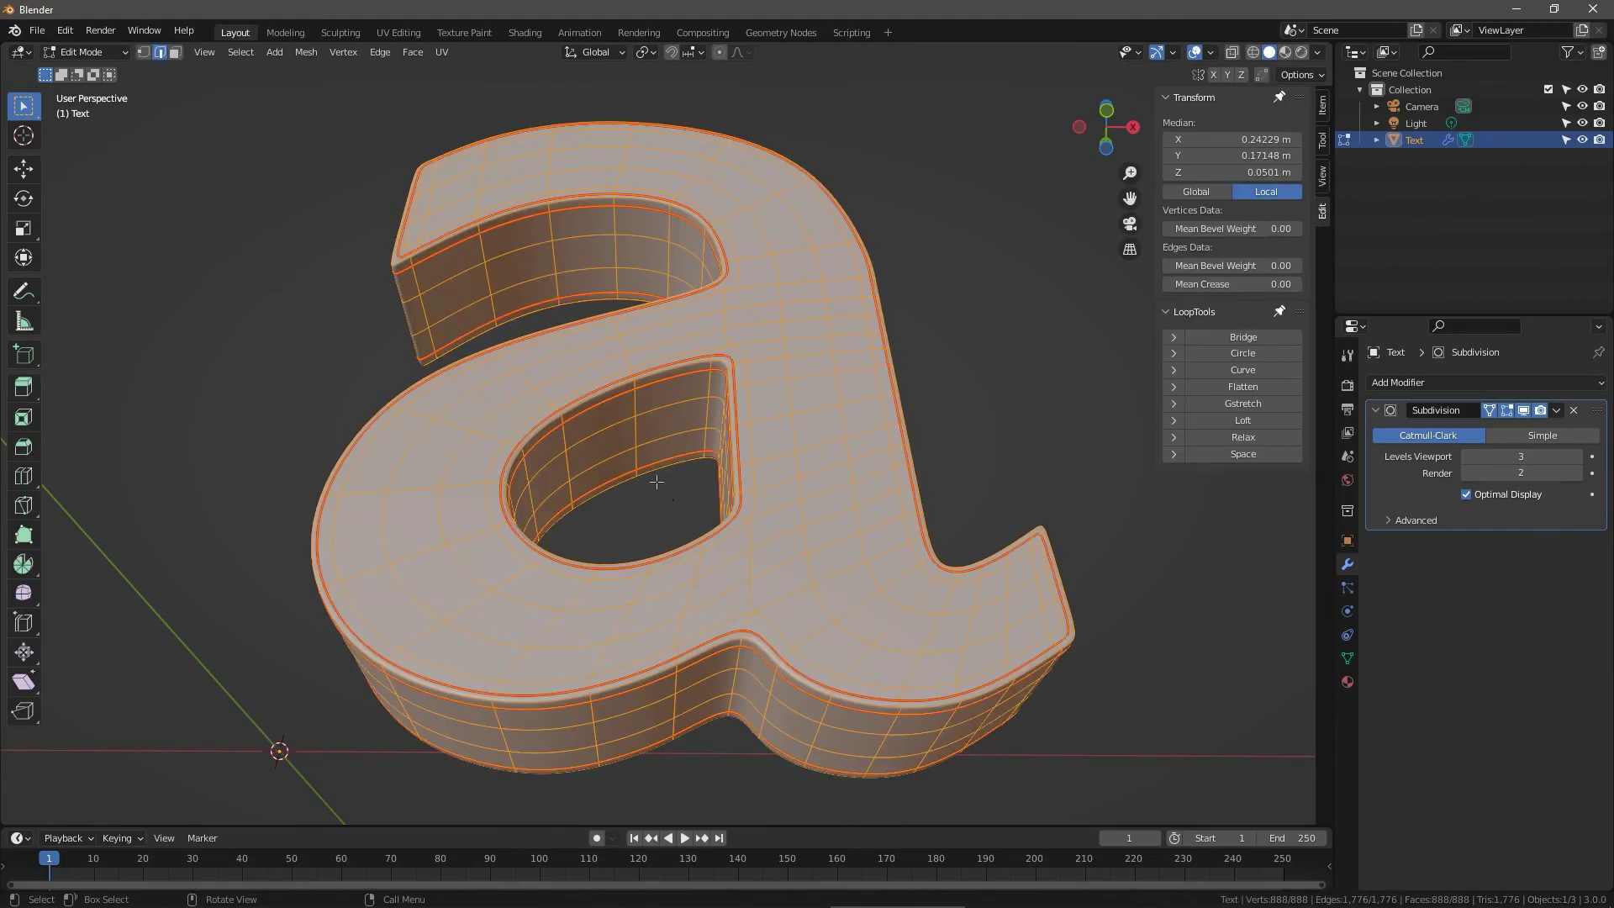
left_click(652, 488)
Orbit and zoom in on the rounded rim where the letter's bowl meets its stem.
middle_click_drag(653, 515, 703, 436)
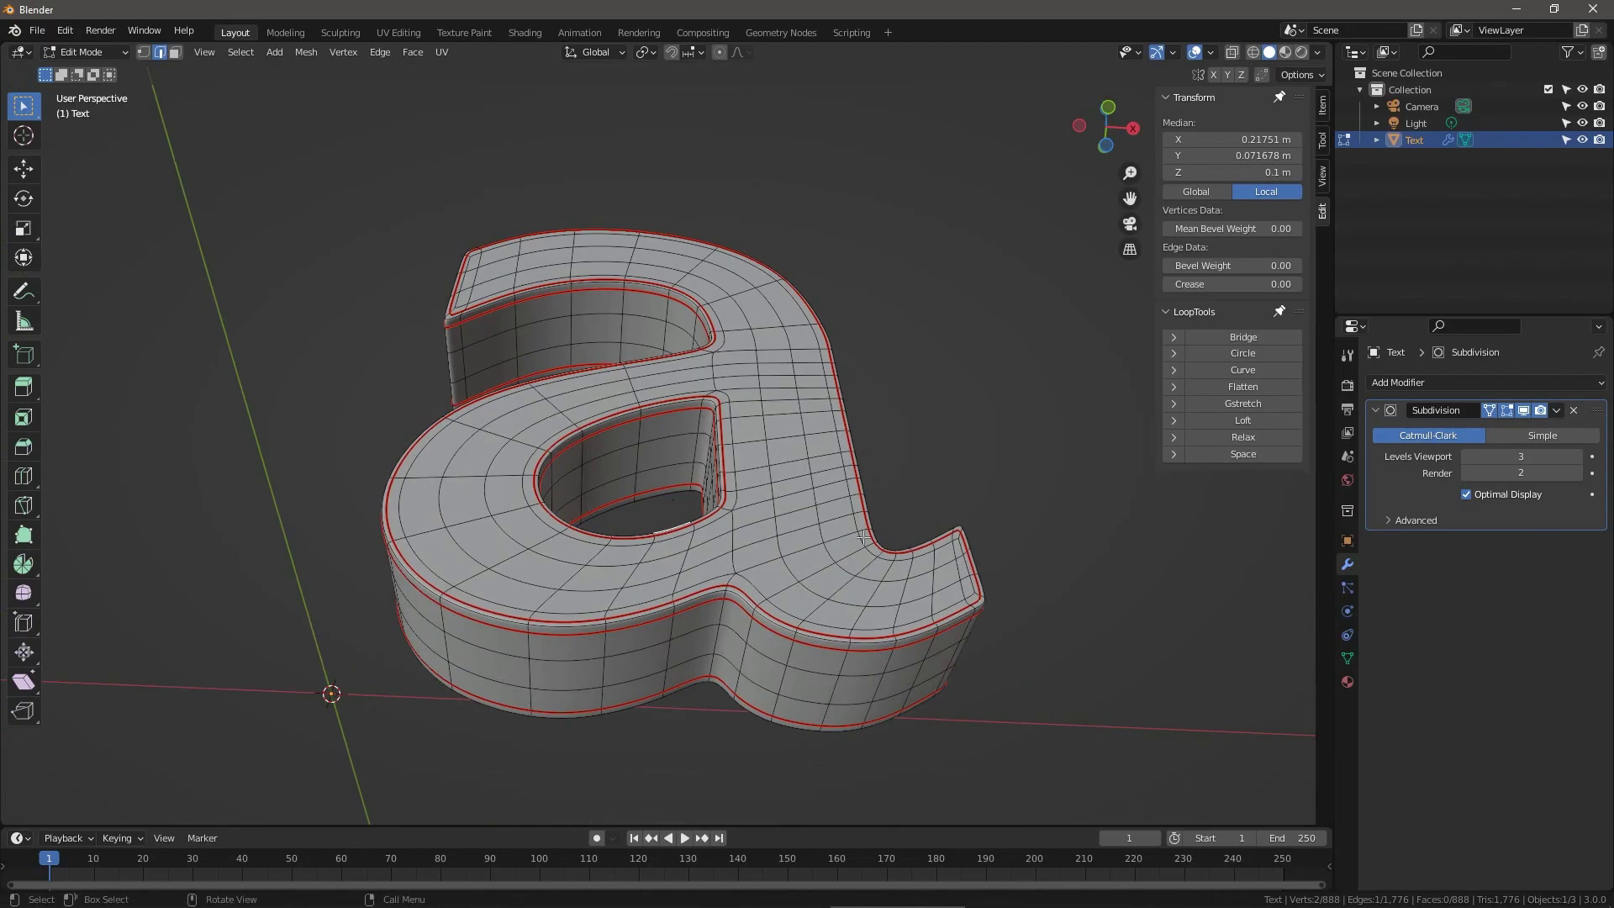
middle_click_drag(863, 536, 704, 464)
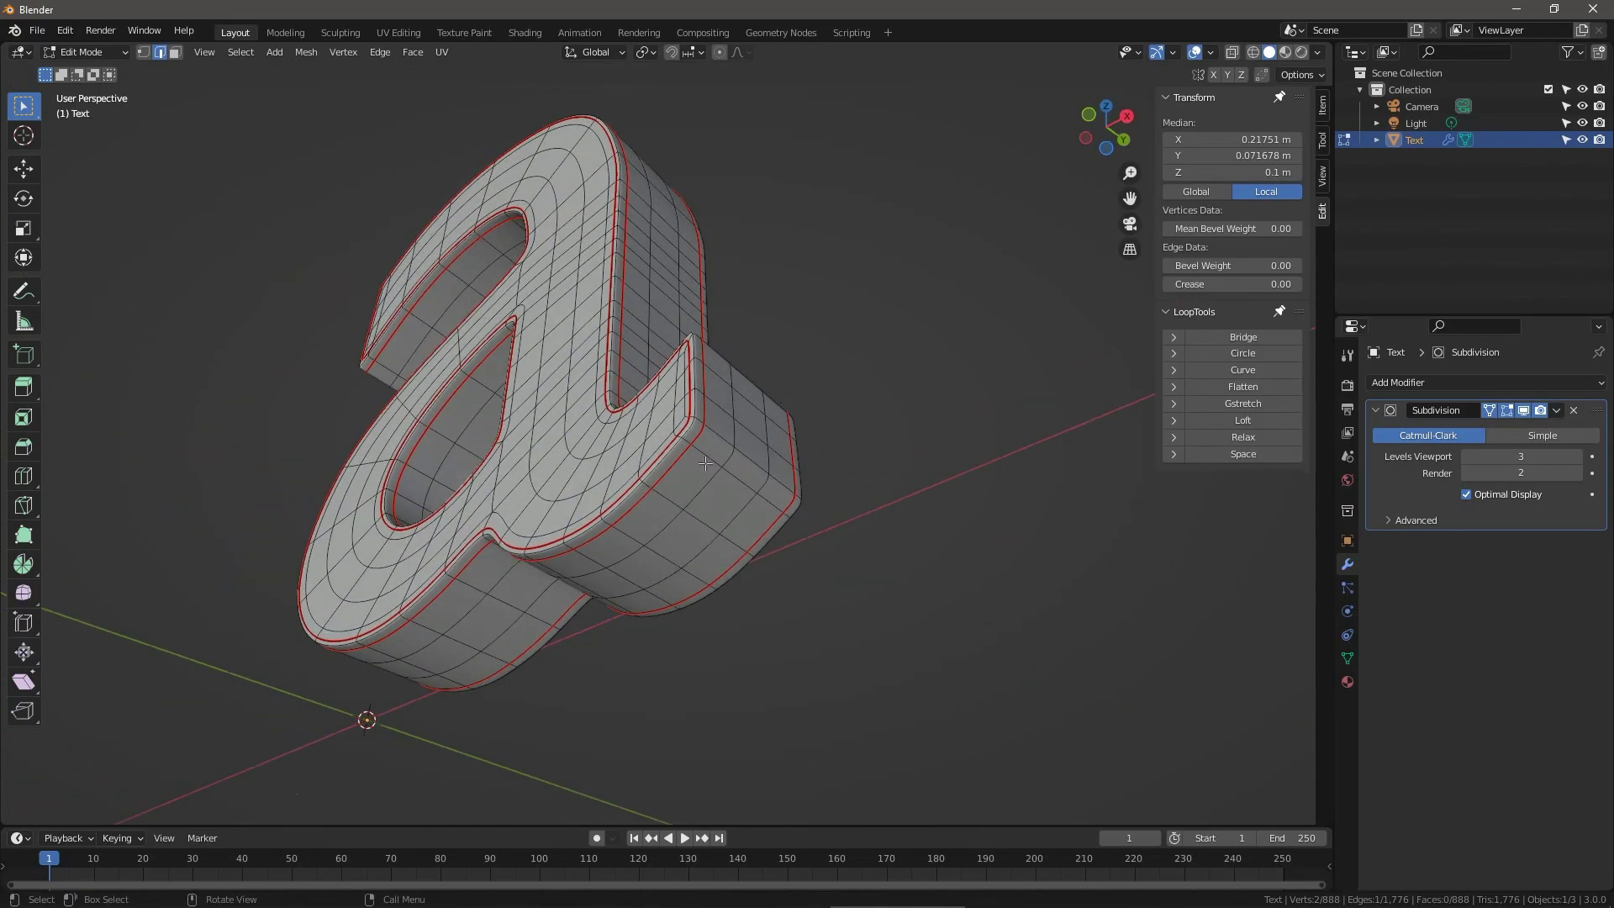
scroll(705, 463, "up", 2)
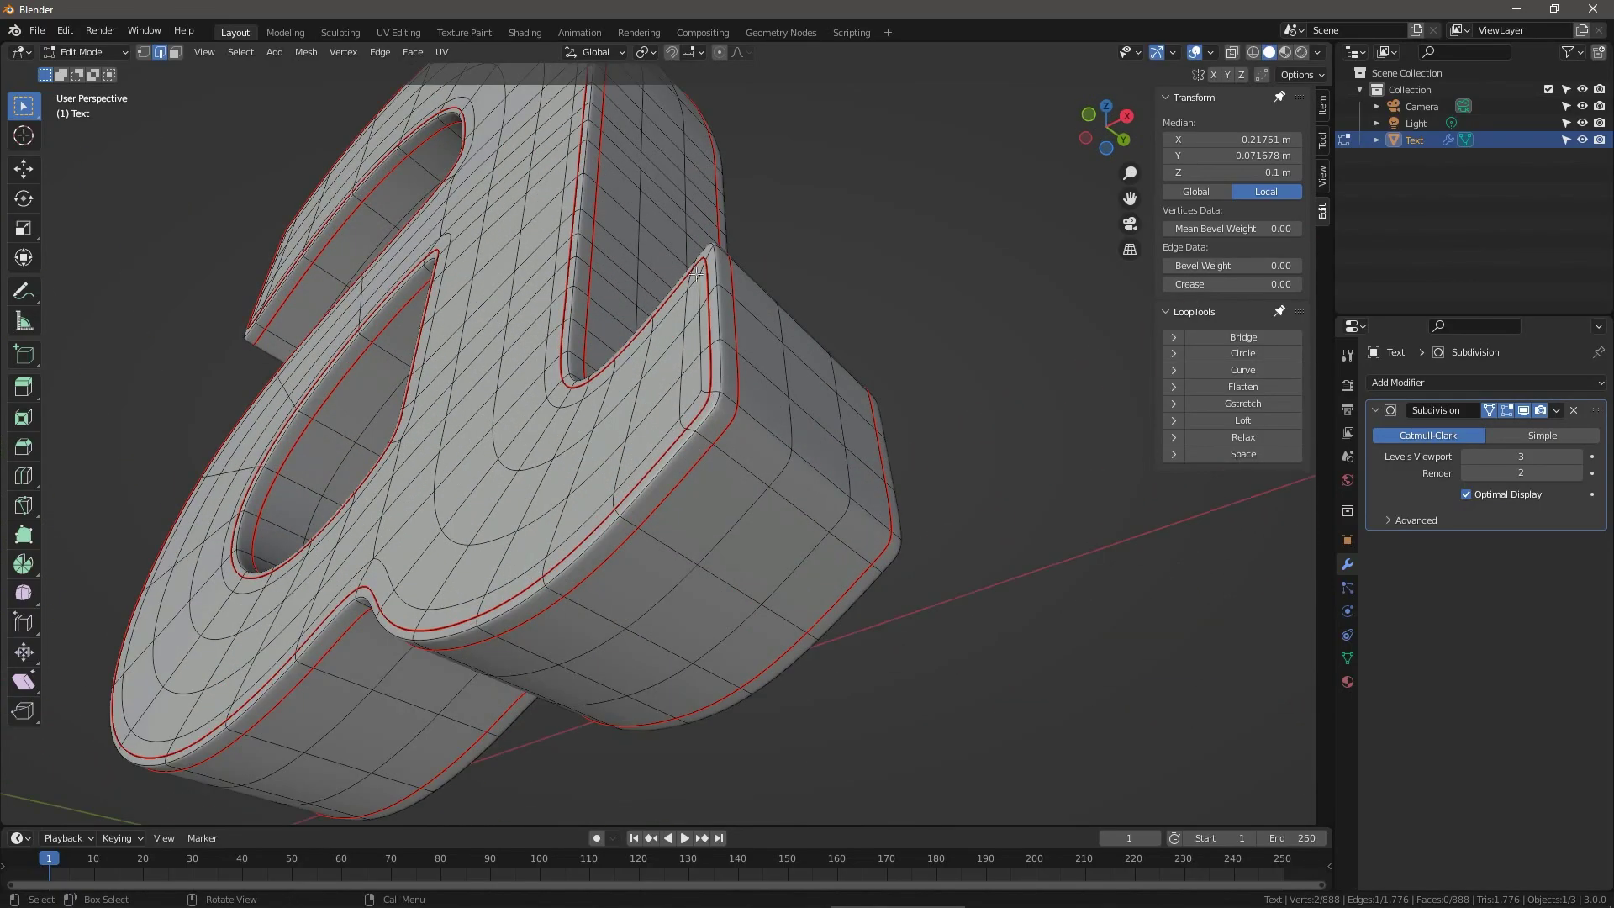
middle_click_drag(705, 368, 528, 486)
scroll(527, 486, "up", 3)
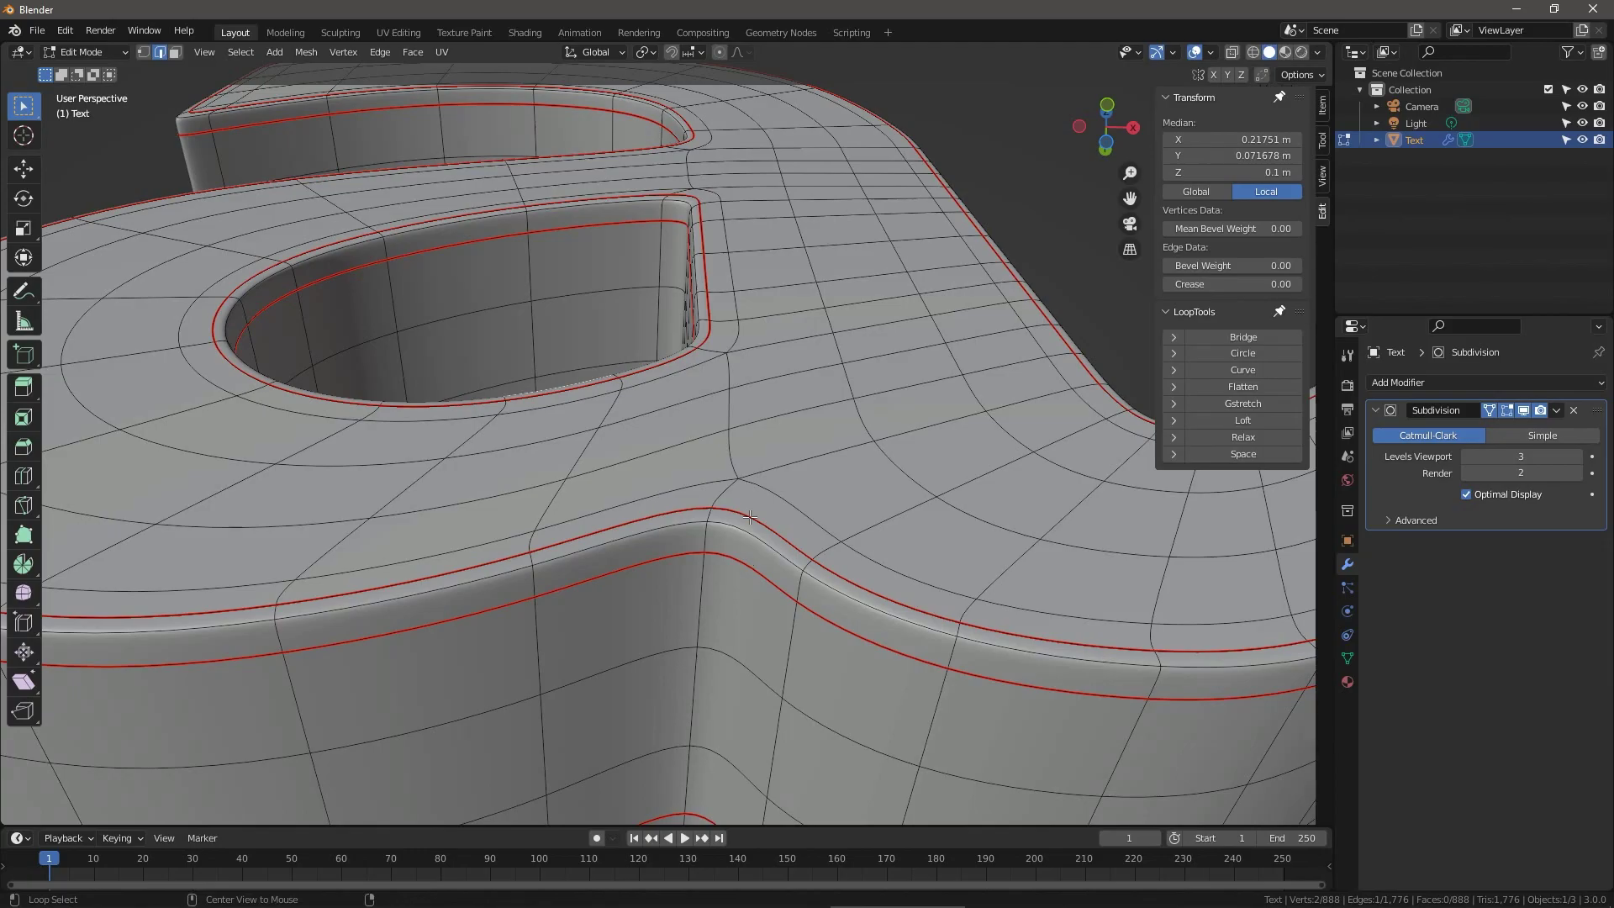
Edge-slide the top support loop on the side wall closer to the top rim.
left_click(750, 517, "alt")
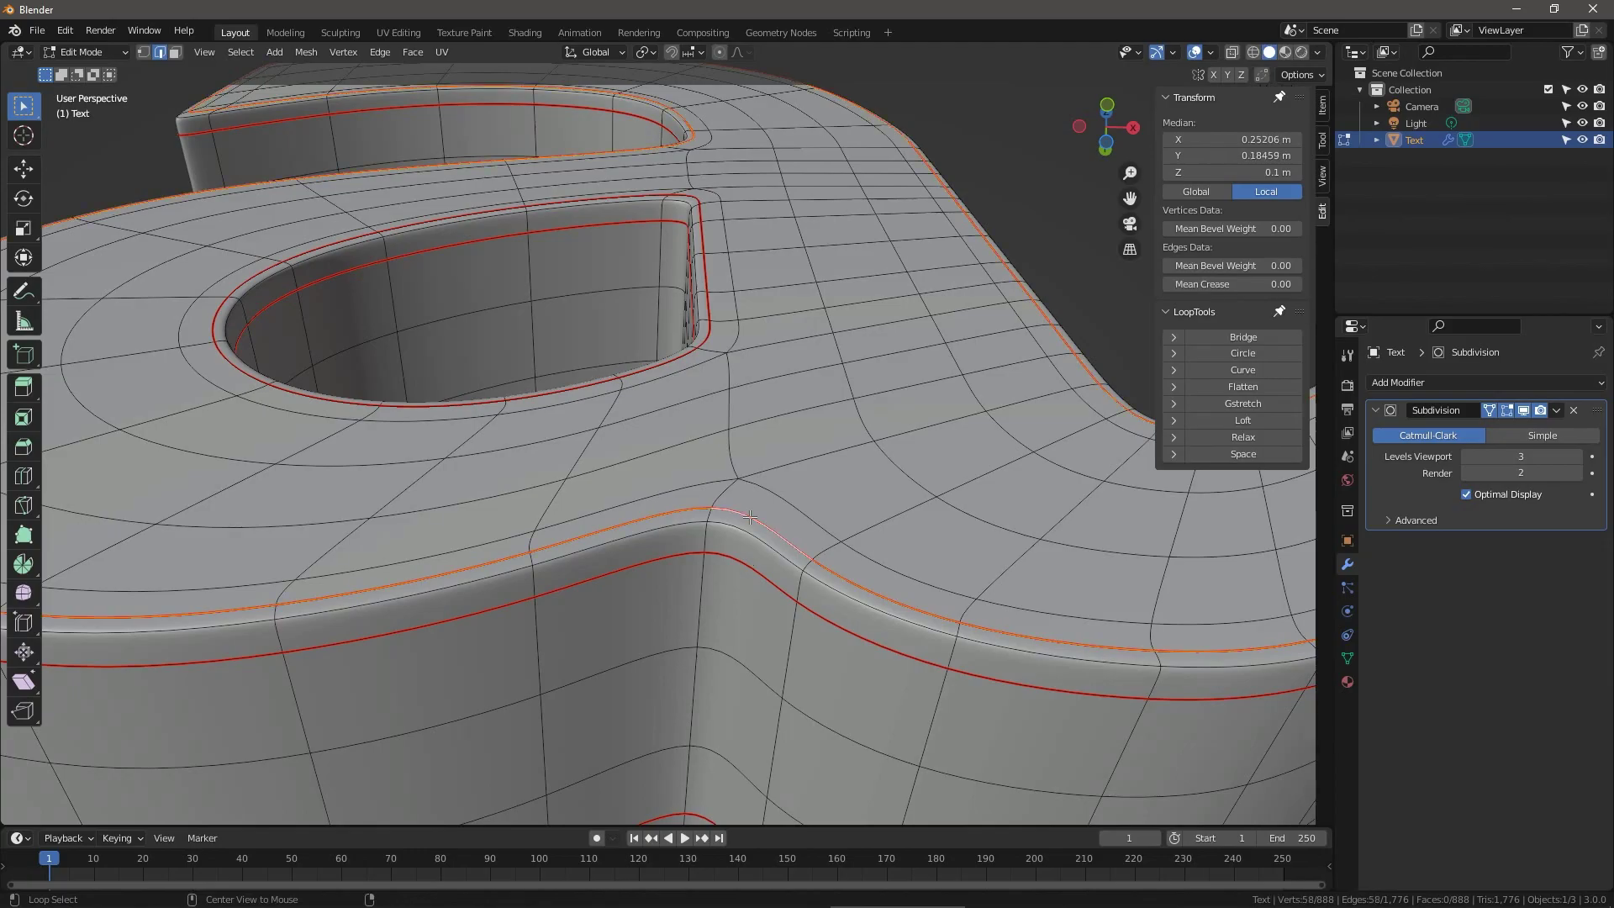
key("g")
key("g")
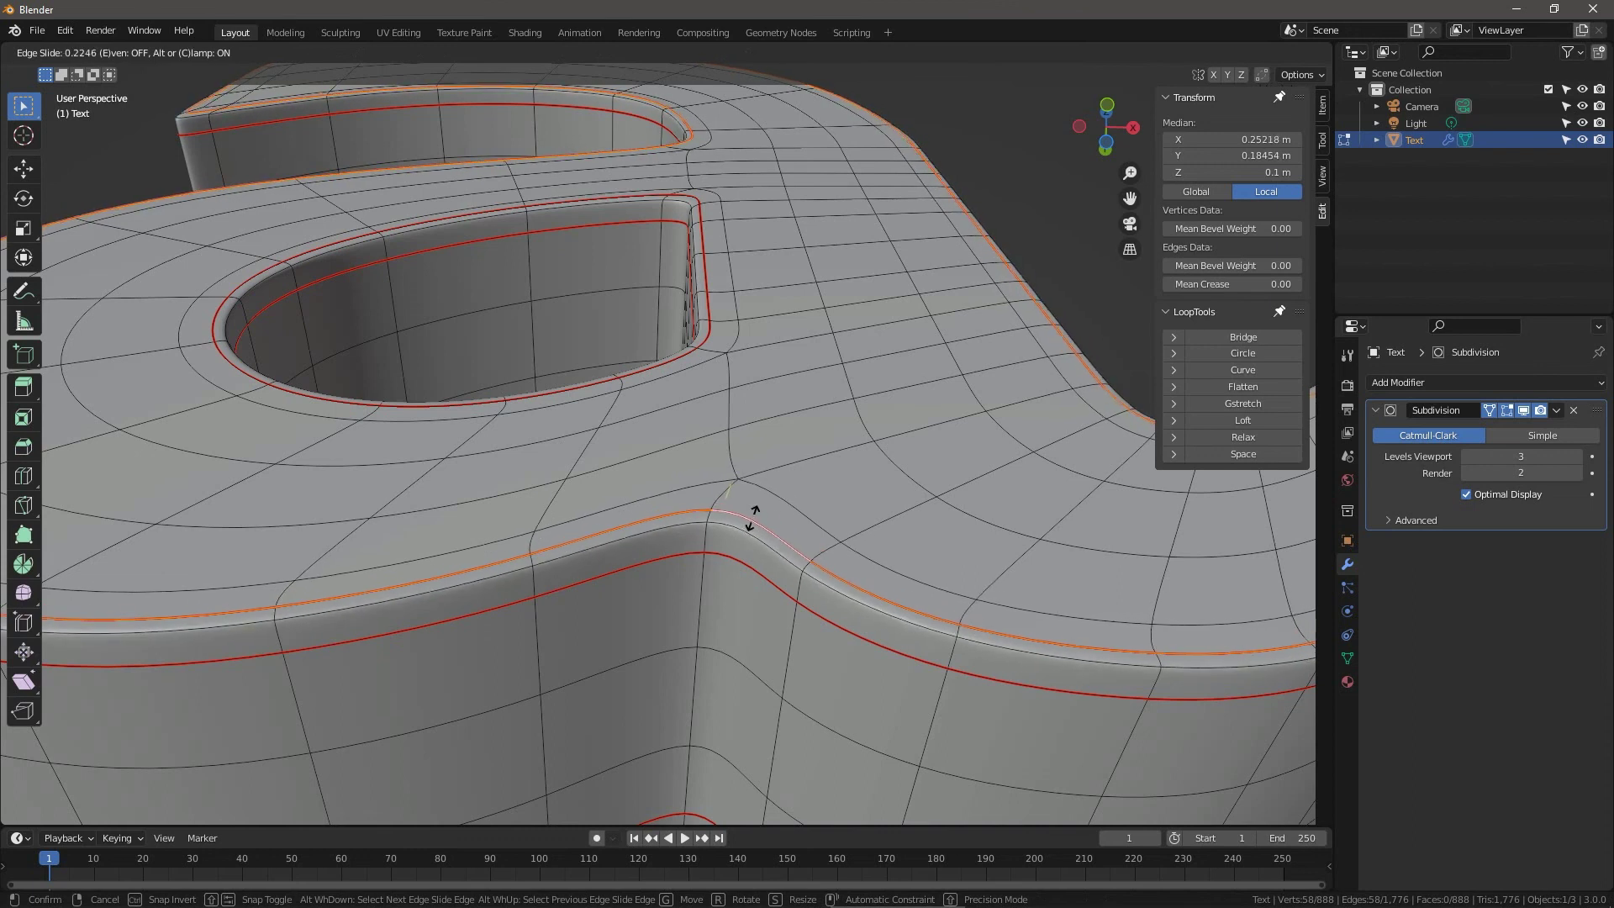
left_click(756, 512)
Edge-slide the lower support loop toward the bottom rim, then view the whole letter.
left_click(726, 563, "alt")
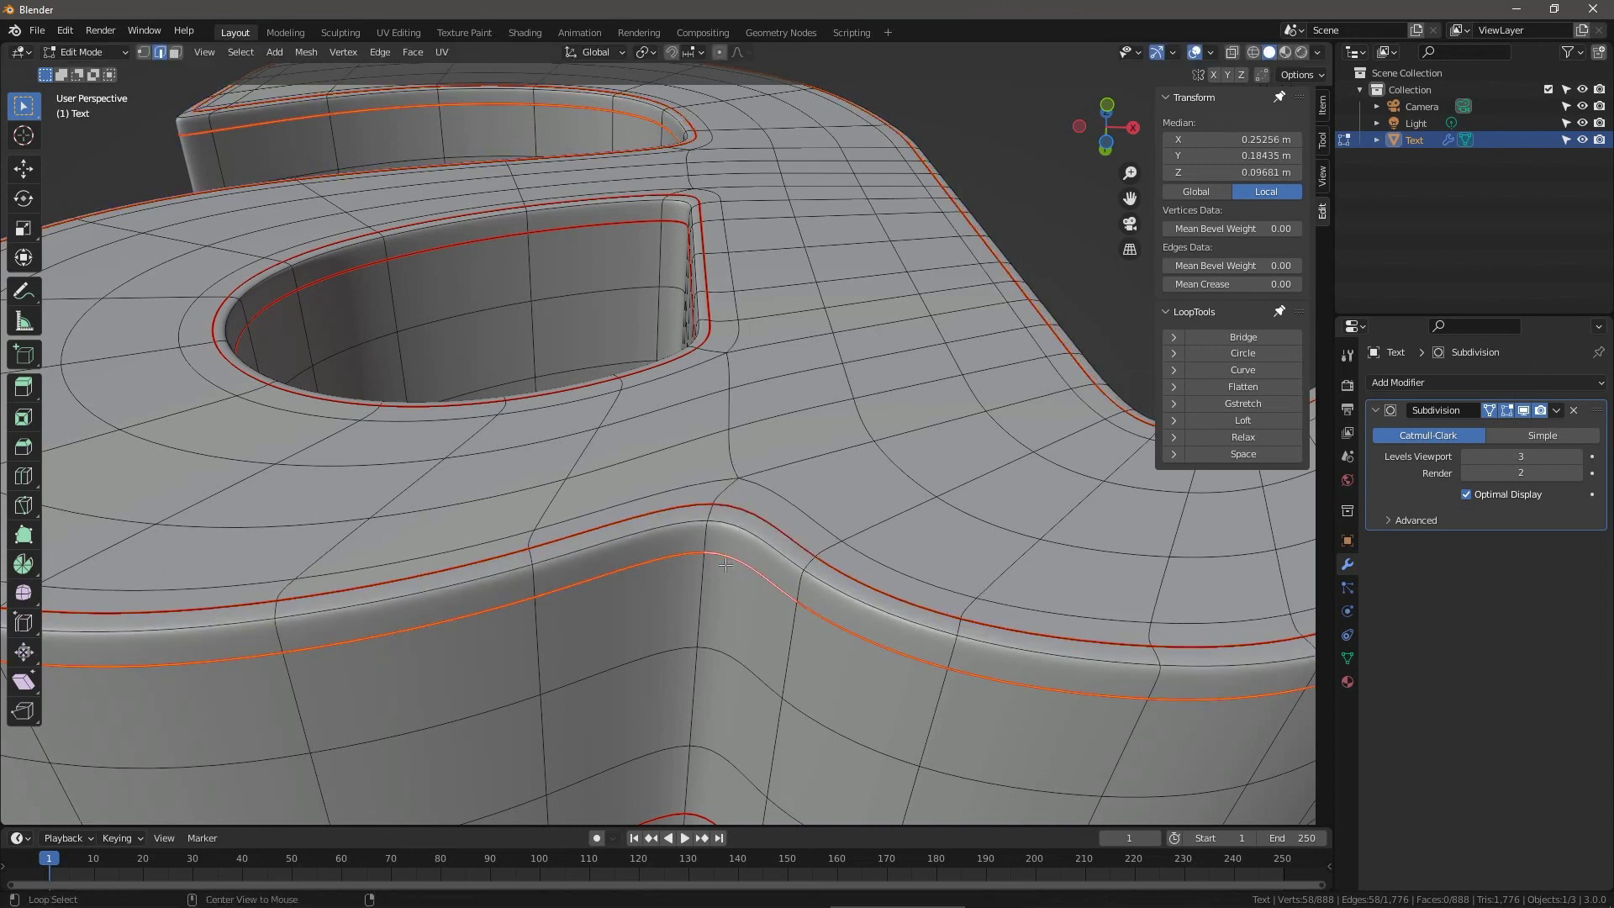
key("g")
key("g")
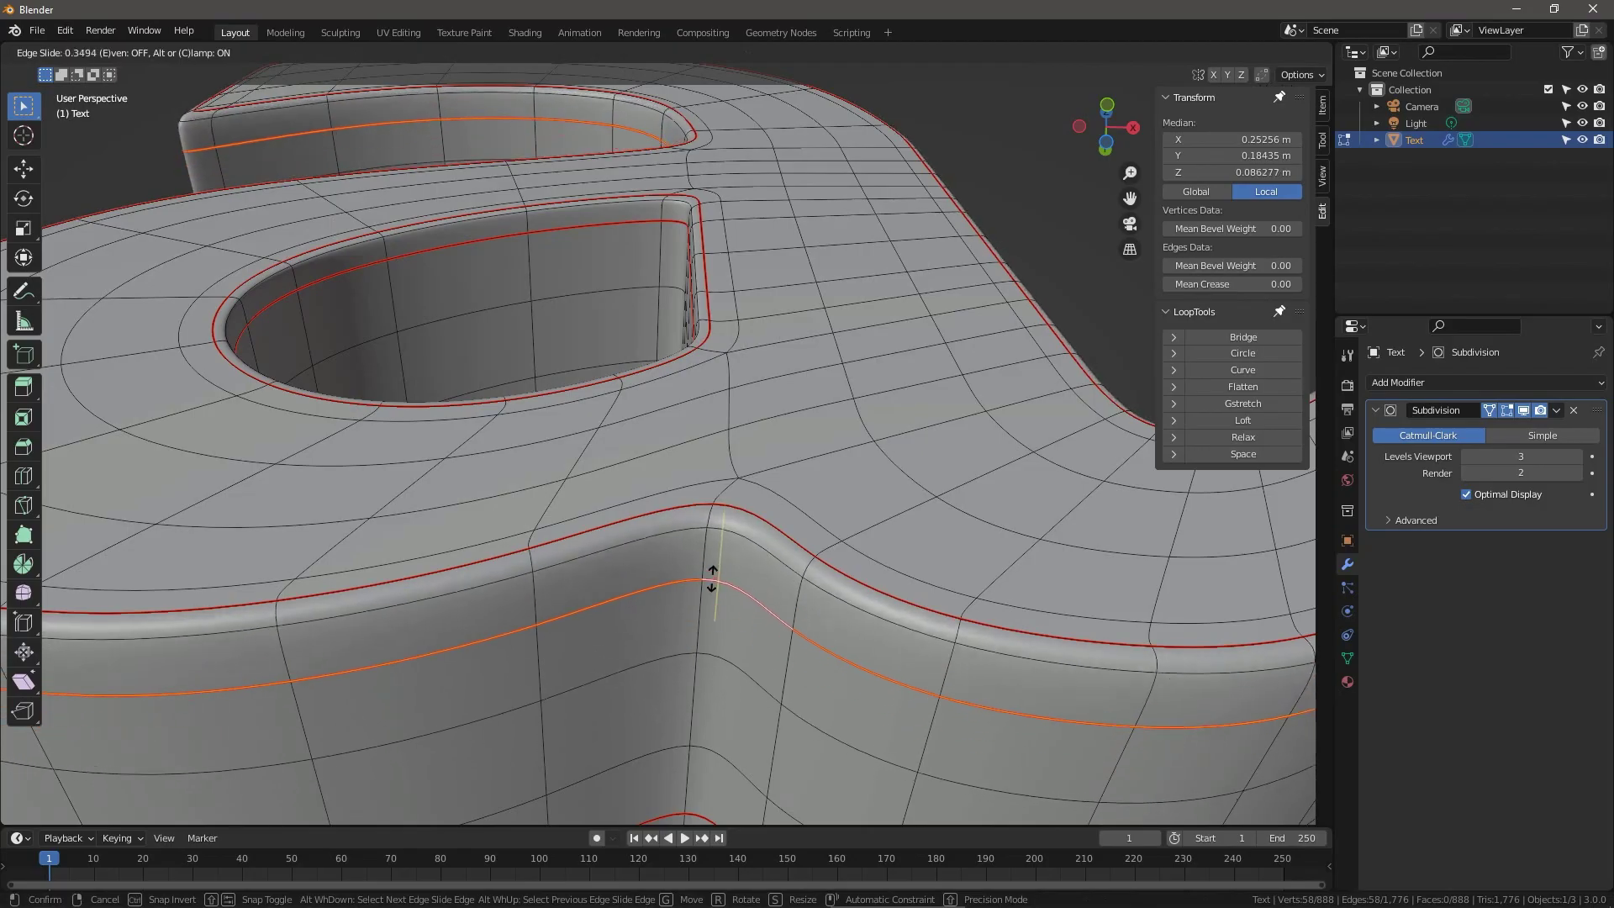
left_click(714, 567)
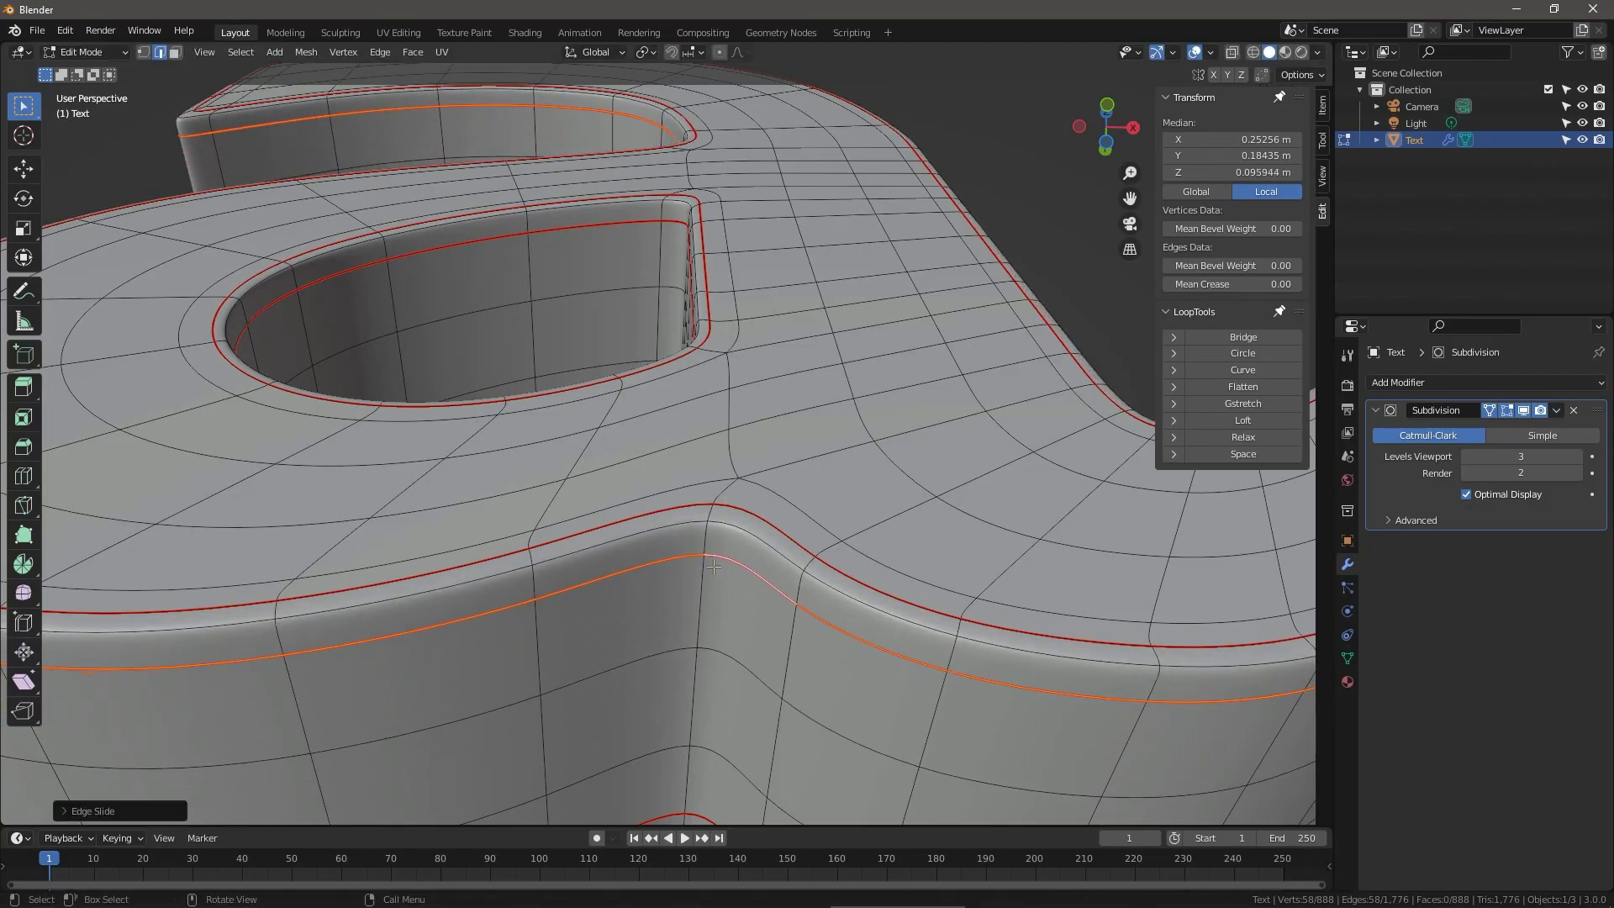
scroll(632, 394, "down", 5)
middle_click_drag(632, 394, 637, 434)
Add a Wave deform modifier to the letter below the Subdivision.
scroll(640, 421, "down", 3)
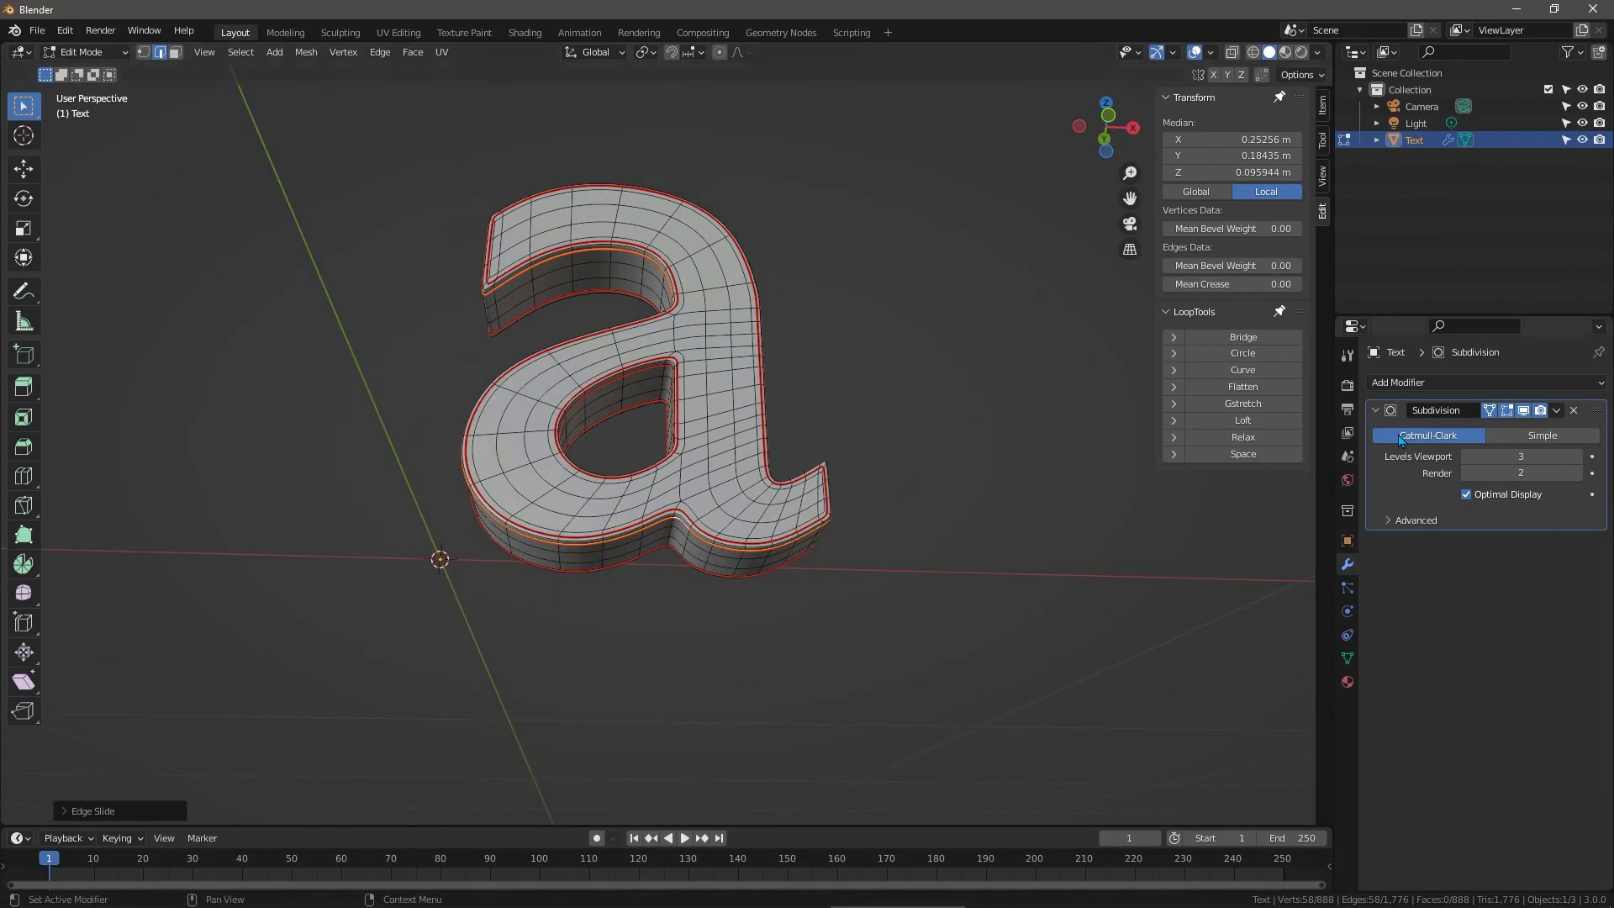
left_click(1411, 383)
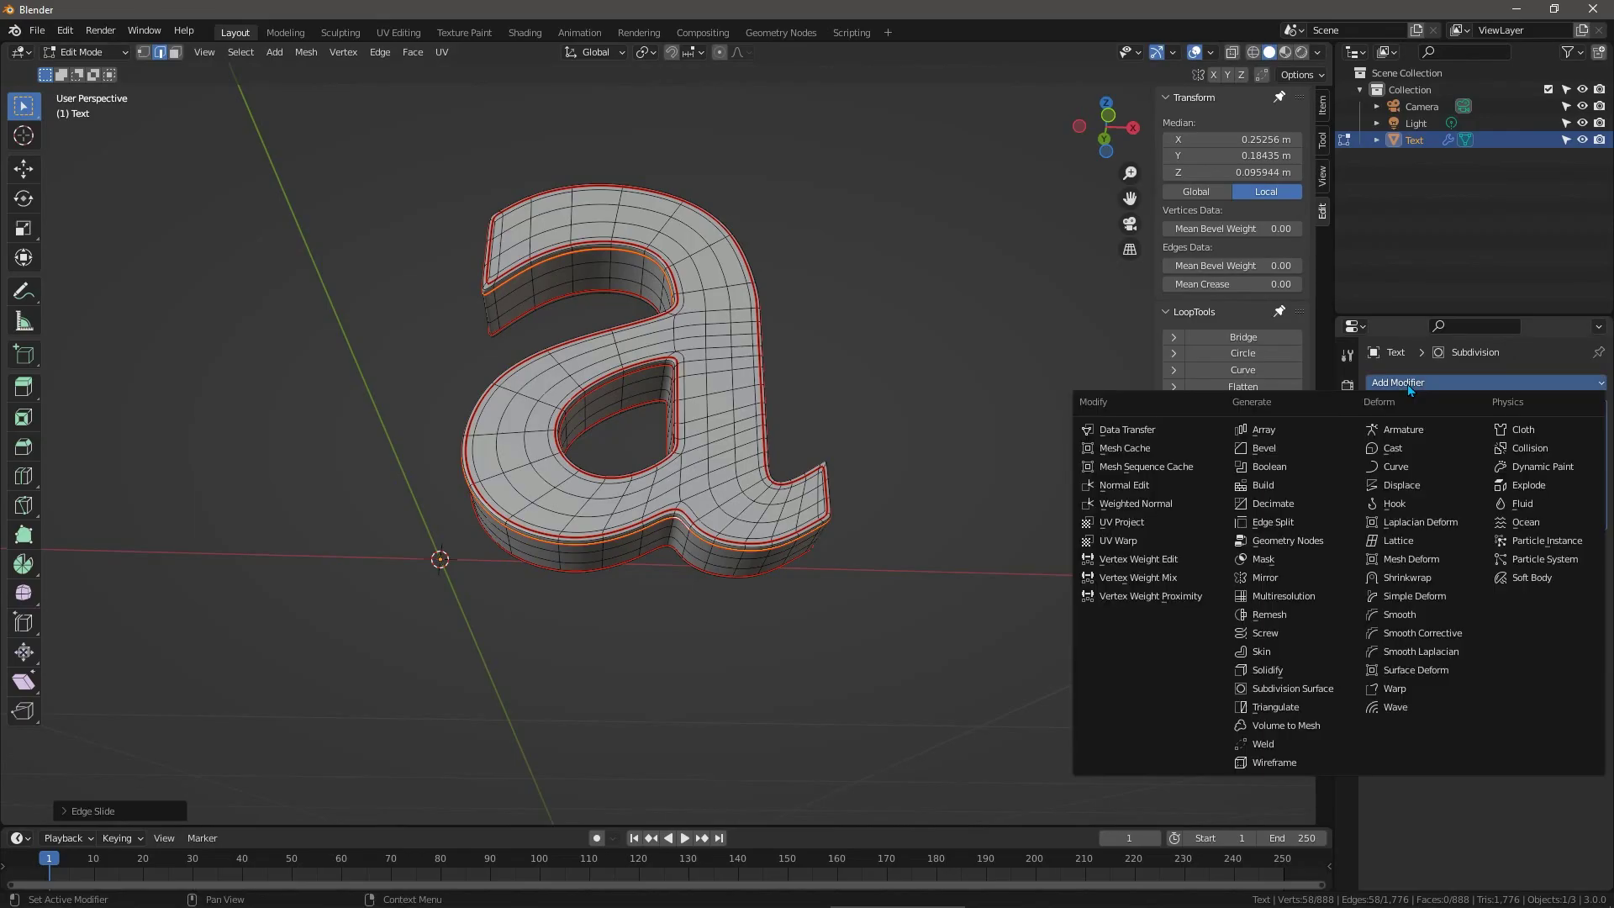
left_click(1397, 708)
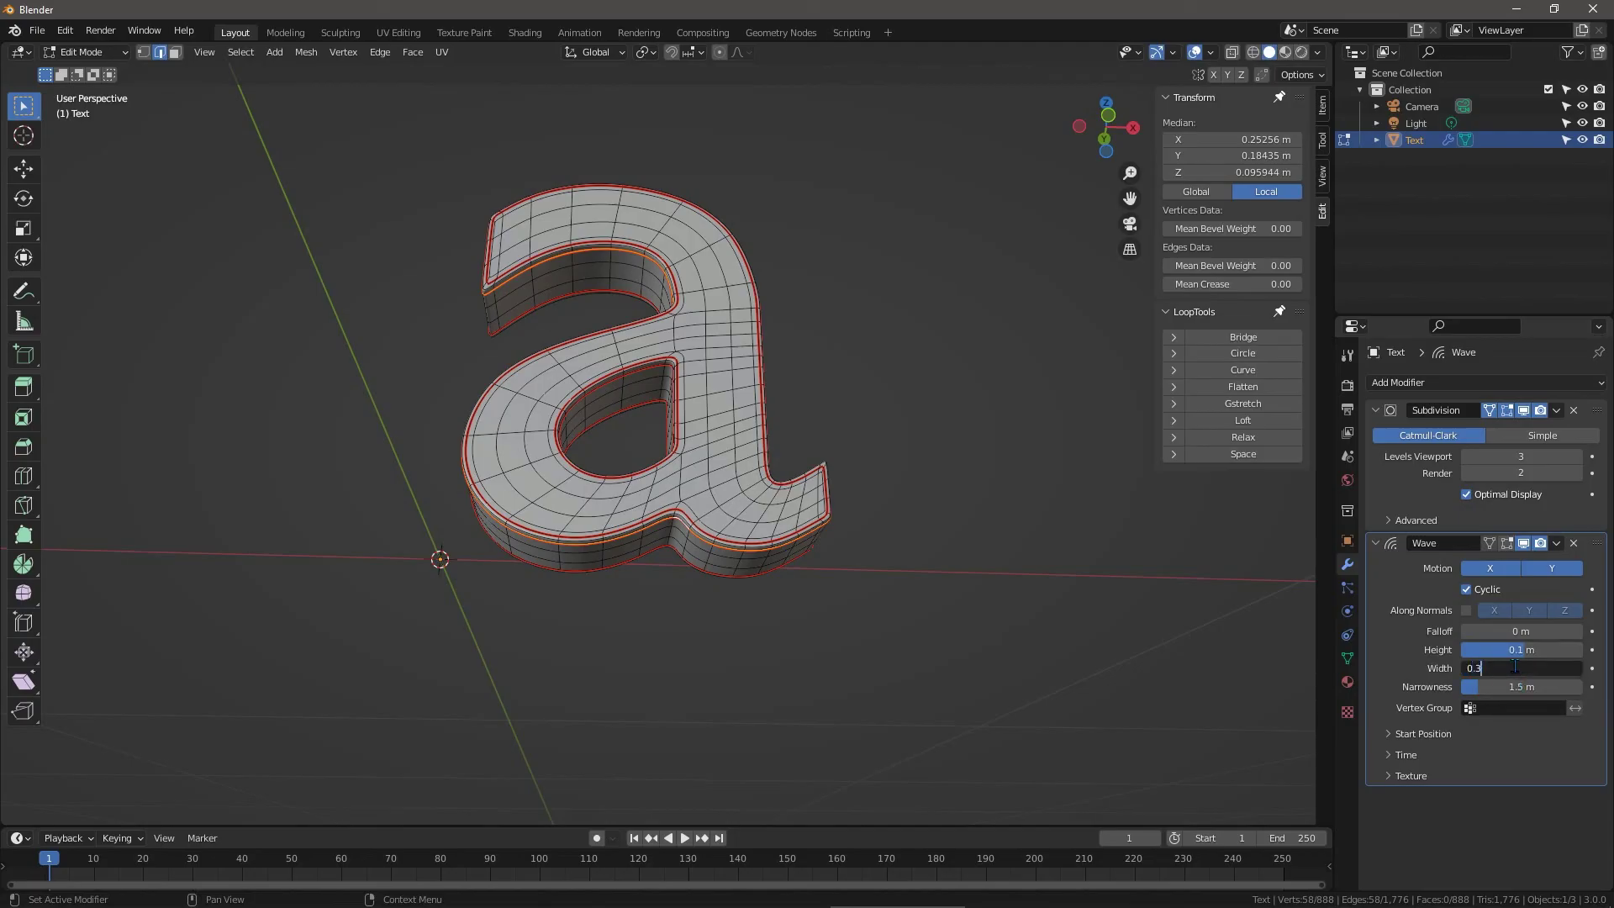
Set the Wave's narrowness to 10 m and speed to 0.01, and show it on cage.
left_click(1501, 687)
type("10")
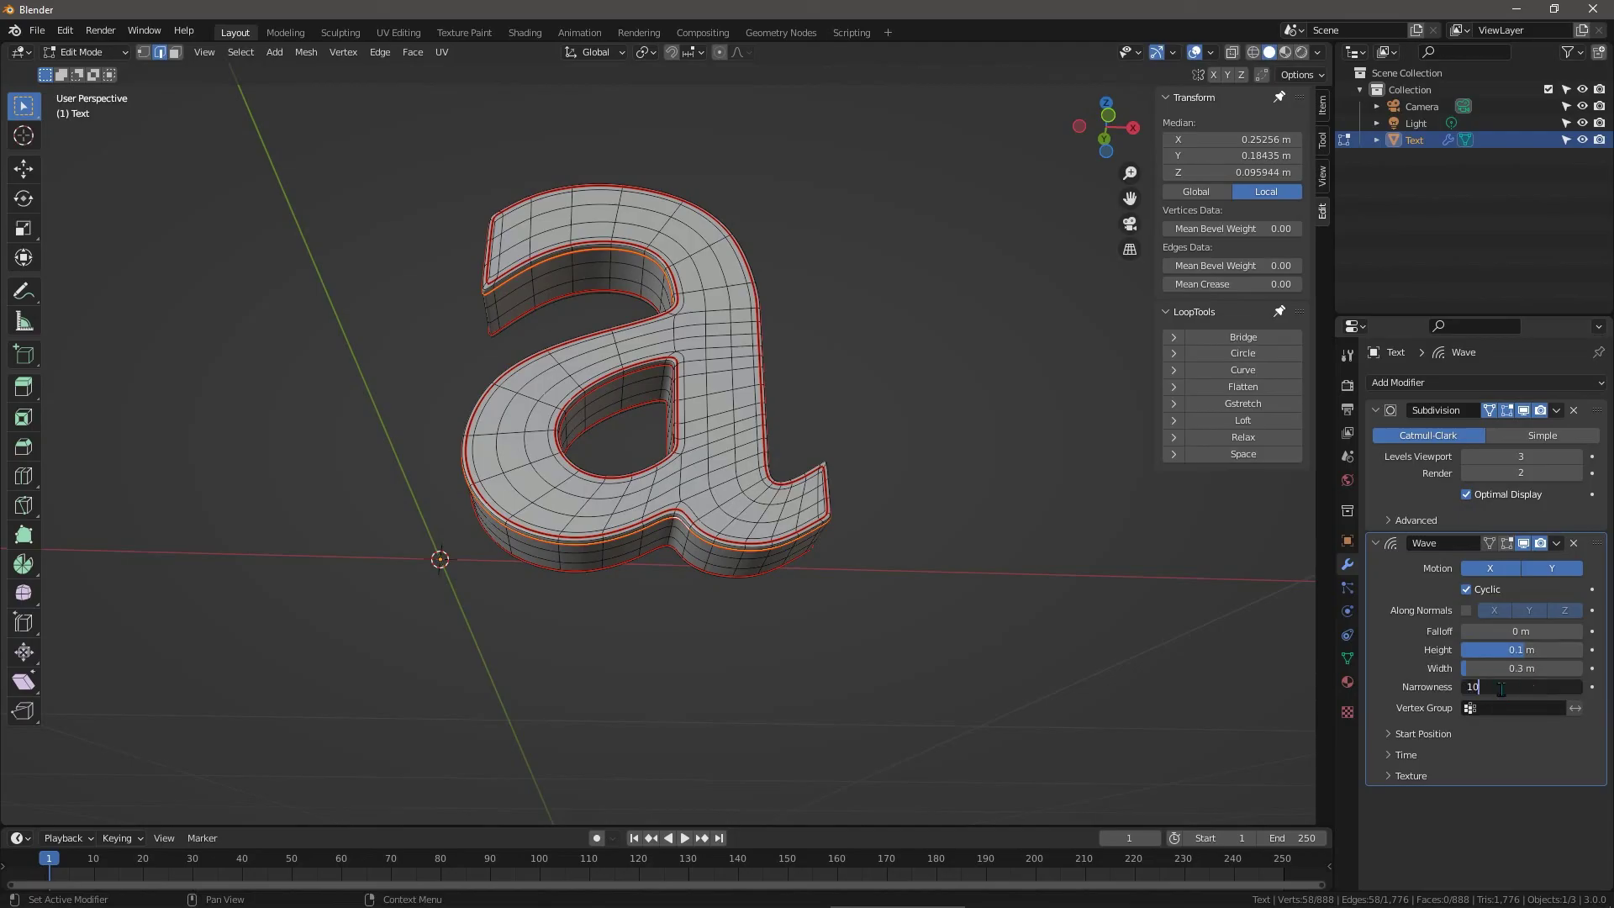
left_click(1395, 757)
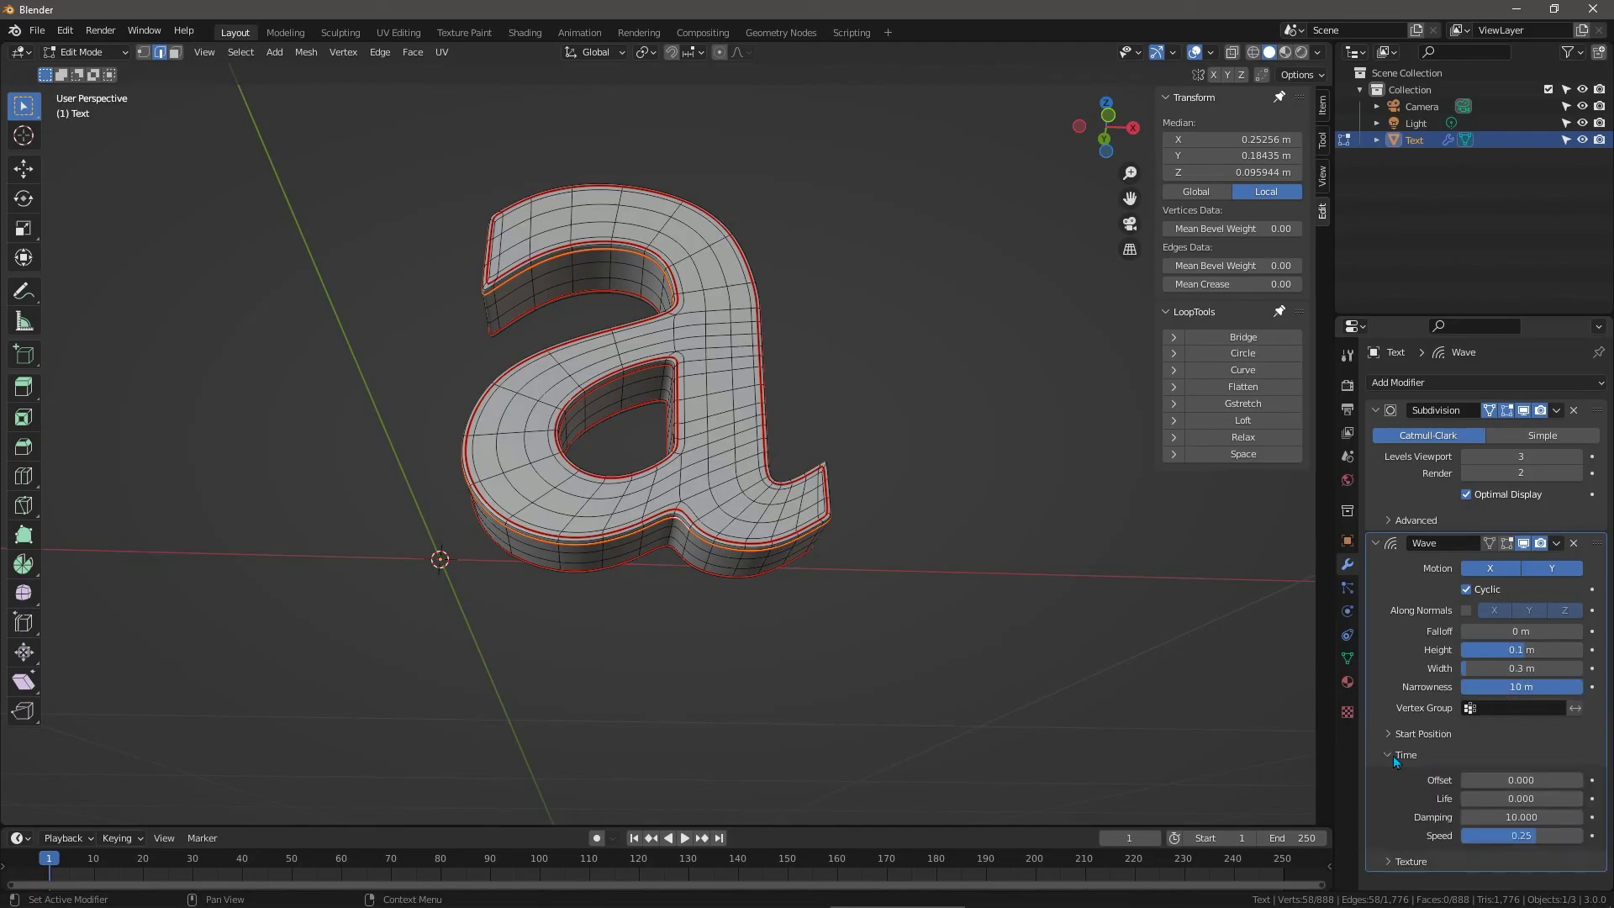
left_click(1518, 836)
type("0.01")
key("Return")
left_click(1490, 544)
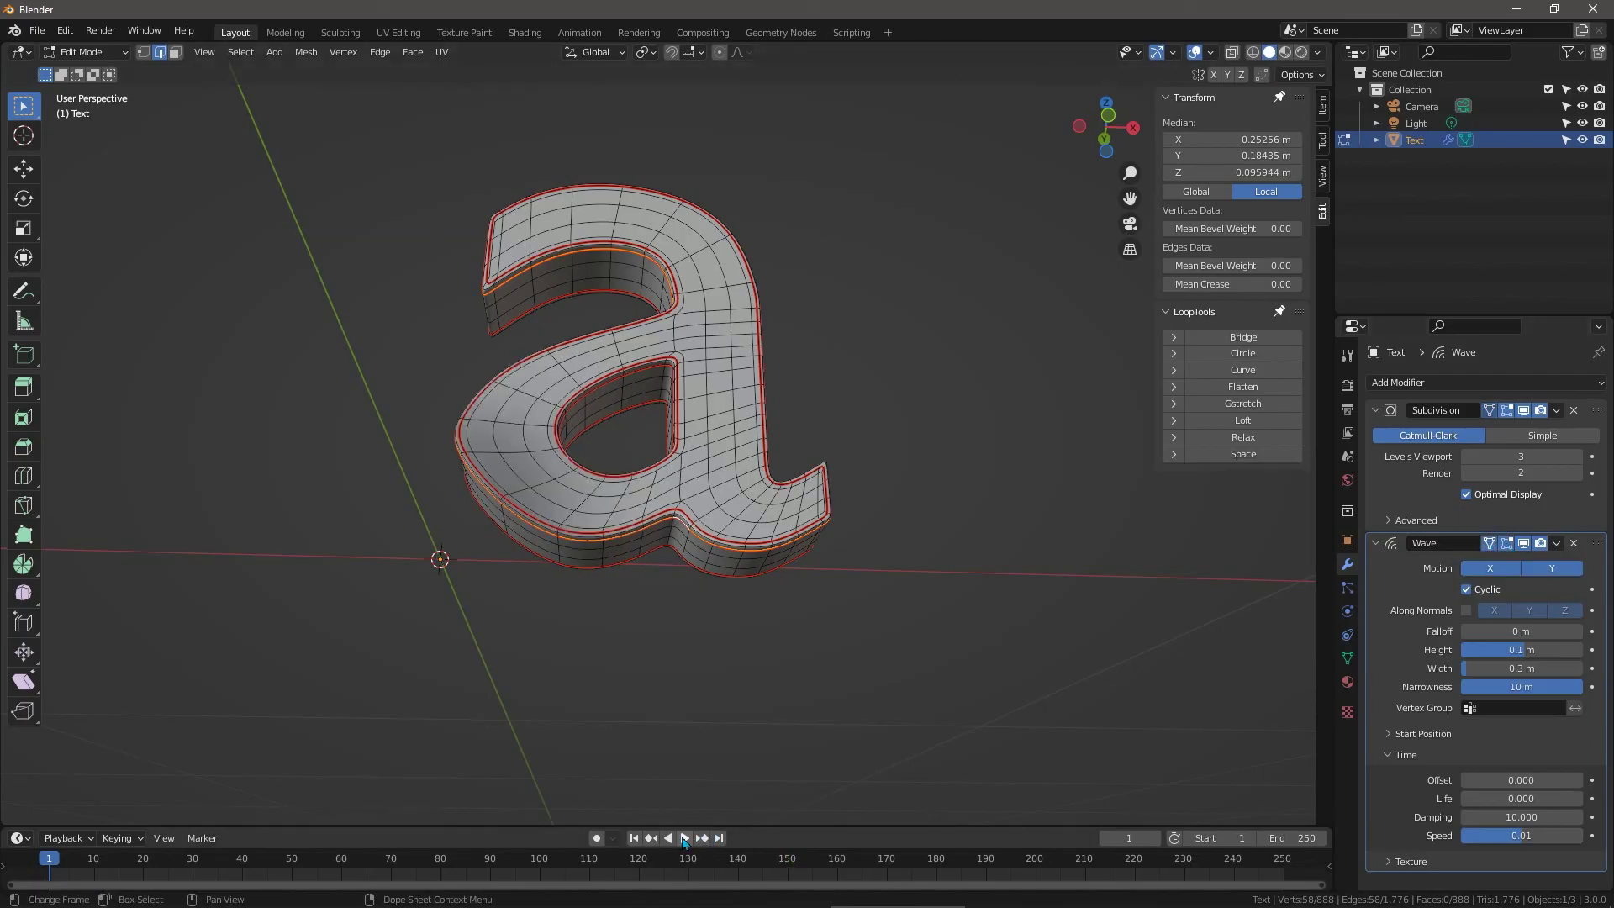
Play the wave animation and lower the Subdivision viewport level to 2.
left_click(685, 839)
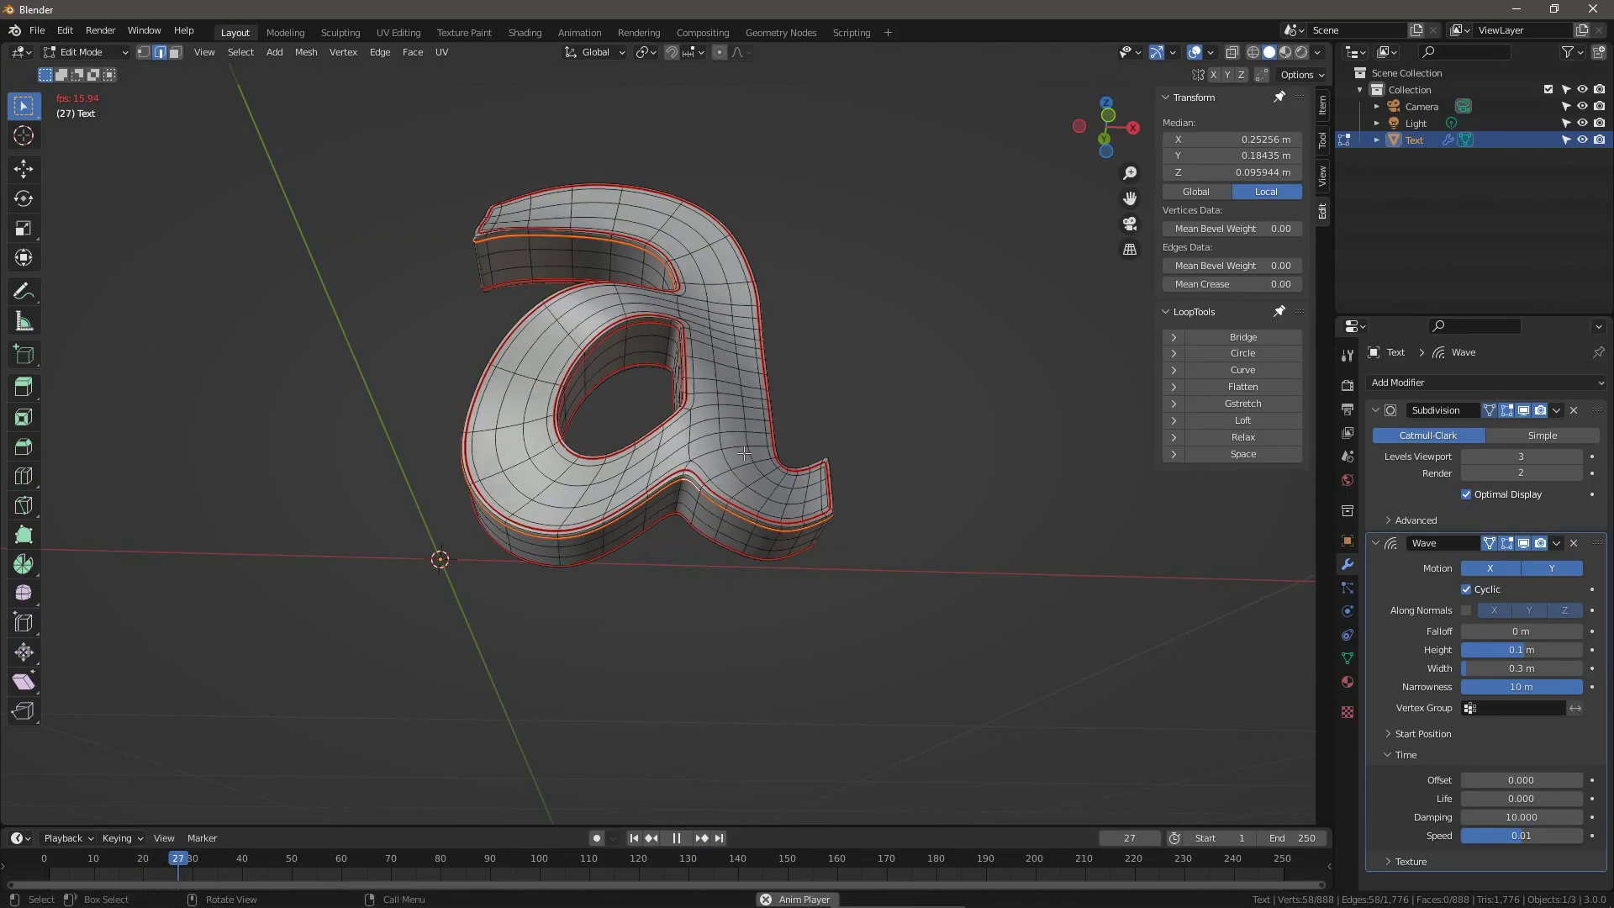
middle_click_drag(744, 452, 751, 380)
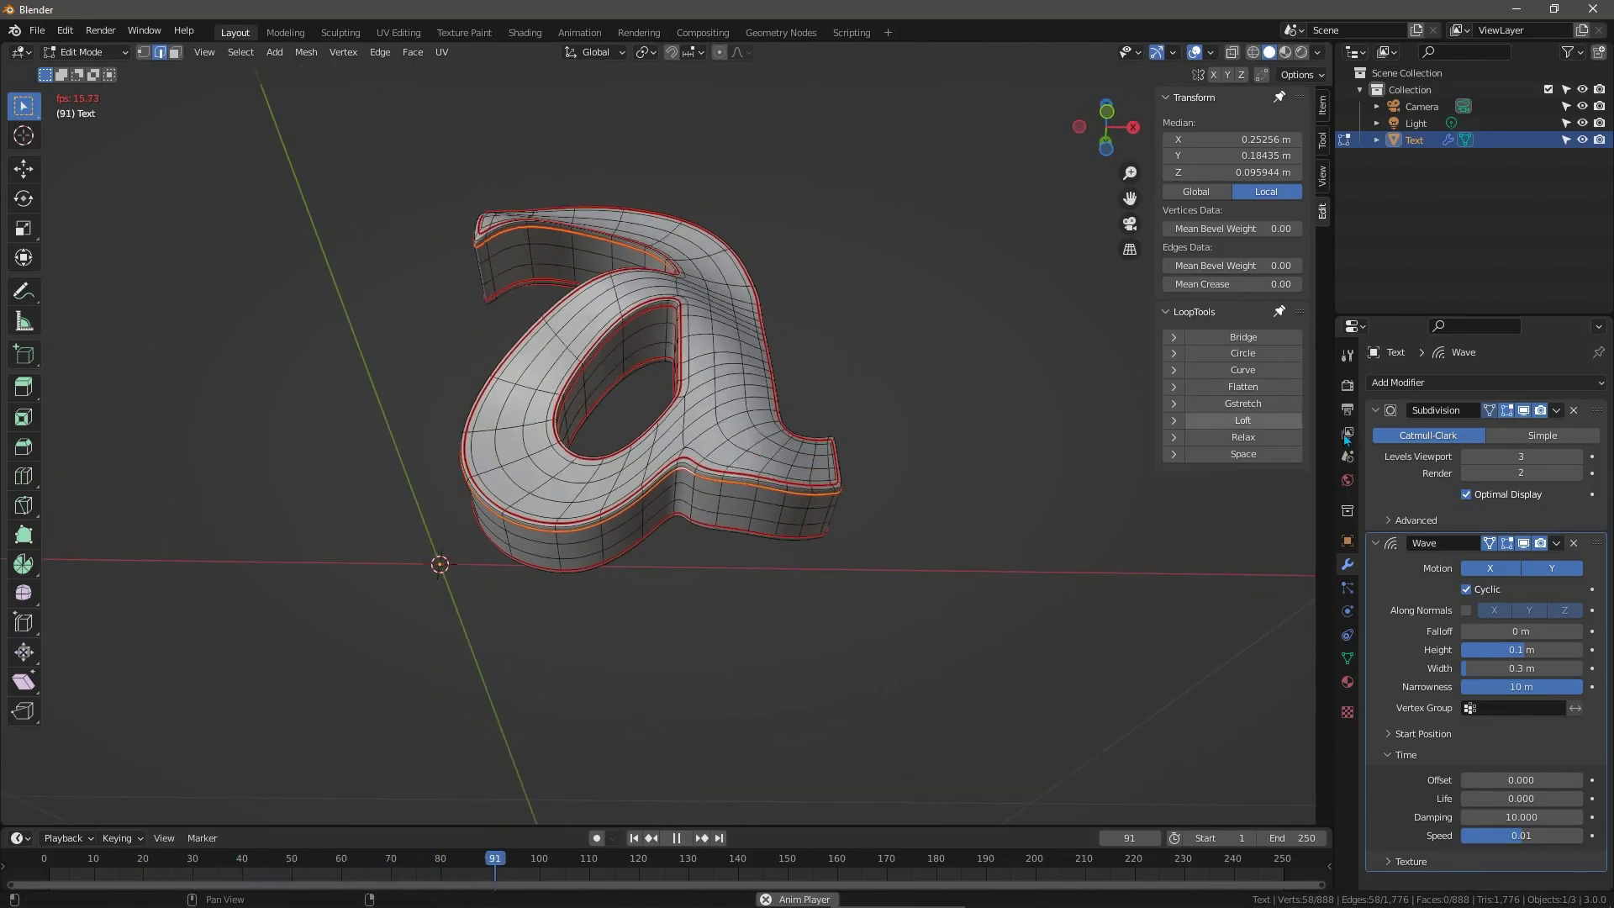
left_click(1468, 459)
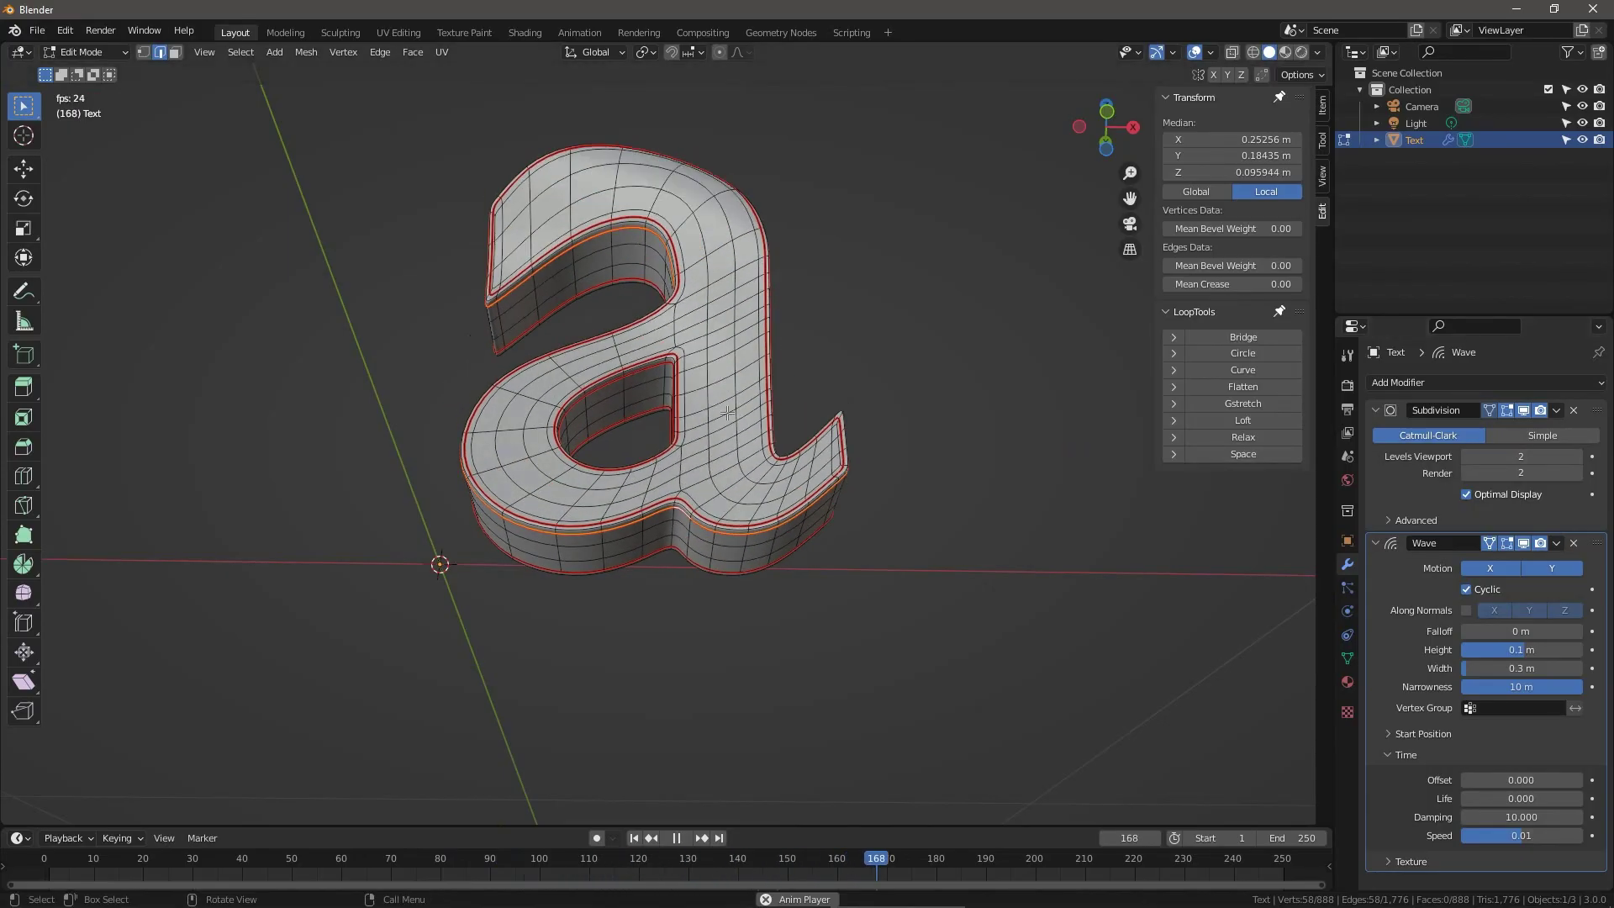
middle_click_drag(711, 385, 748, 311)
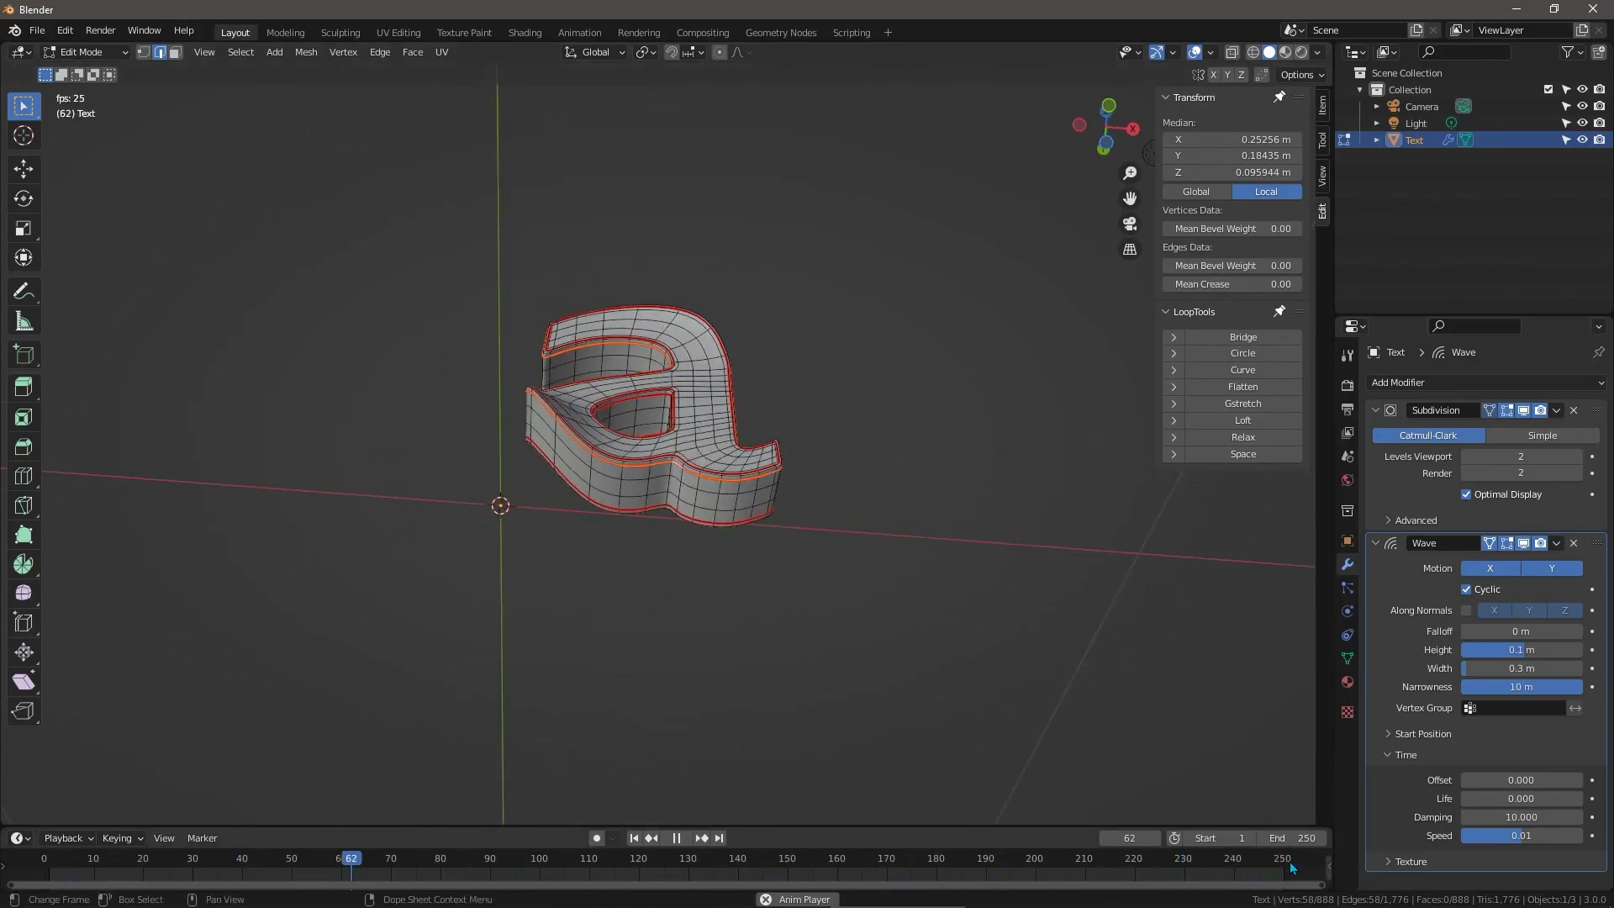
Stop, move closer, and replay the animation to watch the letter ripple.
left_click(678, 838)
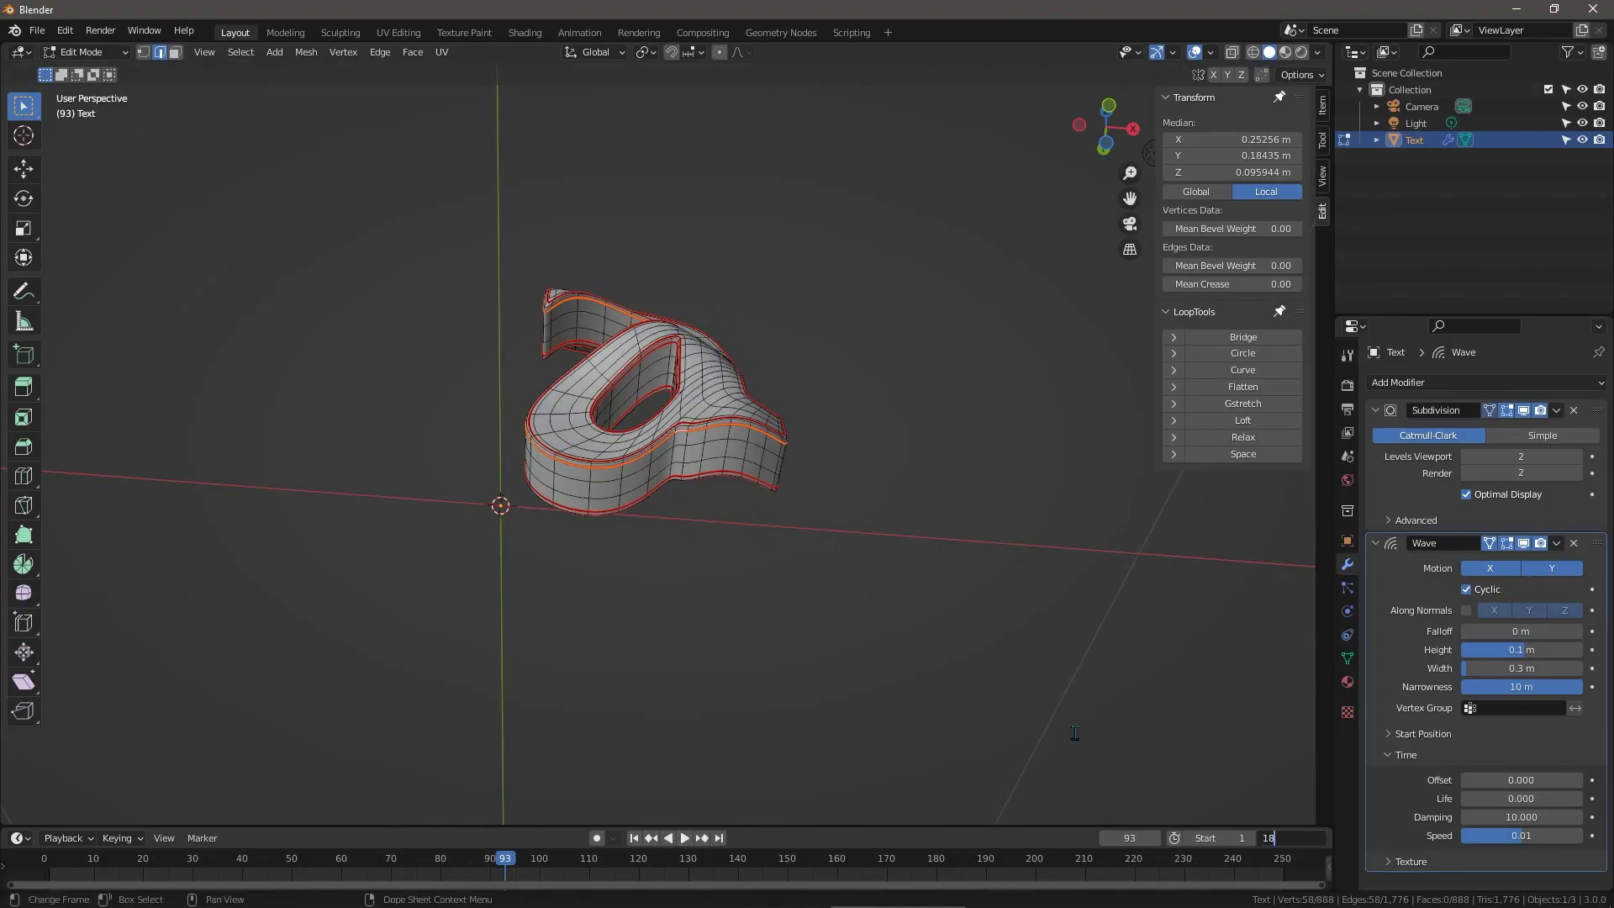
scroll(722, 426, "up", 3)
middle_click_drag(722, 426, 722, 395)
left_click(686, 838)
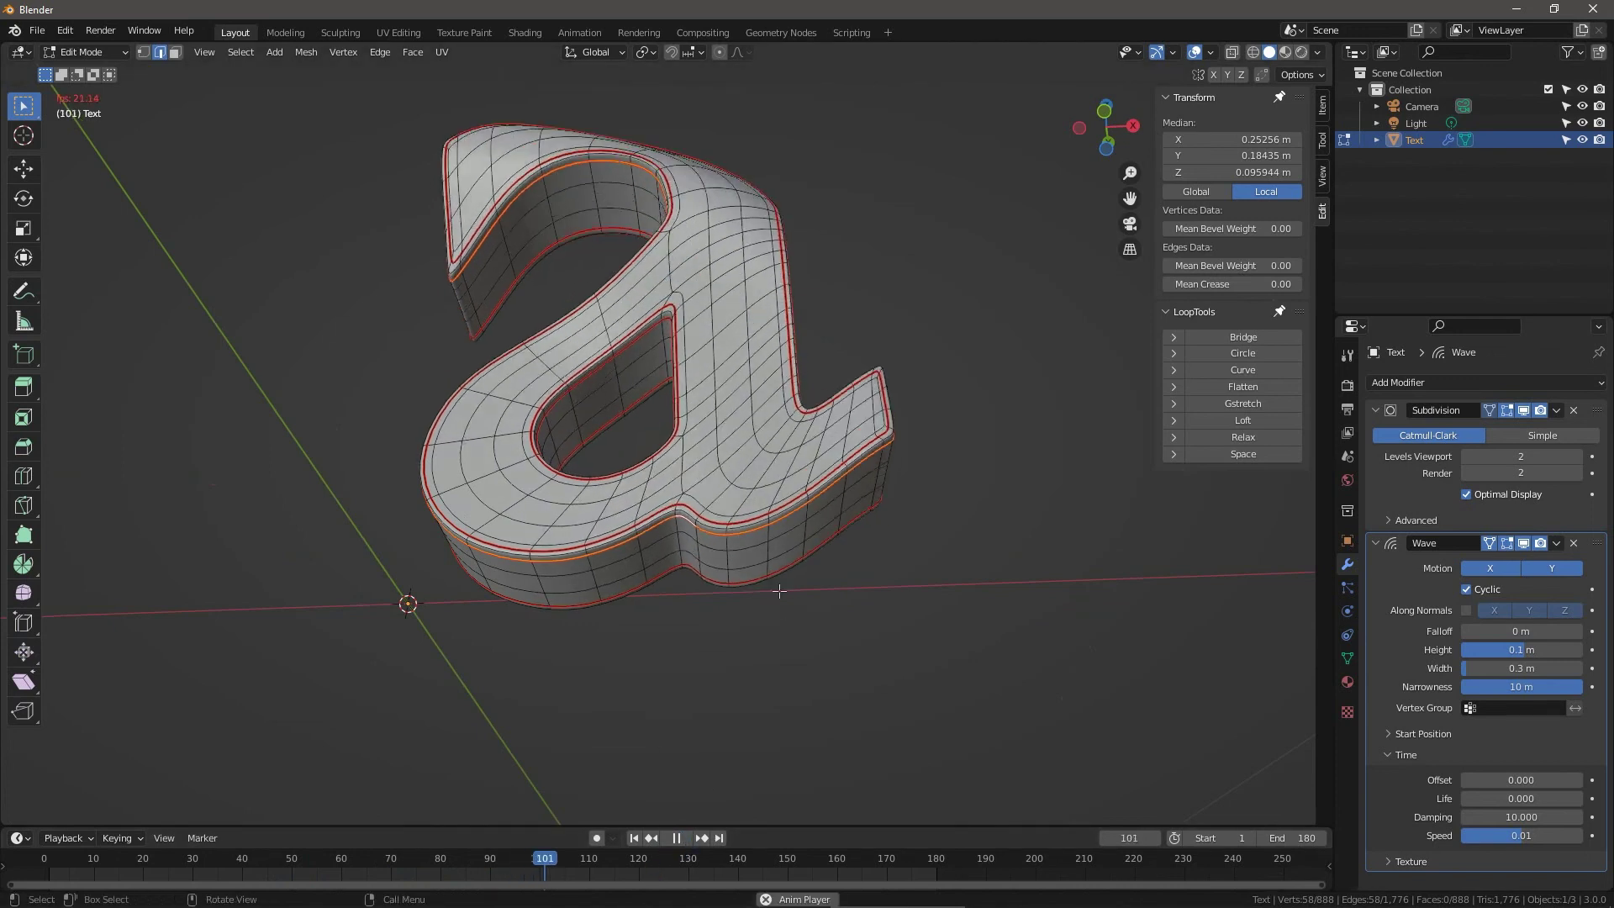
middle_click_drag(807, 538, 819, 521)
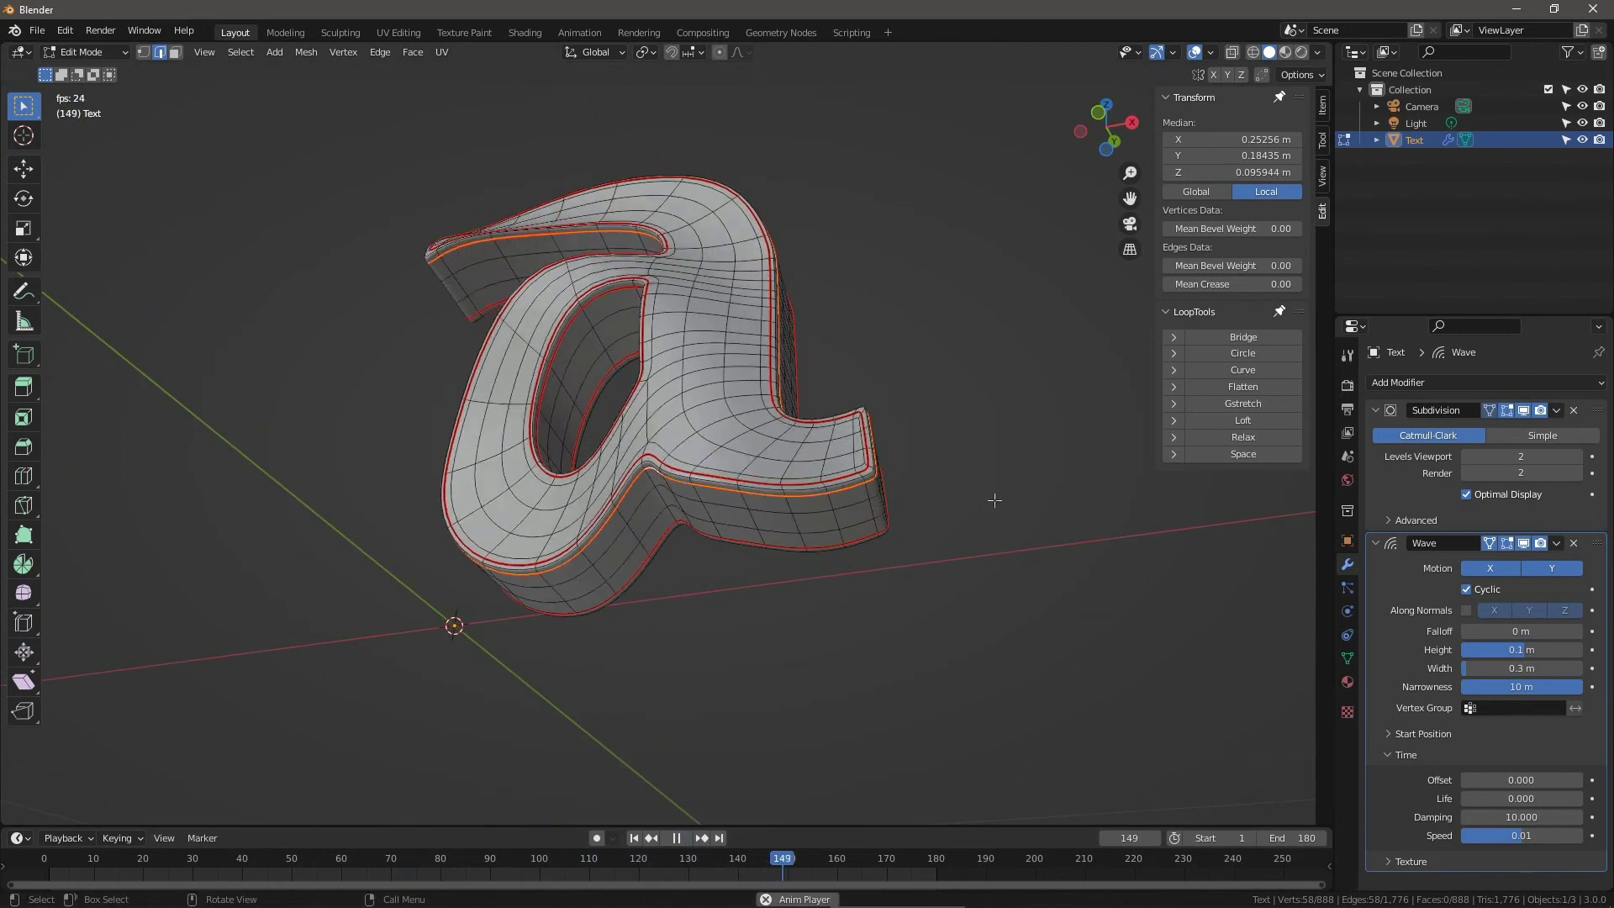
Switch to Object Mode and show the letter's Object properties while the wave plays.
key("Tab")
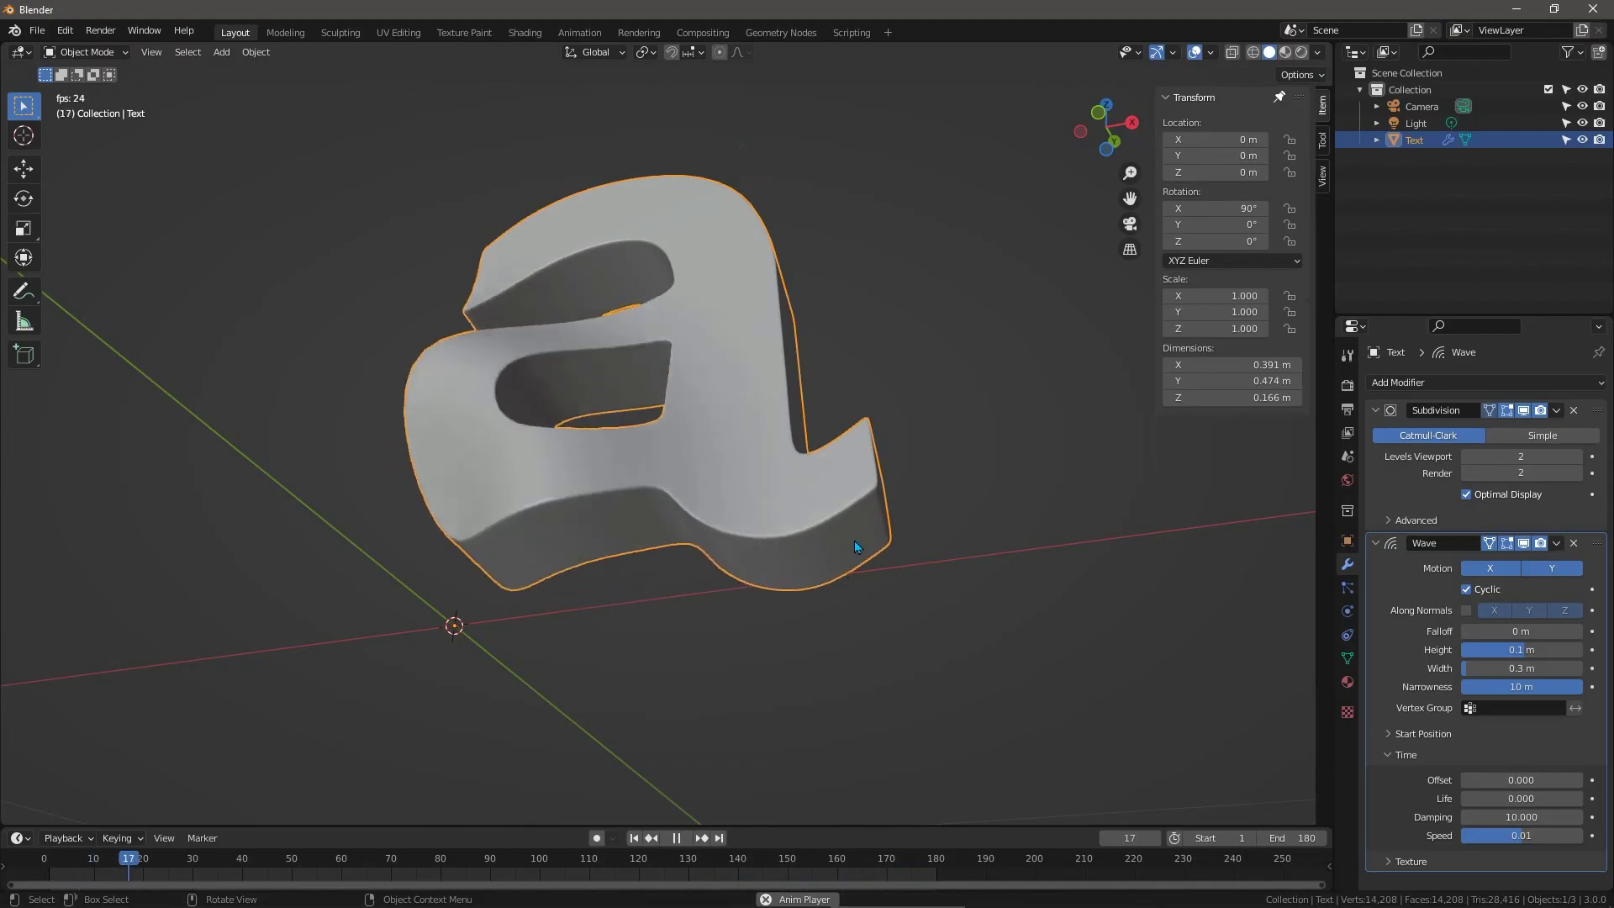
middle_click_drag(816, 527, 739, 493)
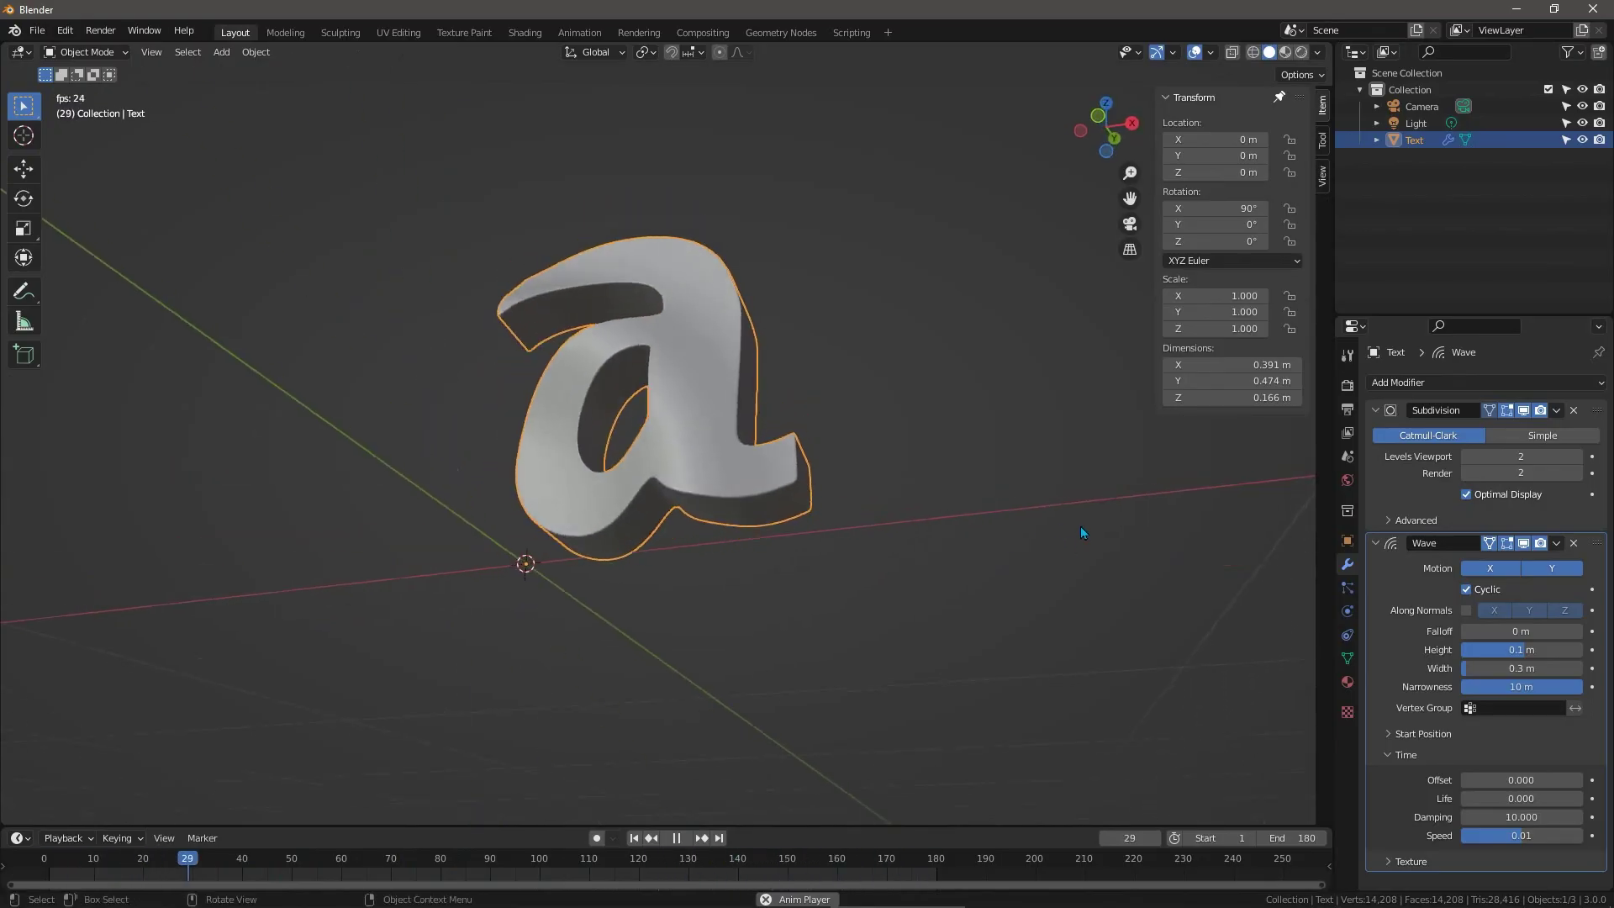
left_click(1347, 541)
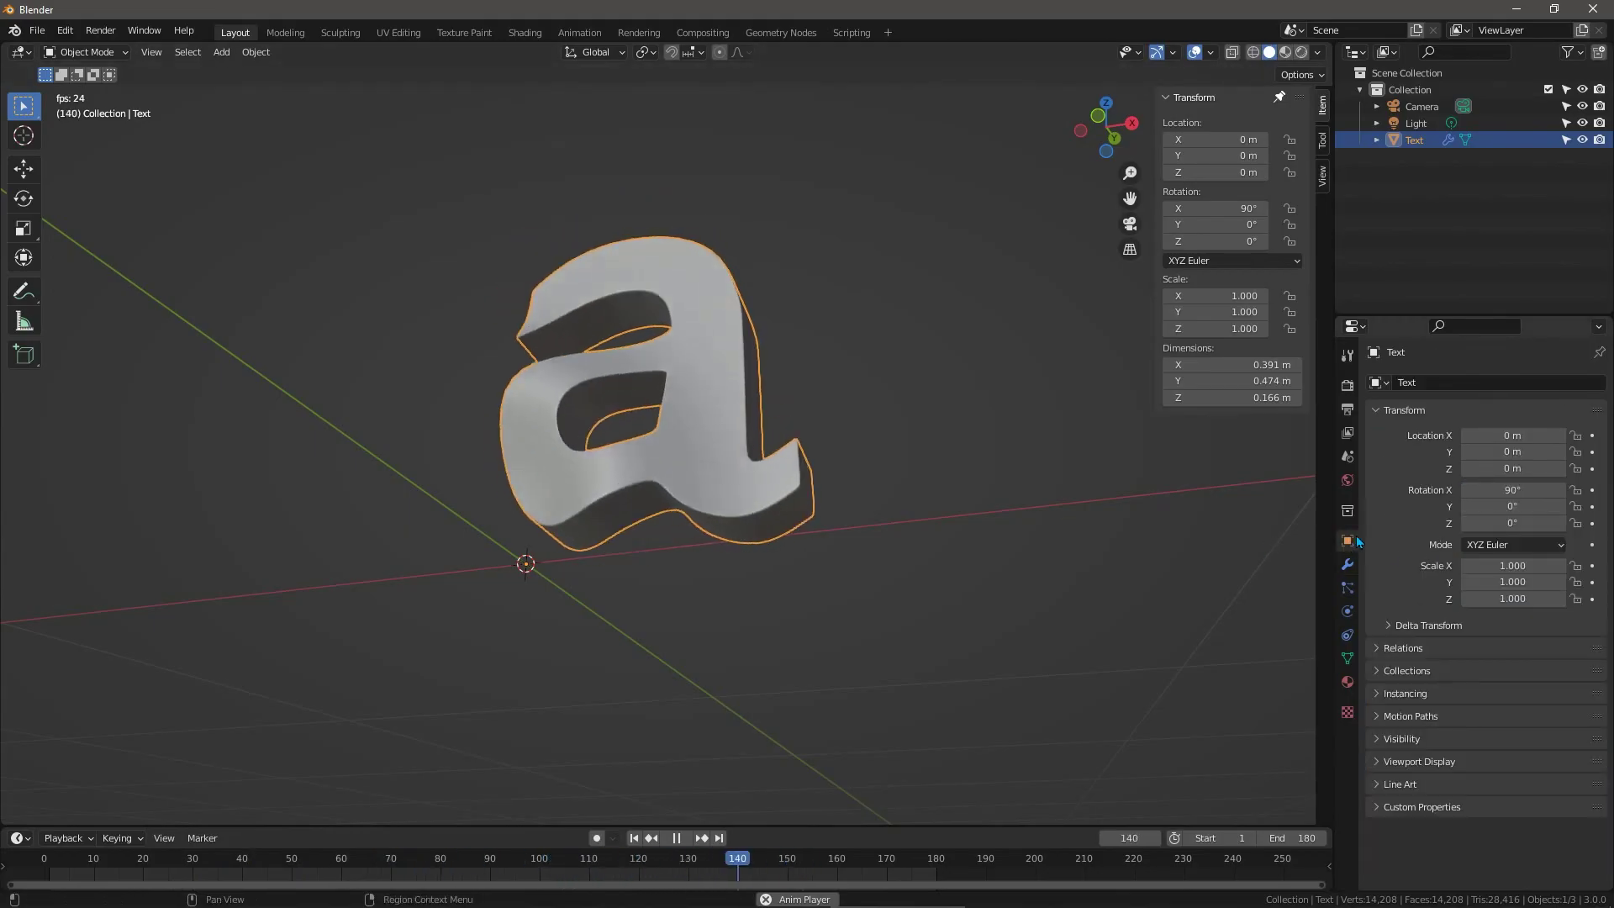
Enable the Wireframe overlay in the letter's Viewport Display settings.
left_click(1379, 761)
scroll(1434, 731, "down", 2)
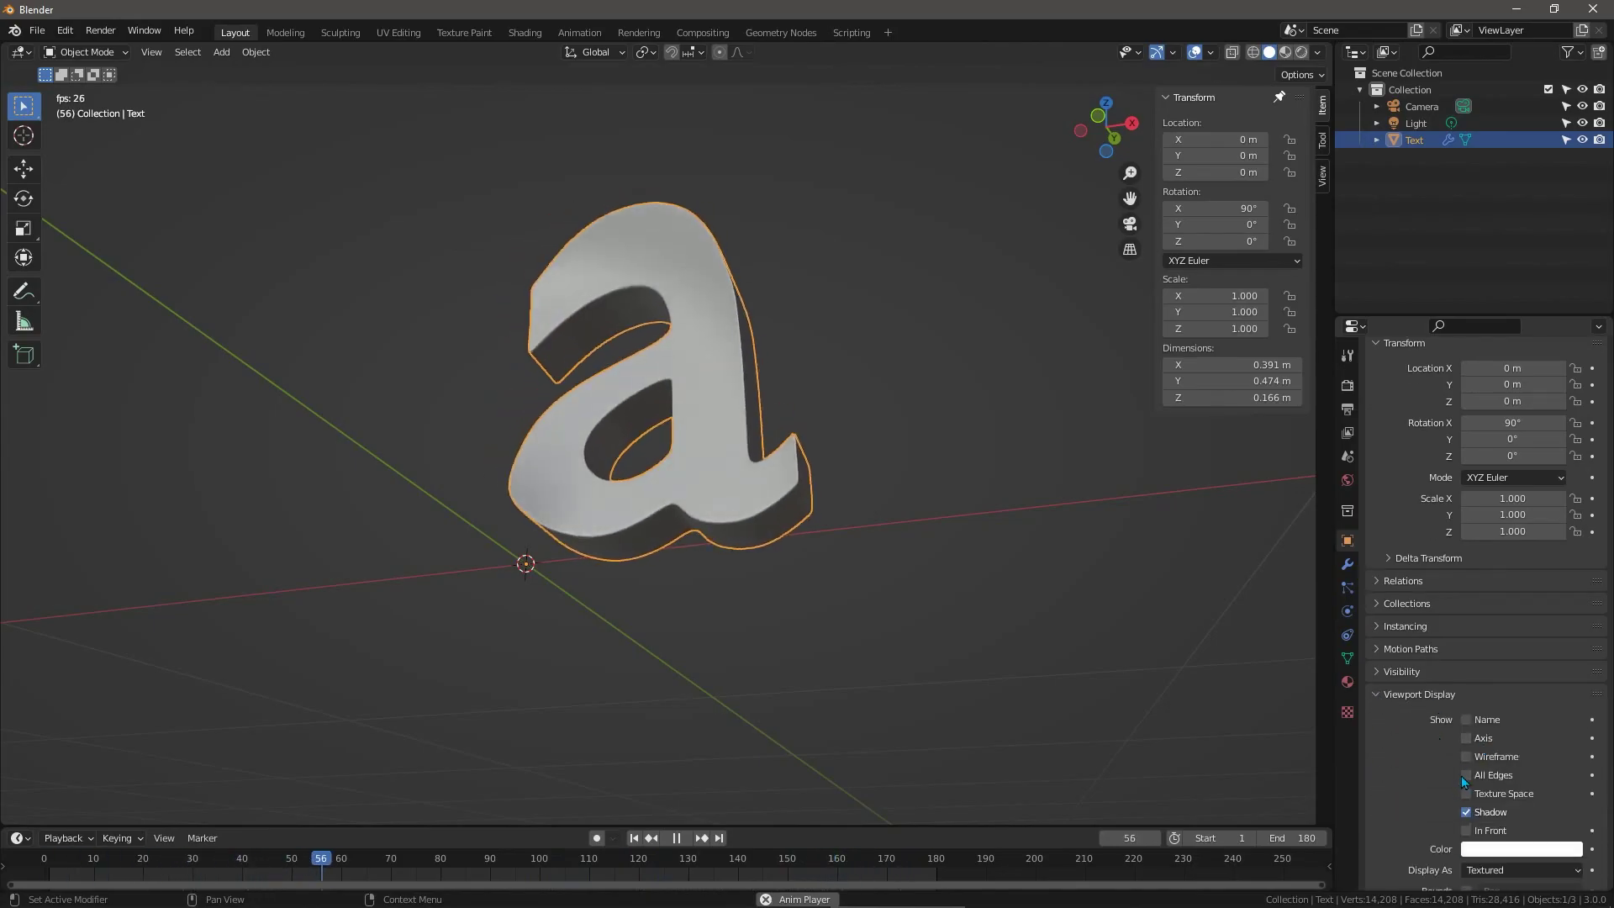
left_click(1470, 758)
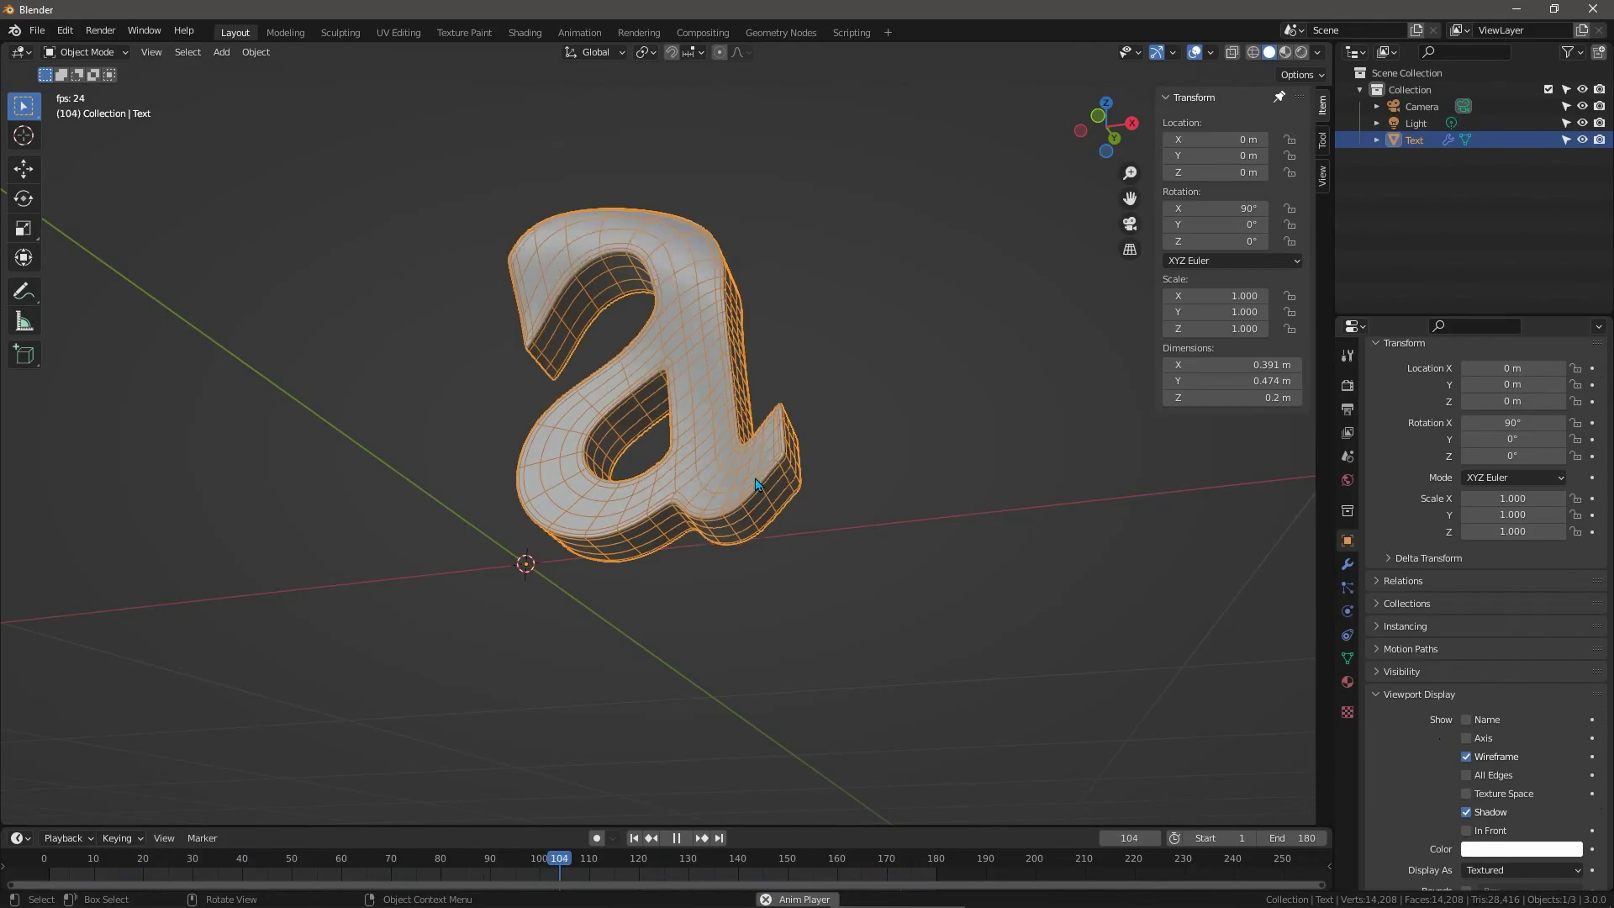
Turn off Optimal Display on the Subdivision modifier to show every subdivided edge.
left_click(1348, 565)
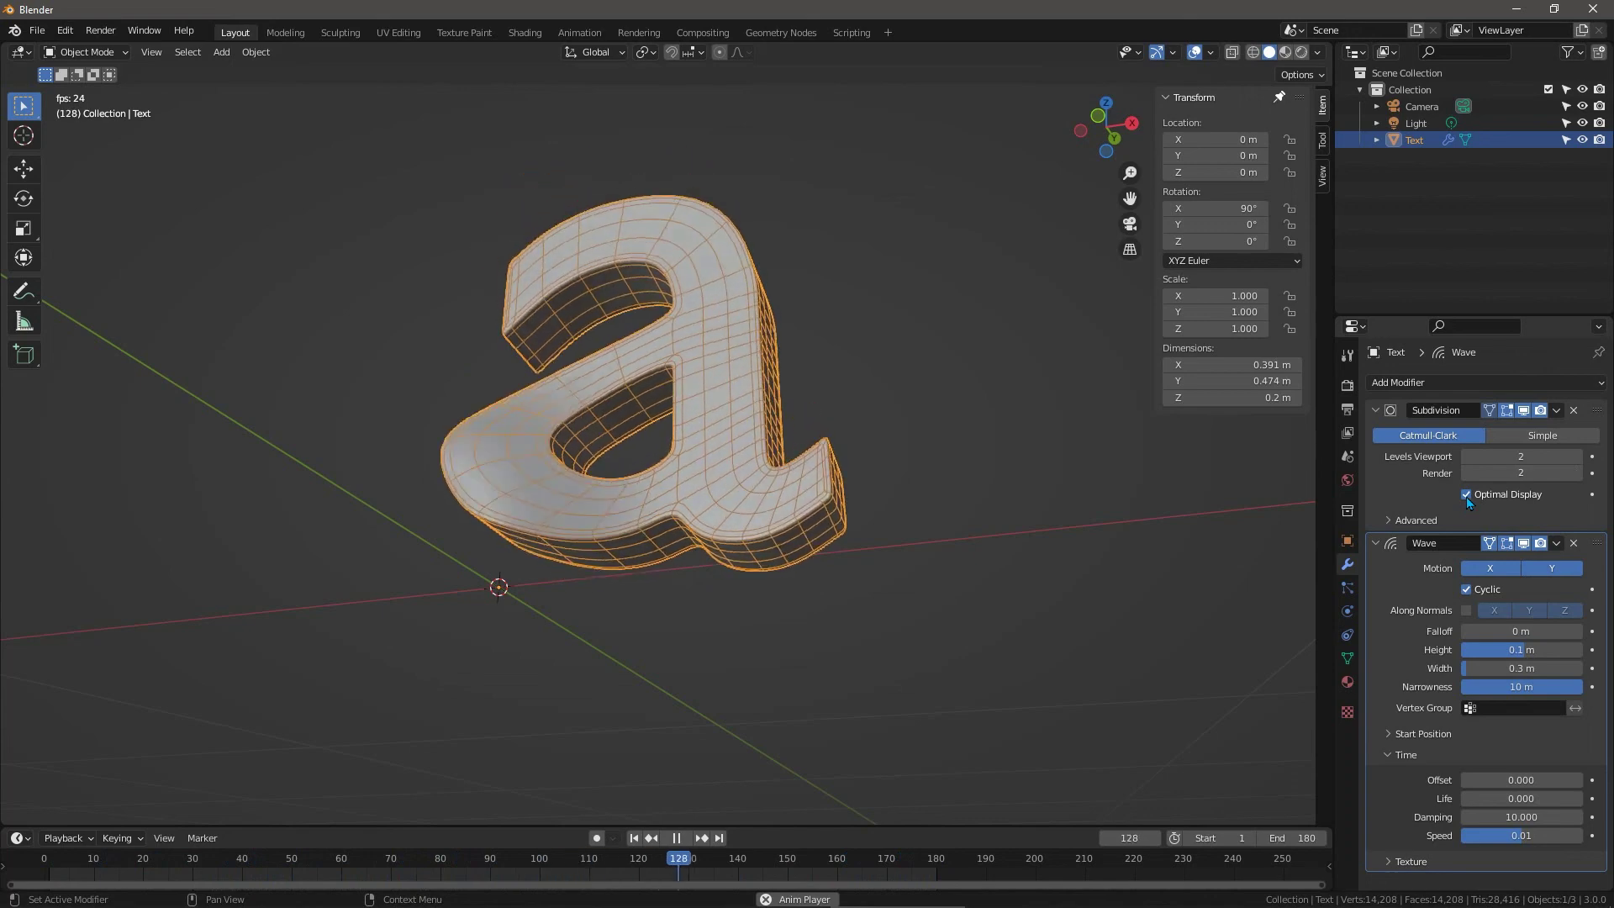
left_click(1467, 495)
scroll(699, 358, "up", 4)
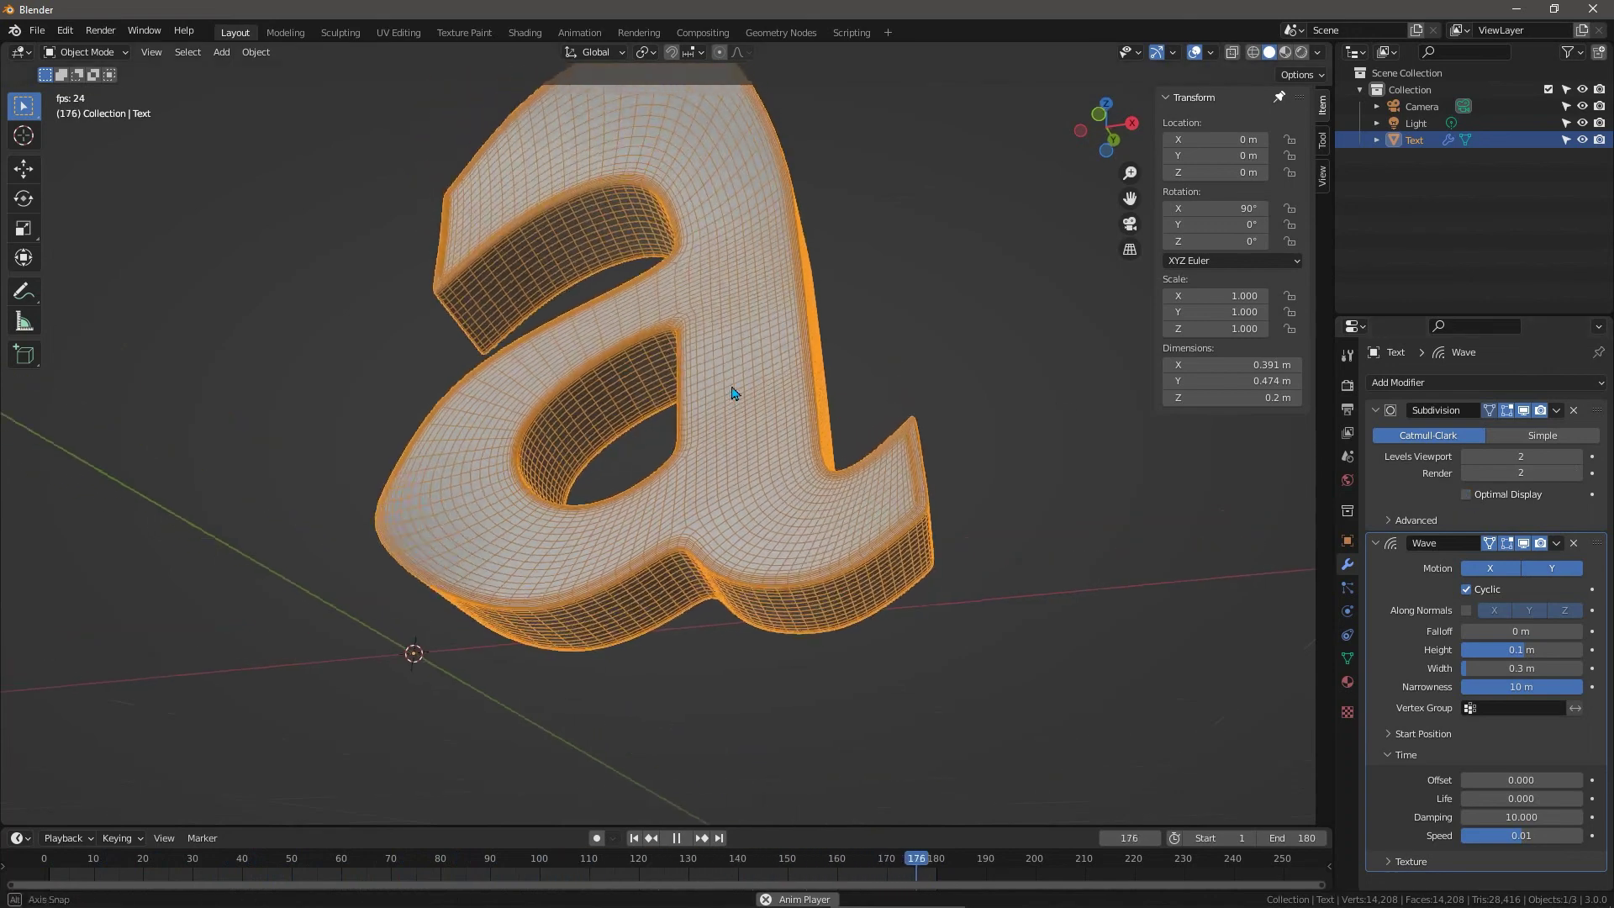
scroll(736, 383, "up", 3)
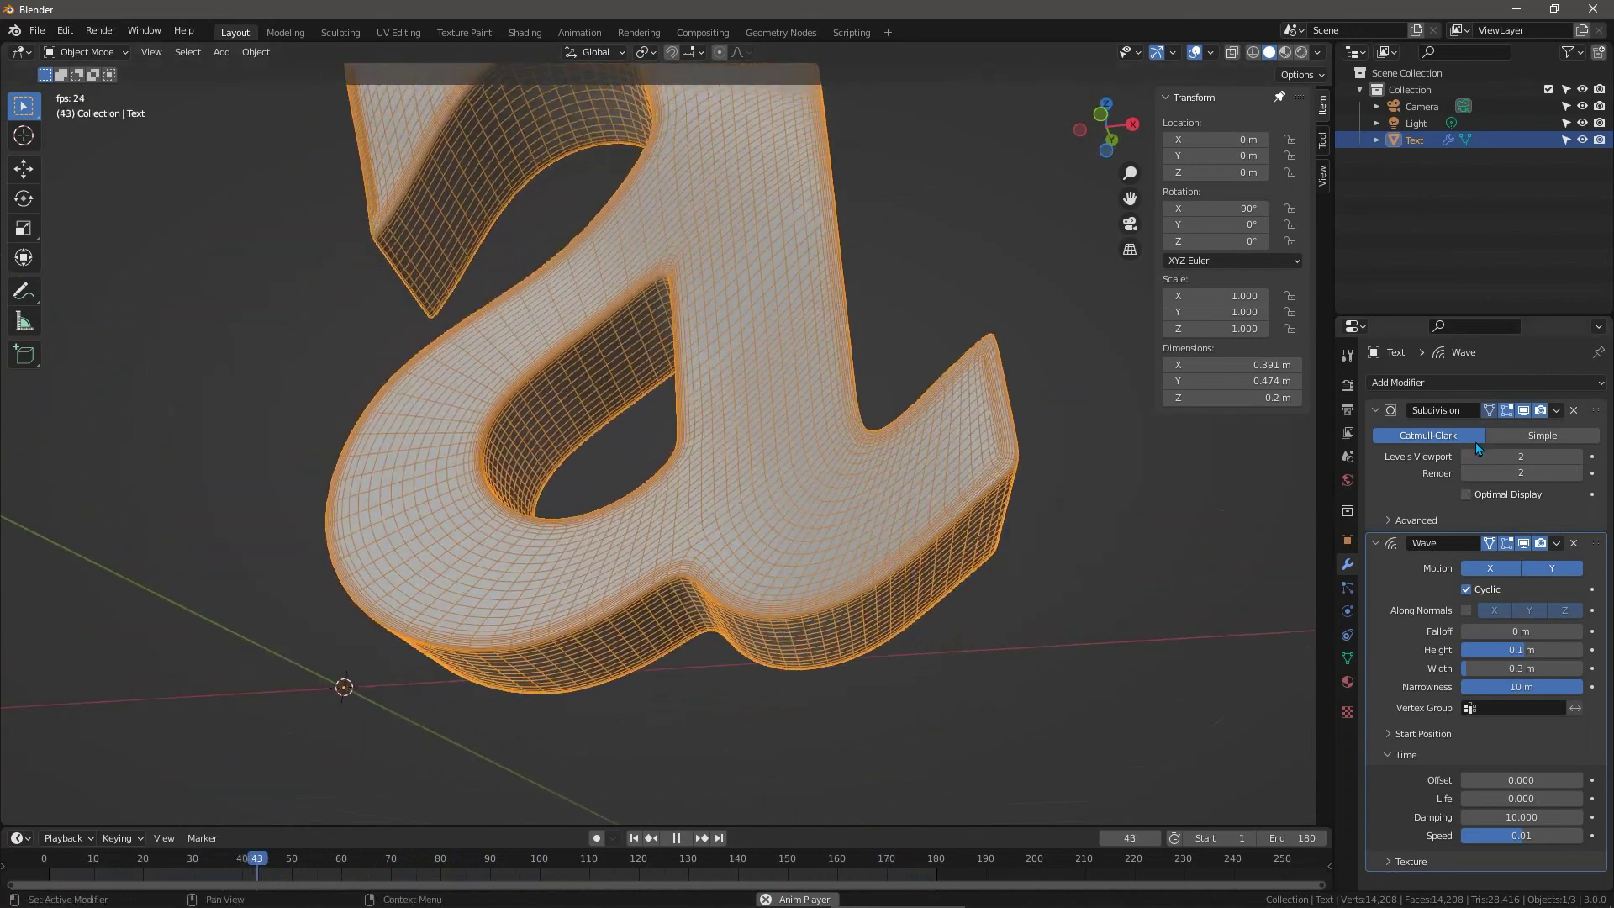
scroll(740, 505, "down", 2)
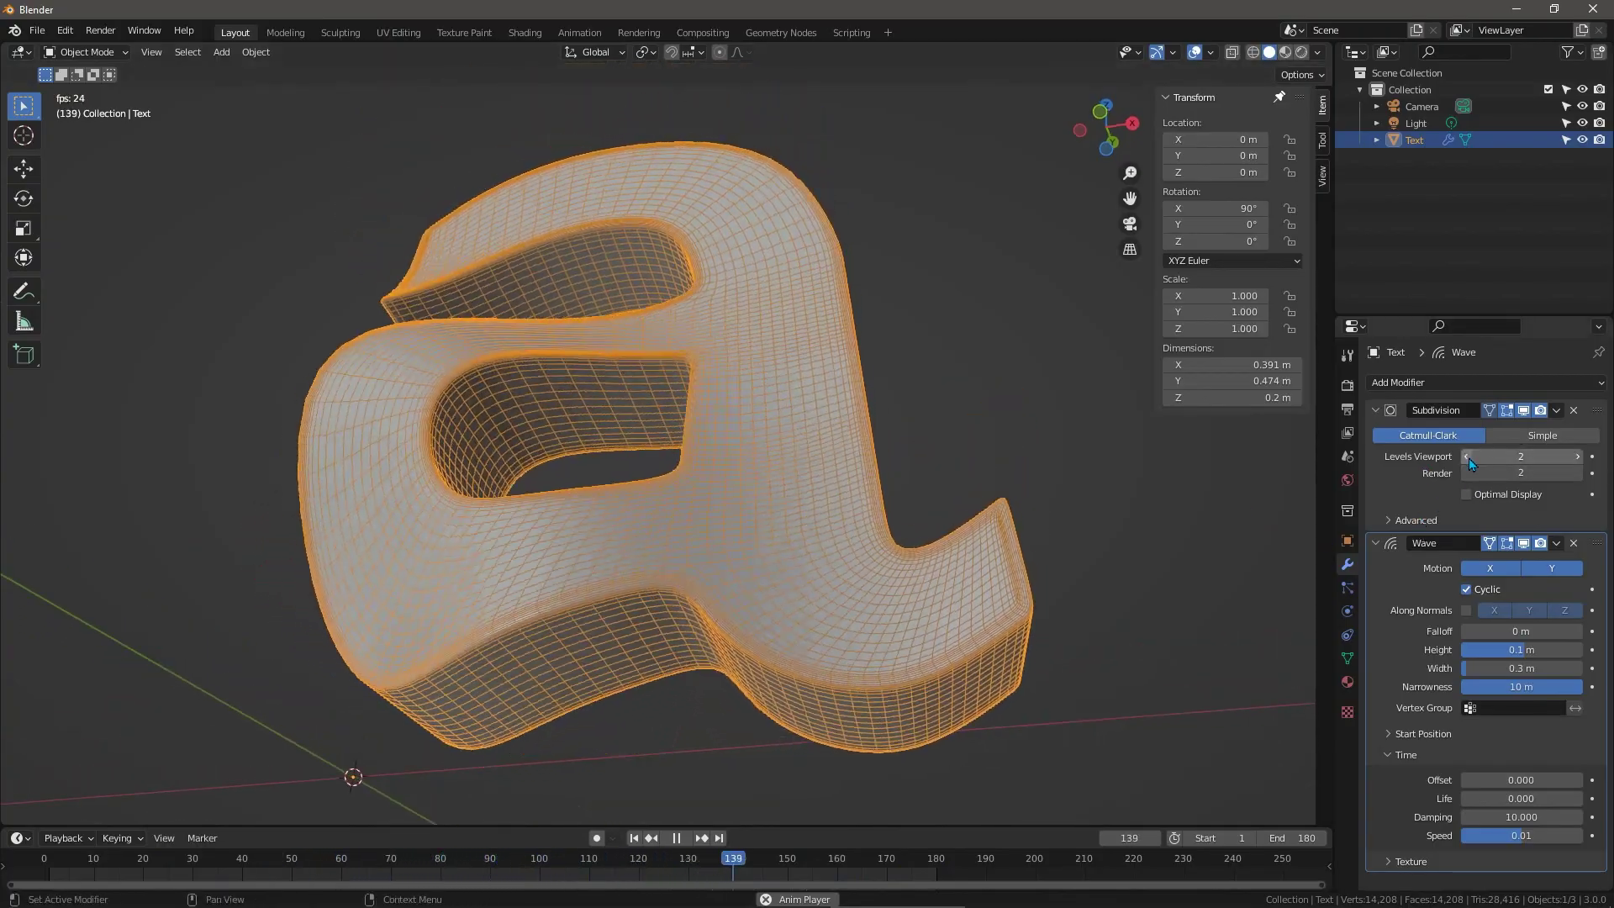
left_click(1467, 457)
left_click(1467, 457)
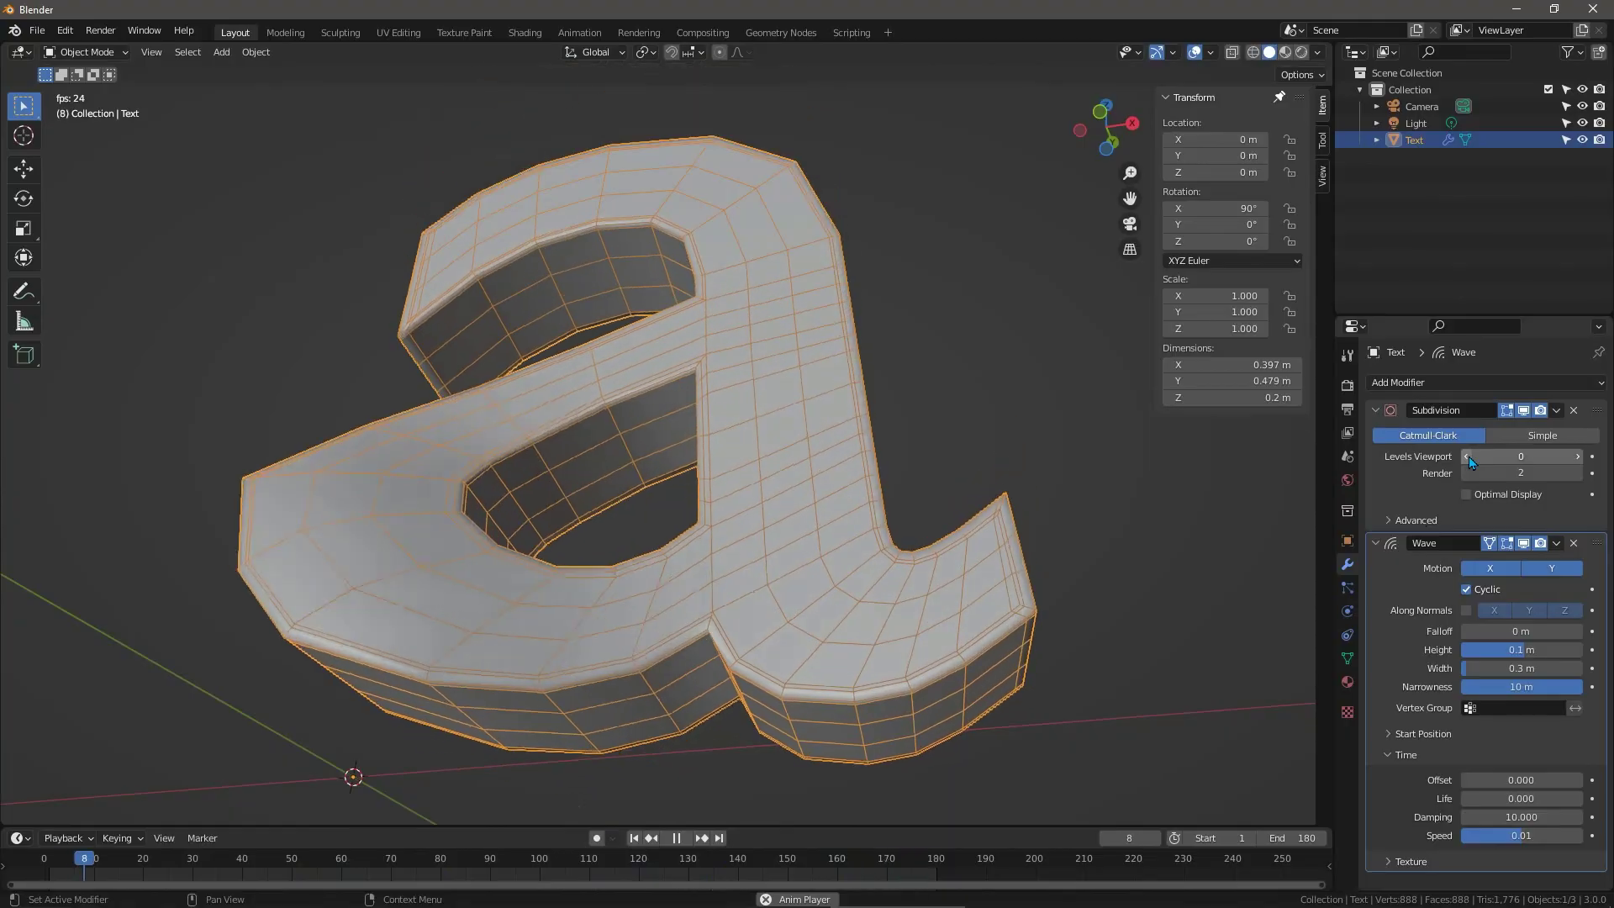
left_click(1578, 457)
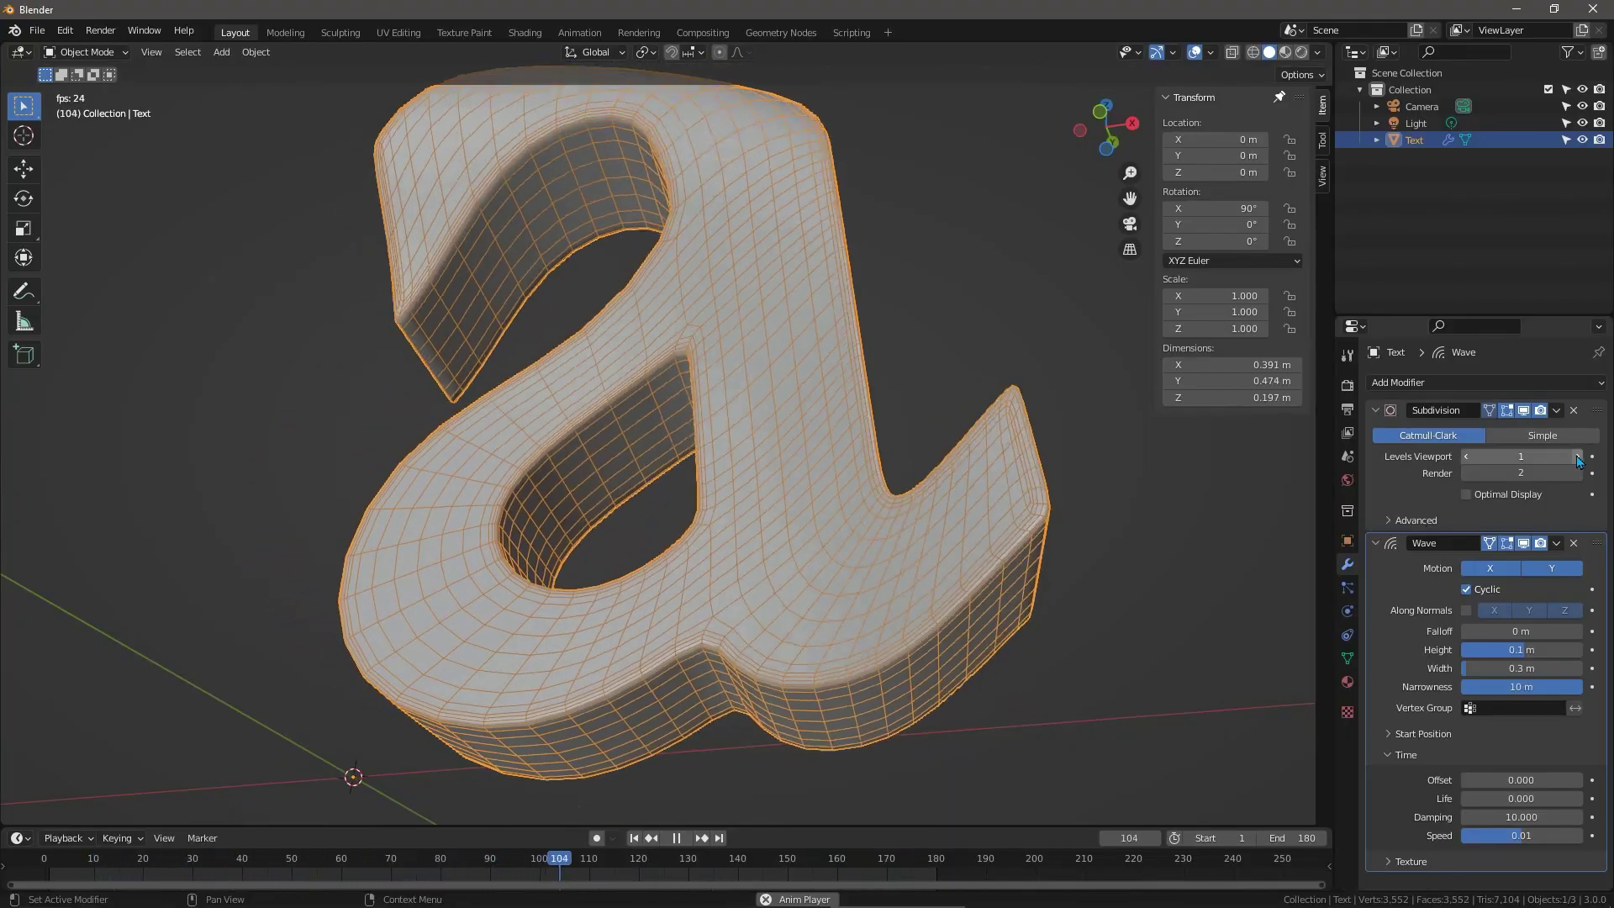
left_click(1578, 457)
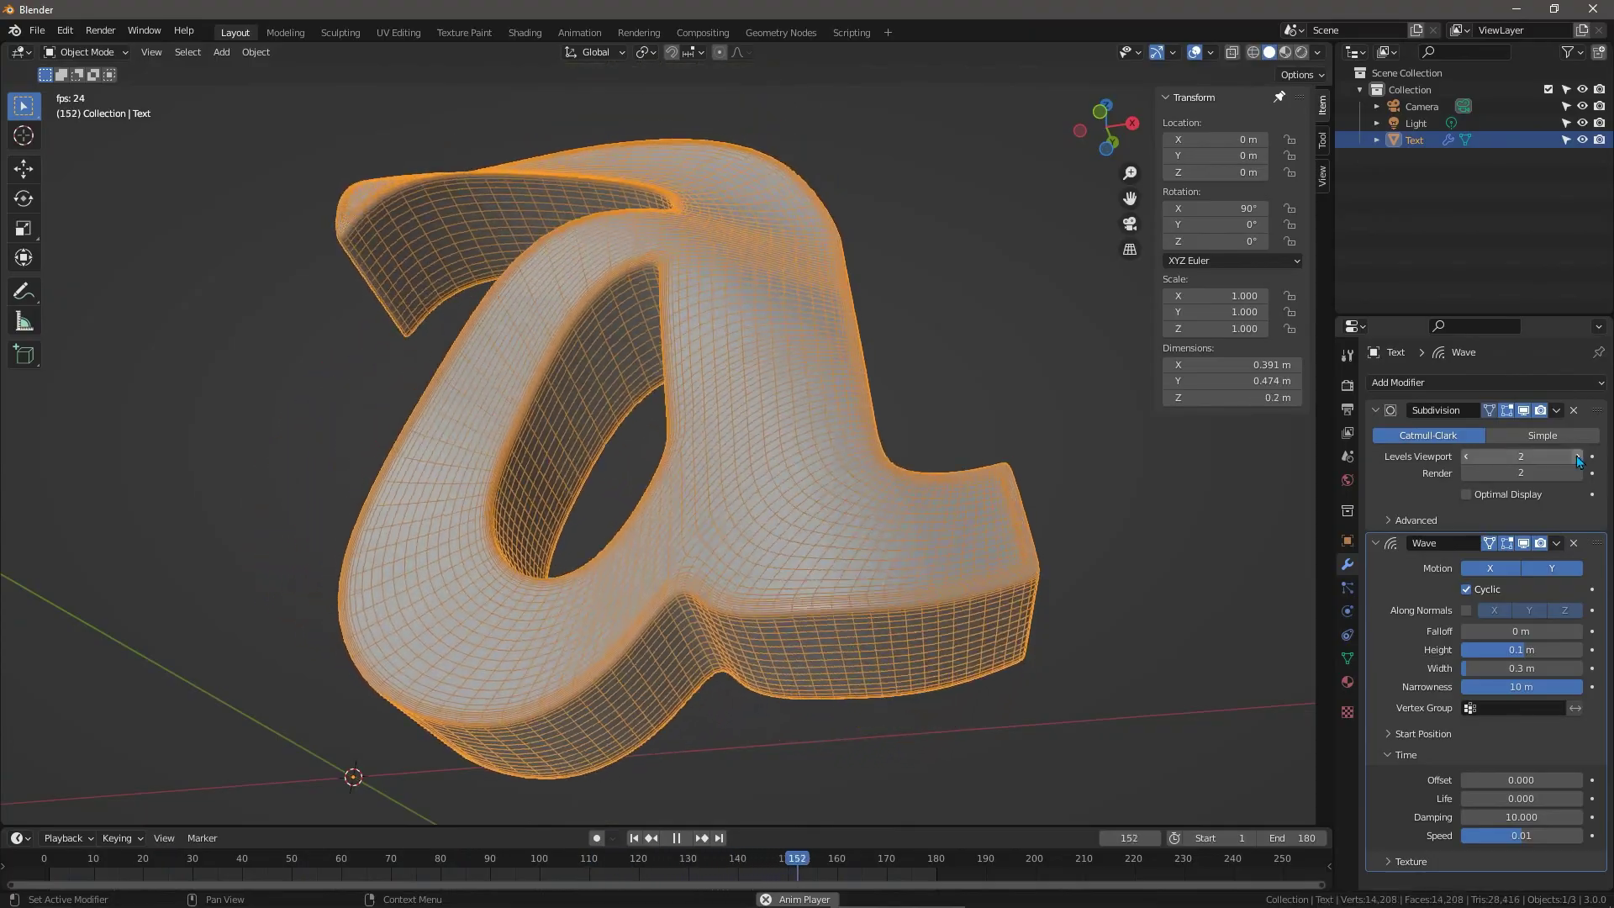
left_click(1578, 456)
middle_click_drag(939, 472, 796, 400)
scroll(800, 446, "up", 4)
scroll(796, 401, "down", 3)
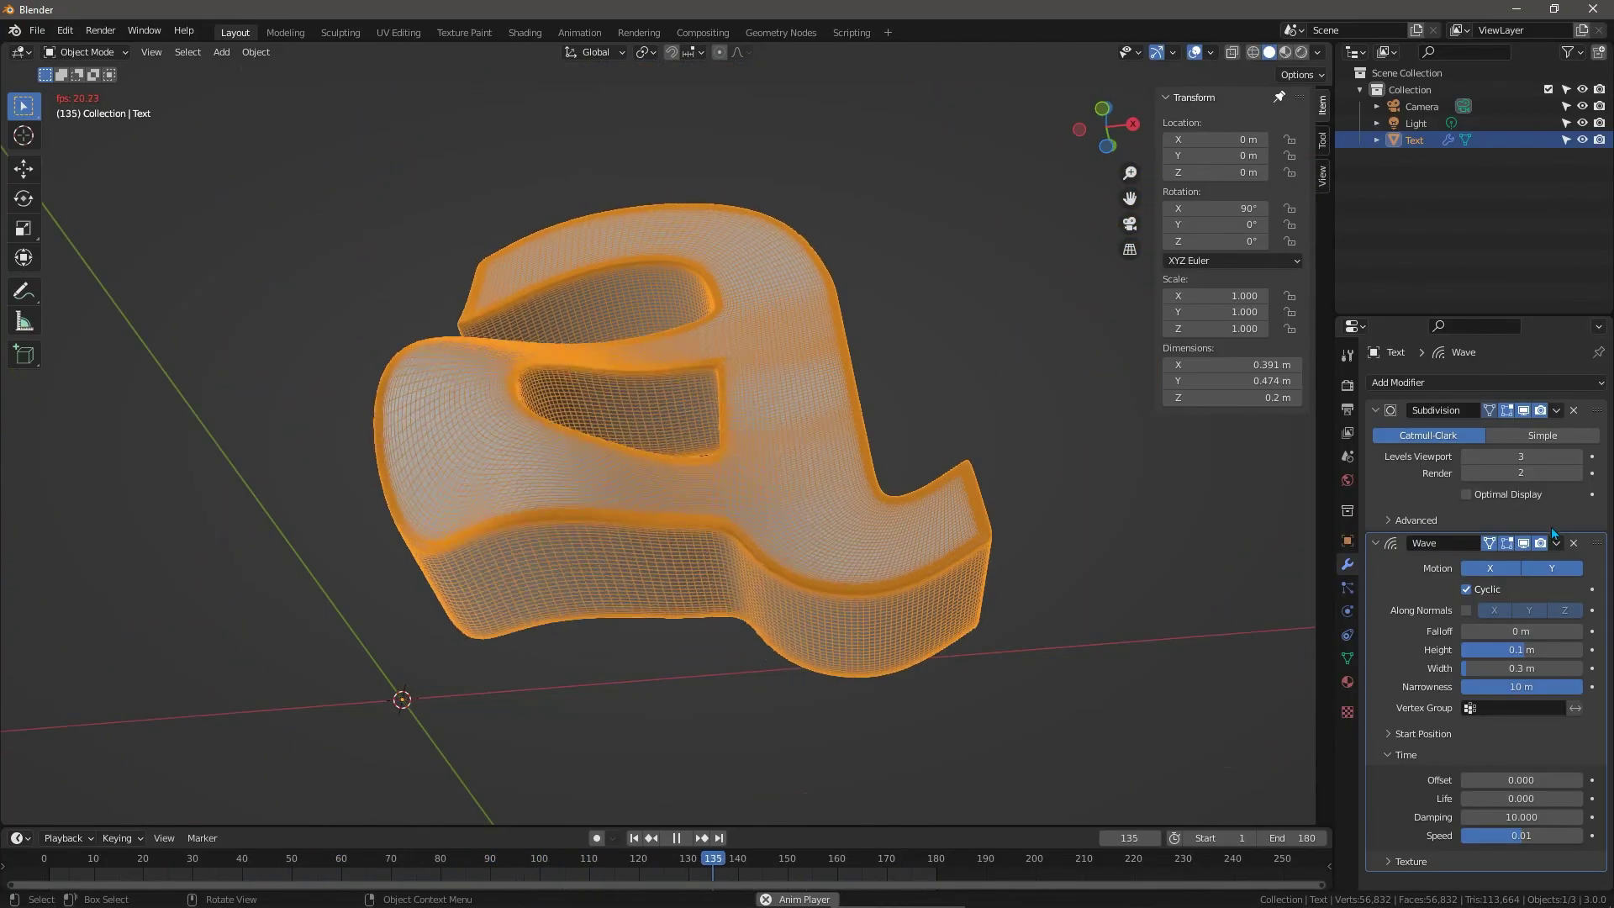
left_click_drag(1538, 457, 1480, 456)
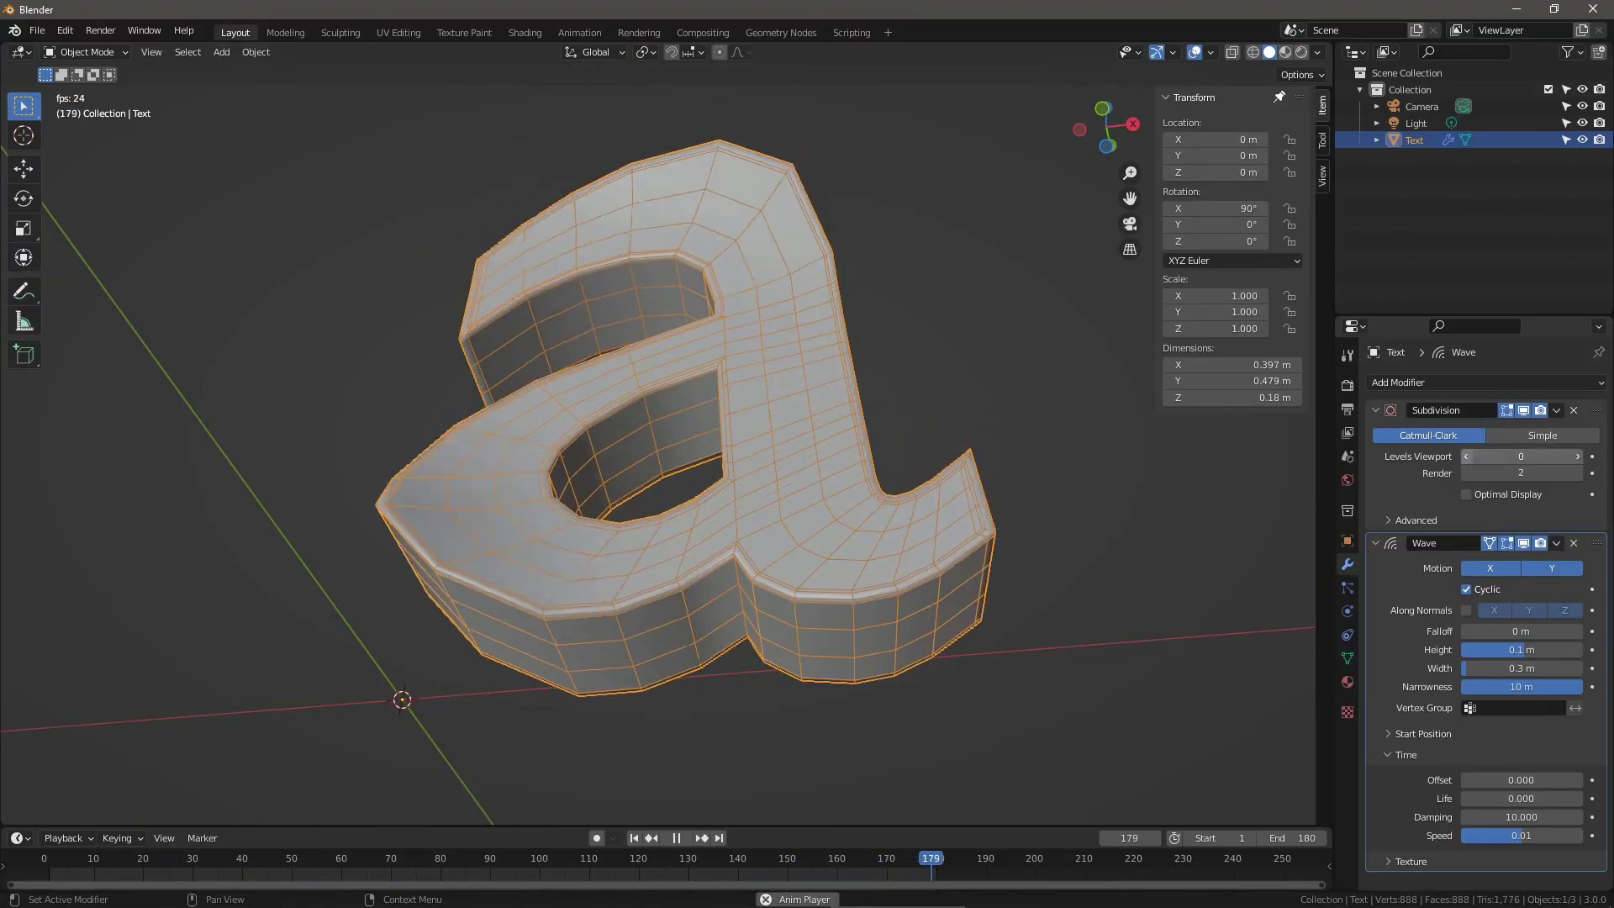
mouse_move(724, 418)
middle_mouse_down()
mouse_move(720, 443)
mouse_move(732, 416)
middle_mouse_up()
left_click(1578, 456)
left_click(1578, 457)
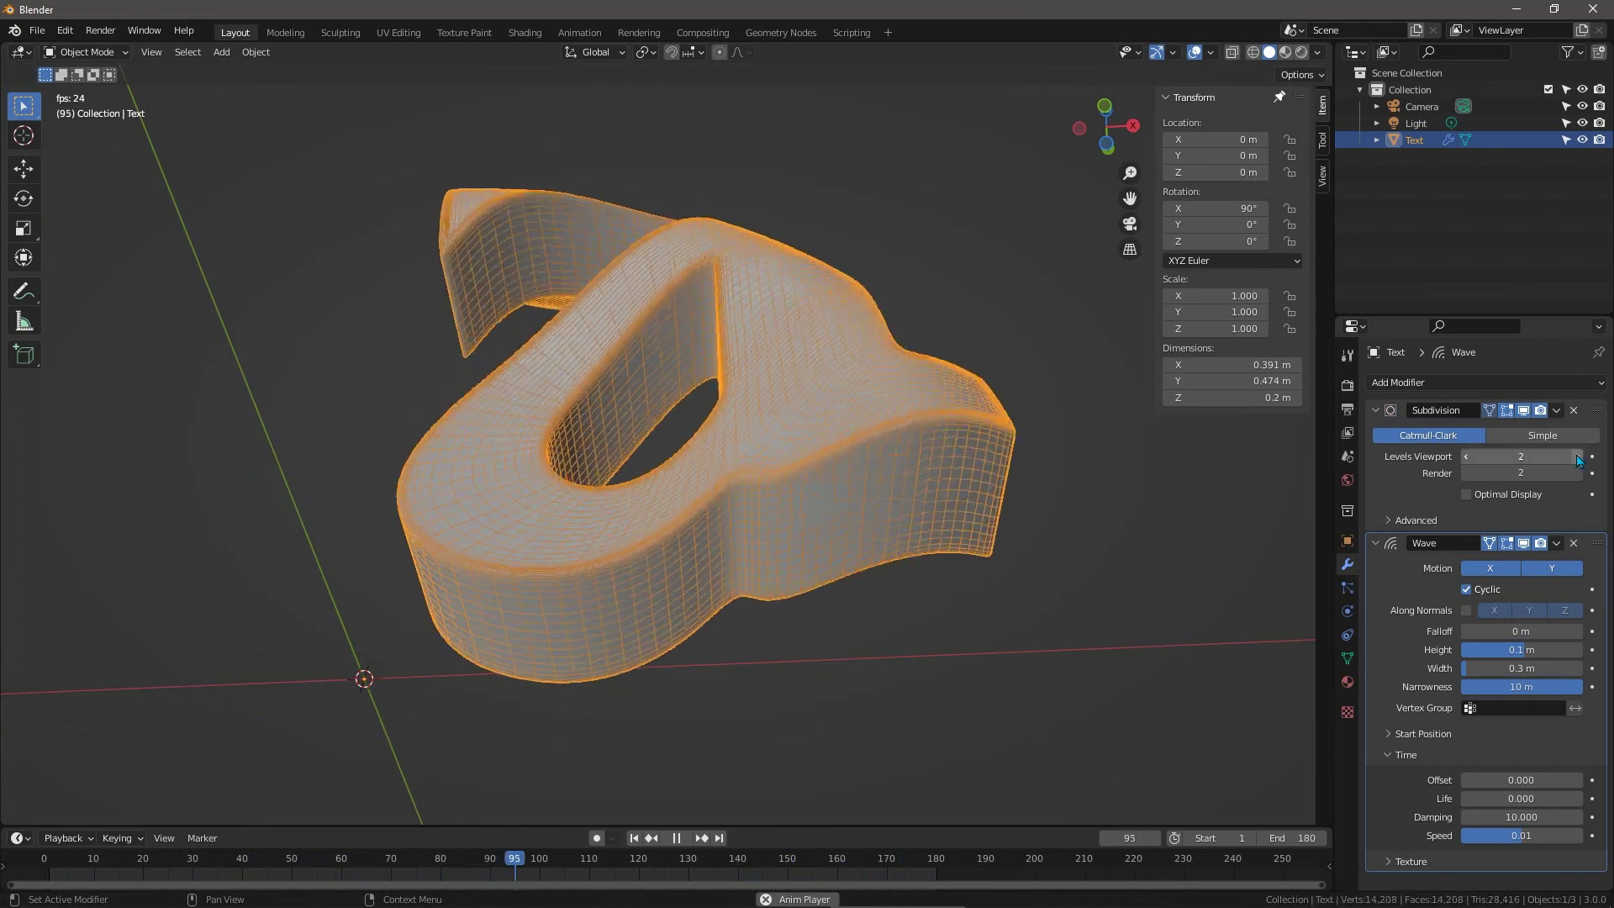
left_click(1578, 457)
left_click(1465, 457)
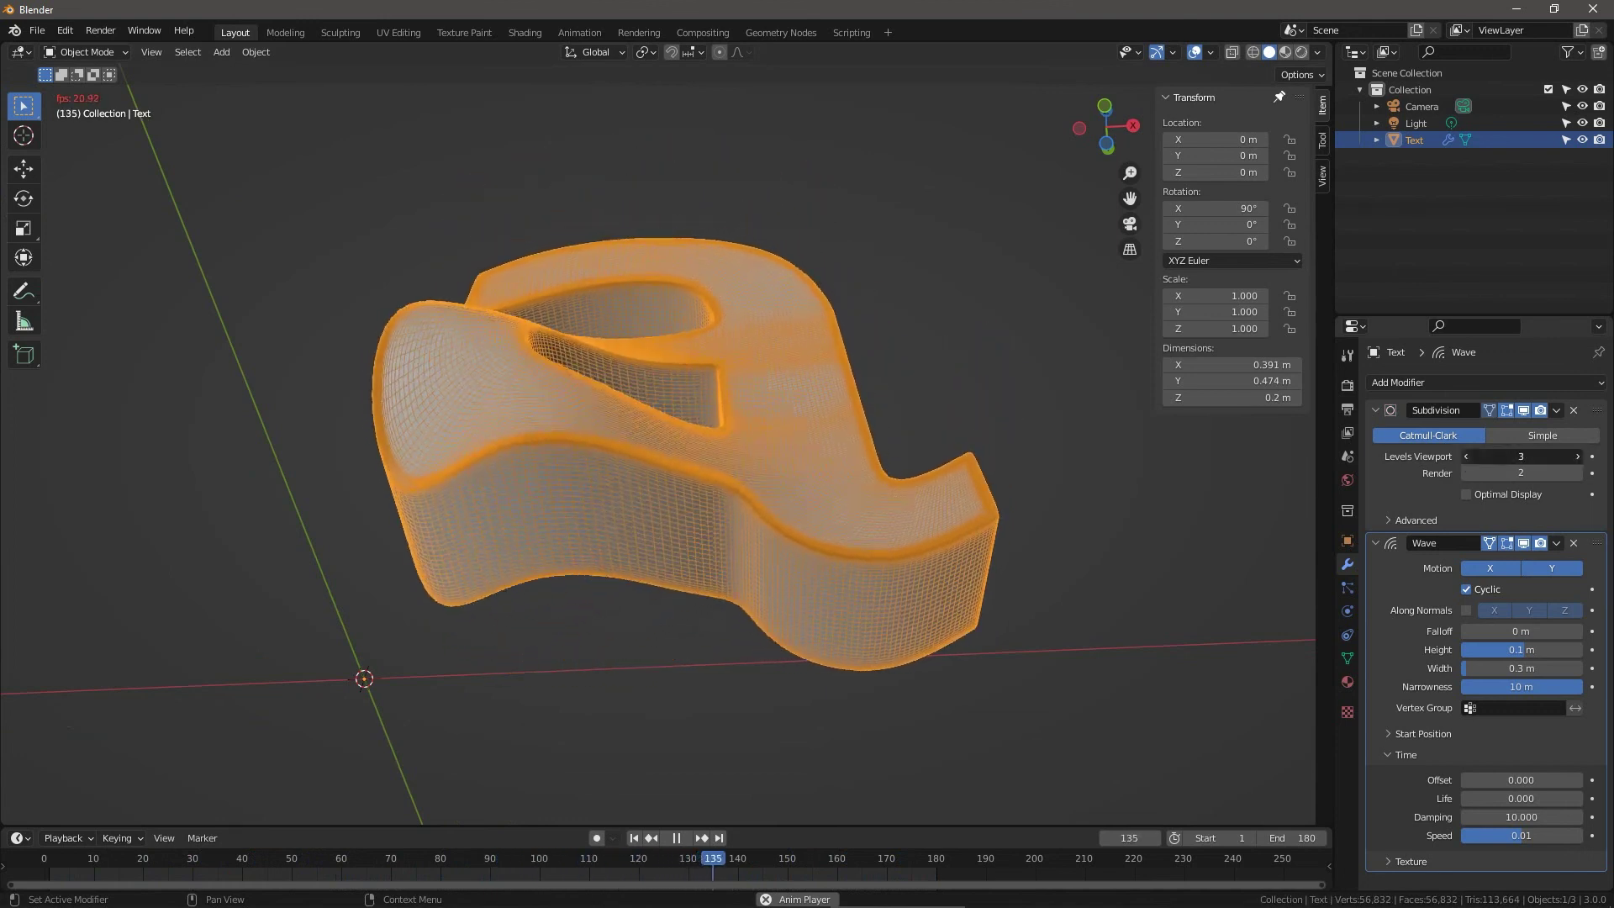
scroll(797, 390, "down", 3)
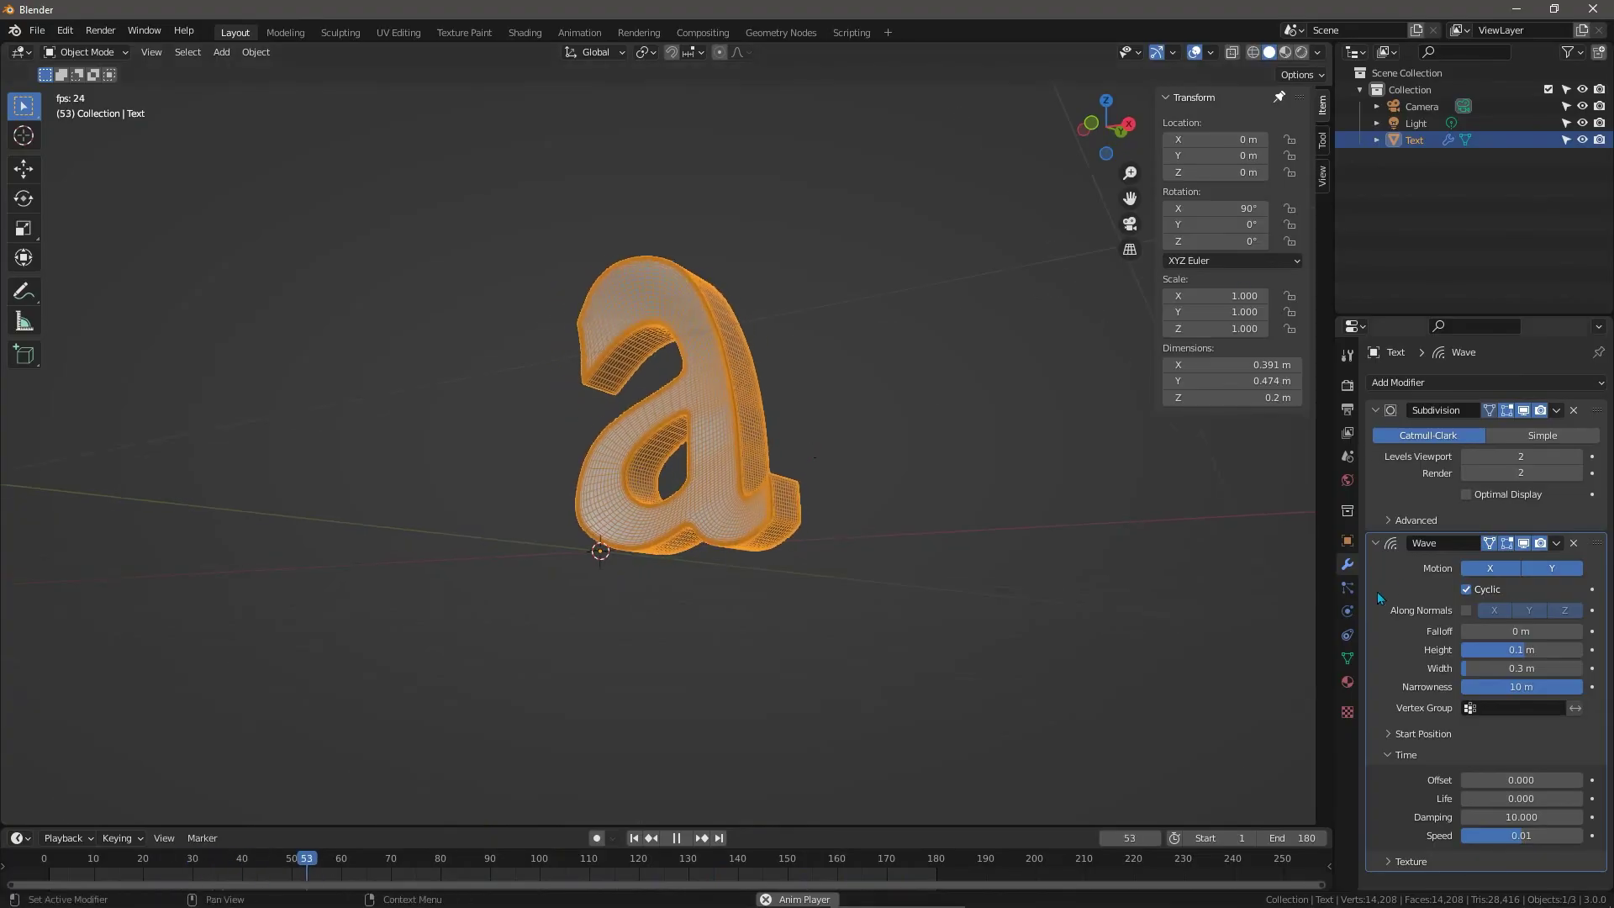
Switch viewport lighting to MatCap and pick the red matcap for the letter.
left_click(1348, 542)
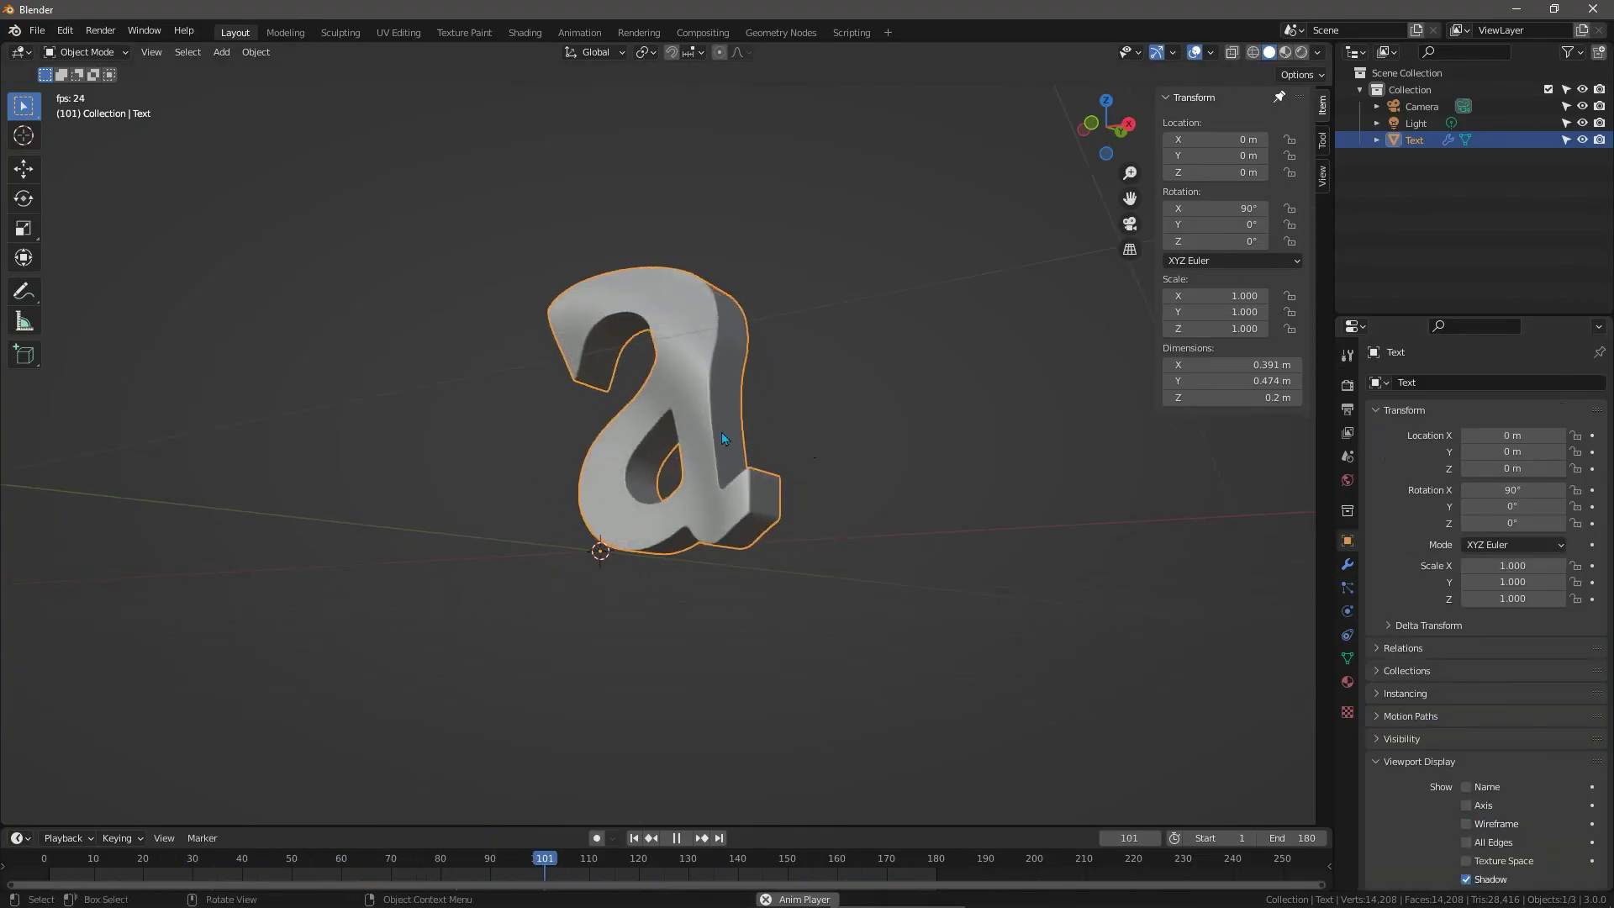
middle_click_drag(721, 432, 745, 337)
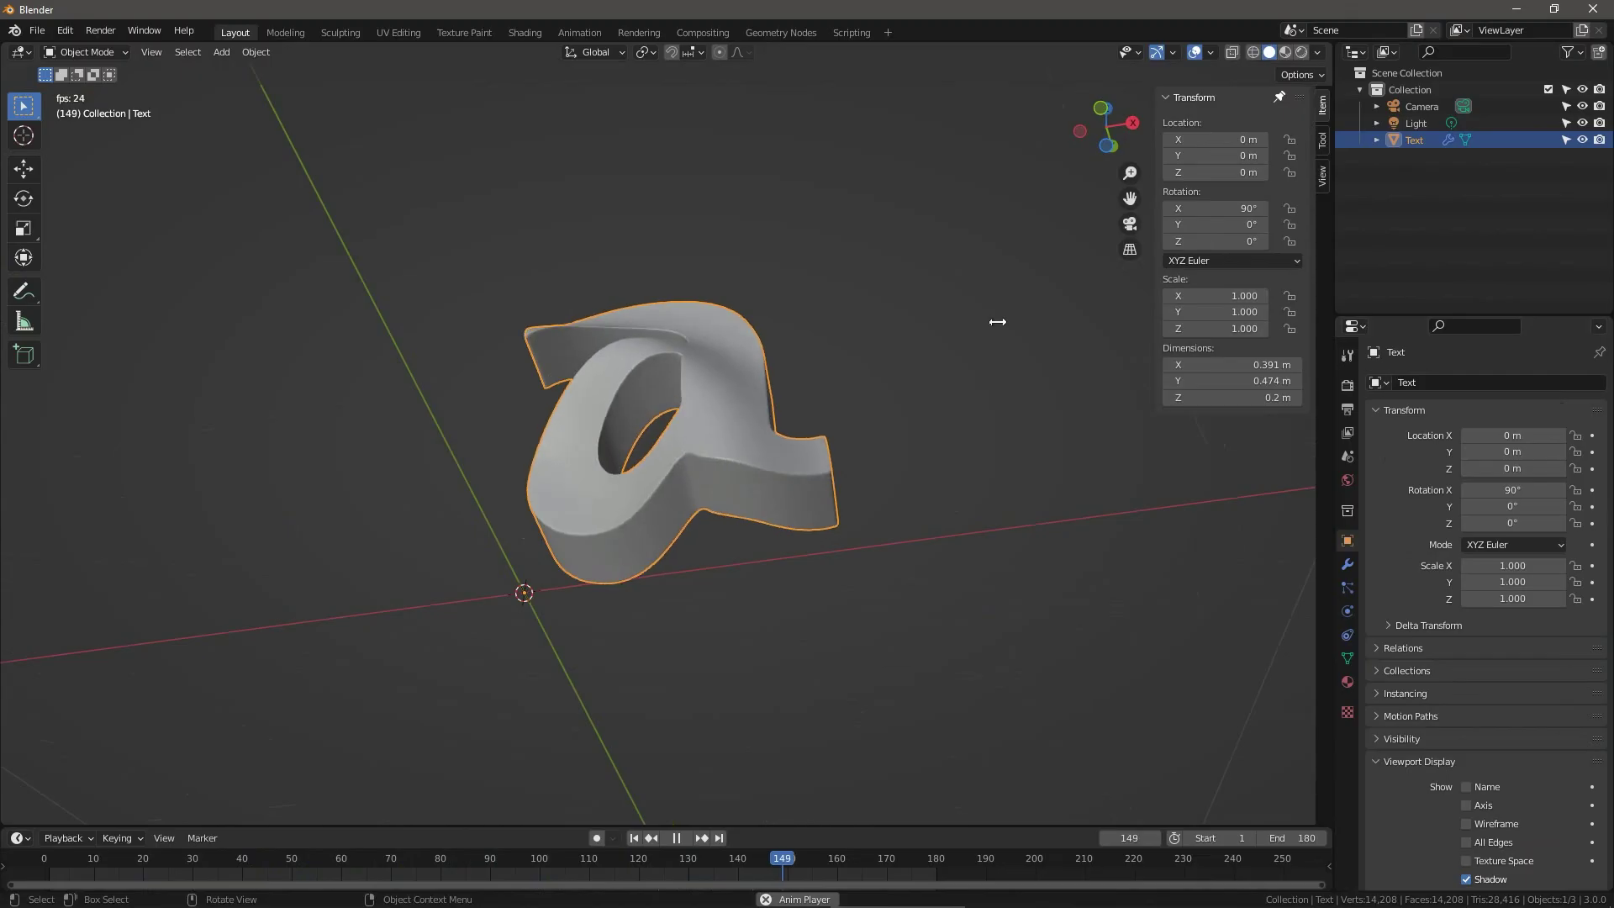
middle_click_drag(997, 322, 820, 422)
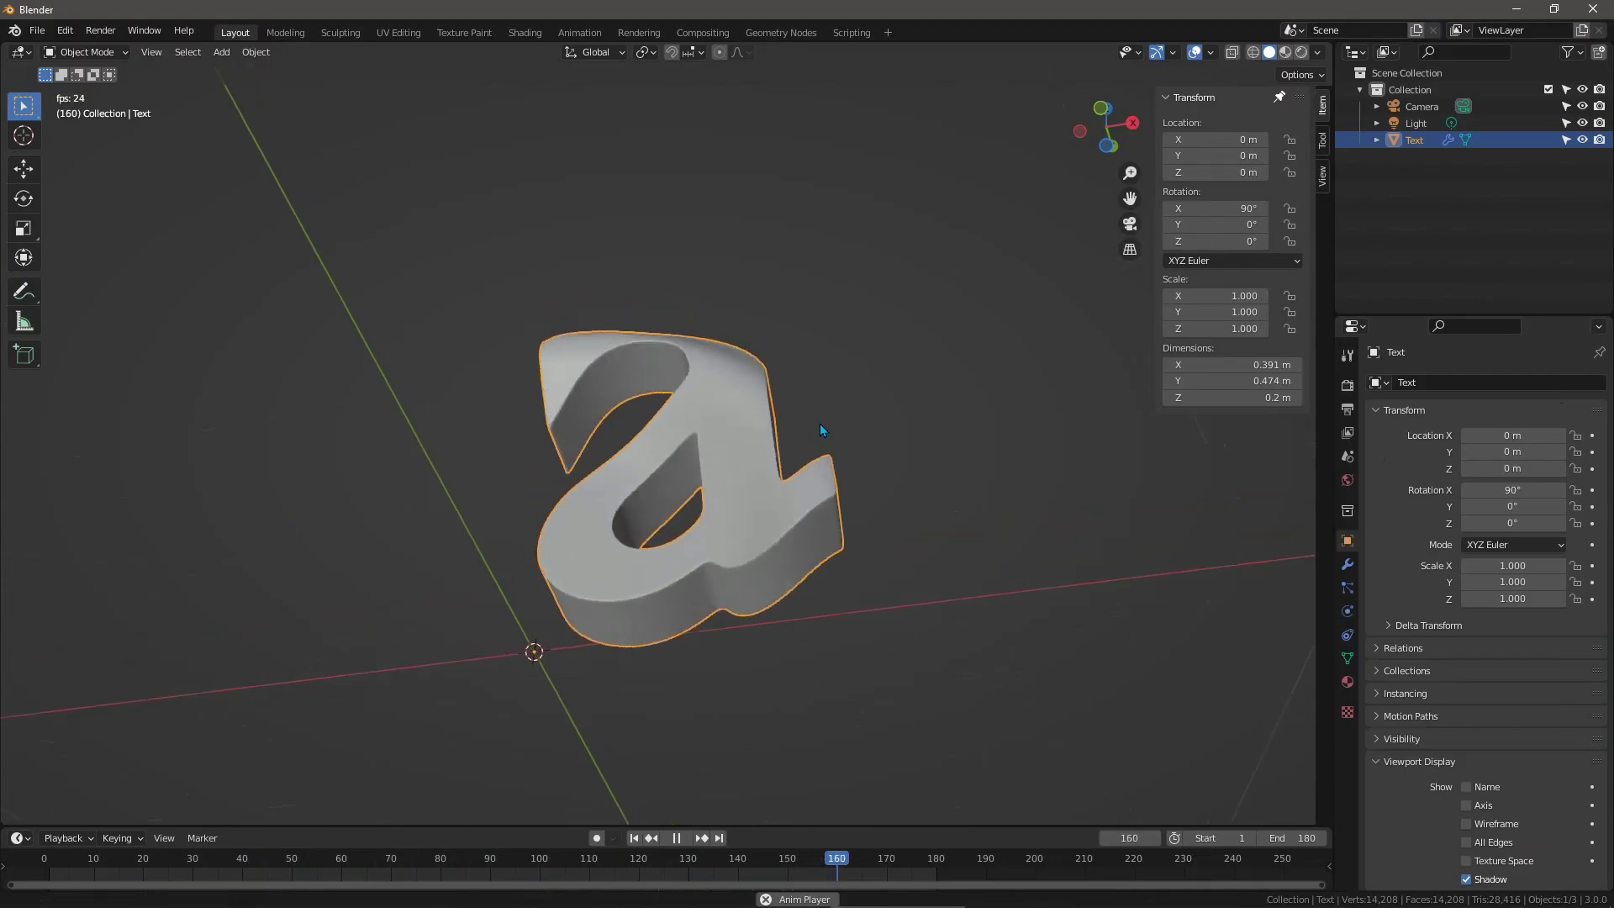
left_click(1320, 53)
left_click(1296, 135)
left_click(1303, 172)
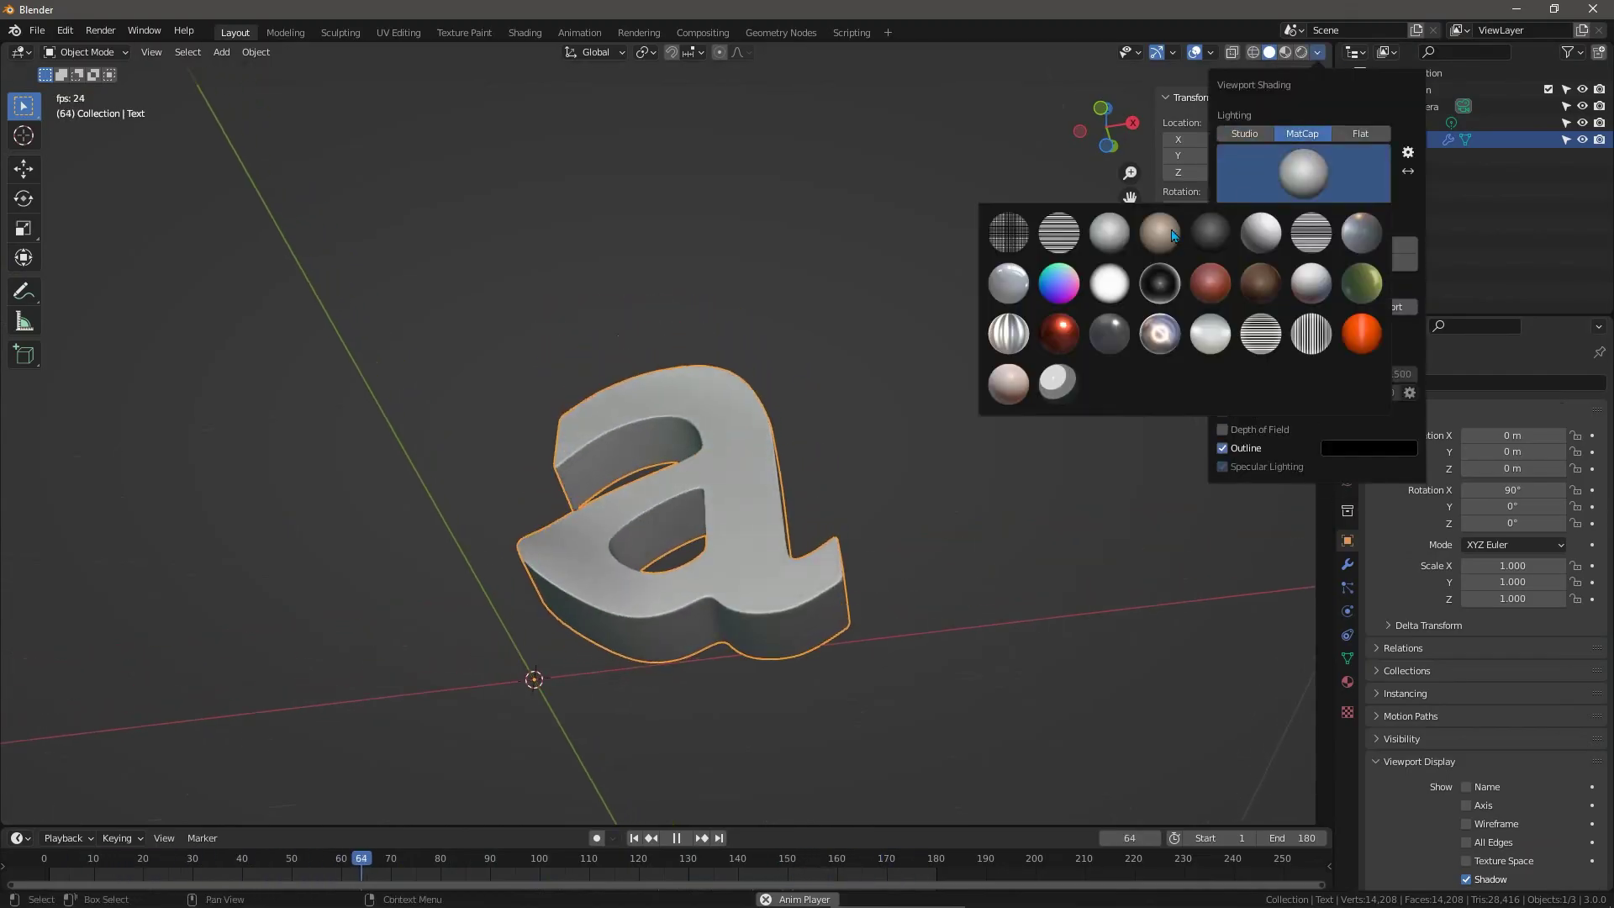
left_click(1072, 335)
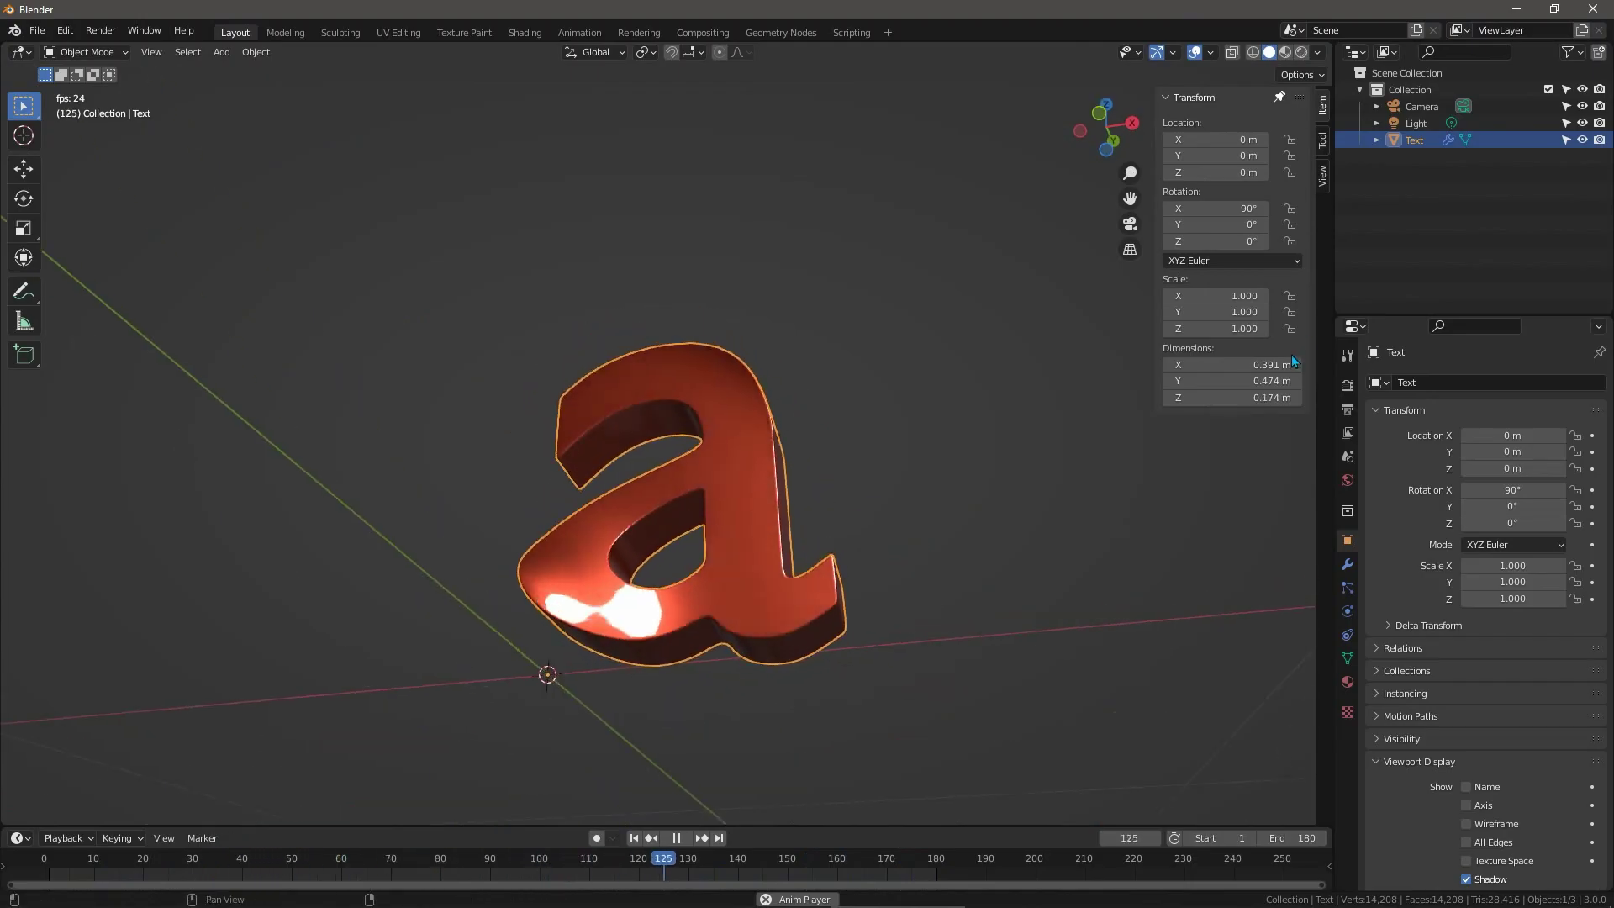
Enable Affect Only Origins and move the letter's origin to its centre.
left_click(1323, 139)
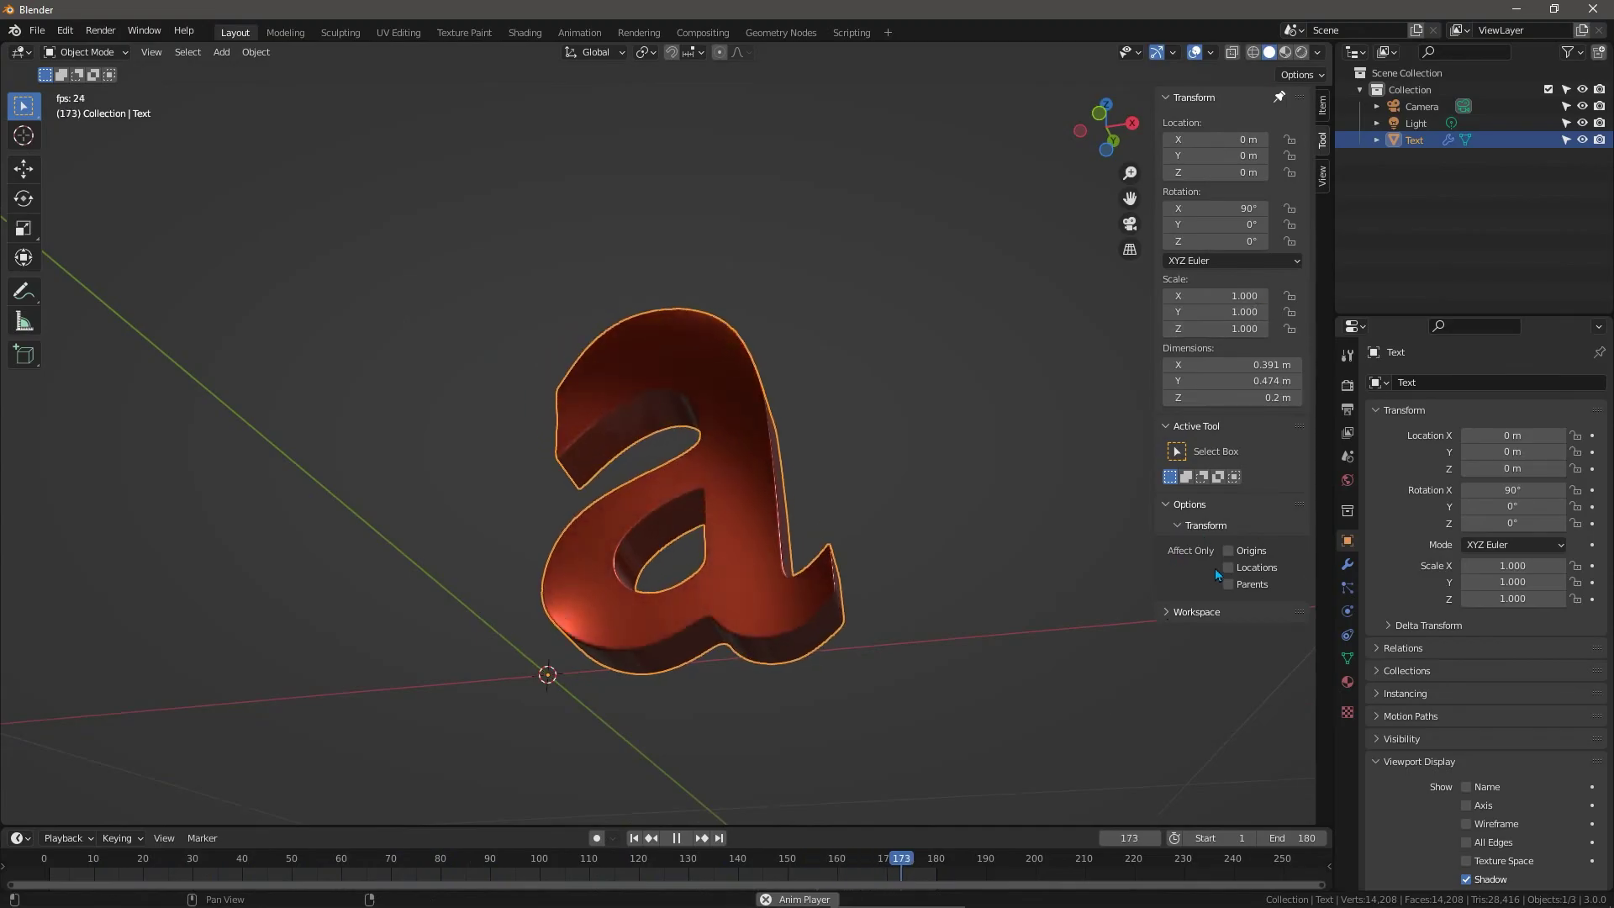
left_click(1228, 550)
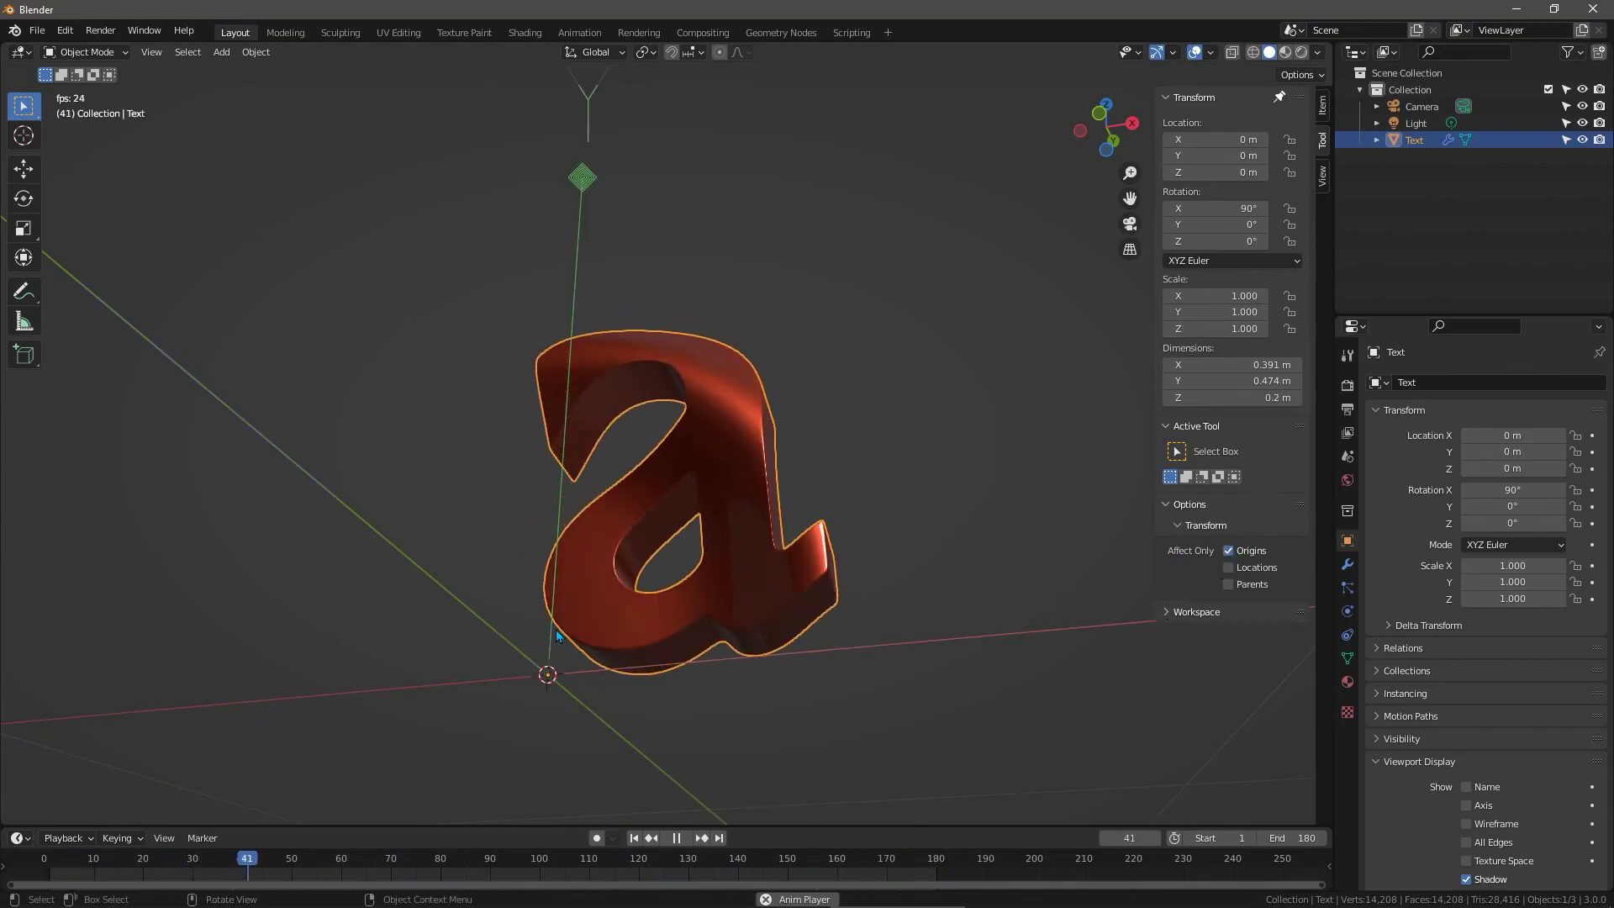
key("g")
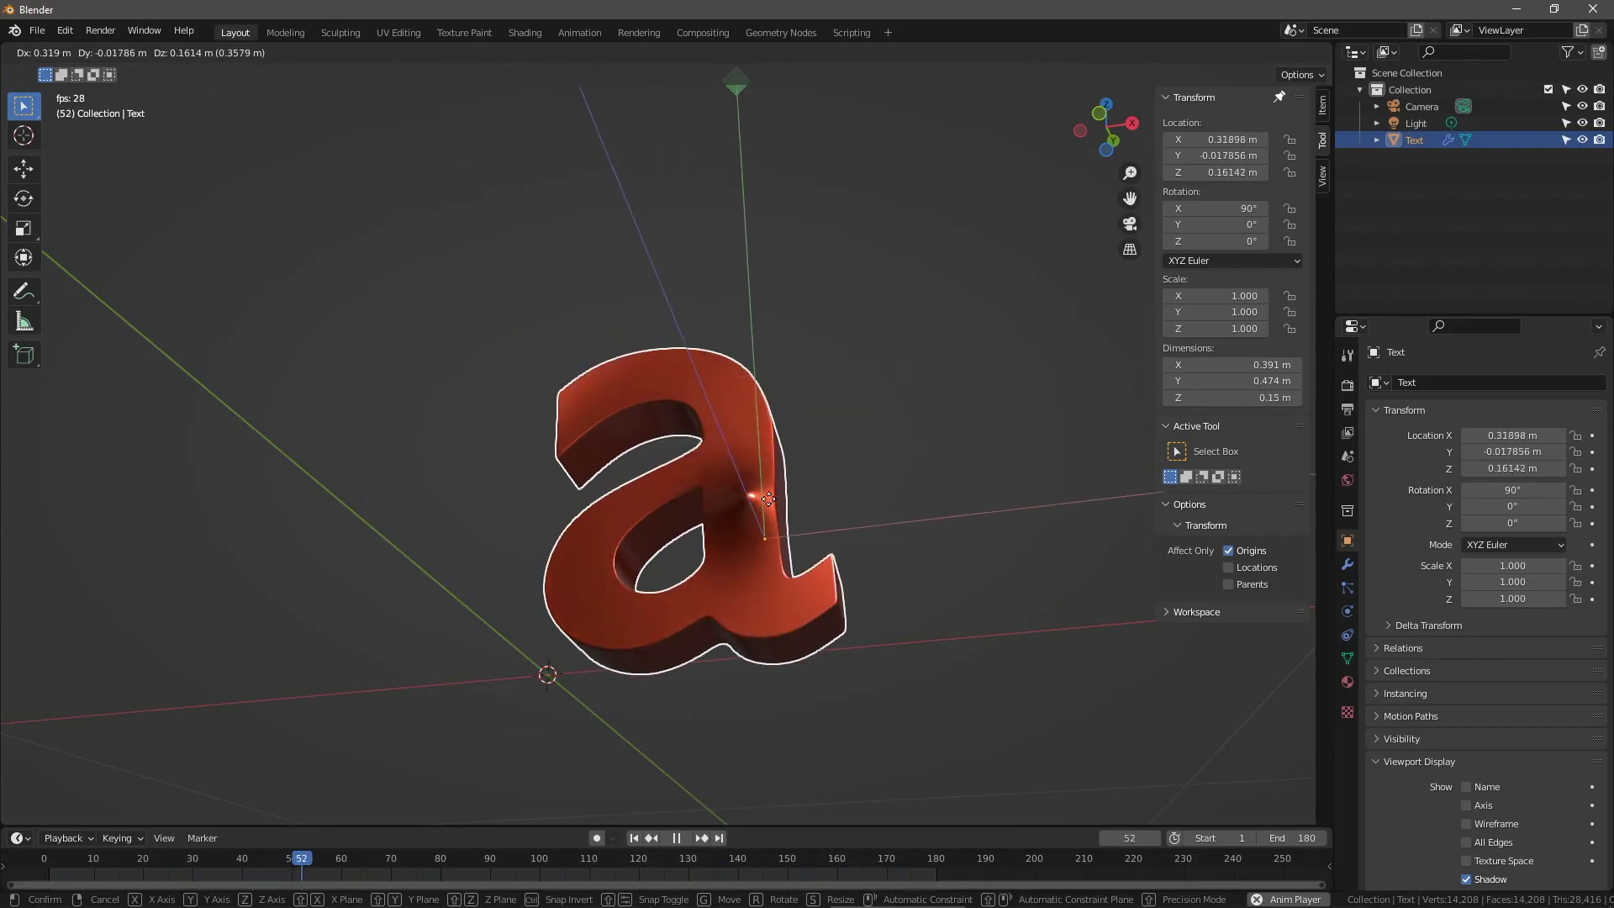
left_click(747, 500)
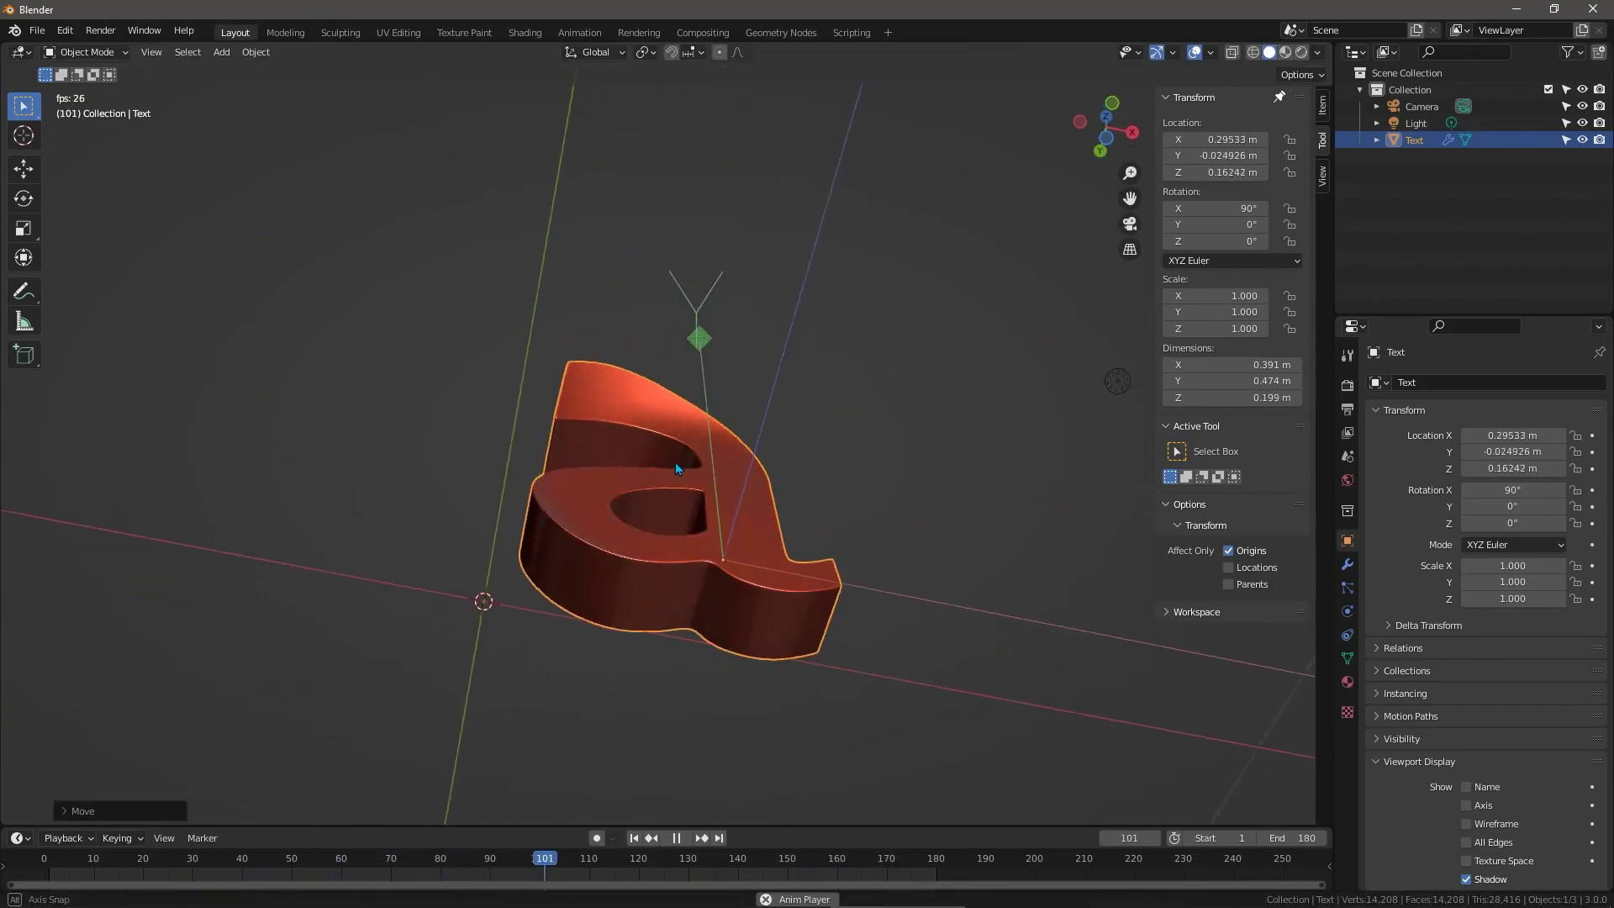
View the letter from the right side and enter Edit Mode, zoomed in on it.
key("KP_3")
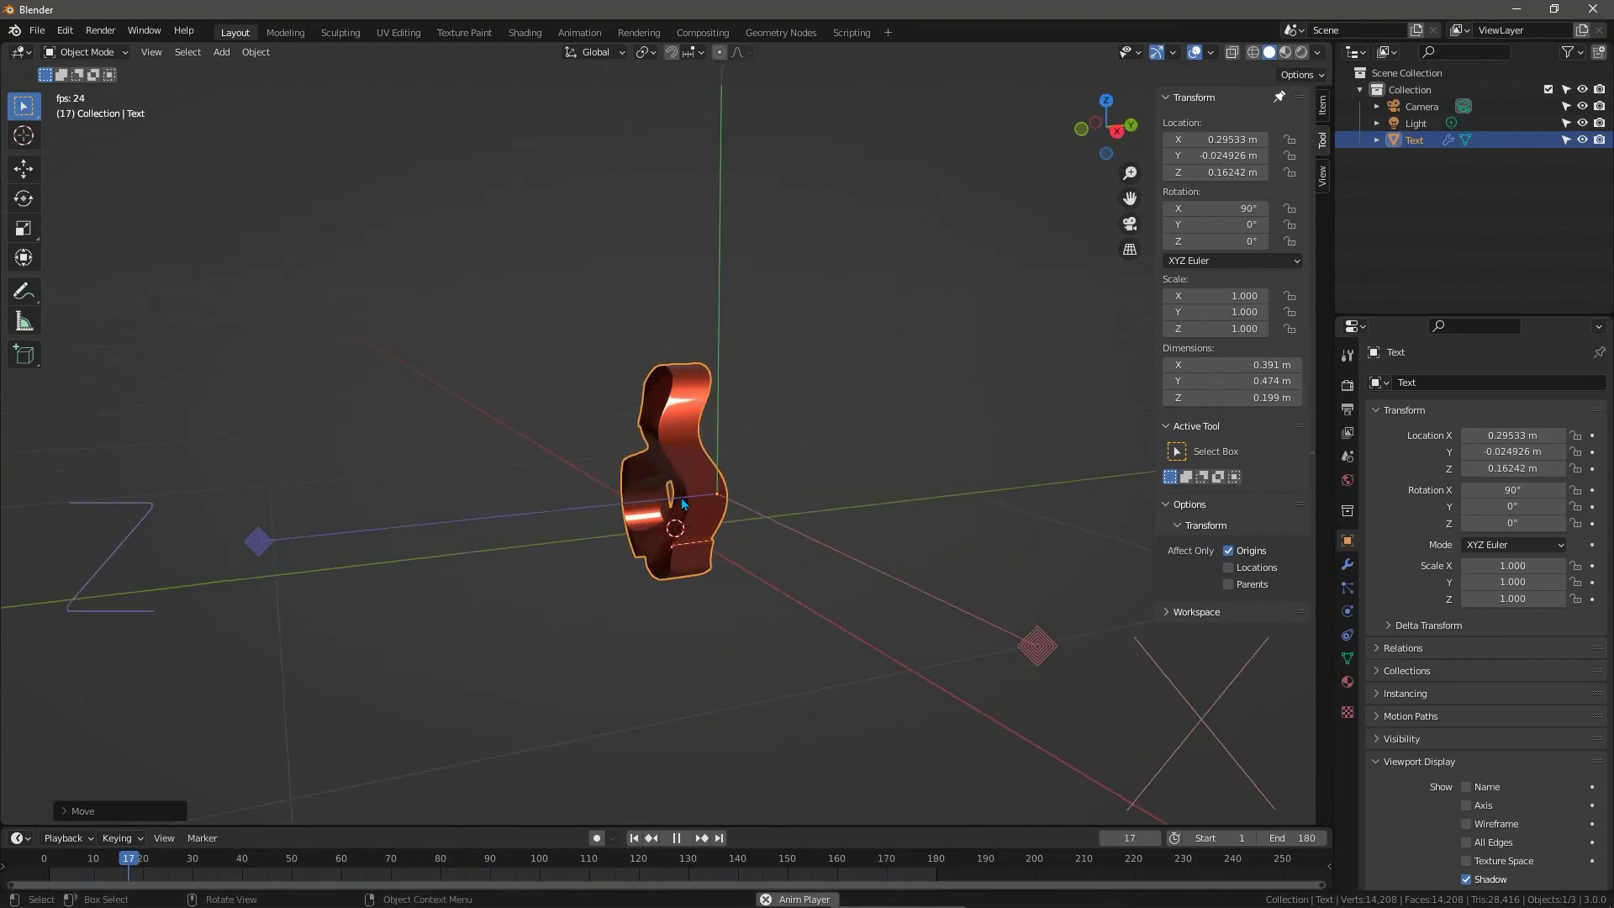
key("Tab")
middle_click_drag(734, 475, 731, 487)
scroll(731, 488, "up", 5)
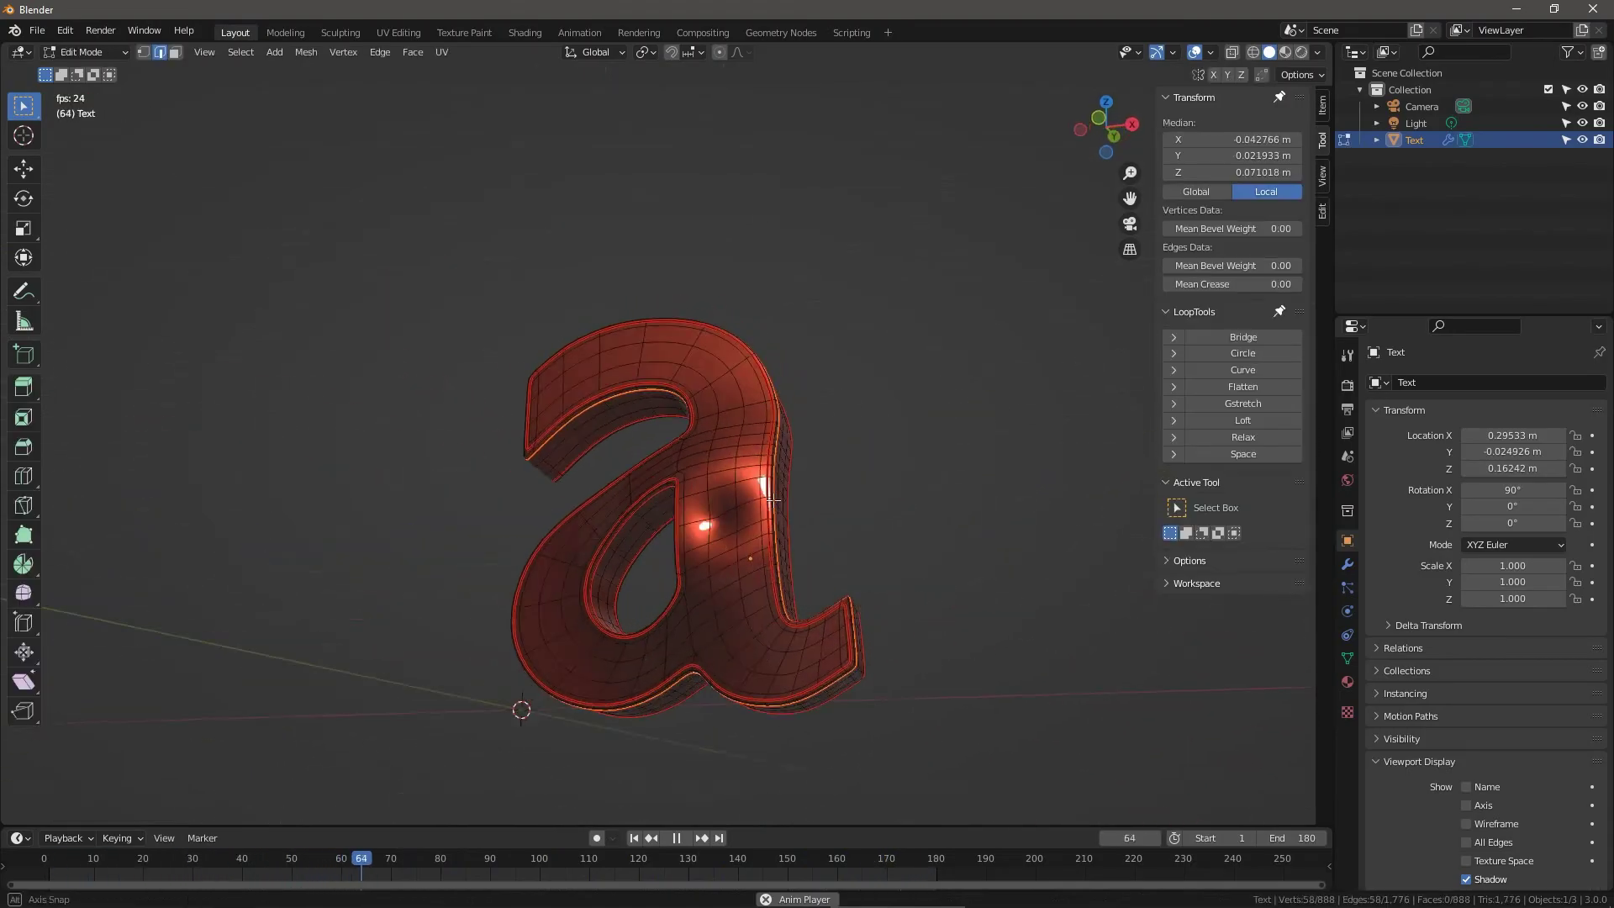